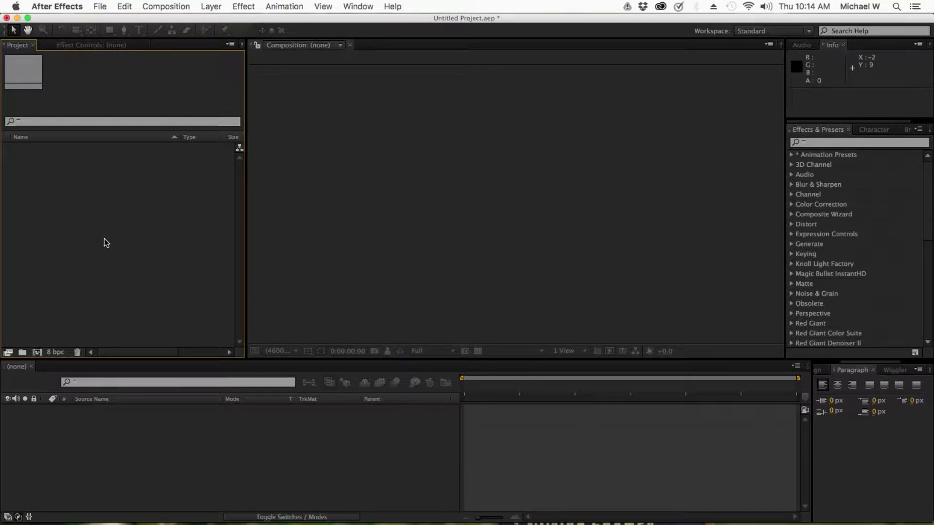
# Import boat.psd as footage, choosing only its Background copy layer with layer styles merged into the footage
pyautogui.click(100, 6)
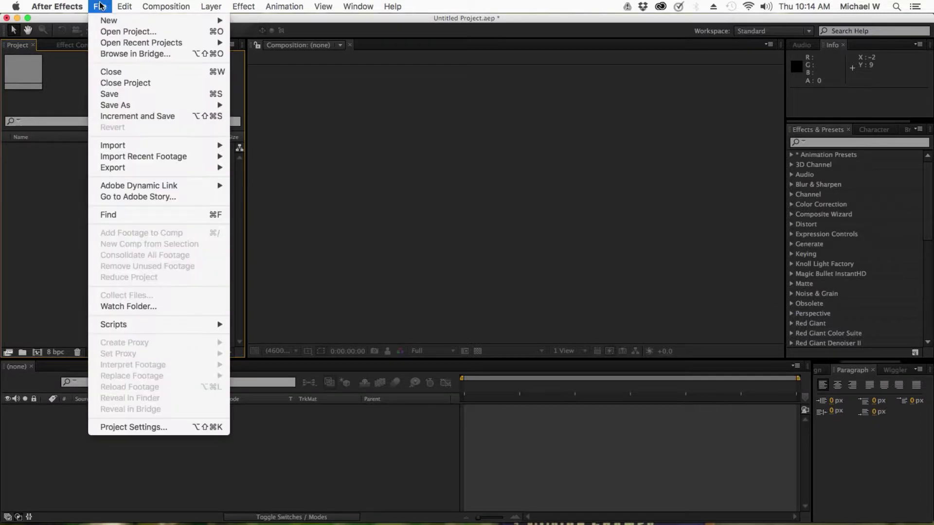
pyautogui.moveTo(130, 147)
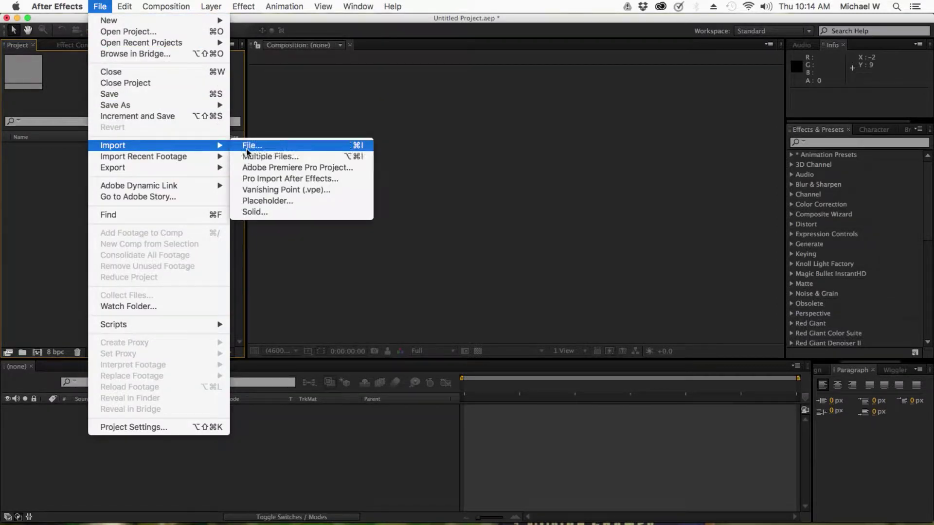
pyautogui.click(246, 148)
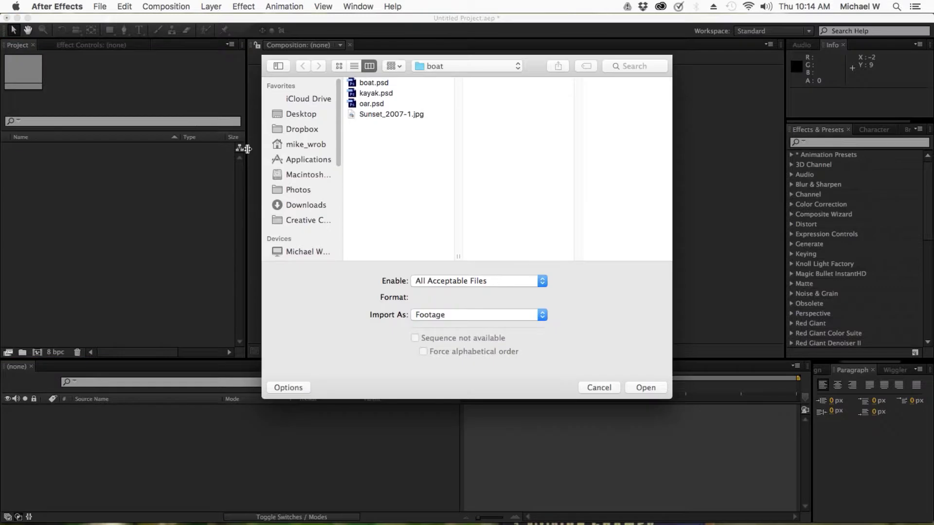
pyautogui.click(372, 84)
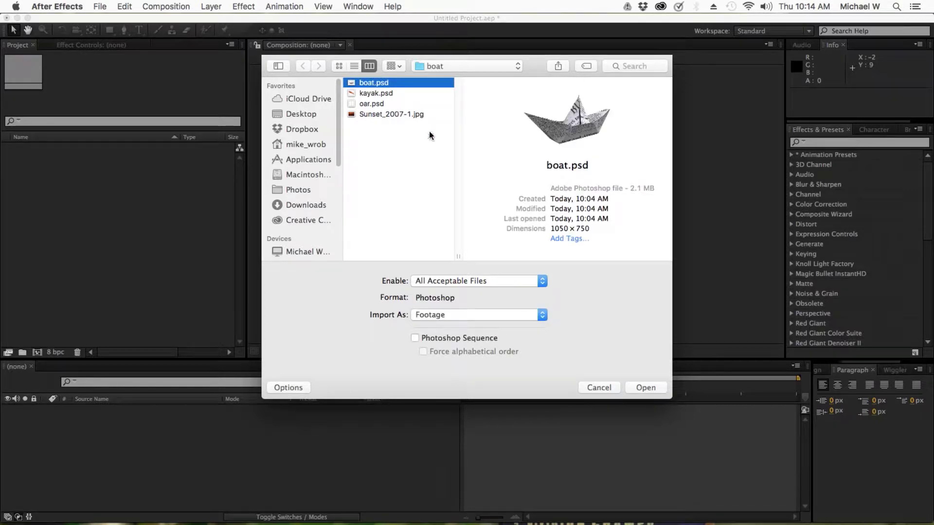
pyautogui.click(639, 387)
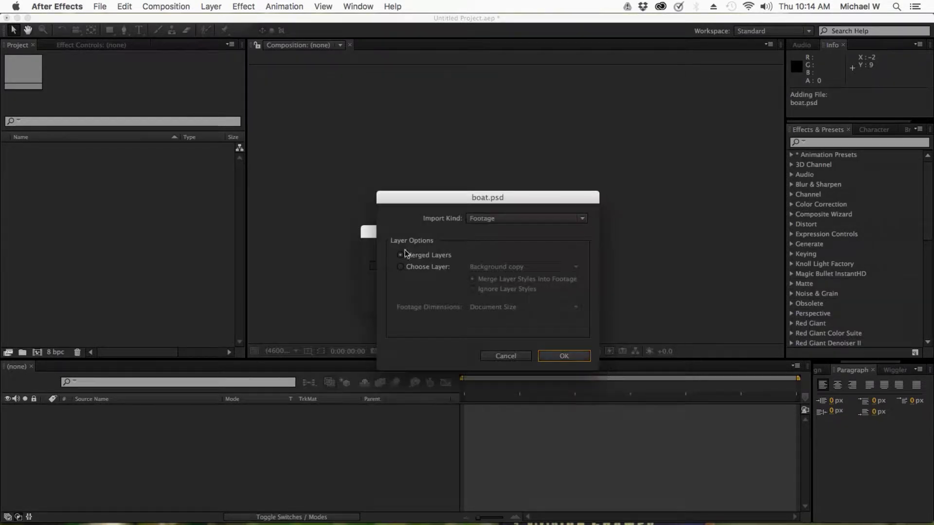
pyautogui.click(430, 267)
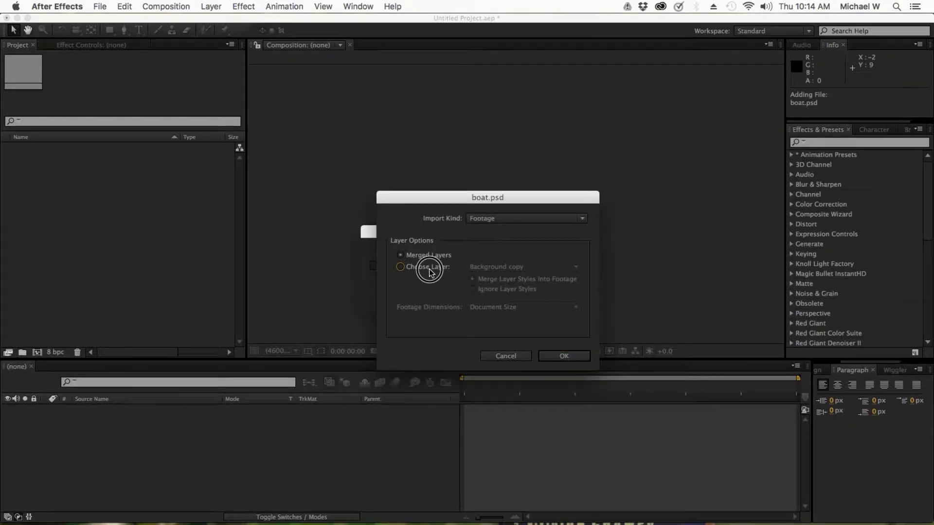
pyautogui.click(518, 270)
pyautogui.click(507, 278)
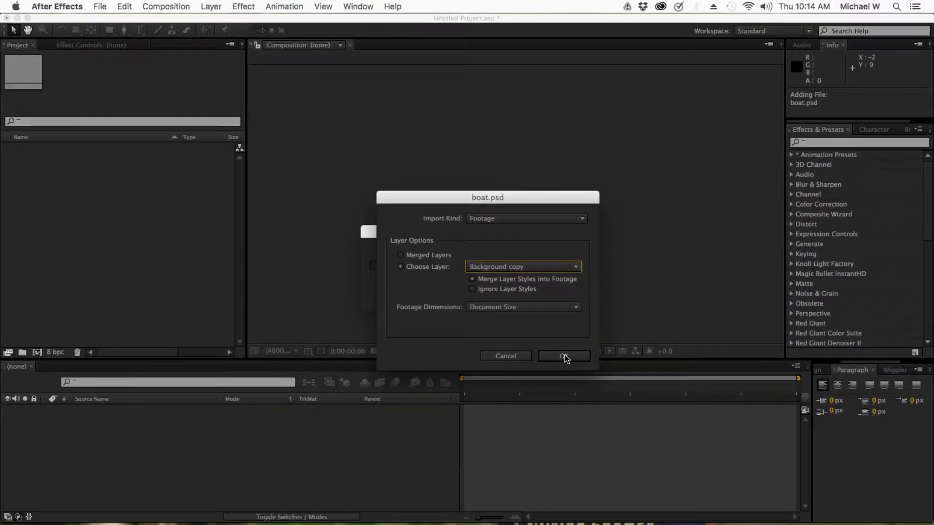
pyautogui.click(564, 356)
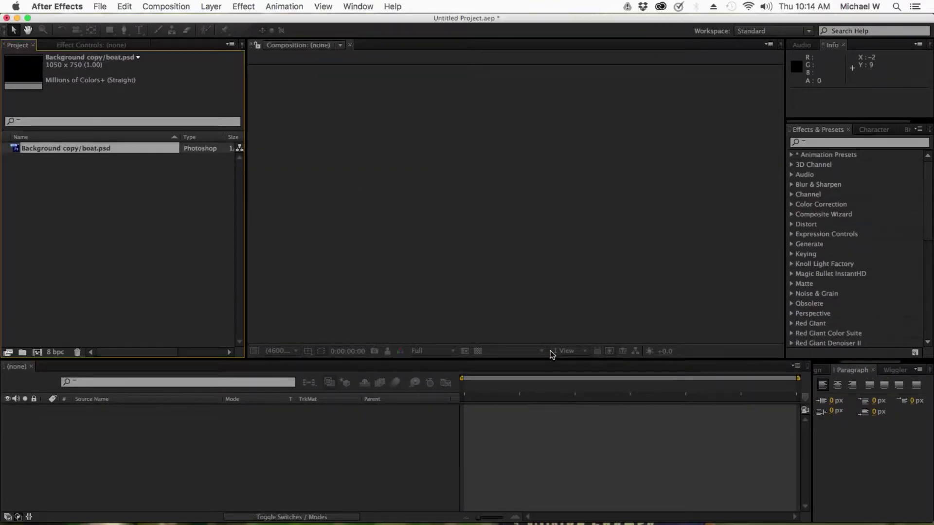
# Import kayak.psd as footage using its Background copy layer instead of merged layers
pyautogui.click(63, 223)
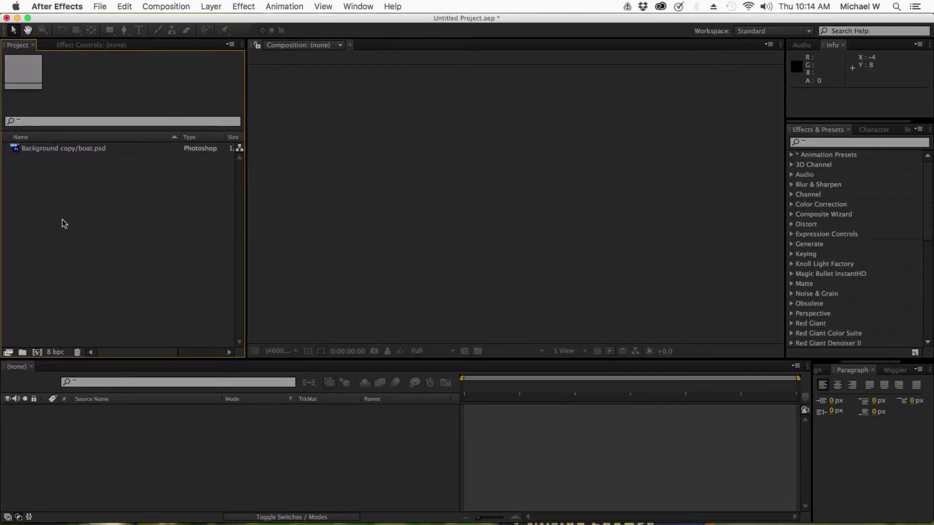
pyautogui.doubleClick(92, 225)
pyautogui.click(95, 5)
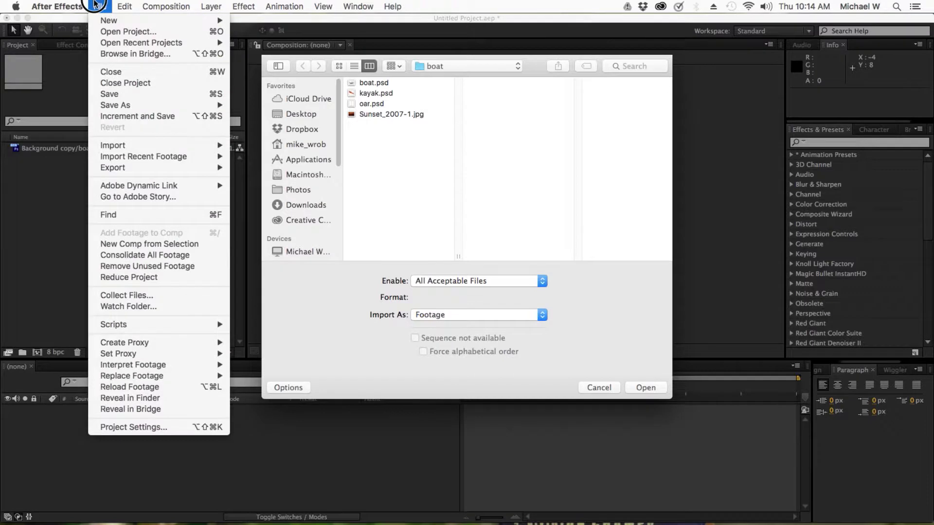
pyautogui.click(96, 5)
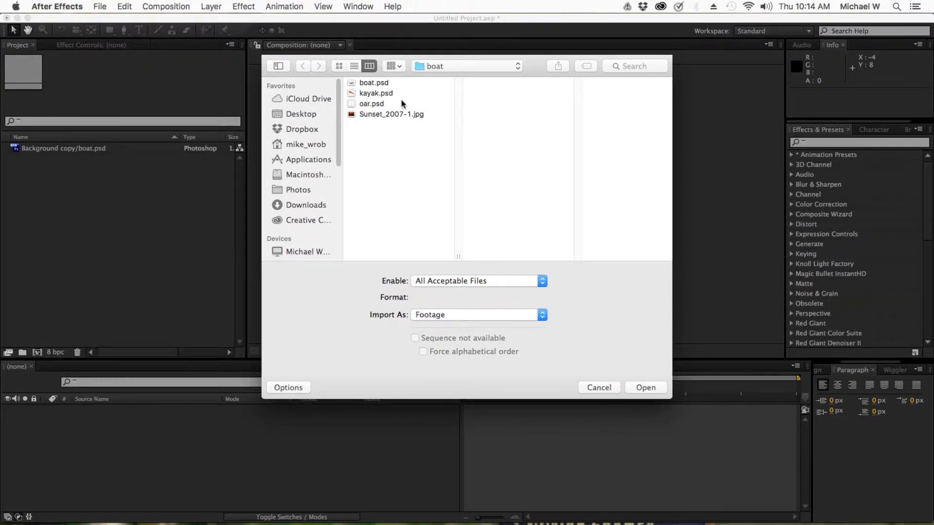
pyautogui.click(376, 93)
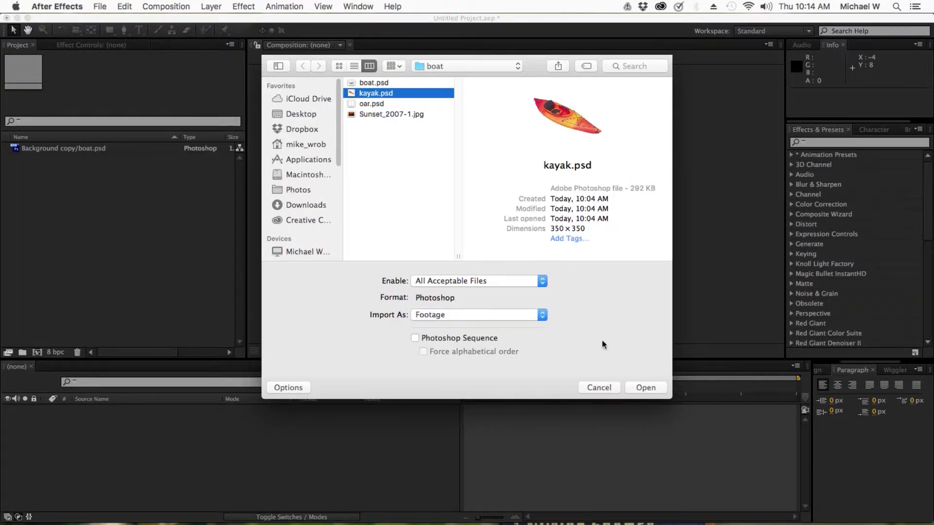
pyautogui.click(638, 387)
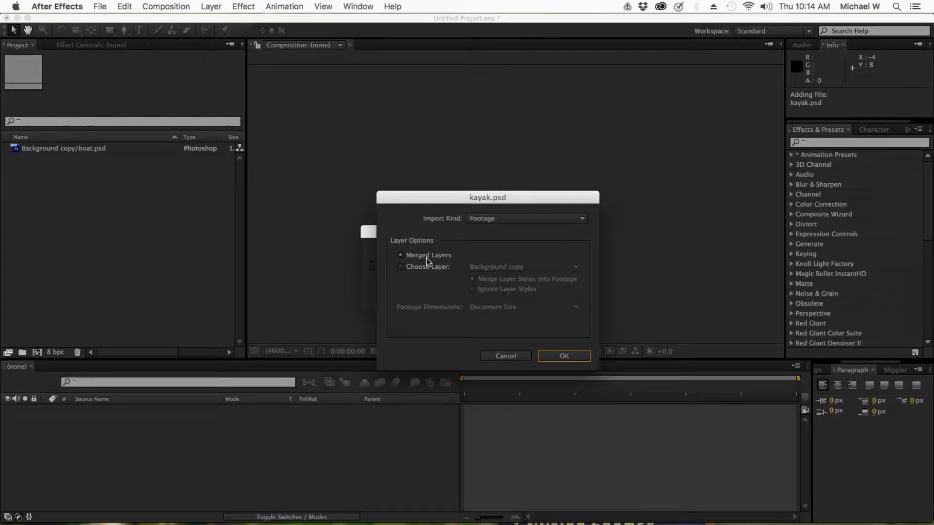
pyautogui.click(416, 267)
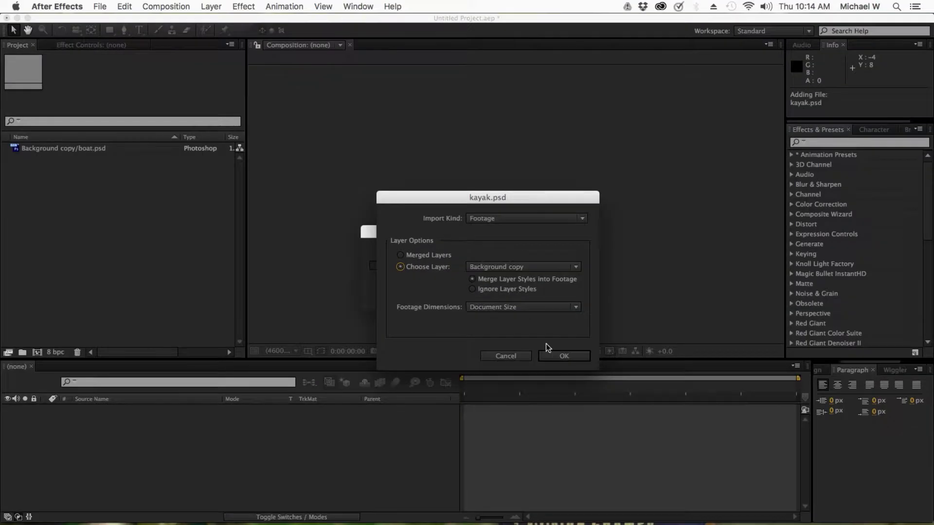
pyautogui.click(557, 355)
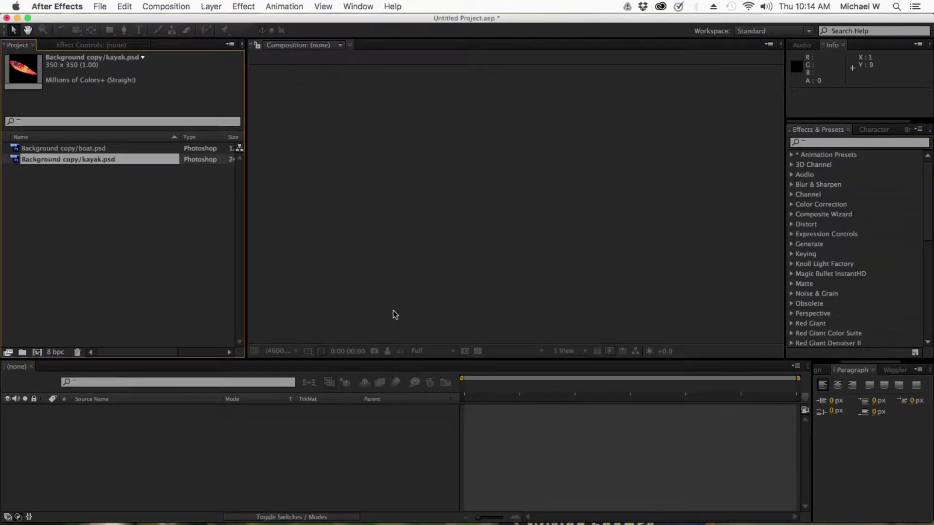
# Import oar.psd as footage using its Background copy layer instead of merged layers
pyautogui.click(104, 249)
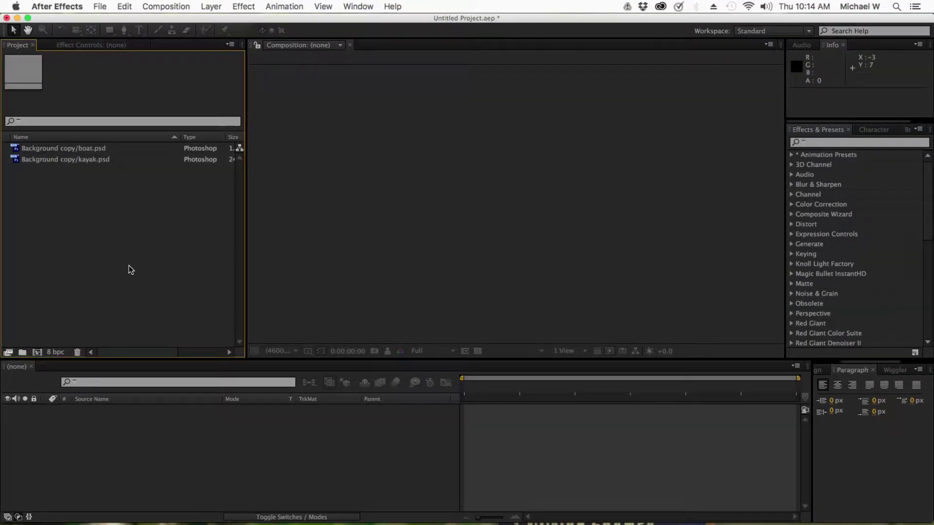
pyautogui.doubleClick(104, 226)
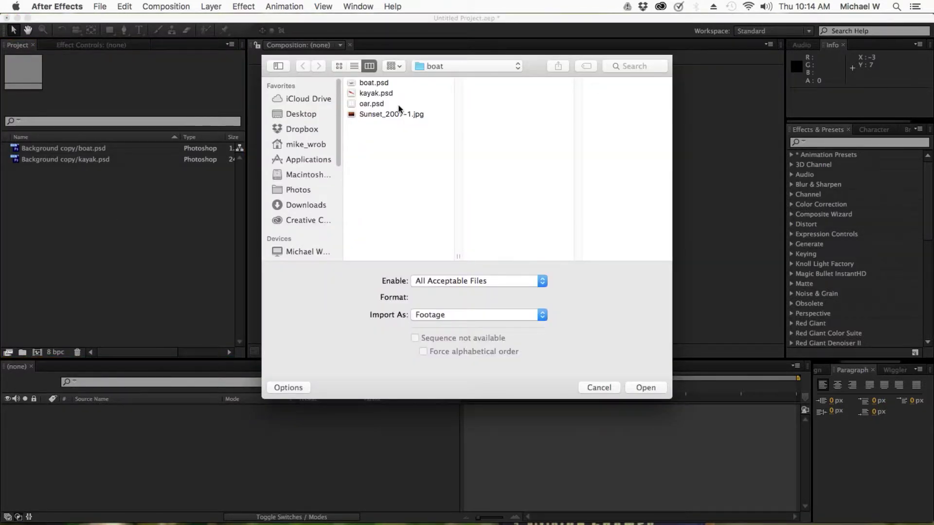
pyautogui.click(366, 104)
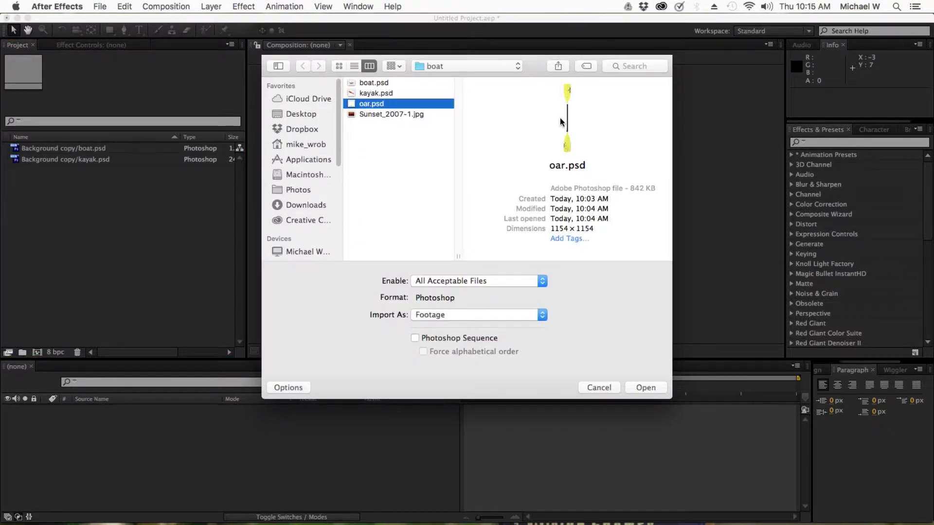
pyautogui.click(637, 389)
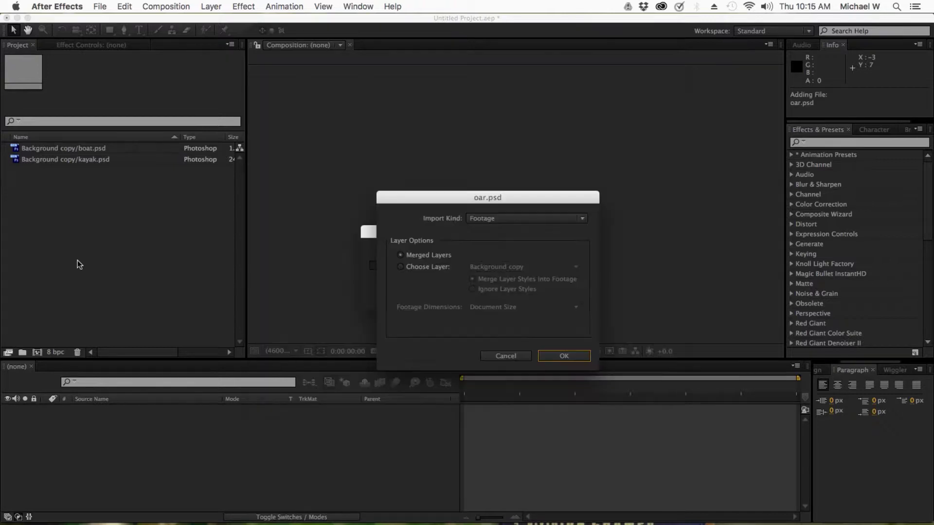
pyautogui.click(410, 269)
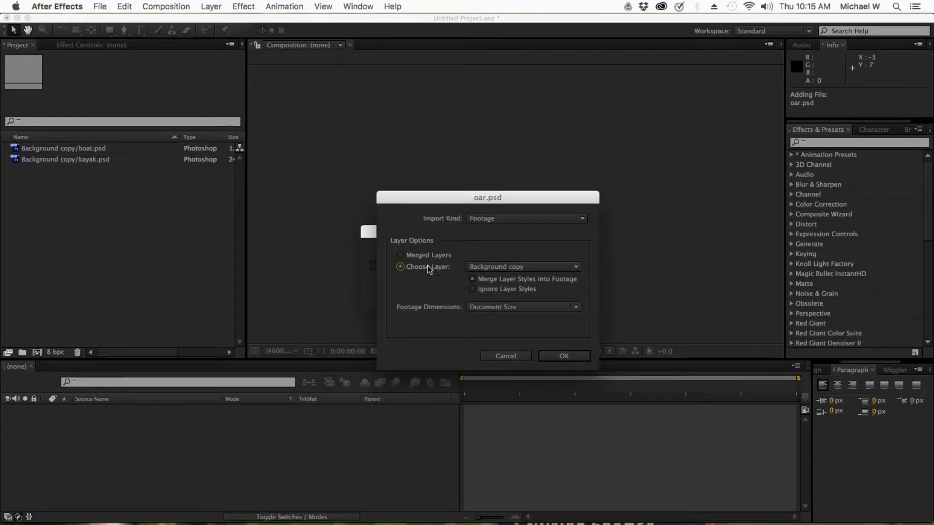
pyautogui.click(567, 359)
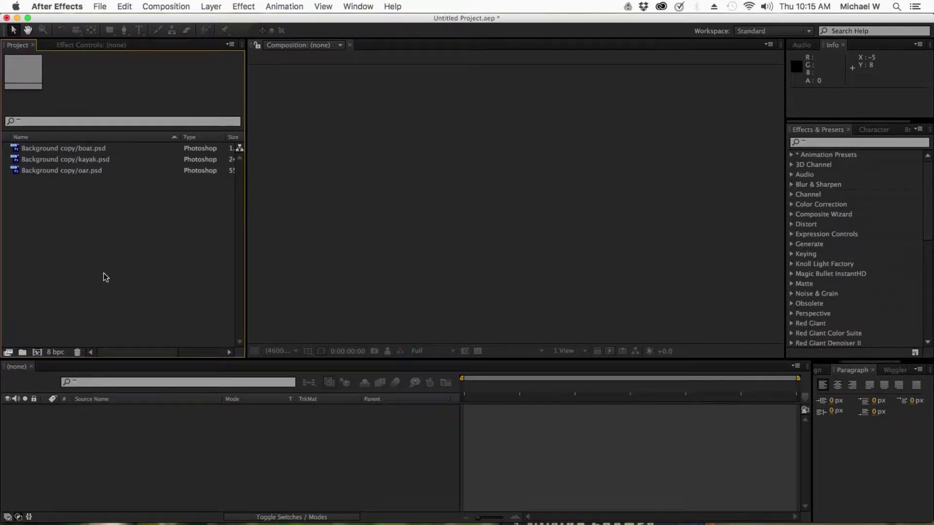
# Create a new 1920 x 1080 composition with a frame rate of 24 fps and a duration of 0:00:15:00
pyautogui.click(160, 6)
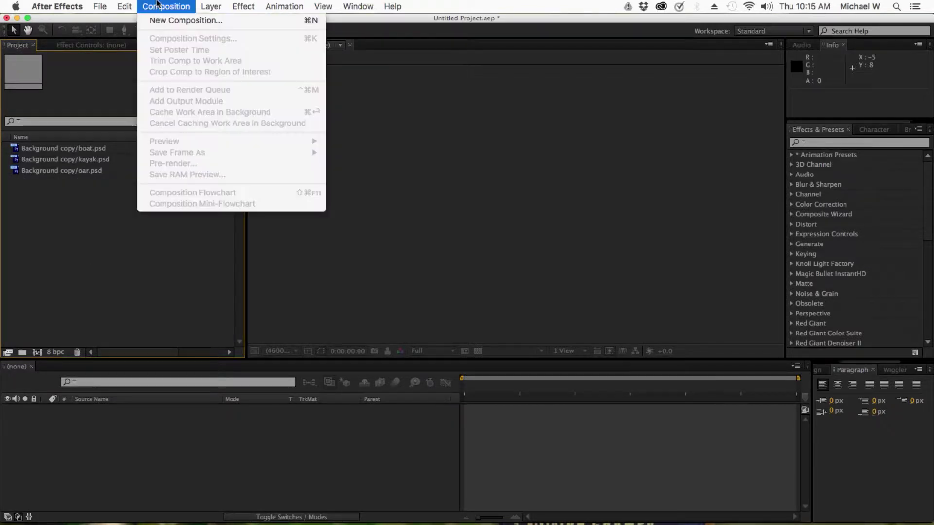
pyautogui.click(173, 20)
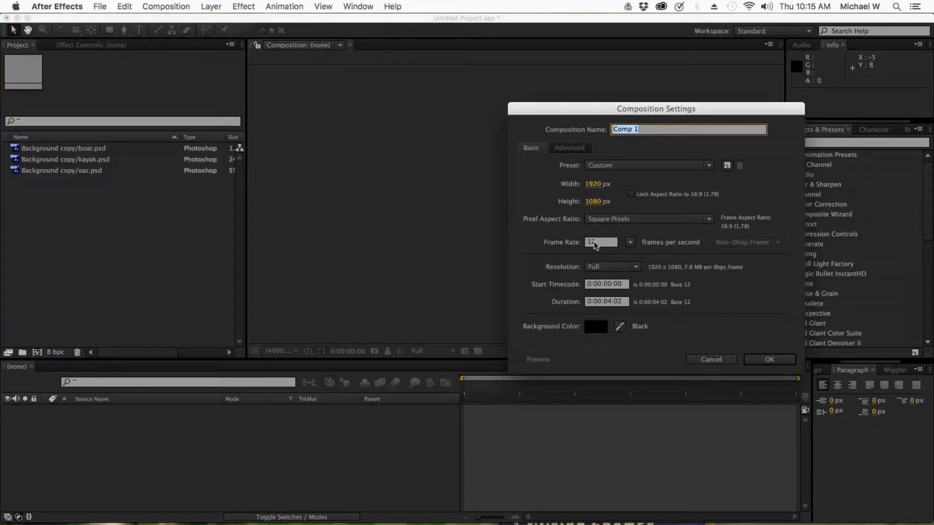
pyautogui.click(630, 242)
pyautogui.click(656, 296)
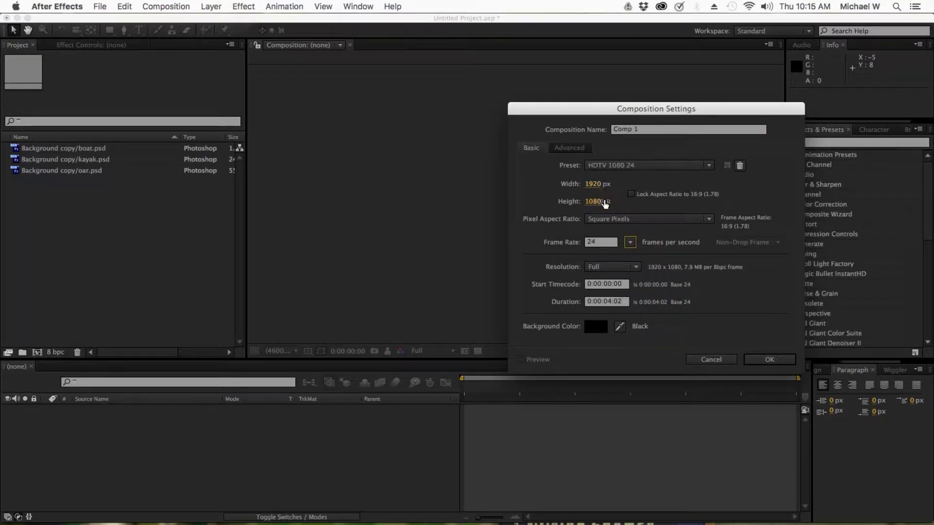
pyautogui.click(611, 302)
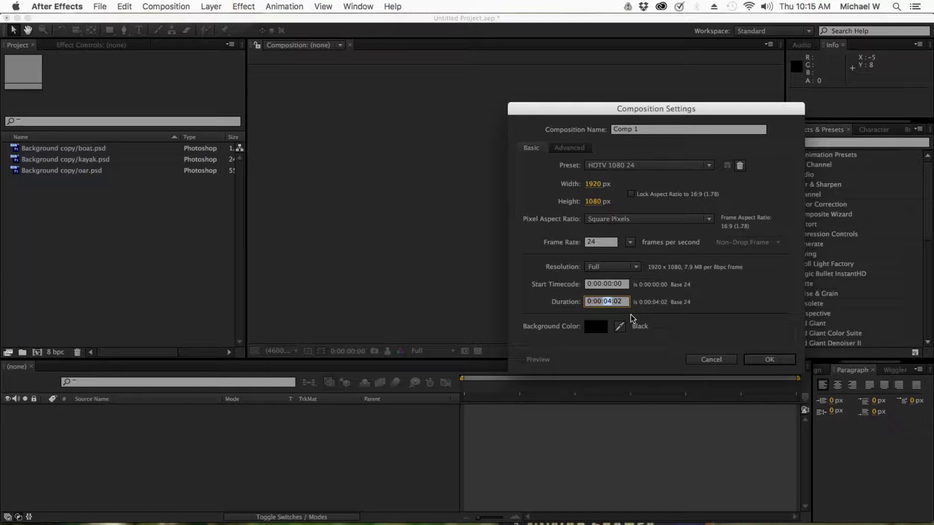
pyautogui.click(608, 302)
pyautogui.write('0')
pyautogui.press('Return')
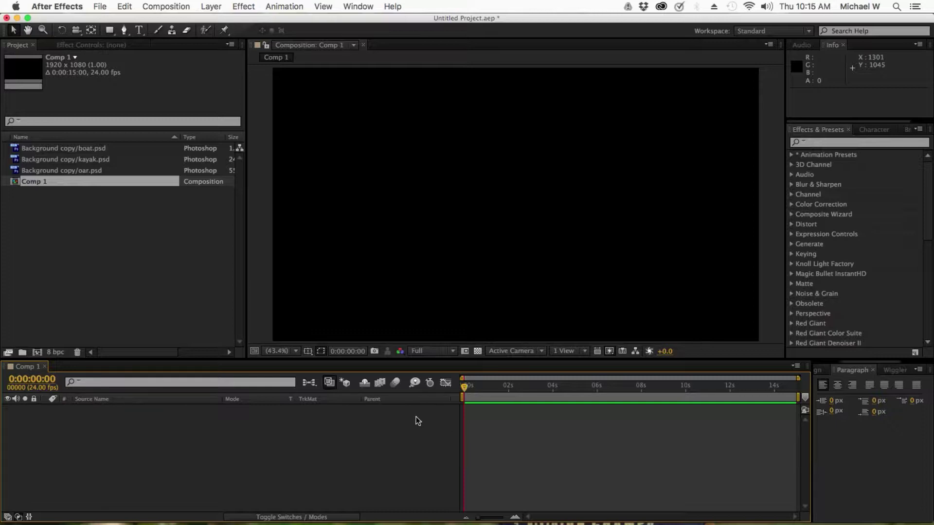
# Save the project as boats.aep in the boat folder
pyautogui.press('super+s')
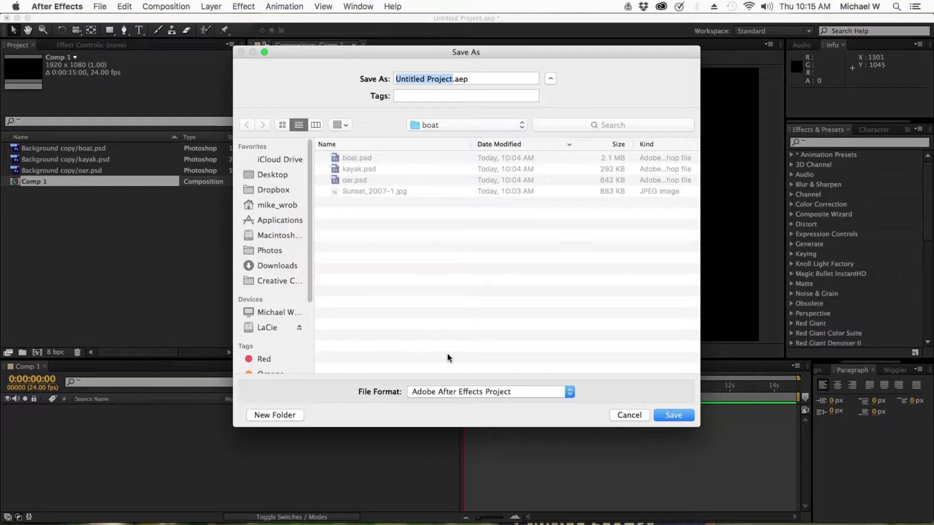
pyautogui.write('boats')
pyautogui.click(459, 125)
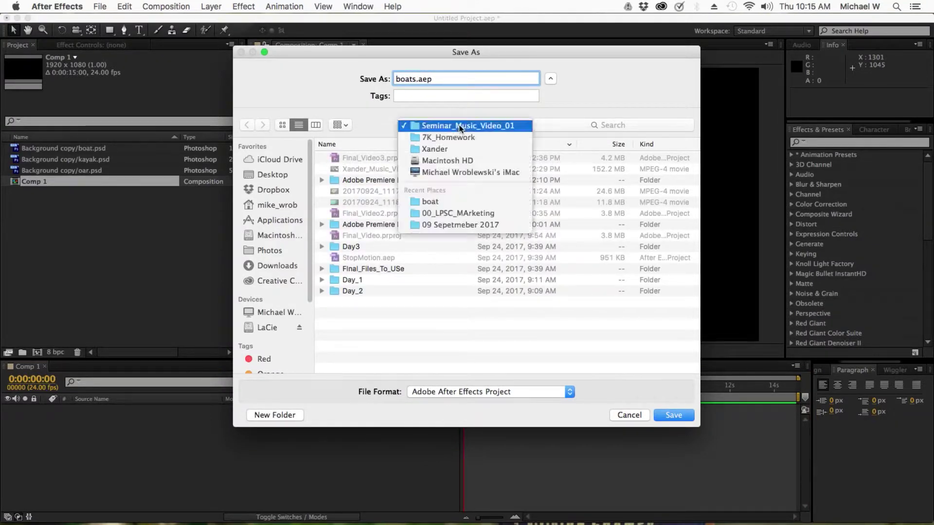
pyautogui.click(459, 201)
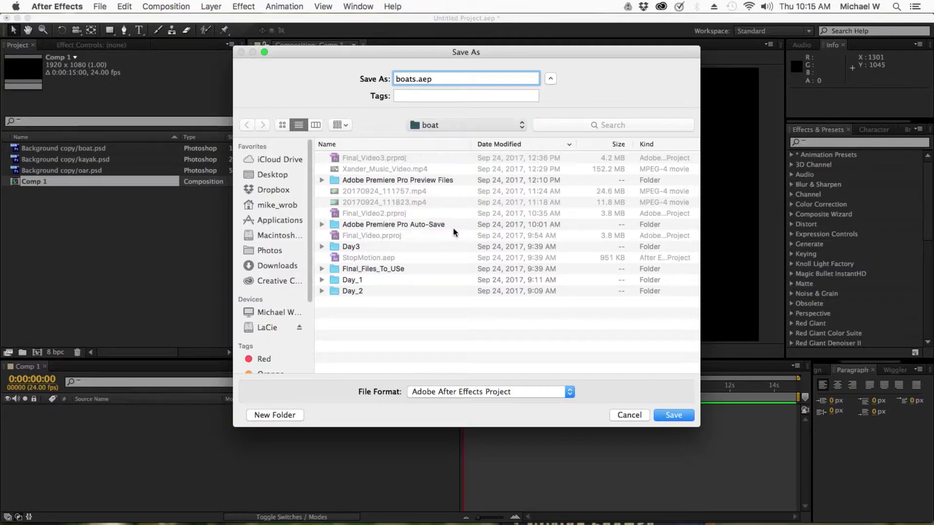
pyautogui.click(674, 416)
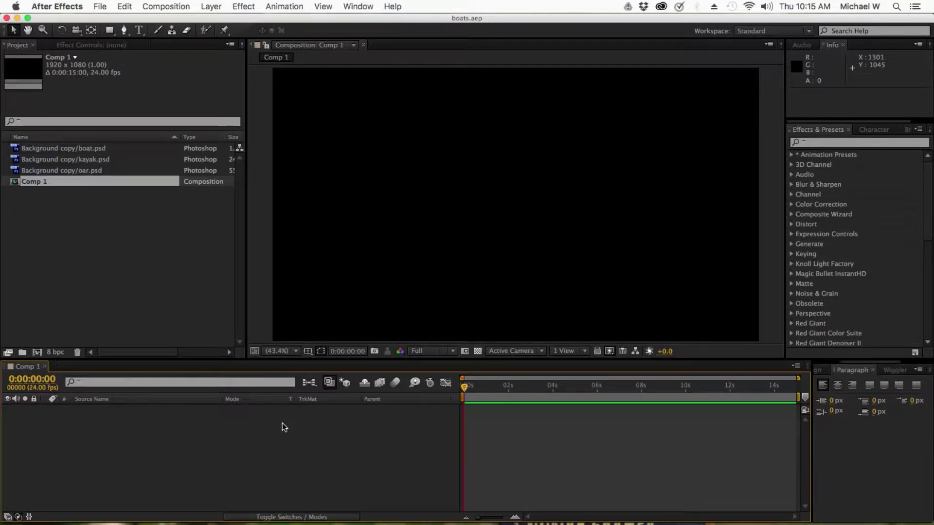
pyautogui.click(142, 277)
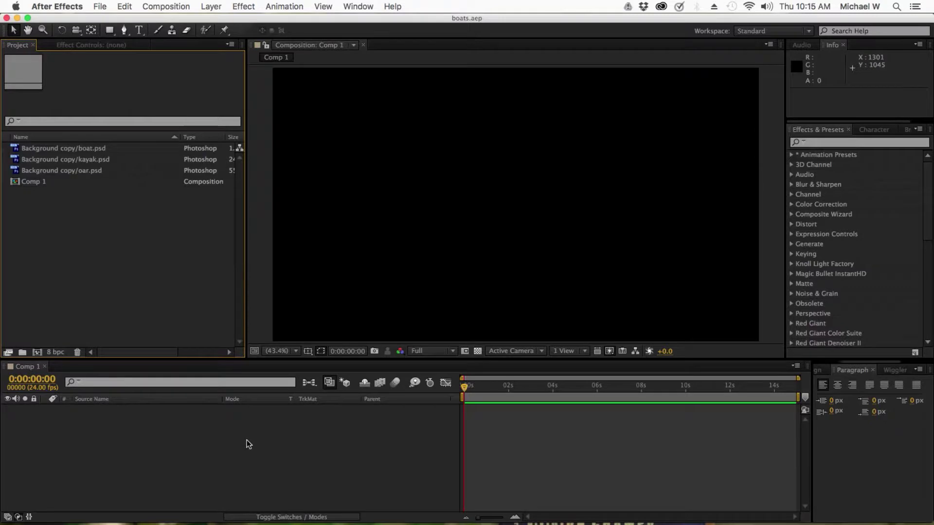
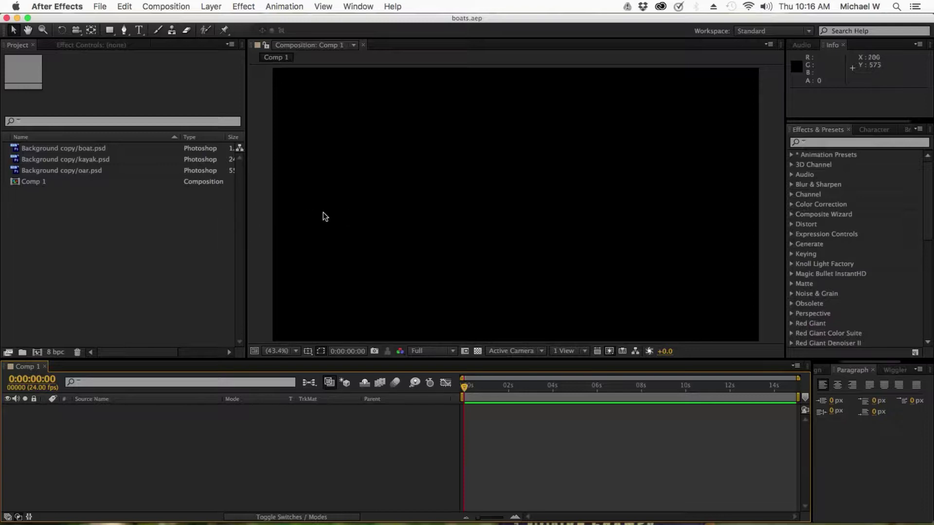
# Draw an open, curved five-point path across the composition with the Pen tool, creating a new shape layer
pyautogui.click(485, 186)
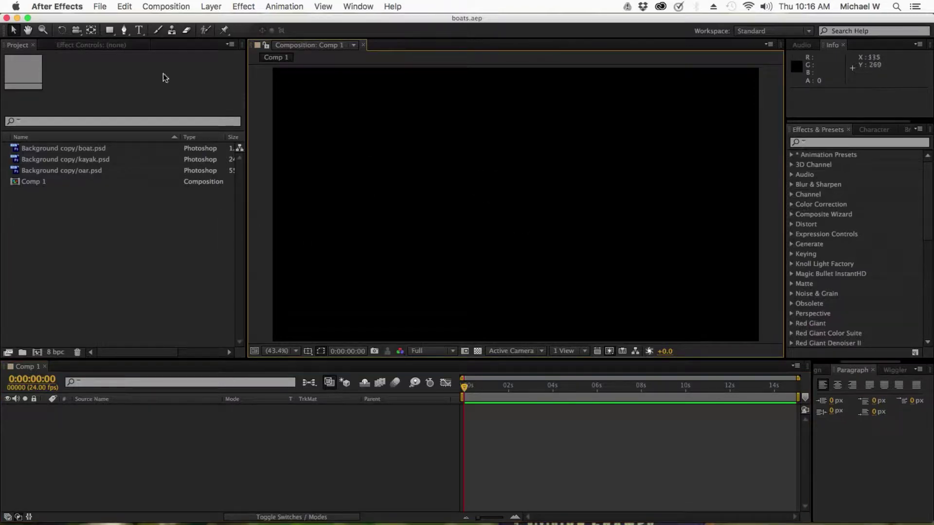
pyautogui.click(116, 31)
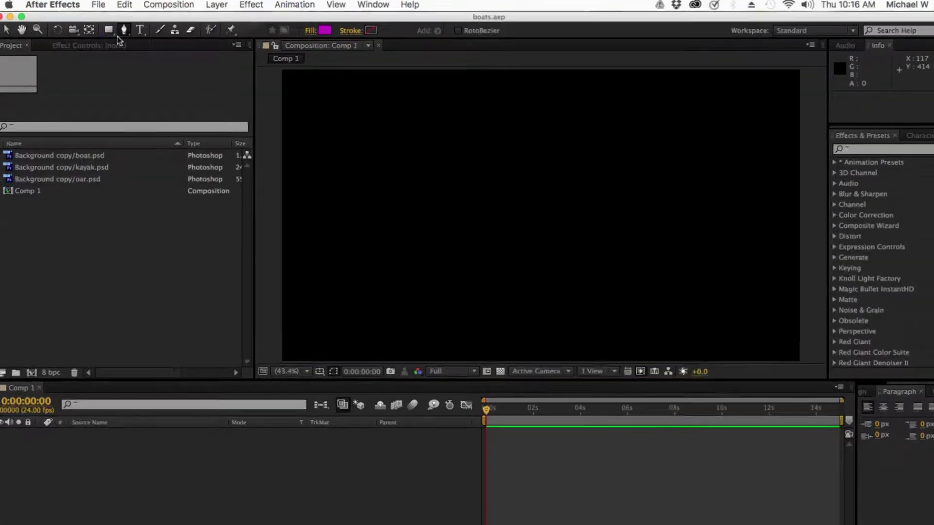
pyautogui.click(122, 30)
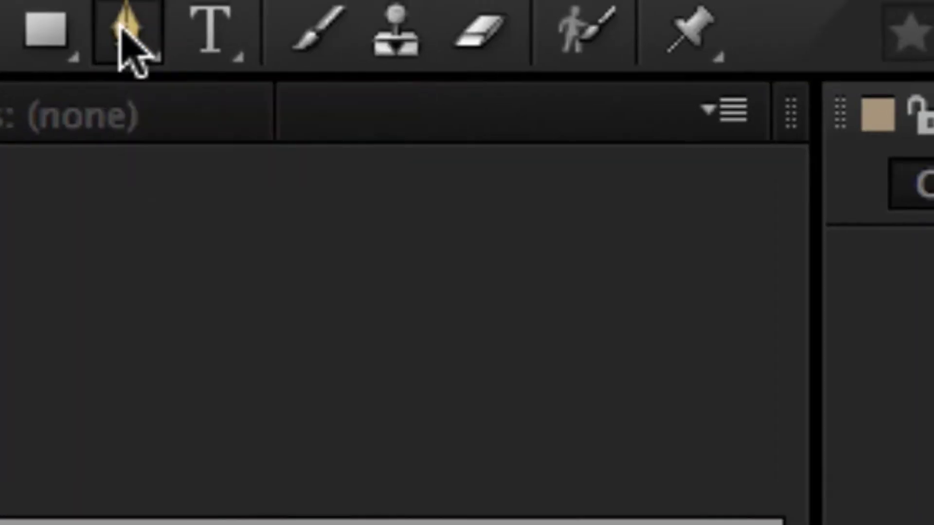
pyautogui.click(50, 31)
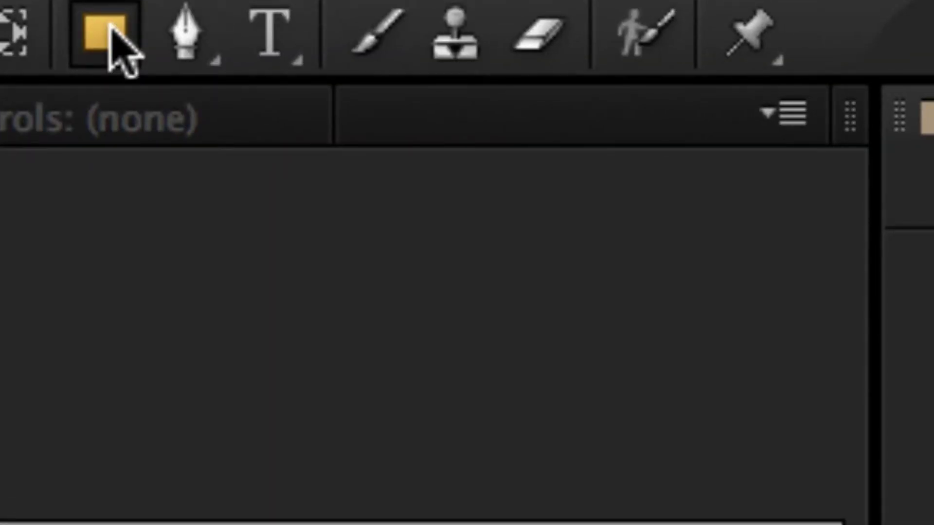
pyautogui.click(243, 31)
pyautogui.click(187, 29)
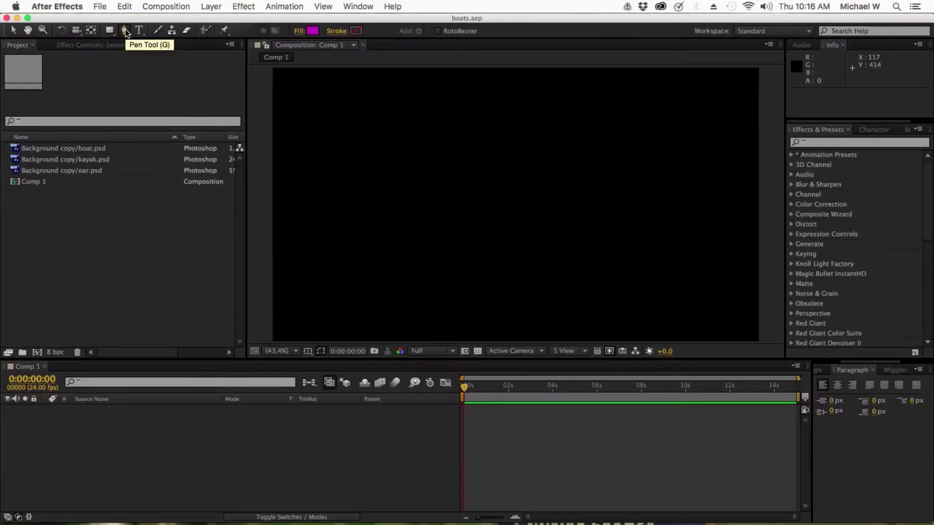
pyautogui.click(302, 165)
pyautogui.moveTo(415, 96); pyautogui.dragTo(442, 156)
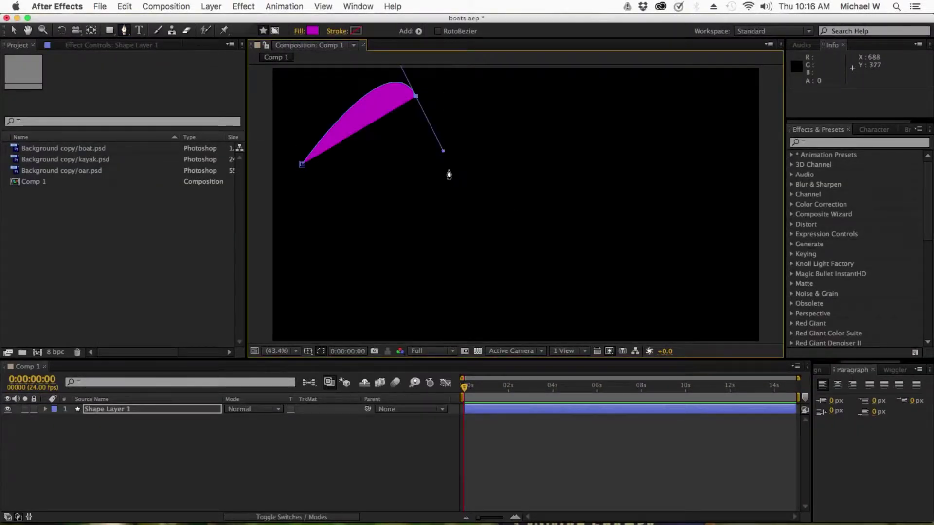
pyautogui.moveTo(389, 210); pyautogui.dragTo(365, 240)
pyautogui.moveTo(488, 264); pyautogui.dragTo(568, 262)
pyautogui.moveTo(633, 153); pyautogui.dragTo(616, 113)
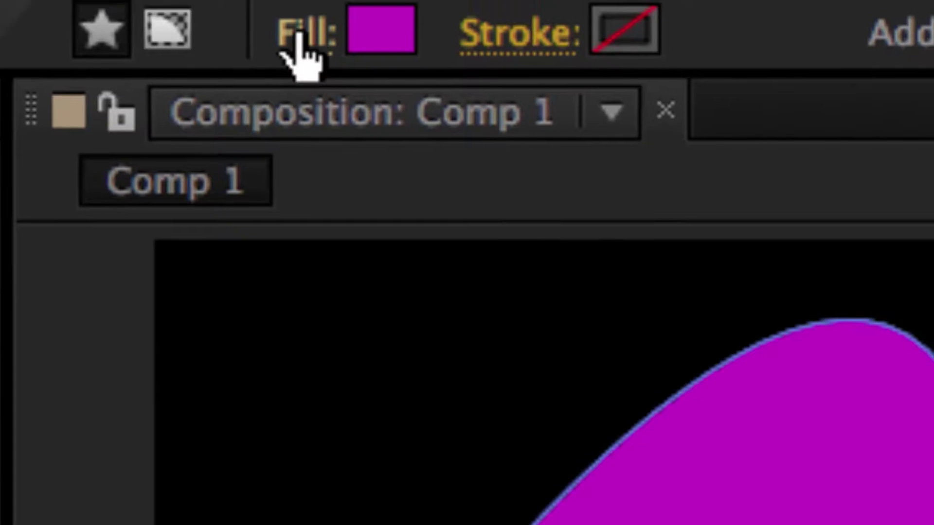
# Set the fill of the curved path to None
pyautogui.click(299, 38)
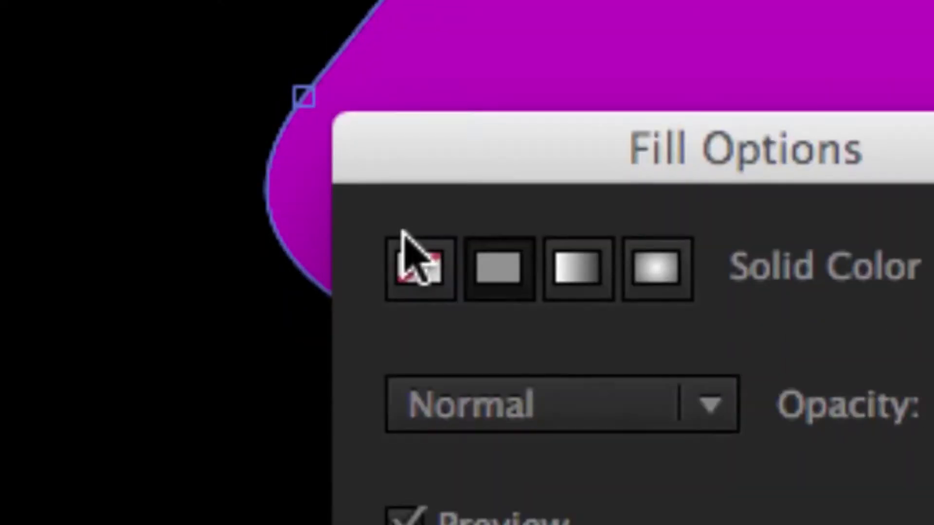
pyautogui.click(410, 239)
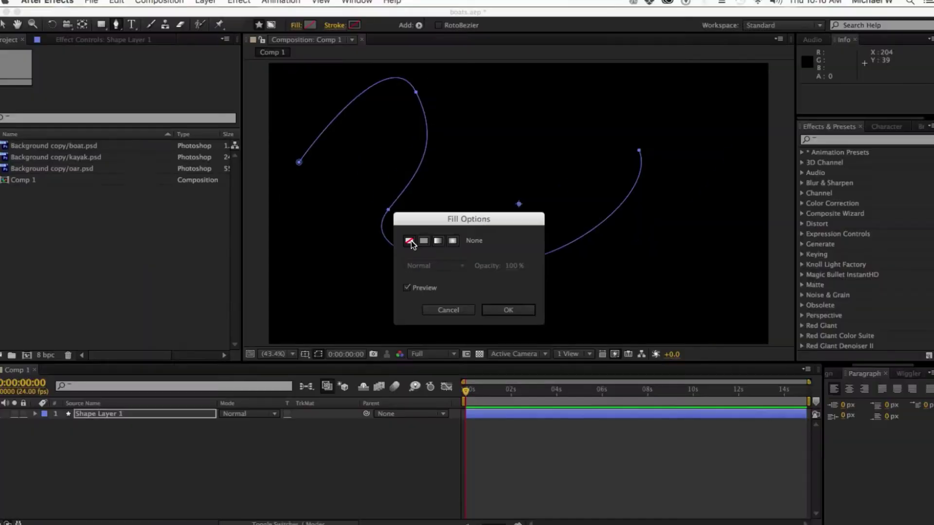
pyautogui.click(501, 310)
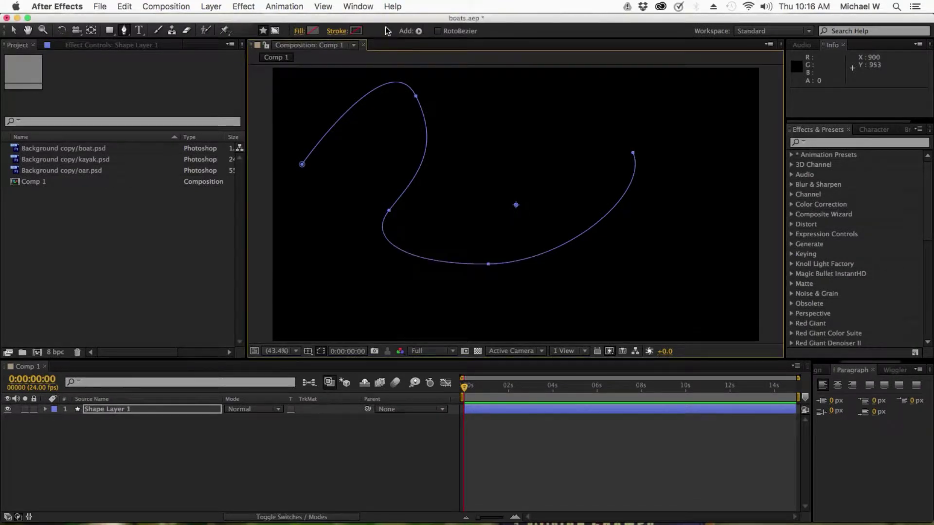
# Give the curved path a solid-color stroke with a width of 59 px
pyautogui.click(342, 34)
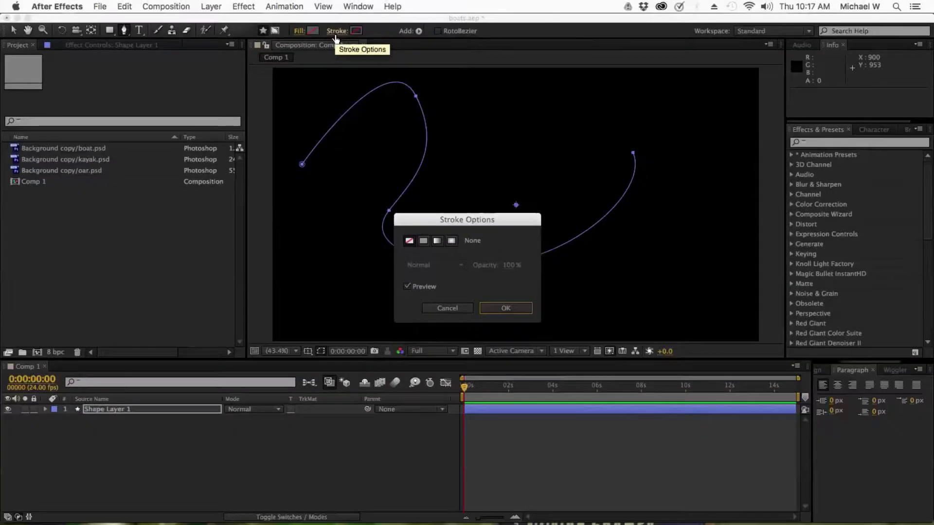
pyautogui.click(421, 242)
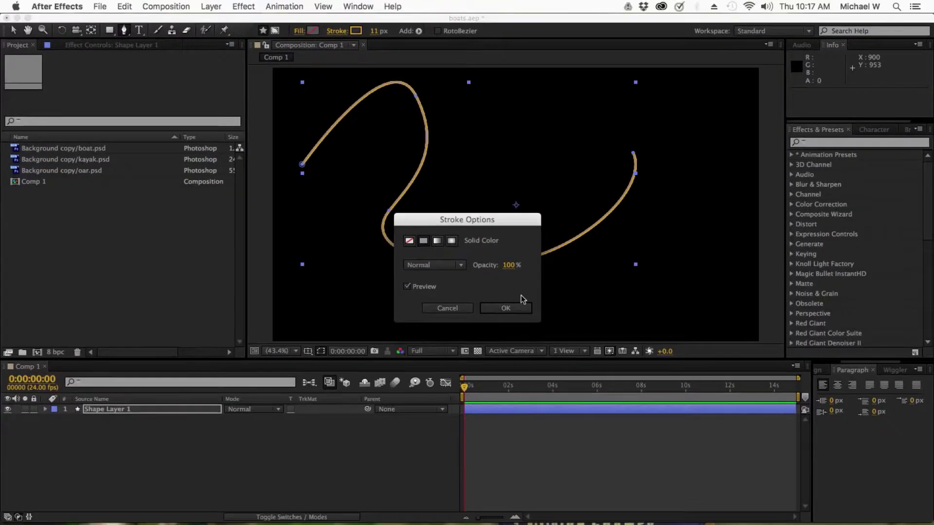
pyautogui.click(515, 309)
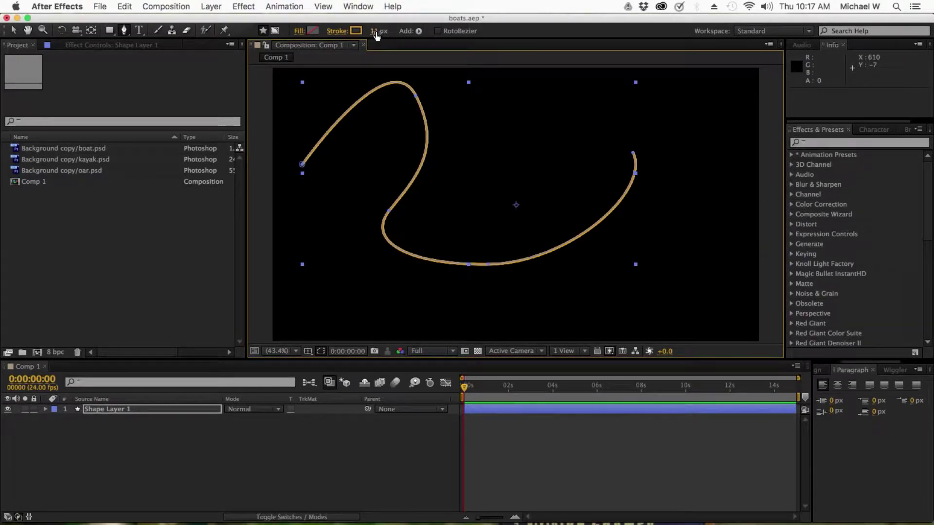
pyautogui.moveTo(375, 30); pyautogui.dragTo(407, 31)
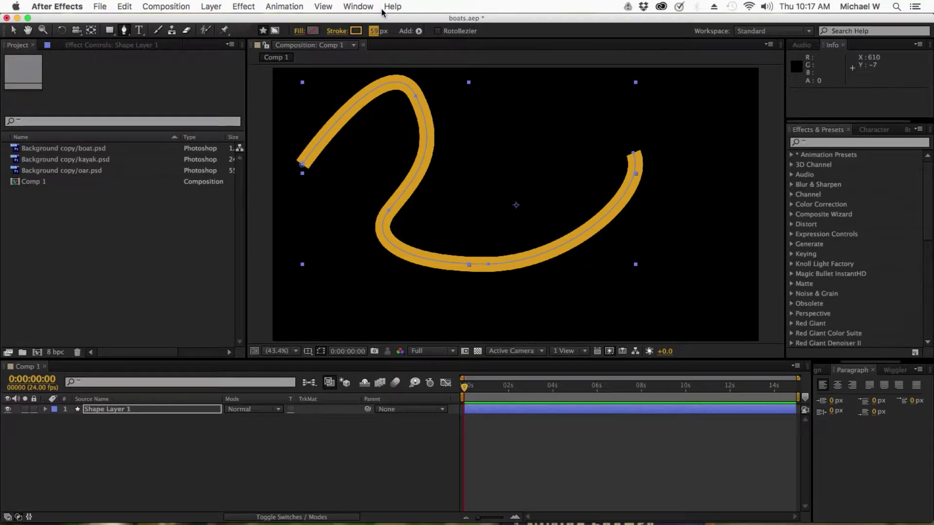
# Expand Shape Layer 1 in the timeline to reveal its Contents and Transform groups
pyautogui.click(419, 32)
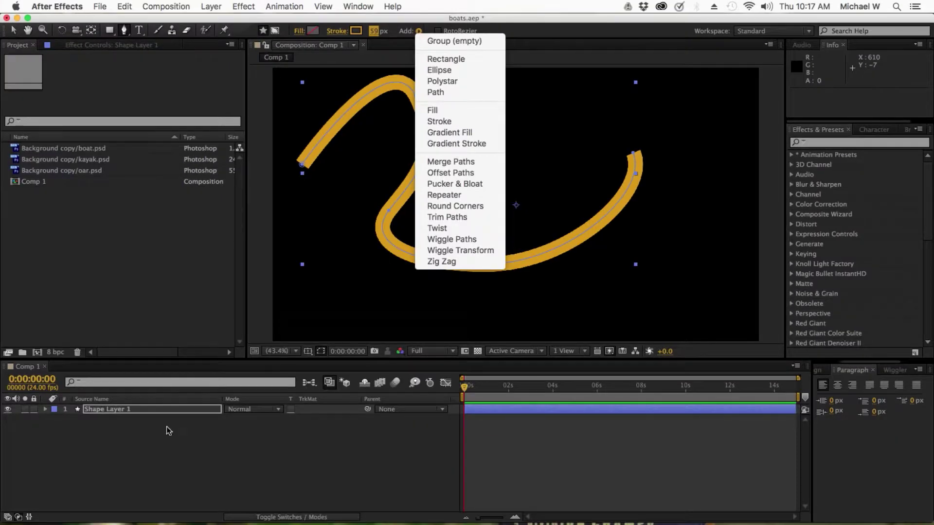
pyautogui.click(159, 419)
pyautogui.click(117, 409)
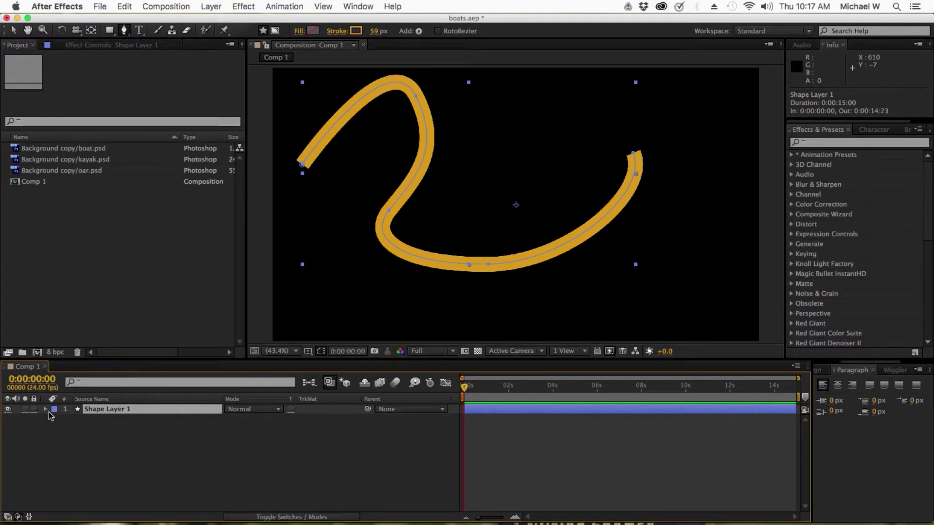
pyautogui.click(48, 416)
pyautogui.click(45, 409)
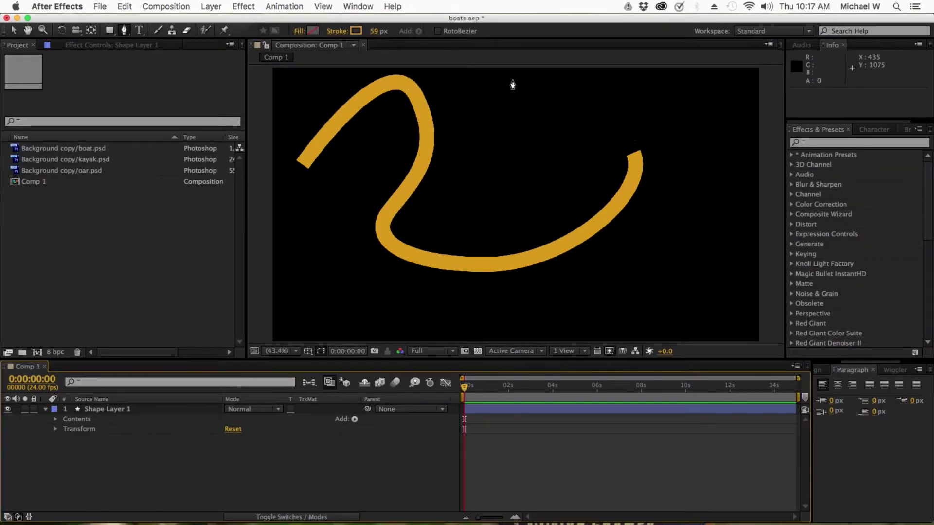
# Rename Shape Layer 1 as "wooder shape layer"
pyautogui.click(105, 409)
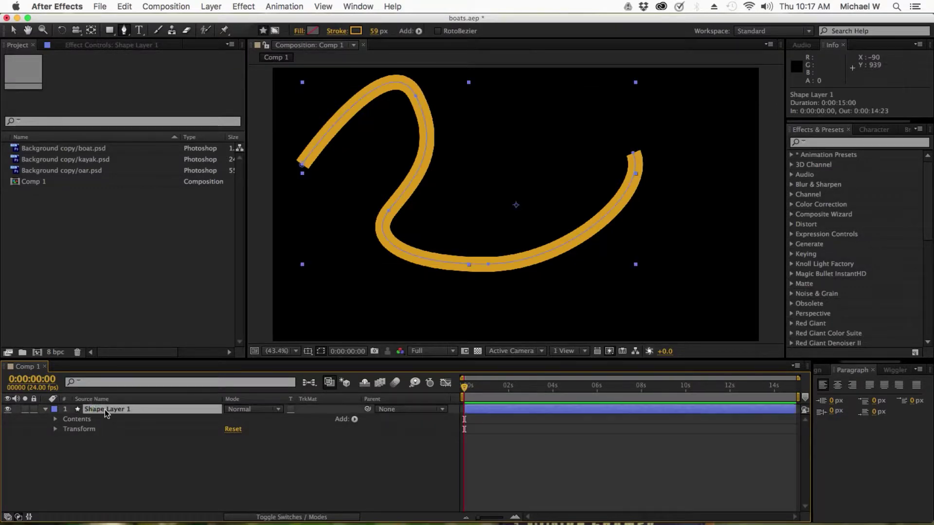
pyautogui.rightClick(104, 409)
pyautogui.click(155, 511)
pyautogui.write('woode')
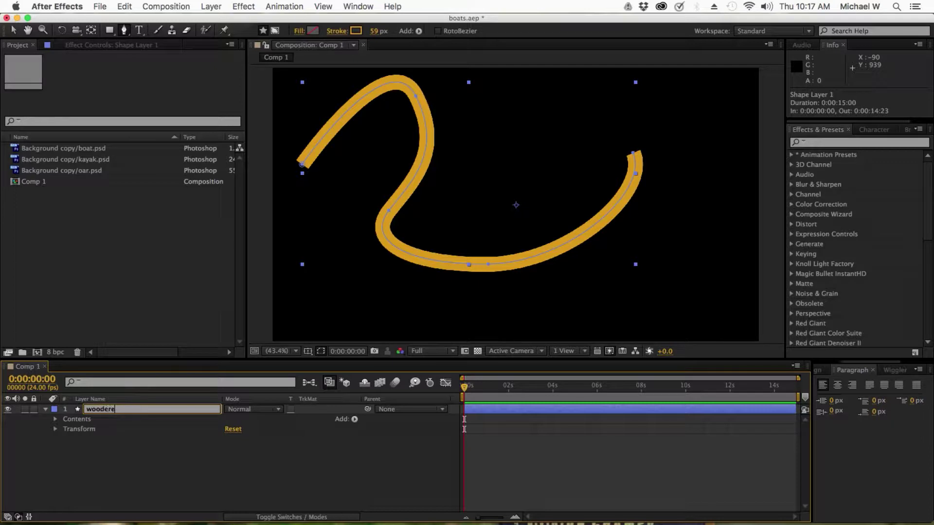
pyautogui.write('r shape layer')
pyautogui.press('Return')
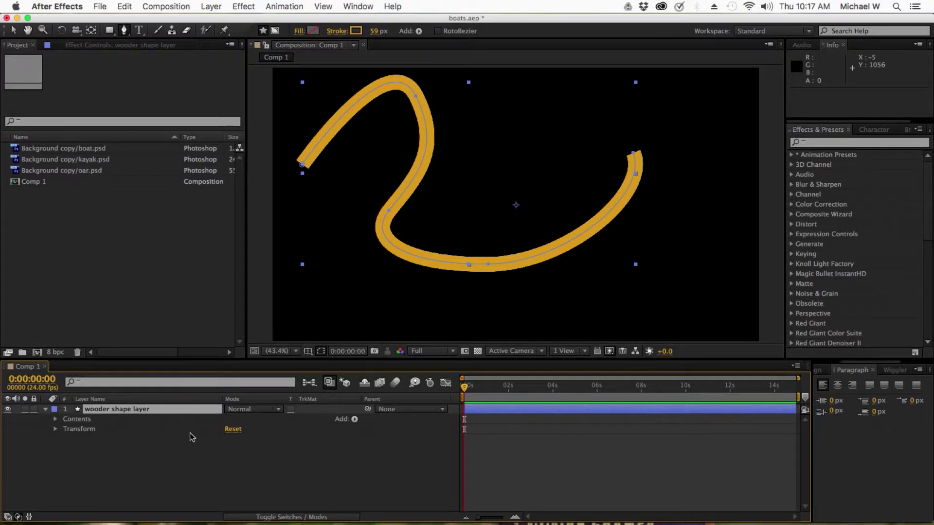
# Add Trim Paths to the wooder shape layer and set its End value to 0%
pyautogui.click(355, 419)
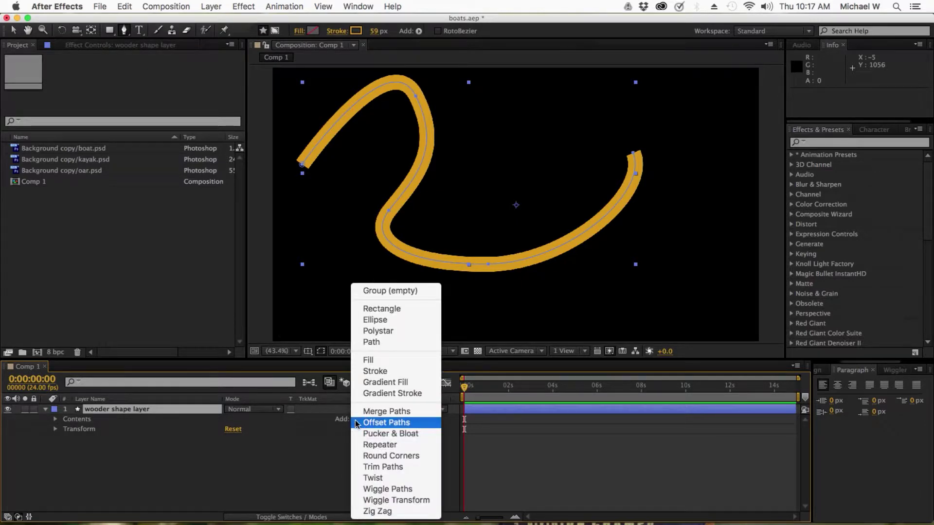
pyautogui.click(373, 468)
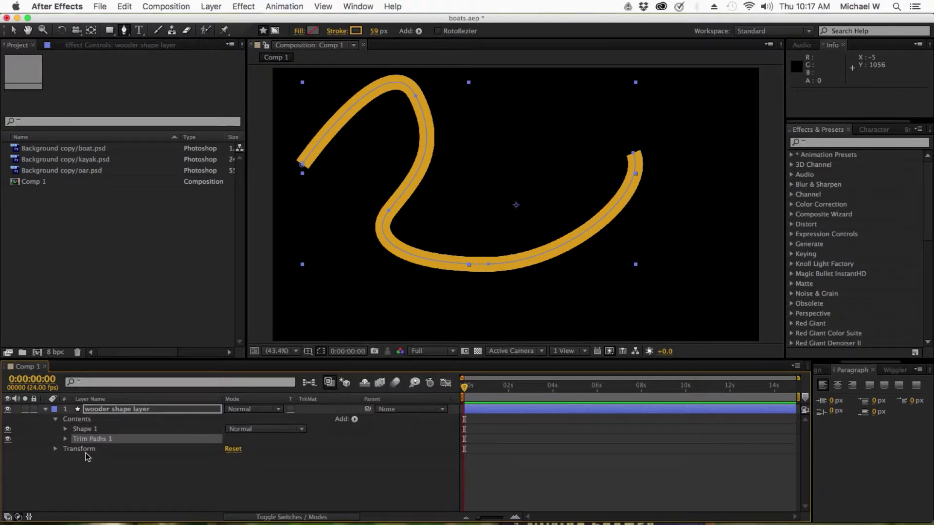
pyautogui.click(65, 440)
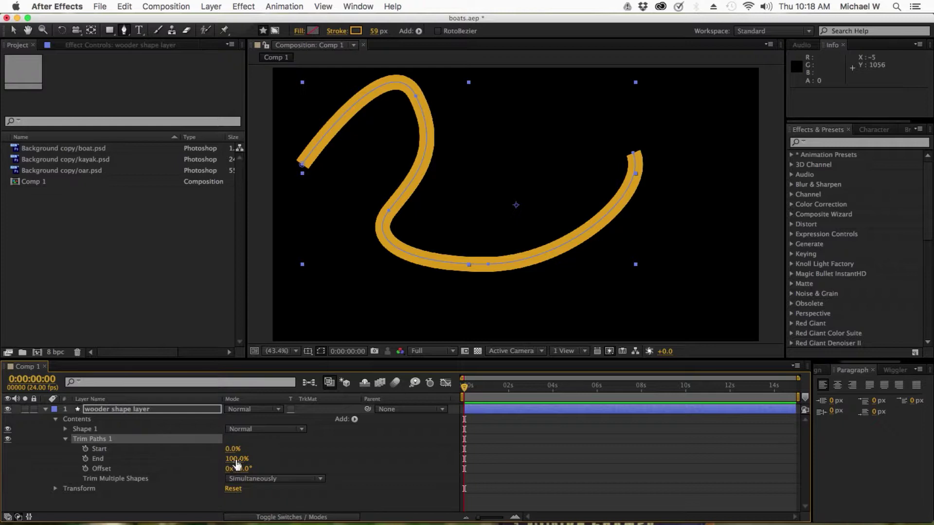
pyautogui.moveTo(229, 459)
pyautogui.mouseDown()
pyautogui.moveTo(162, 465)
pyautogui.moveTo(239, 462)
pyautogui.moveTo(231, 466)
pyautogui.mouseUp()
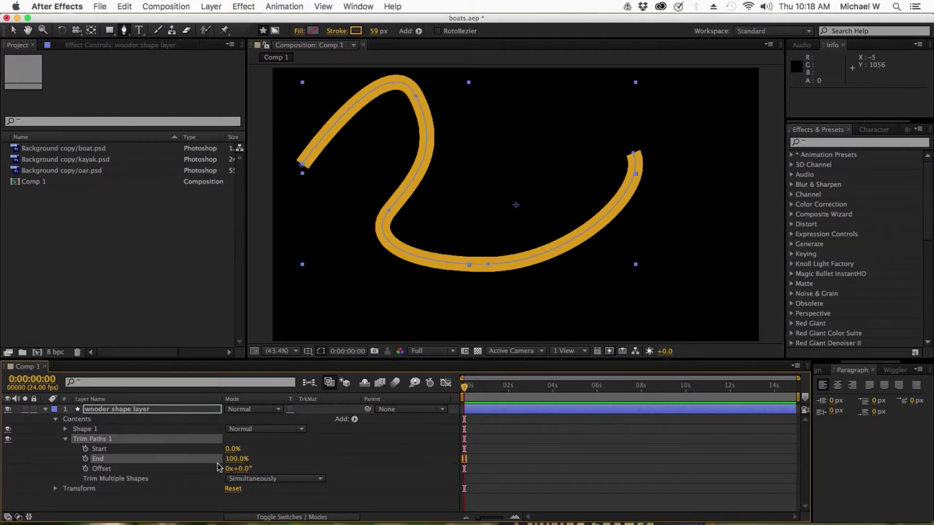
pyautogui.moveTo(235, 462); pyautogui.dragTo(125, 470)
# Start keyframing the Trim Paths End value at 0:00:02:00
pyautogui.moveTo(469, 384); pyautogui.dragTo(509, 391)
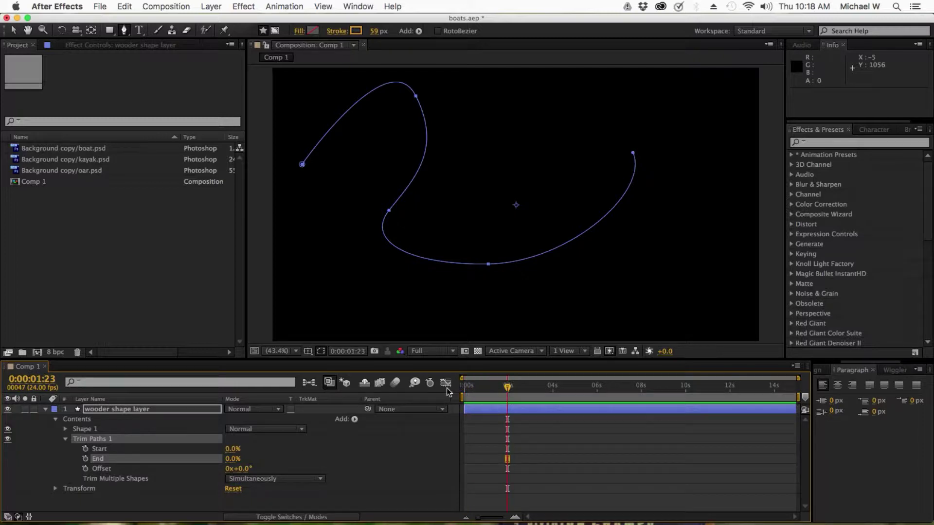
pyautogui.click(508, 389)
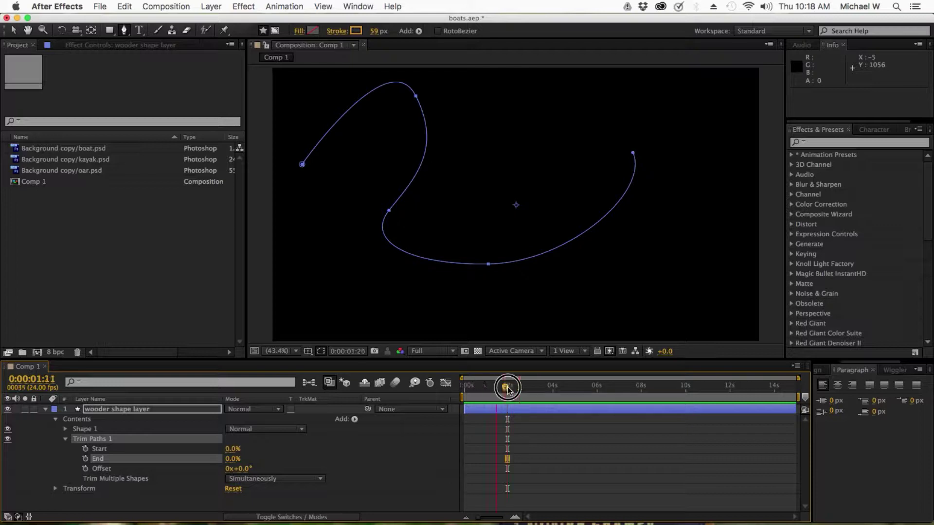
pyautogui.click(85, 459)
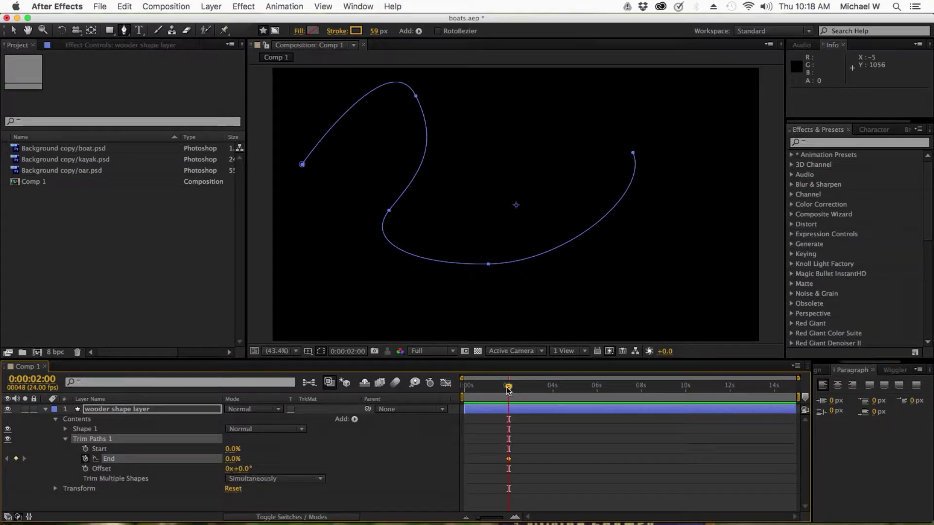
# Keyframe the Trim Paths End value at 100% at 0:00:06:02 and scrub through the drawing-on animation
pyautogui.moveTo(509, 390); pyautogui.dragTo(599, 389)
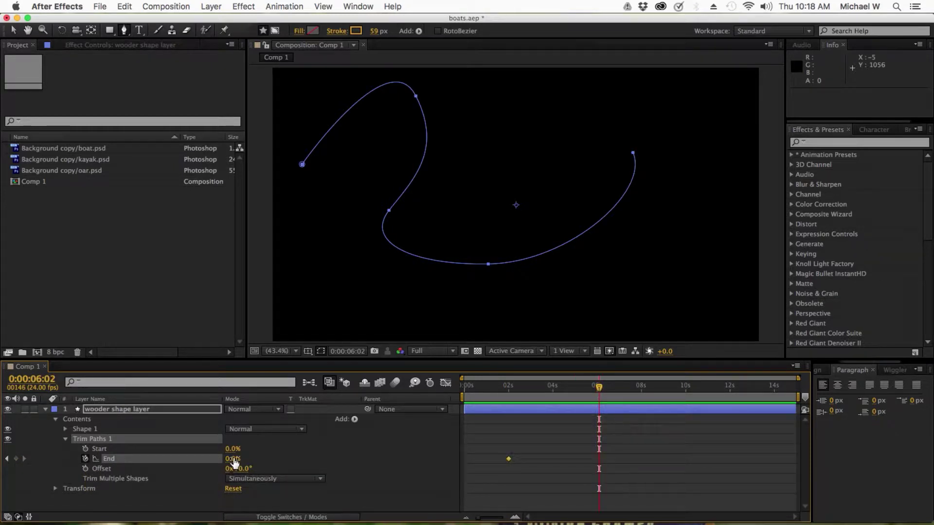
pyautogui.moveTo(236, 460)
pyautogui.mouseDown()
pyautogui.moveTo(298, 467)
pyautogui.moveTo(340, 456)
pyautogui.mouseUp()
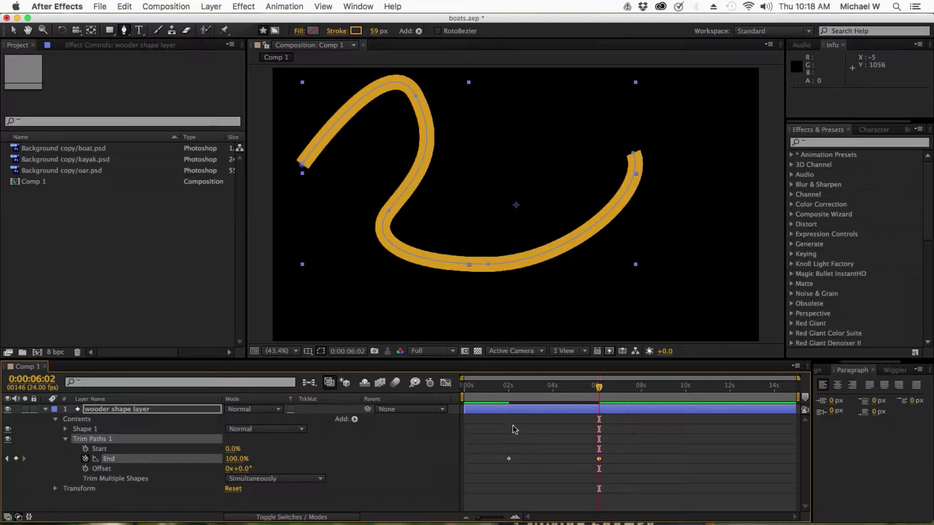
pyautogui.moveTo(516, 392)
pyautogui.mouseDown()
pyautogui.moveTo(495, 386)
pyautogui.moveTo(587, 389)
pyautogui.mouseUp()
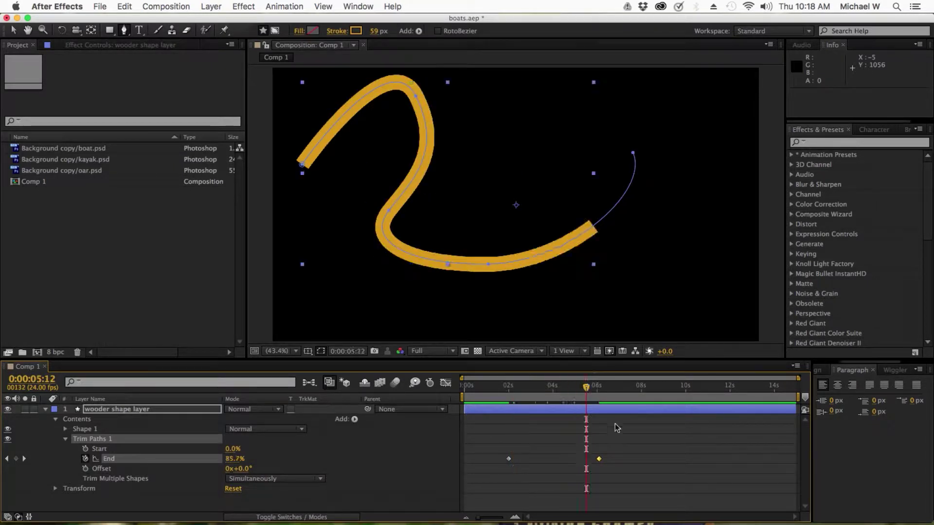
# Apply Easy Ease to both Trim Paths End keyframes and scrub back through the eased motion
pyautogui.moveTo(622, 443); pyautogui.dragTo(505, 473)
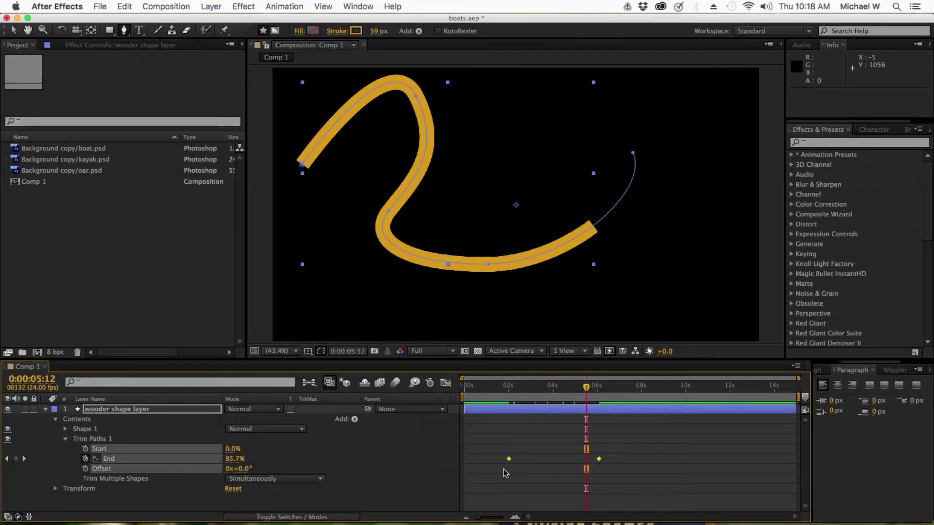
pyautogui.rightClick(508, 461)
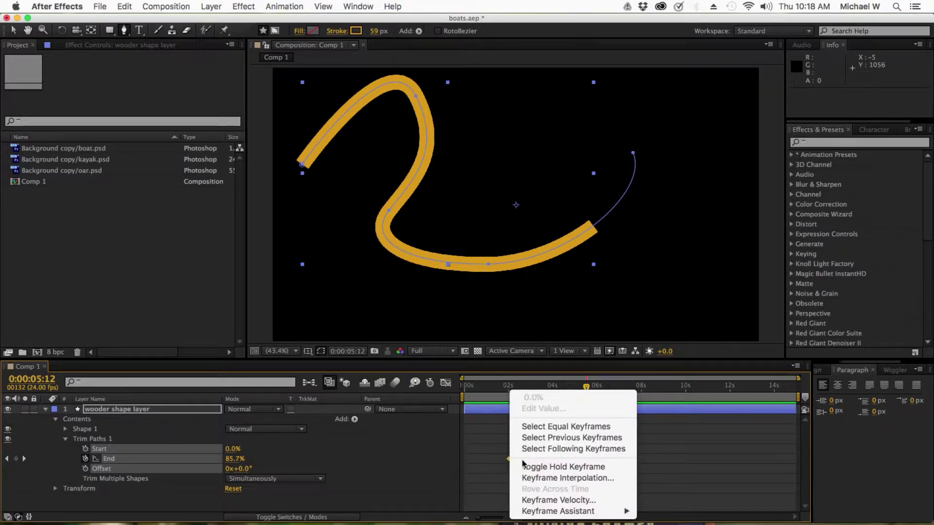
pyautogui.moveTo(564, 512)
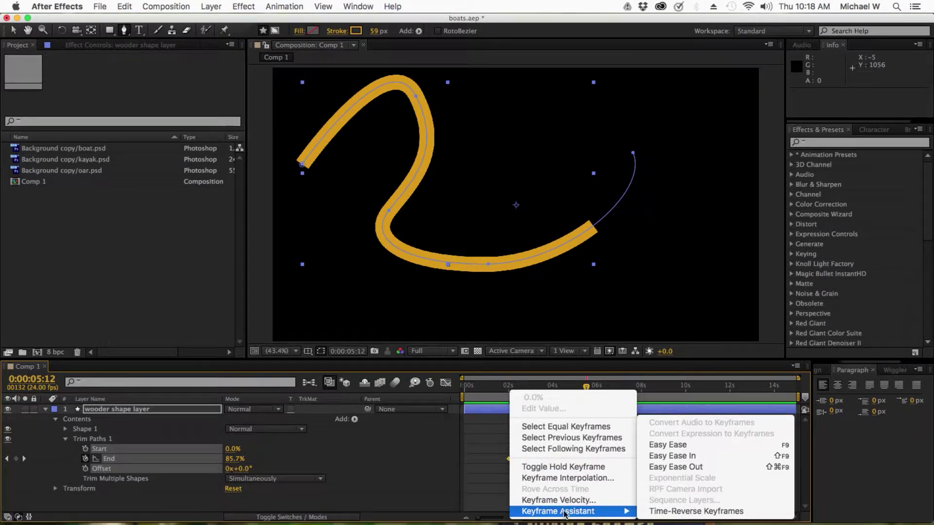
pyautogui.click(675, 448)
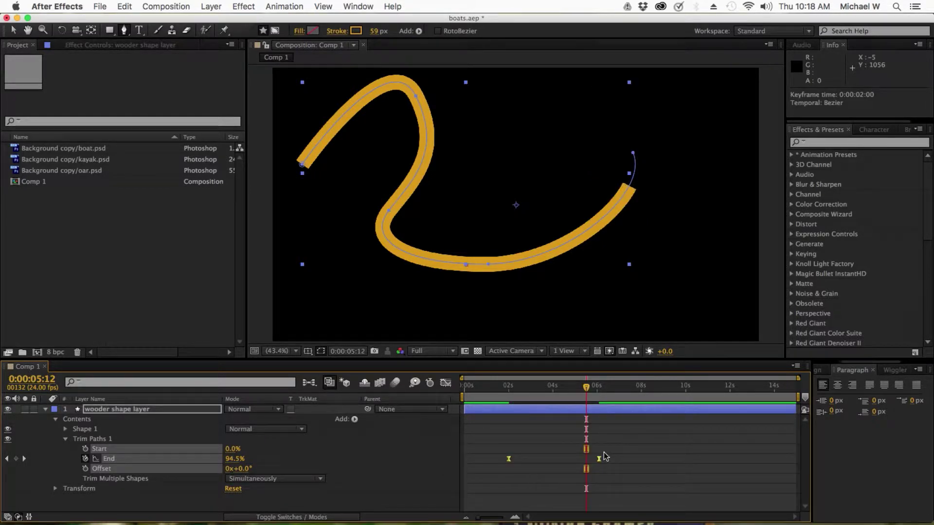
pyautogui.moveTo(587, 388); pyautogui.dragTo(569, 389)
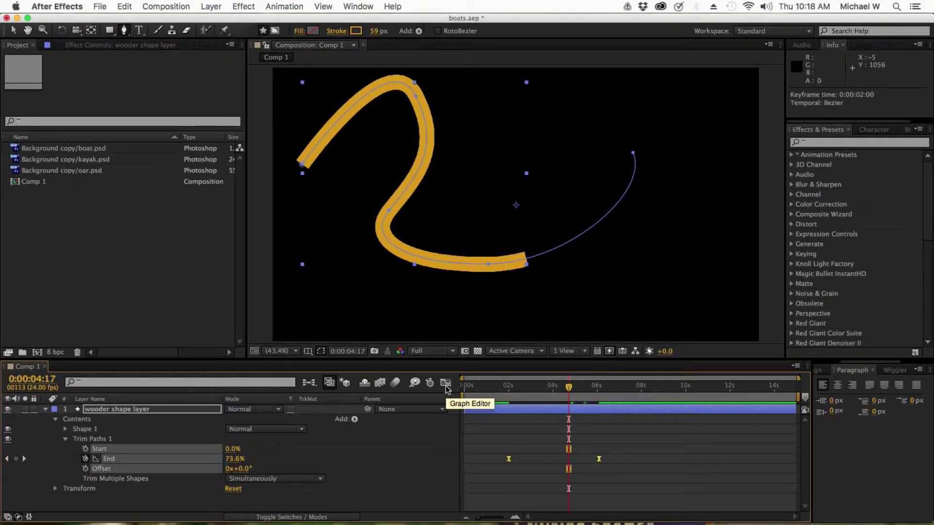
# Display the Trim Paths End keyframes as a speed graph in the Graph Editor and fit all graphs to view
pyautogui.click(443, 383)
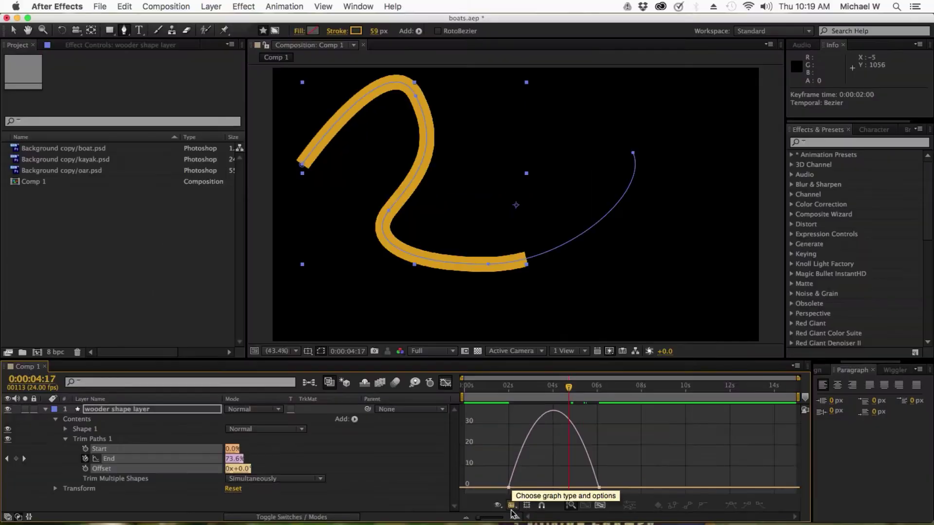
pyautogui.click(508, 503)
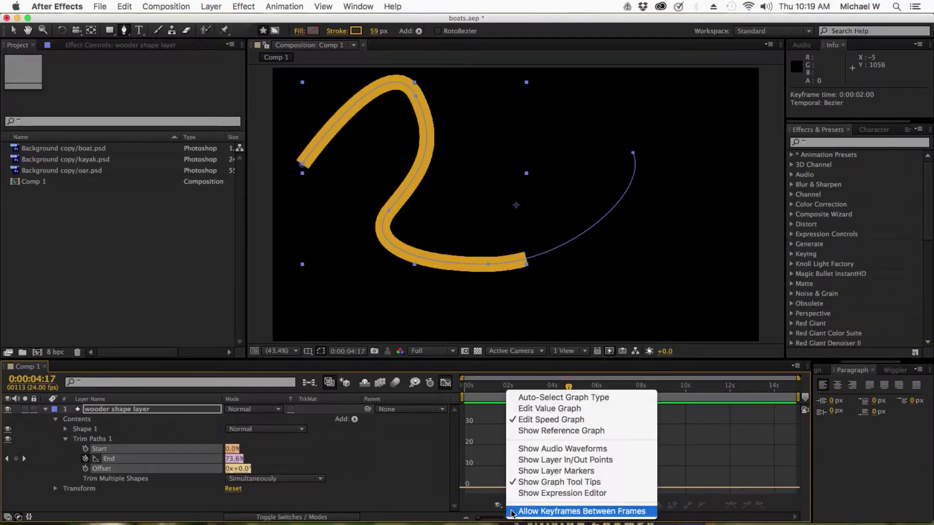
pyautogui.click(589, 419)
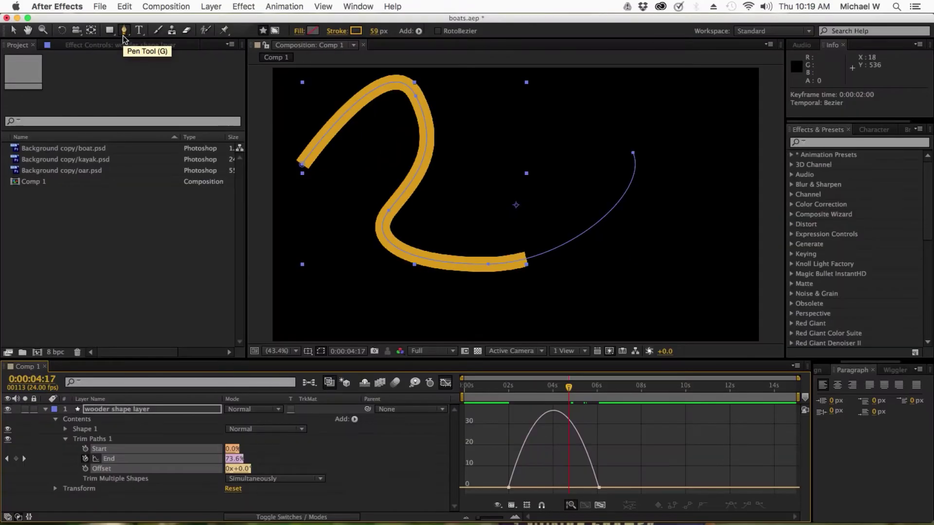
pyautogui.click(14, 31)
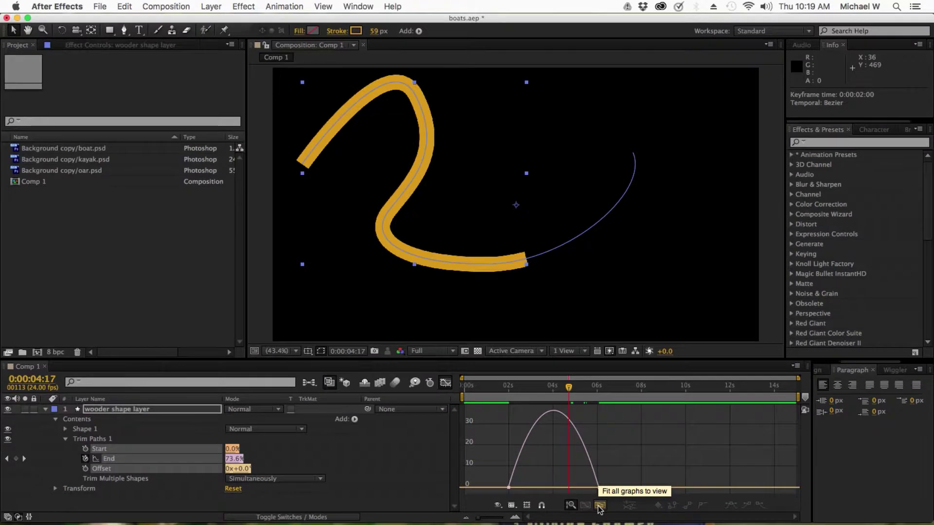
pyautogui.click(596, 504)
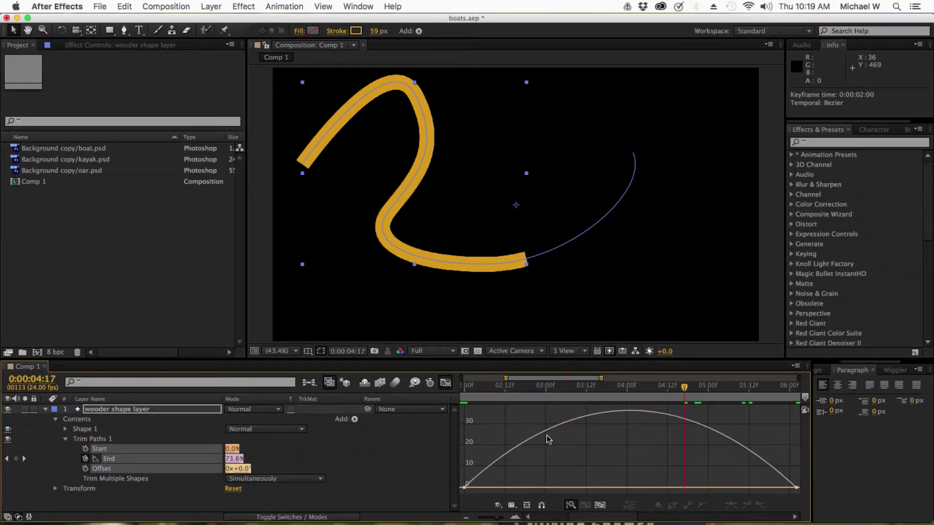
# Lengthen the incoming ease handle of the End keyframe at 0:00:06:02, shifting the speed peak to near 0:00:03:00
pyautogui.click(797, 488)
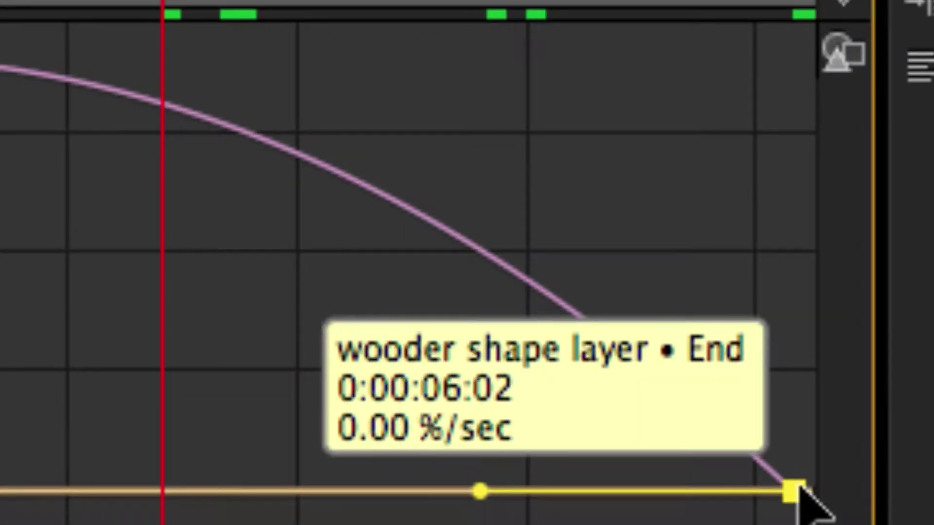
pyautogui.moveTo(800, 486)
pyautogui.mouseDown()
pyautogui.moveTo(792, 452)
pyautogui.moveTo(794, 477)
pyautogui.mouseUp()
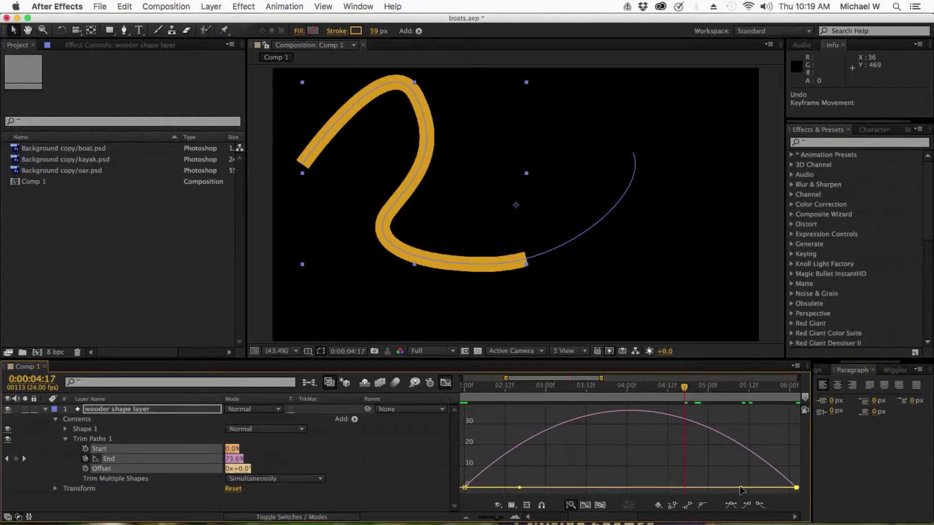
pyautogui.click(751, 487)
pyautogui.moveTo(741, 489); pyautogui.dragTo(669, 489)
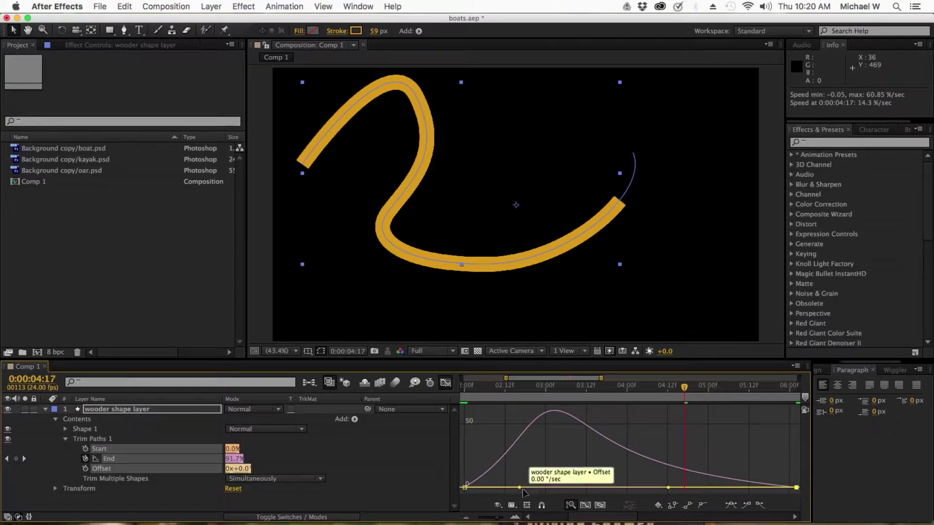
# Shorten the outgoing ease handle of the End keyframe at 0:00:02:00 for a faster start, and close the Graph Editor
pyautogui.moveTo(520, 488); pyautogui.dragTo(497, 487)
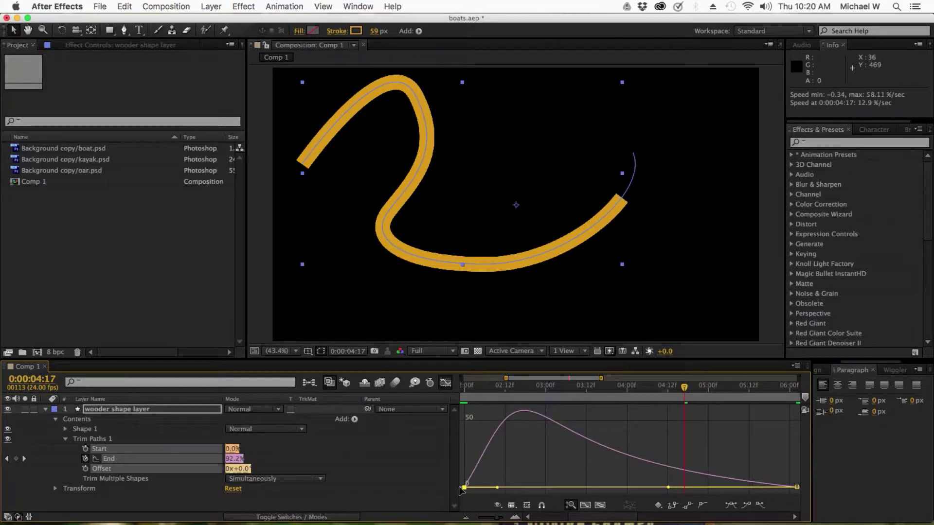
pyautogui.press('super+z')
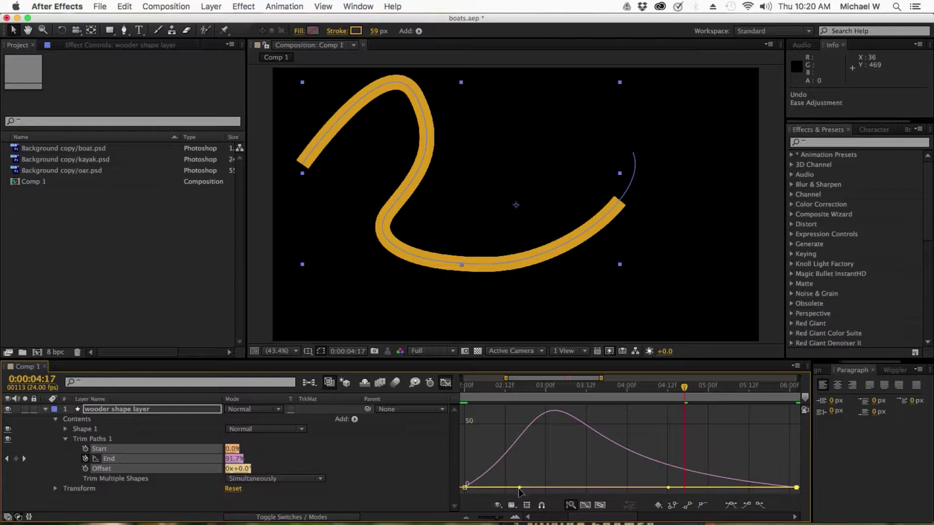
pyautogui.click(520, 488)
pyautogui.moveTo(519, 488); pyautogui.dragTo(497, 489)
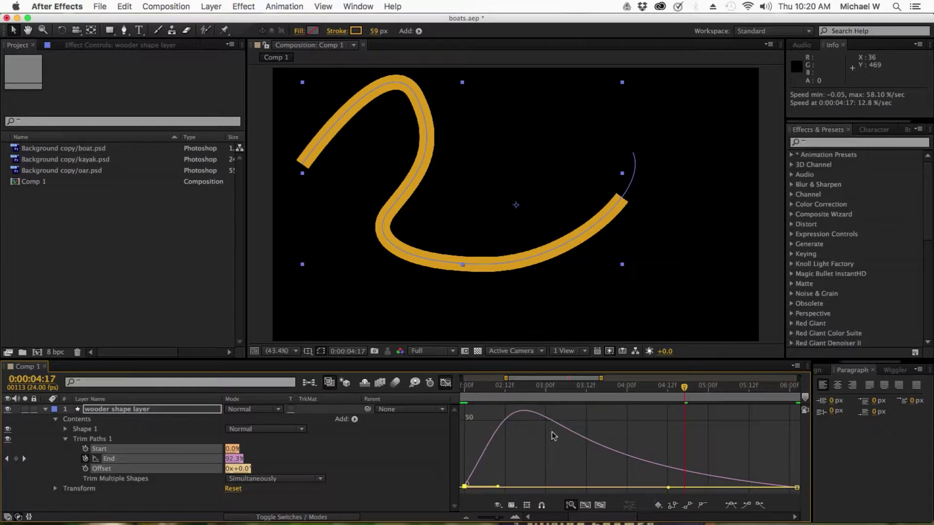
pyautogui.click(445, 384)
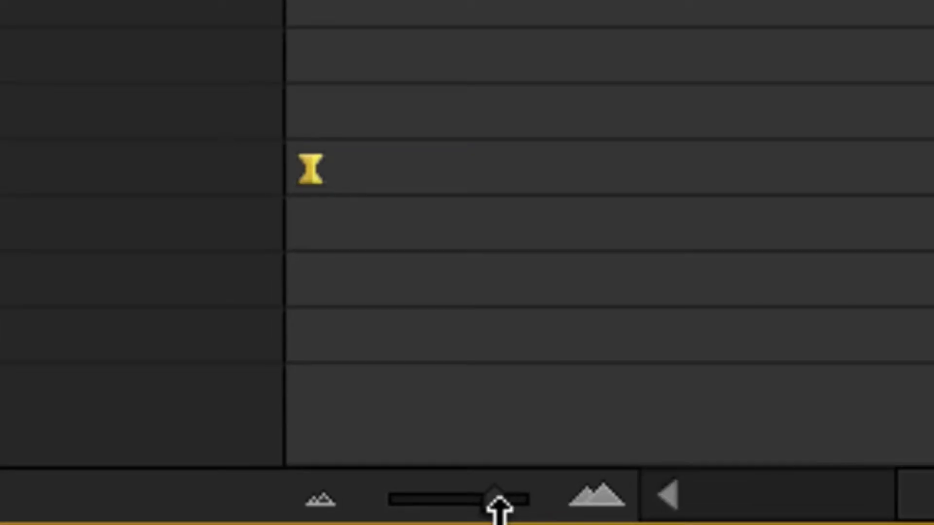
# Scrub from about two seconds to 0:00:06:04 to review the retimed stroke animation
pyautogui.moveTo(498, 508); pyautogui.dragTo(441, 512)
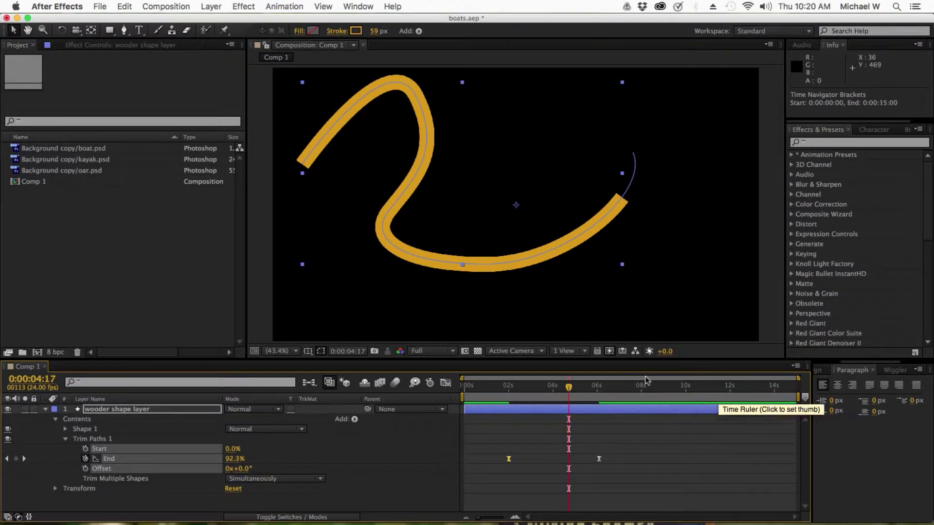
pyautogui.moveTo(486, 518); pyautogui.dragTo(478, 518)
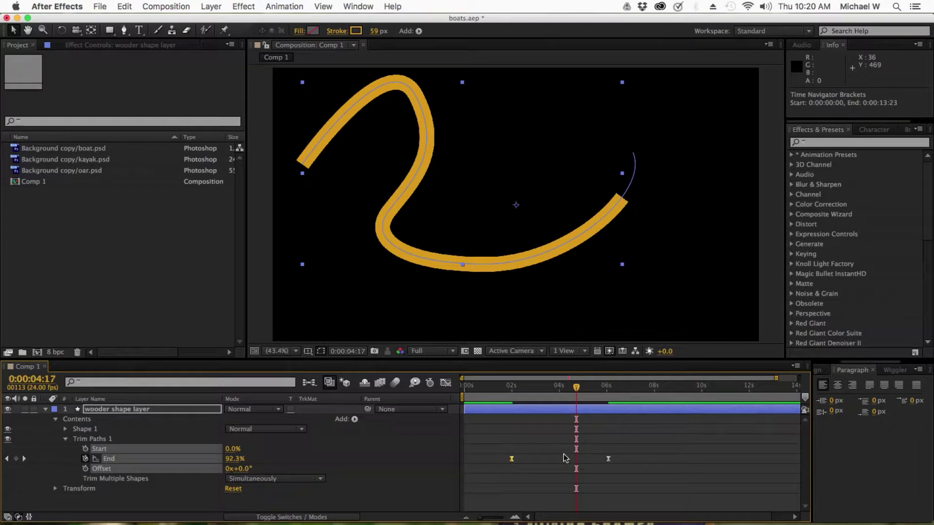
pyautogui.moveTo(505, 388)
pyautogui.mouseDown()
pyautogui.moveTo(544, 398)
pyautogui.moveTo(611, 389)
pyautogui.mouseUp()
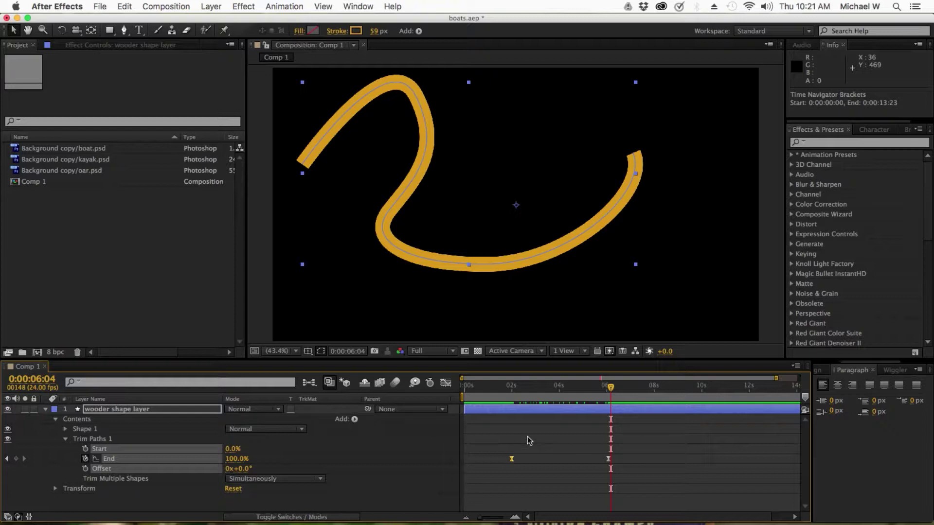
# Delete the wooder shape layer from Comp 1
pyautogui.click(45, 410)
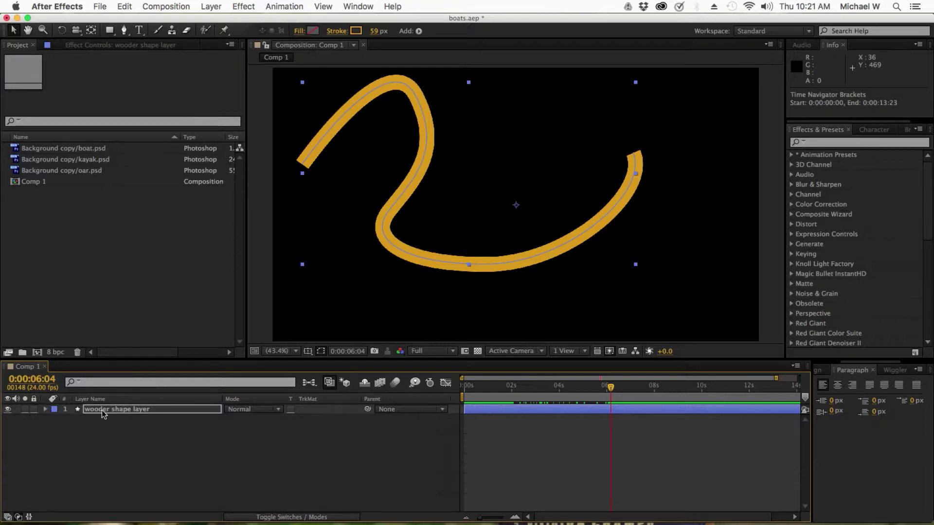
pyautogui.click(102, 411)
pyautogui.press('Delete')
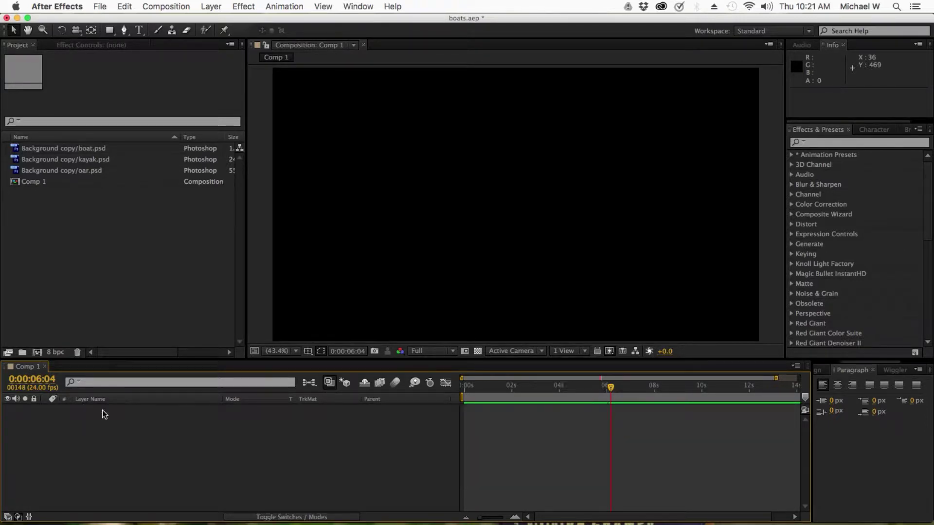
pyautogui.click(153, 426)
pyautogui.rightClick(169, 451)
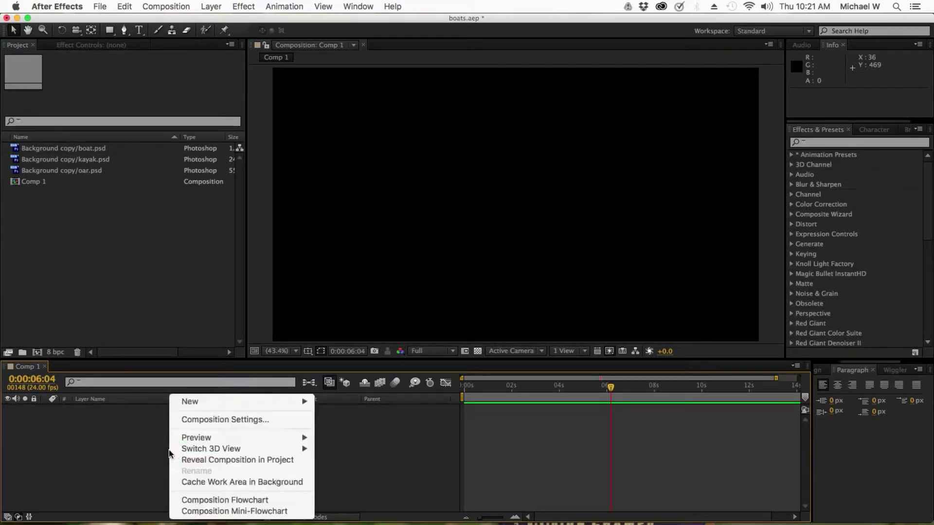
pyautogui.moveTo(193, 407)
pyautogui.click(147, 418)
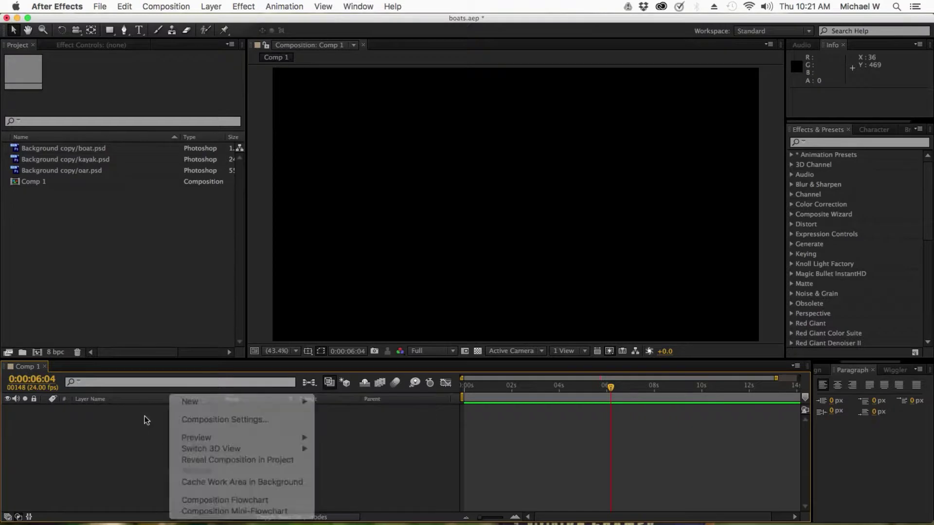
pyautogui.click(212, 6)
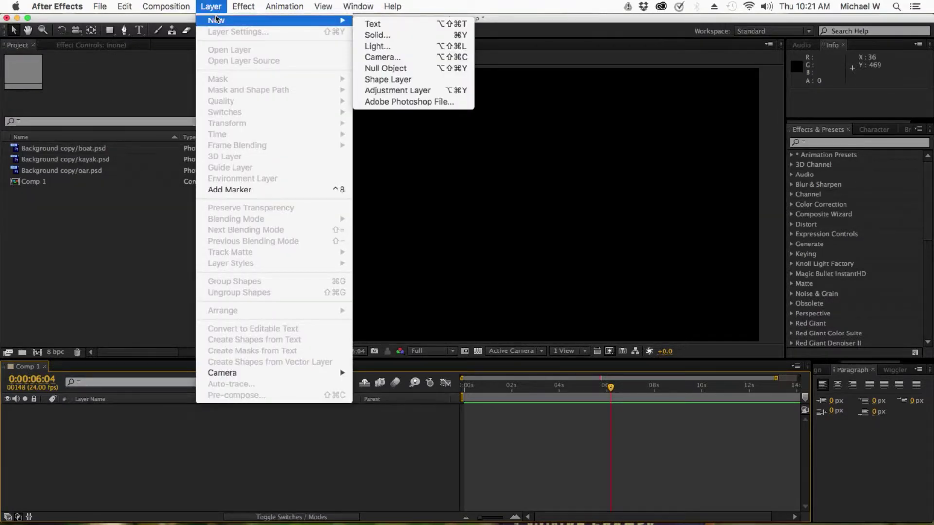
pyautogui.click(211, 5)
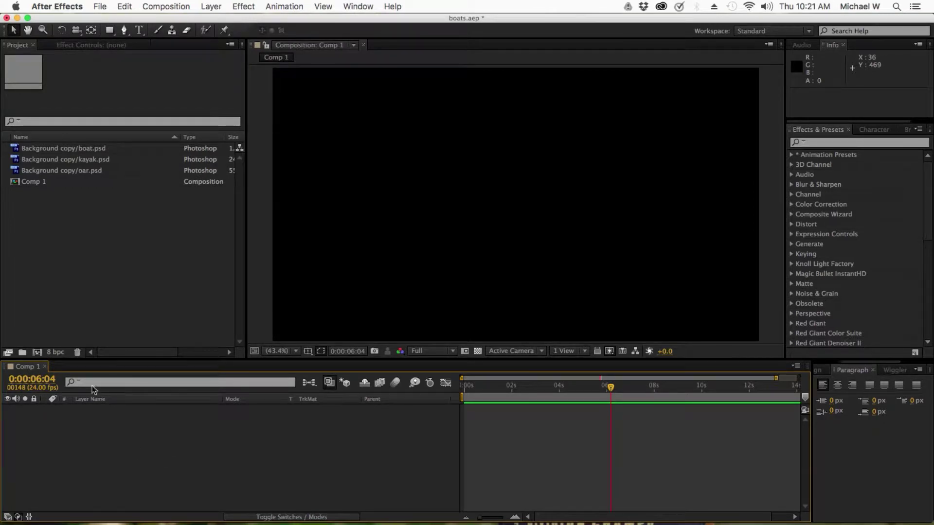
pyautogui.click(83, 190)
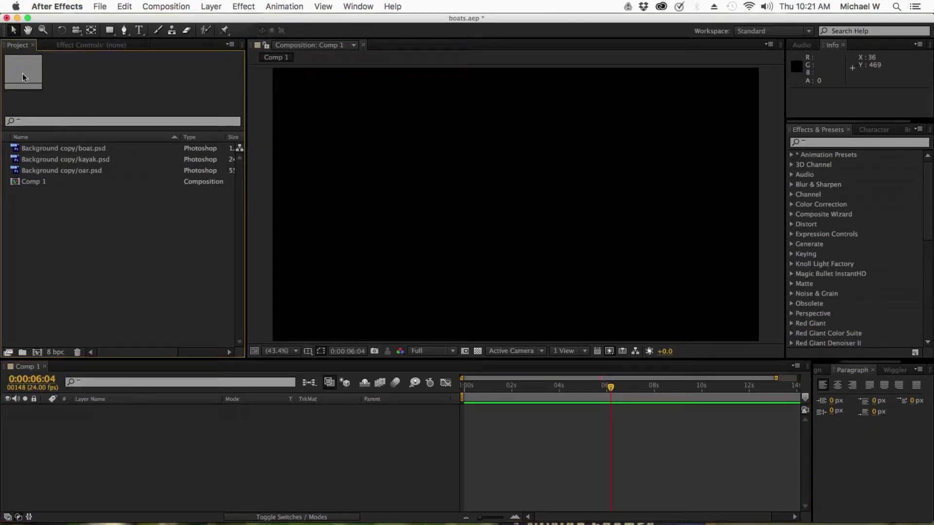
pyautogui.click(122, 465)
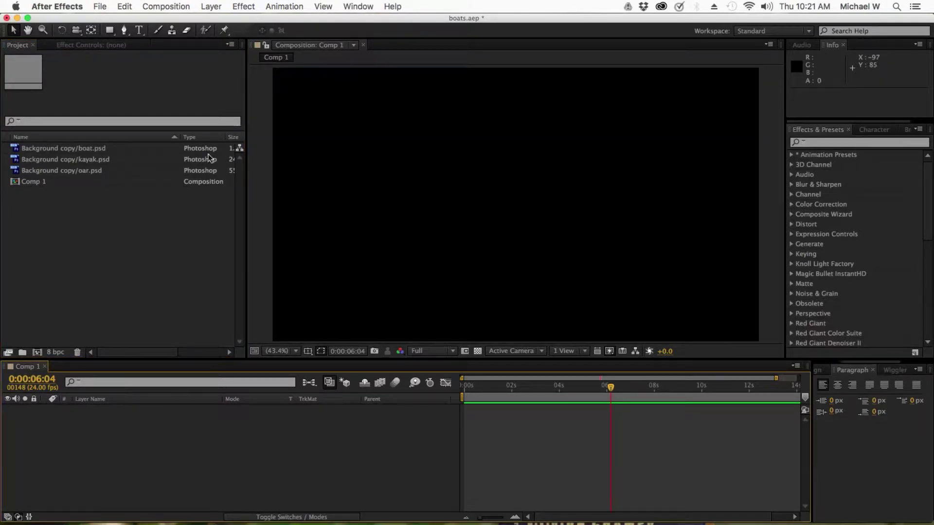
# Create a green solid at comp size, 1920 x 1080 px, and name it "wooder solid layer"
pyautogui.click(210, 6)
pyautogui.moveTo(219, 20)
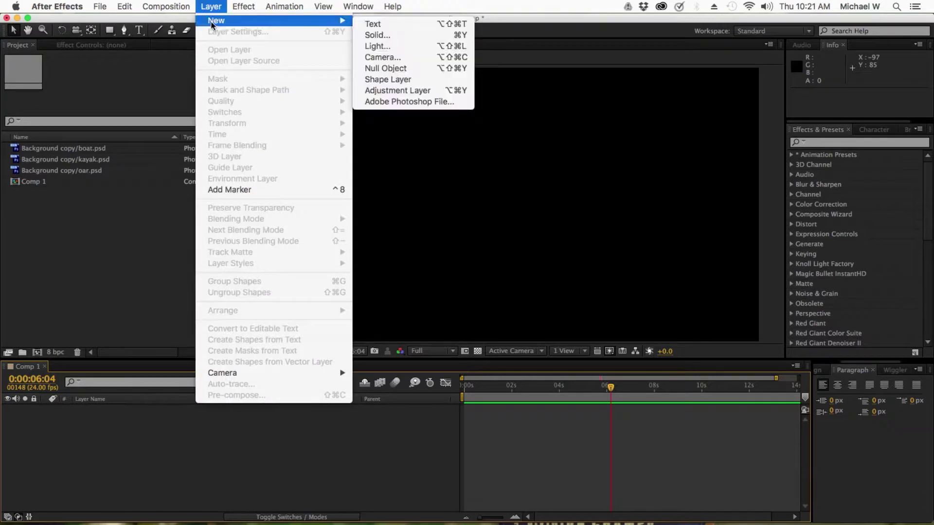
pyautogui.click(404, 36)
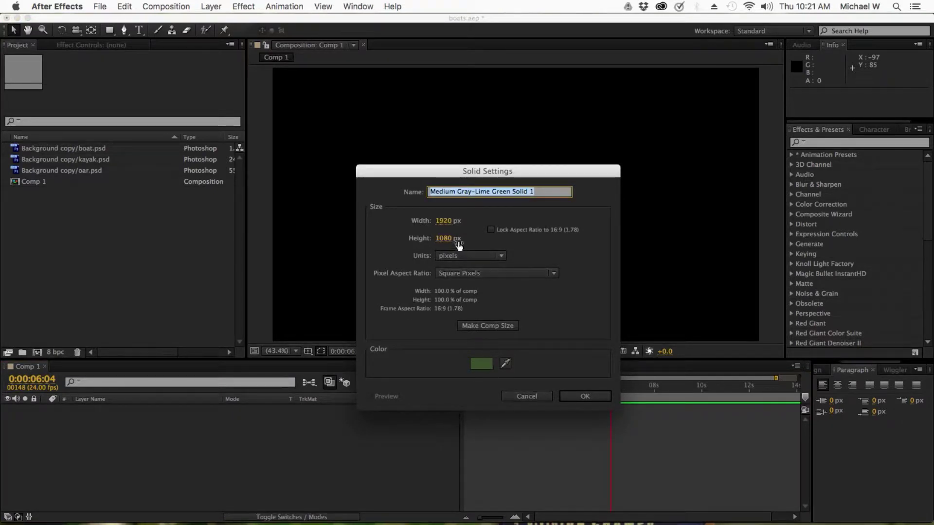
pyautogui.click(477, 327)
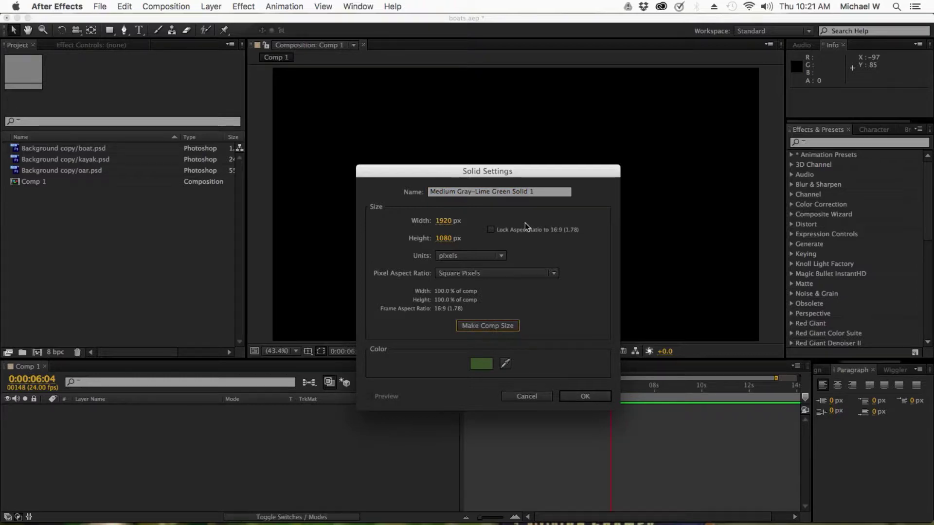
pyautogui.click(561, 195)
pyautogui.press('super+a')
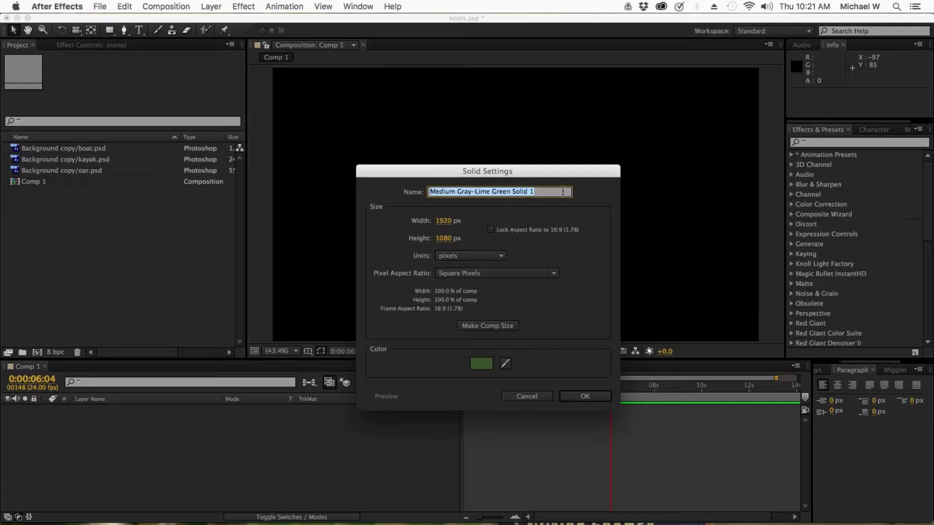
pyautogui.write('wooden')
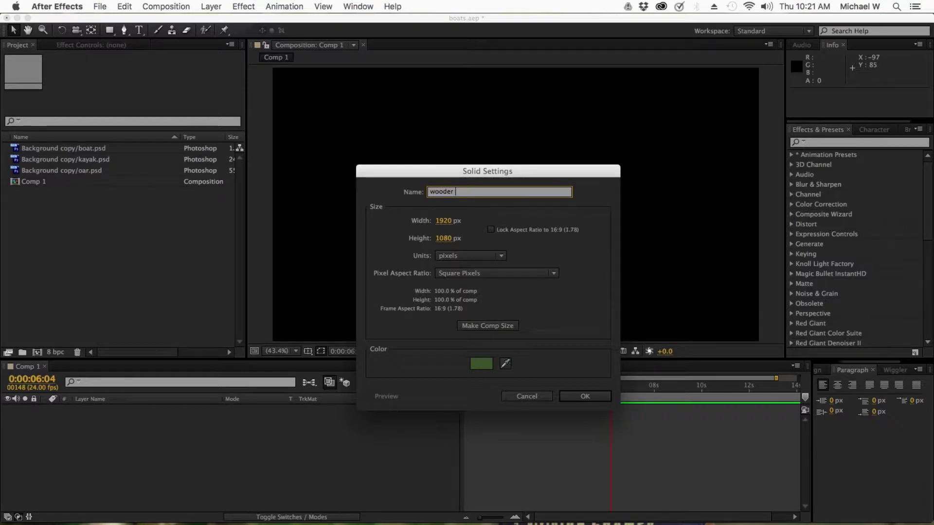
pyautogui.write(' solid layer')
pyautogui.click(584, 396)
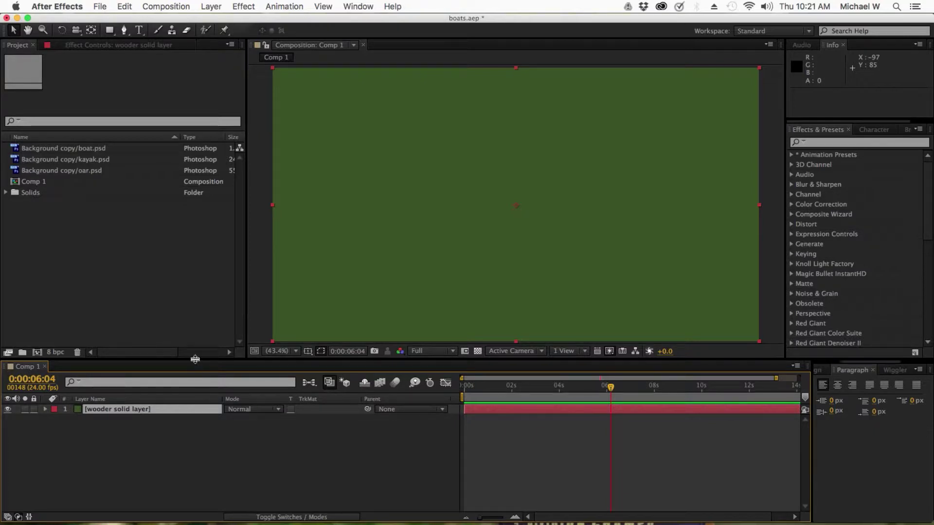
# Draw a wavy open mask path on the wooder solid layer with the Pen tool, running from outside the frame's left edge past its right edge
pyautogui.moveTo(195, 359); pyautogui.dragTo(195, 366)
pyautogui.click(168, 451)
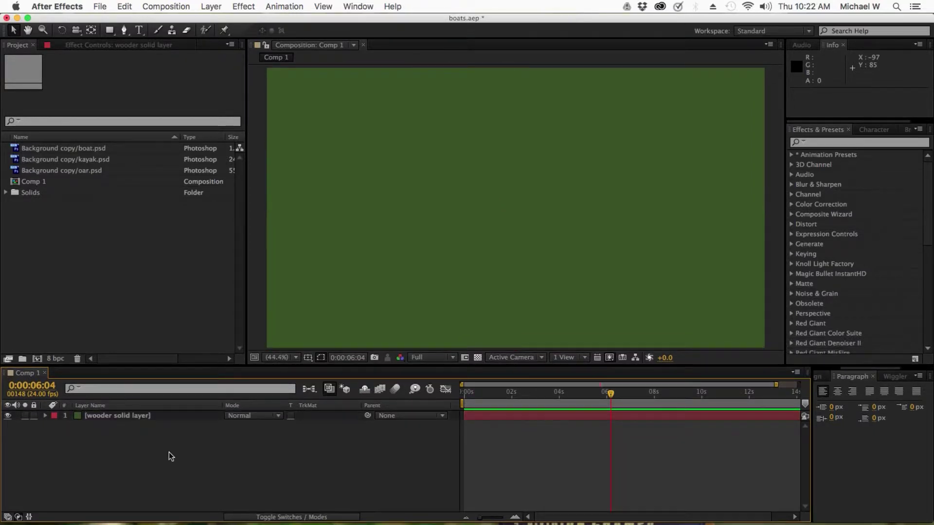
pyautogui.click(120, 419)
pyautogui.press('Return')
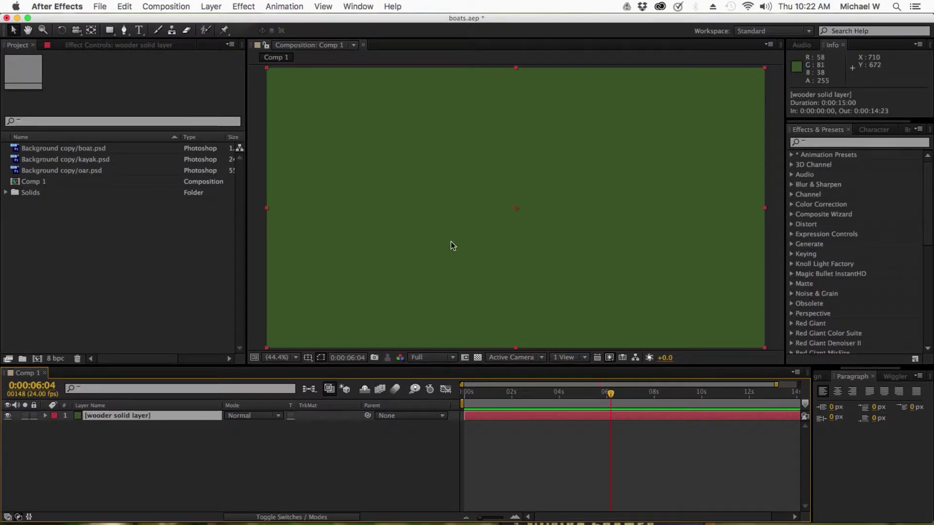
pyautogui.scroll(-2, 451, 241)
pyautogui.scroll(2, 453, 248)
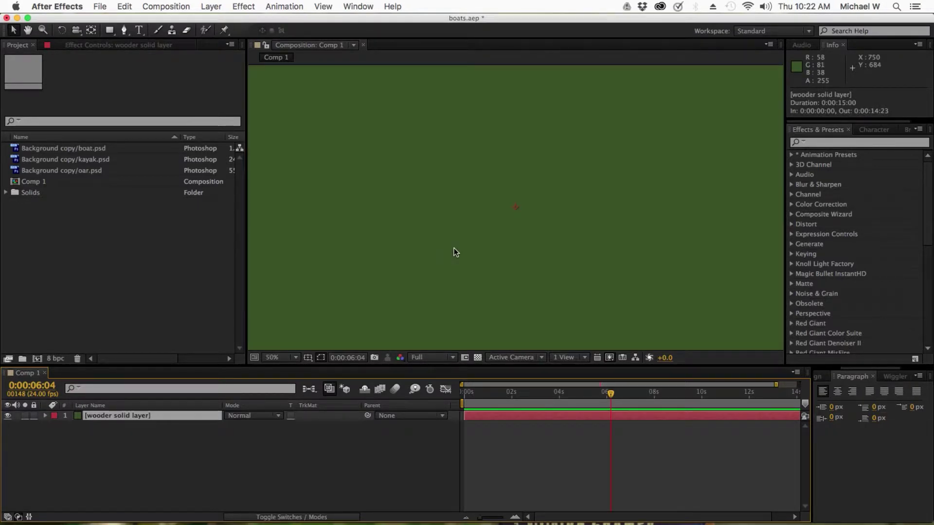
pyautogui.scroll(-1, 452, 248)
pyautogui.scroll(1, 447, 247)
pyautogui.scroll(-1, 448, 248)
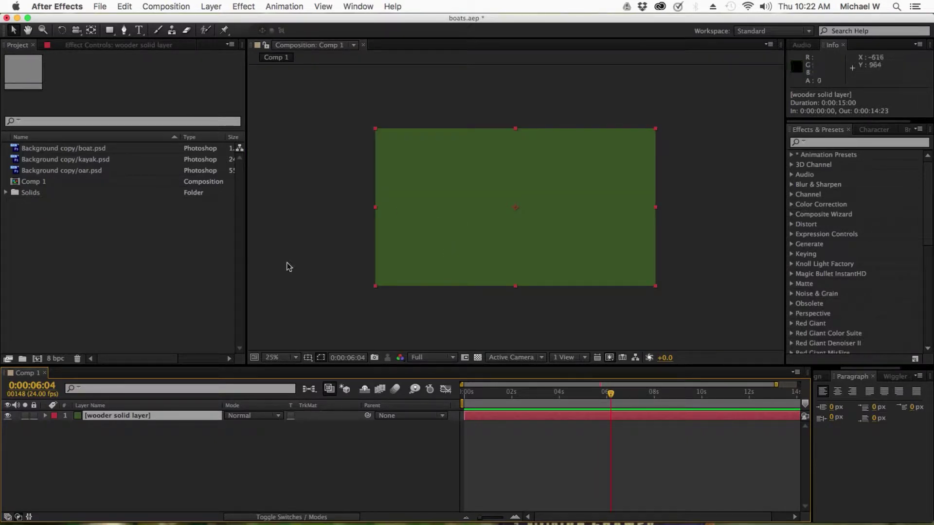
pyautogui.click(125, 31)
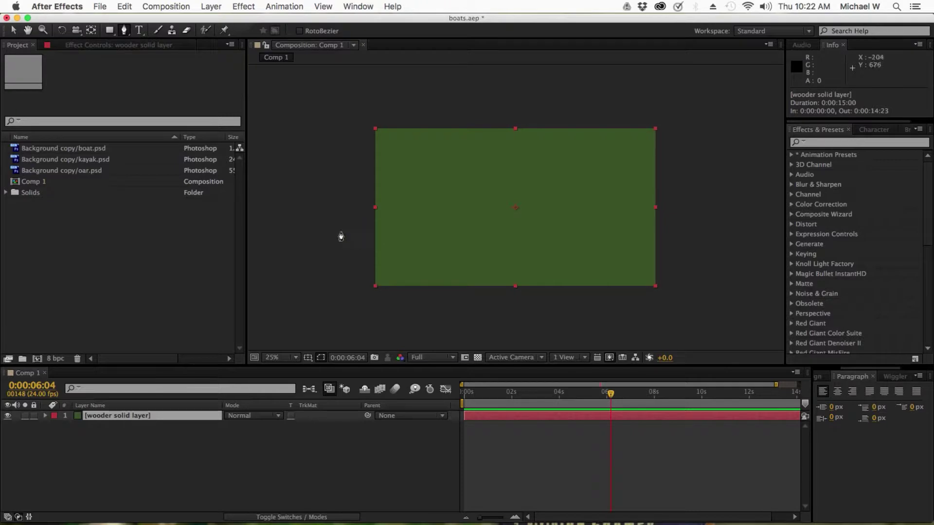
pyautogui.moveTo(335, 248); pyautogui.dragTo(361, 214)
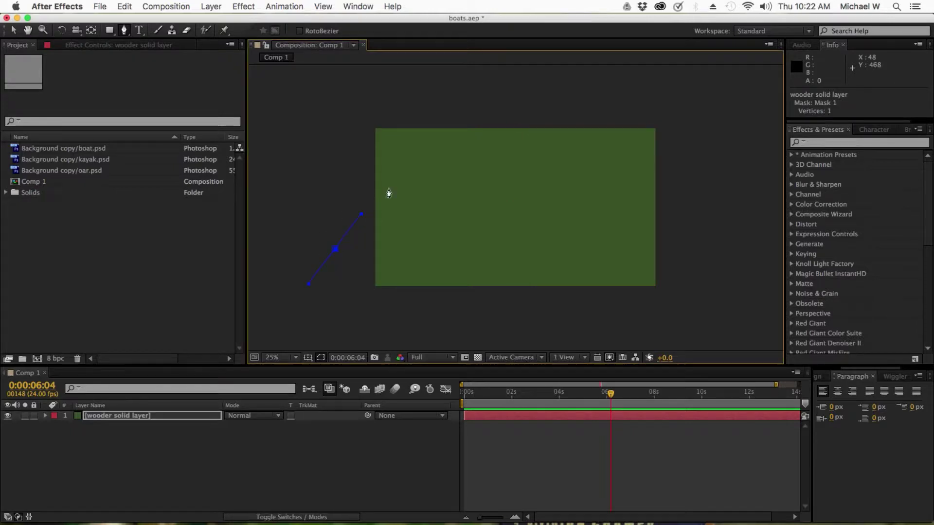
pyautogui.moveTo(400, 178); pyautogui.dragTo(420, 172)
pyautogui.moveTo(437, 213); pyautogui.dragTo(456, 225)
pyautogui.moveTo(593, 192); pyautogui.dragTo(615, 188)
pyautogui.press('super+z')
pyautogui.moveTo(499, 181); pyautogui.dragTo(527, 180)
pyautogui.moveTo(546, 248); pyautogui.dragTo(560, 249)
pyautogui.moveTo(573, 198); pyautogui.dragTo(582, 189)
pyautogui.moveTo(667, 204); pyautogui.dragTo(697, 208)
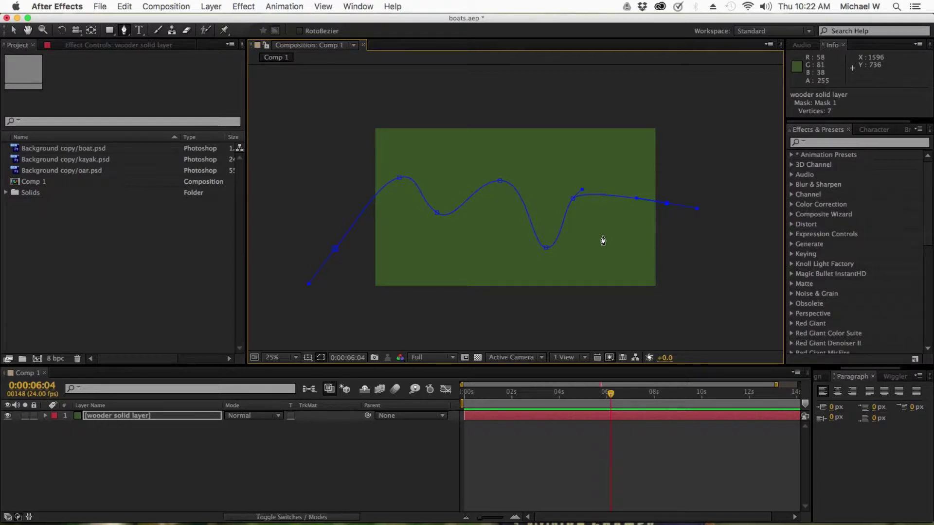
# Search the effects for "stroke" and apply the Generate category's Stroke effect to the wooder solid layer
pyautogui.click(819, 143)
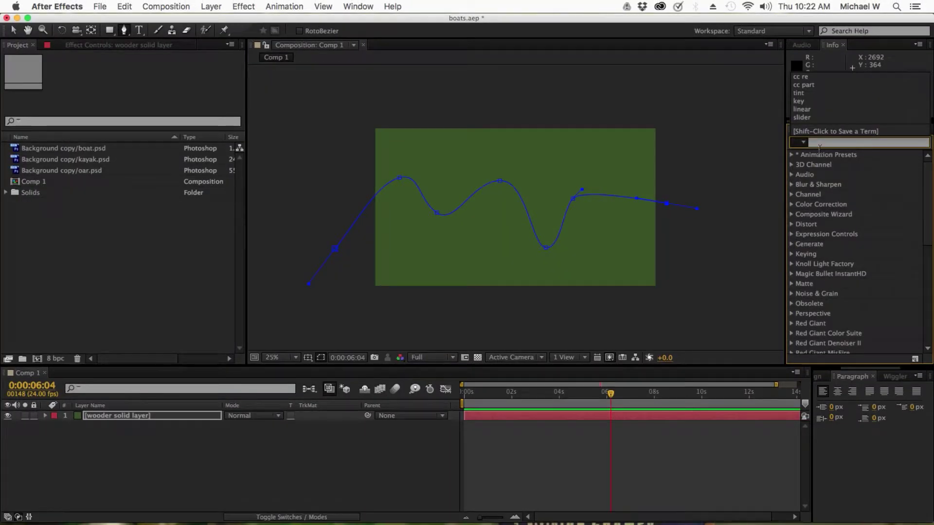
pyautogui.write('stroke')
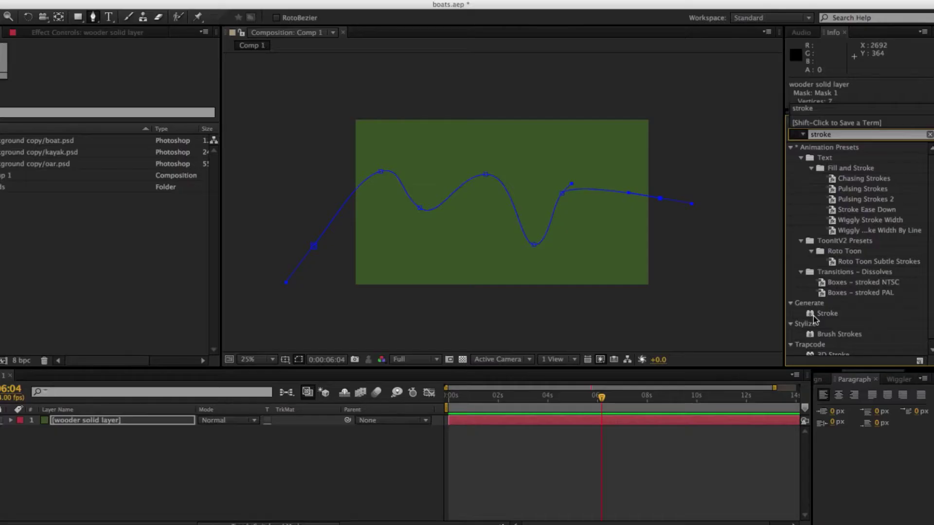
pyautogui.click(880, 315)
pyautogui.moveTo(826, 319)
pyautogui.mouseDown()
pyautogui.moveTo(655, 428)
pyautogui.moveTo(812, 338)
pyautogui.moveTo(822, 321)
pyautogui.moveTo(740, 381)
pyautogui.moveTo(715, 419)
pyautogui.mouseUp()
pyautogui.click(715, 421)
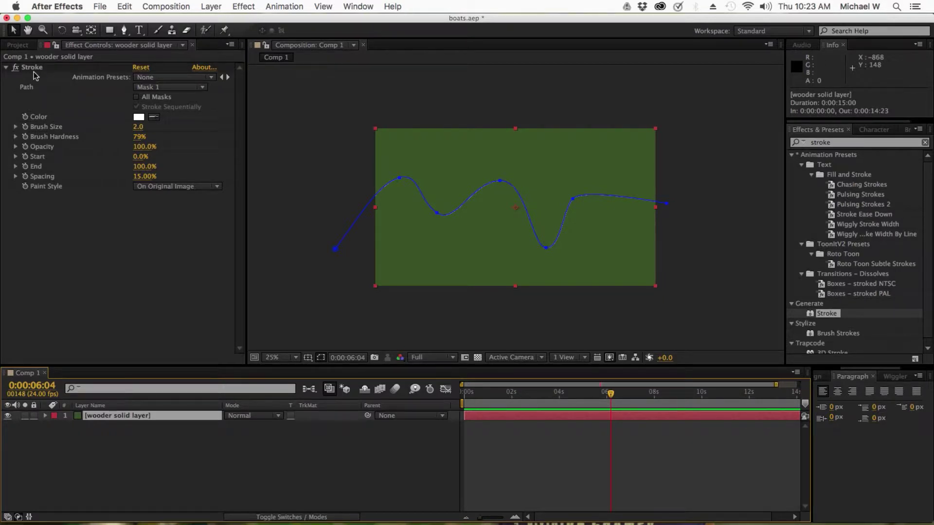
# Set the Stroke effect's Paint Style to On Transparent
pyautogui.click(159, 188)
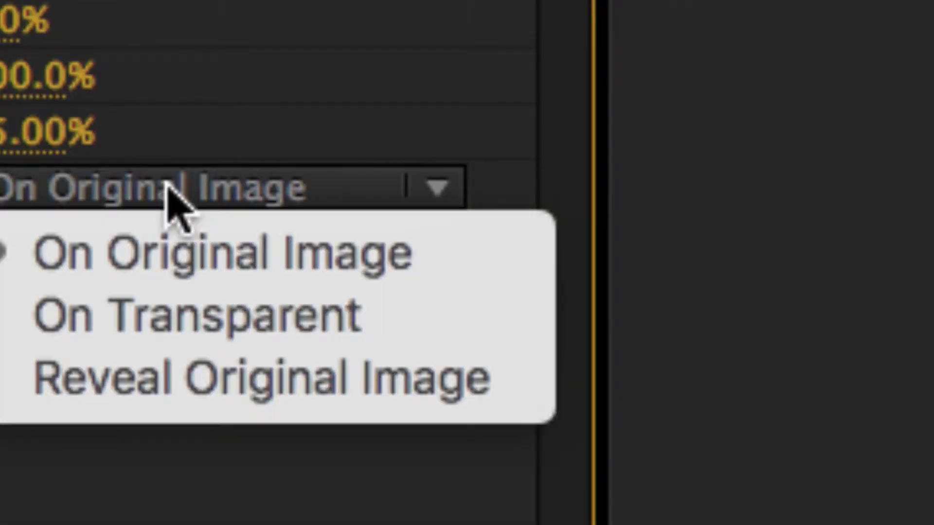
pyautogui.click(168, 187)
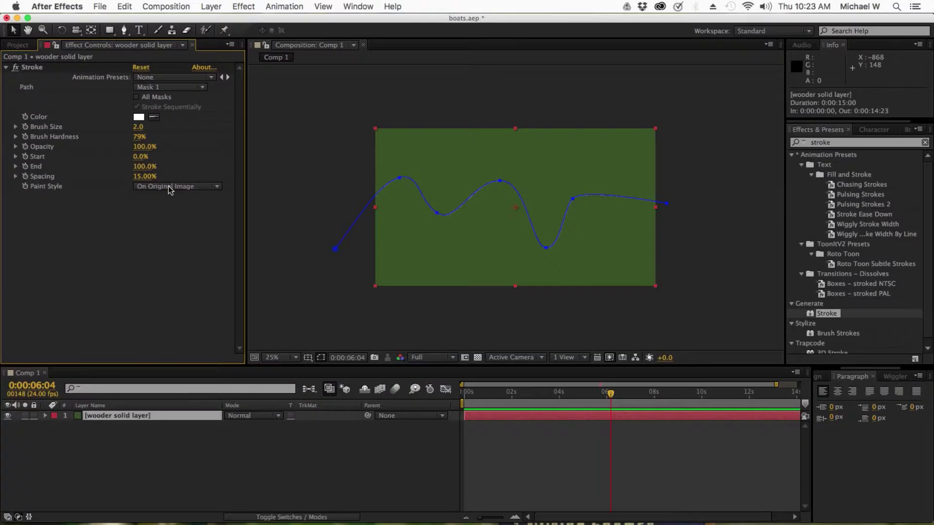
pyautogui.click(160, 186)
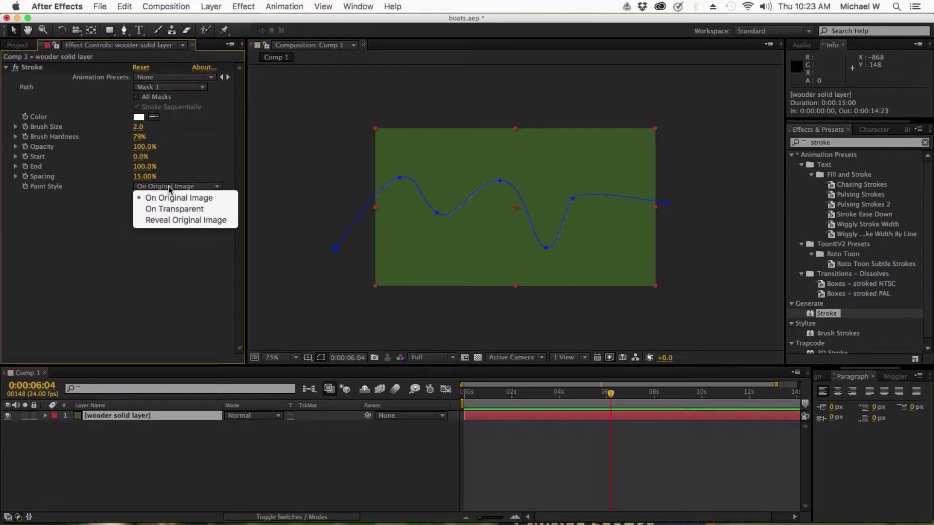
pyautogui.click(174, 208)
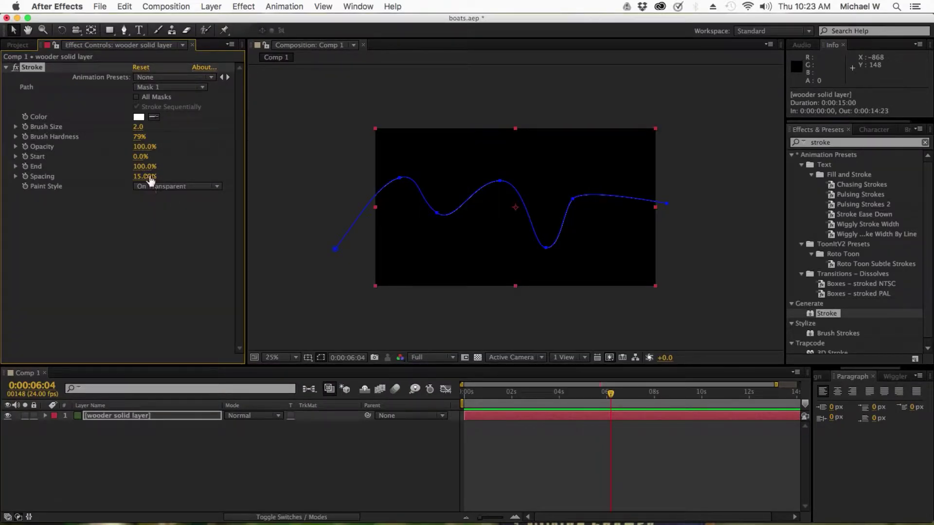
# Set the Stroke effect's Brush Size to 50 and save the project
pyautogui.moveTo(139, 128); pyautogui.dragTo(423, 107)
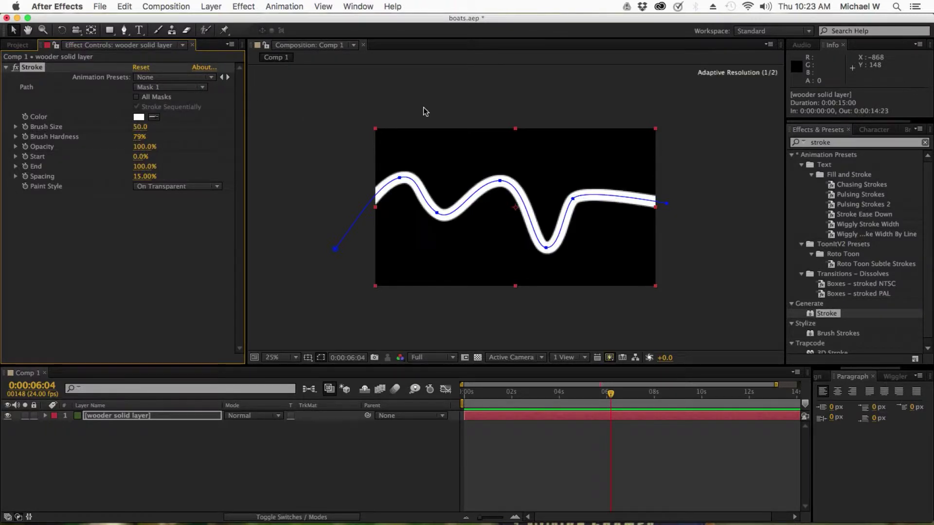
pyautogui.moveTo(139, 129)
pyautogui.mouseDown()
pyautogui.moveTo(329, 115)
pyautogui.moveTo(138, 123)
pyautogui.mouseUp()
pyautogui.click(144, 127)
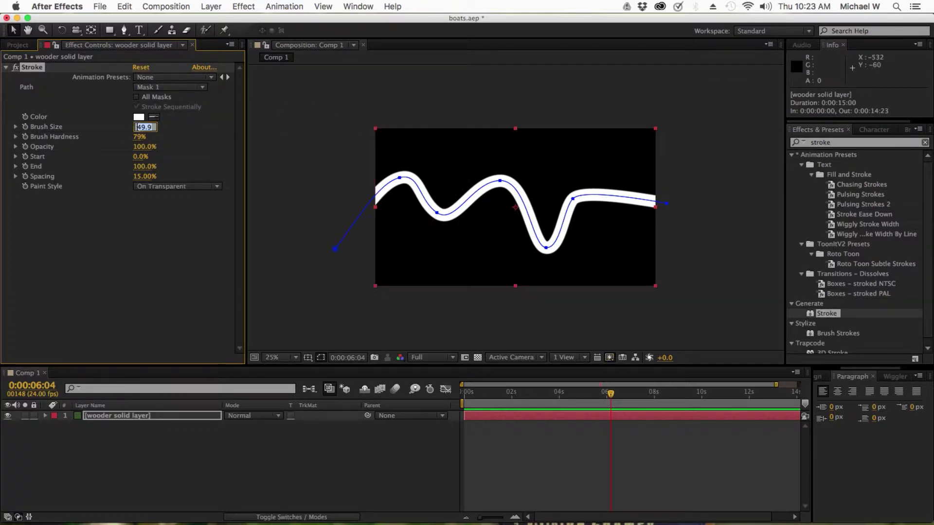
pyautogui.write('50')
pyautogui.press('Return')
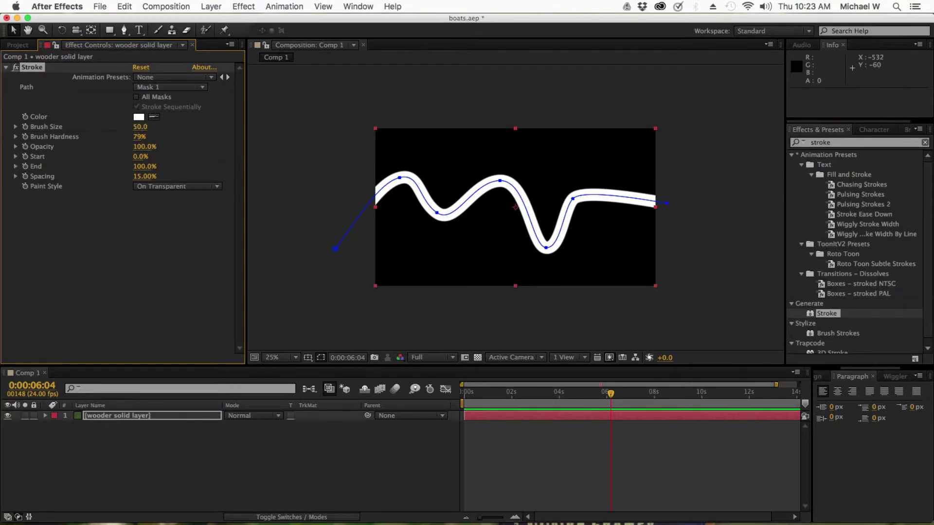
pyautogui.click(136, 261)
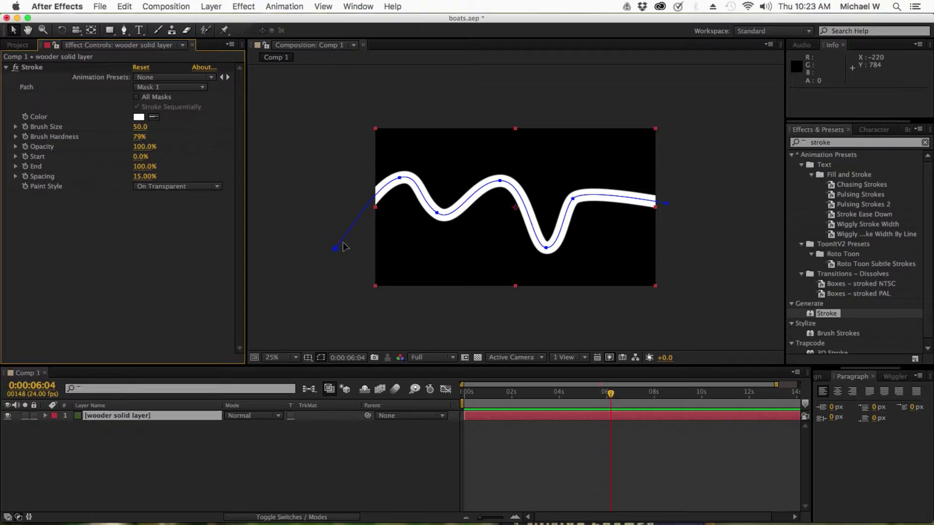
pyautogui.press('super+s')
# Set the Stroke effect's End to 0% and start keyframing it at 0:00:00:12
pyautogui.moveTo(144, 168)
pyautogui.mouseDown()
pyautogui.moveTo(88, 175)
pyautogui.moveTo(160, 177)
pyautogui.moveTo(97, 178)
pyautogui.mouseUp()
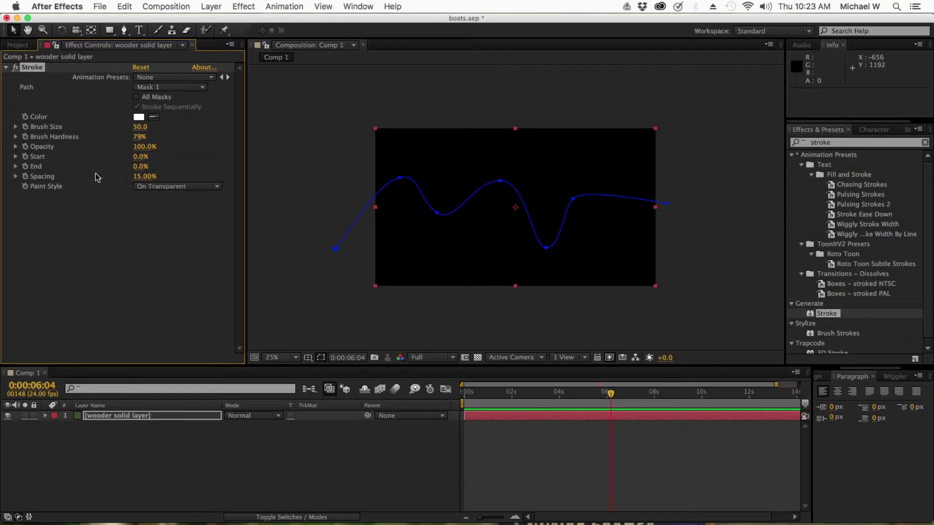
pyautogui.moveTo(137, 130); pyautogui.dragTo(136, 130)
pyautogui.moveTo(496, 395); pyautogui.dragTo(476, 396)
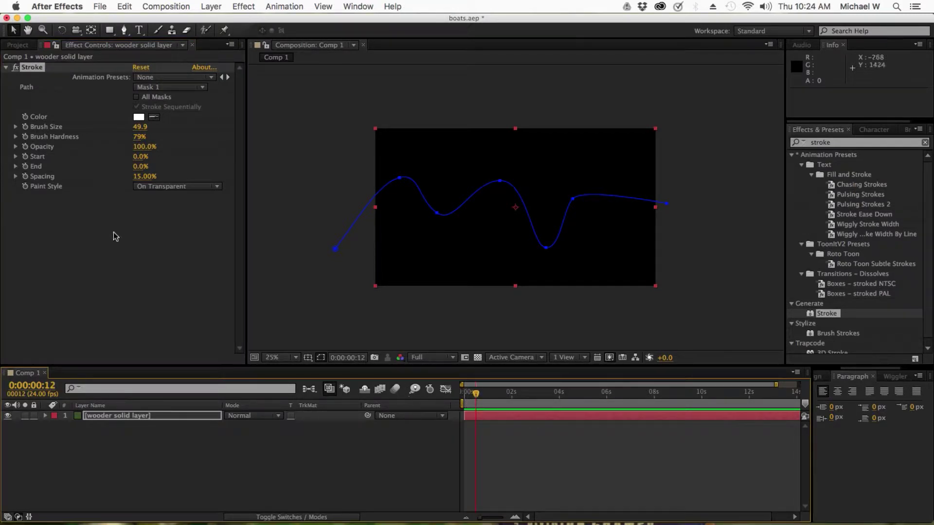
pyautogui.click(26, 166)
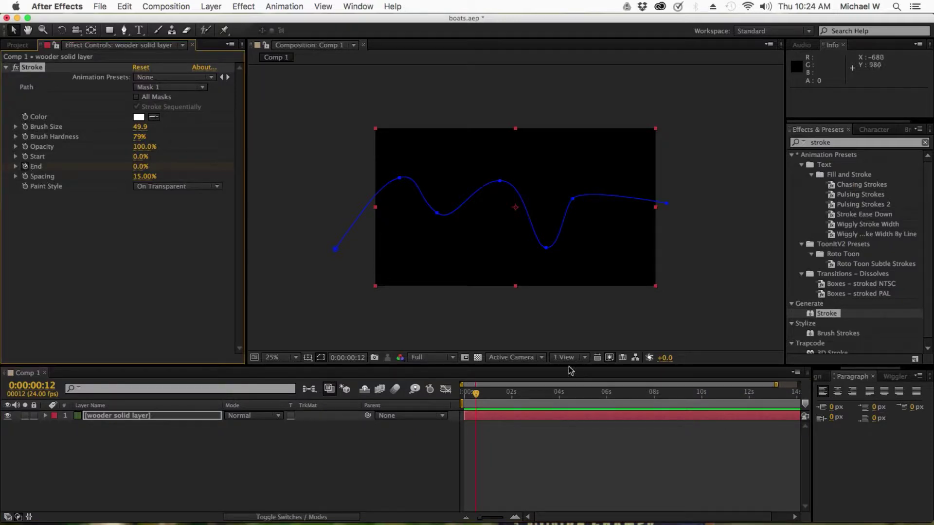
# Add a 100% keyframe for the Stroke's End at 0:00:04:00 and play the animation from the start
pyautogui.moveTo(478, 394); pyautogui.dragTo(550, 394)
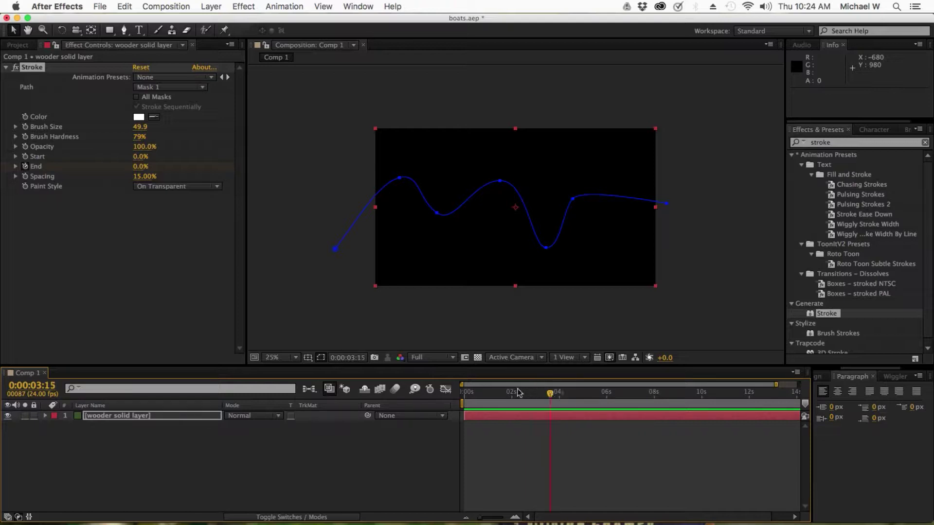
pyautogui.click(353, 360)
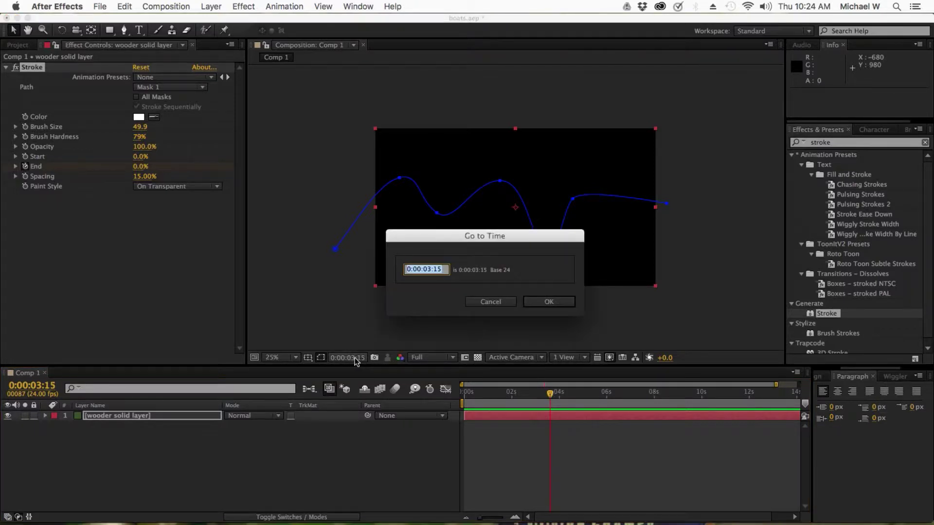
pyautogui.write('4.00')
pyautogui.press('Return')
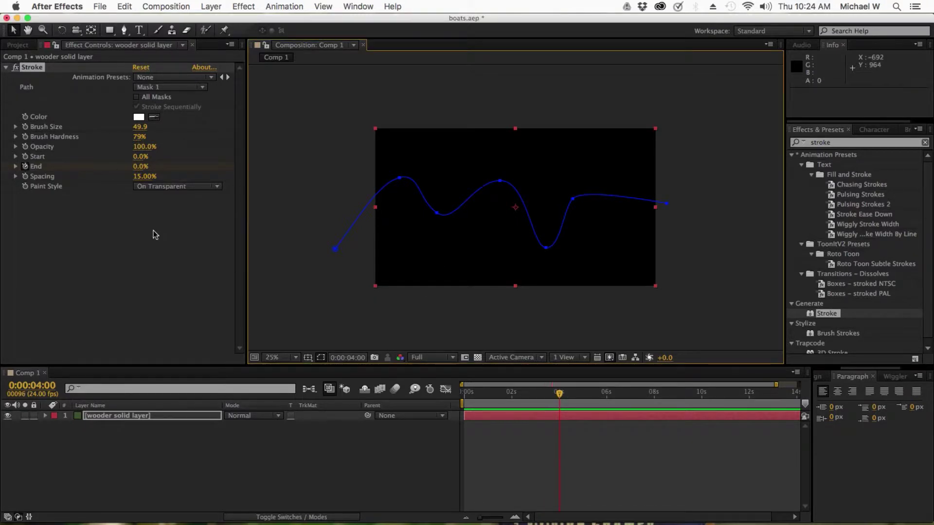
pyautogui.click(140, 166)
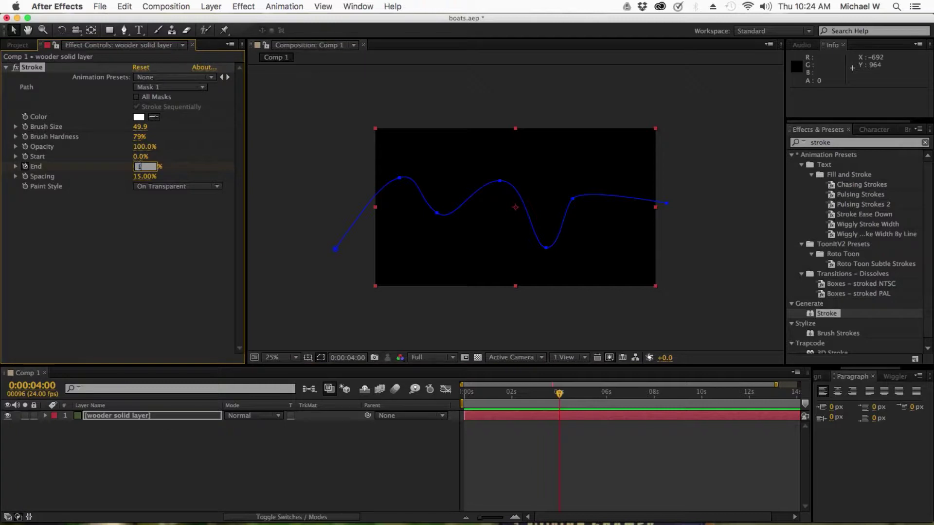
pyautogui.press('Return')
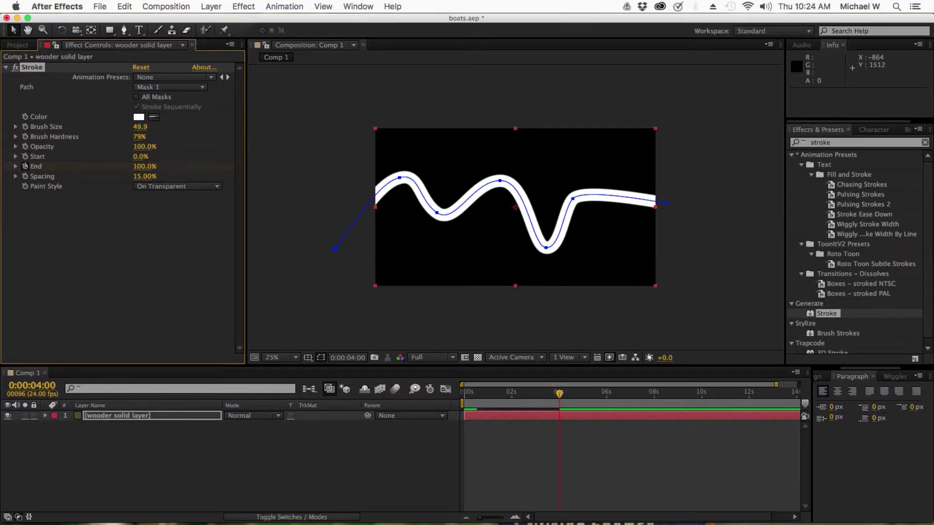
pyautogui.press('Home')
pyautogui.press('space')
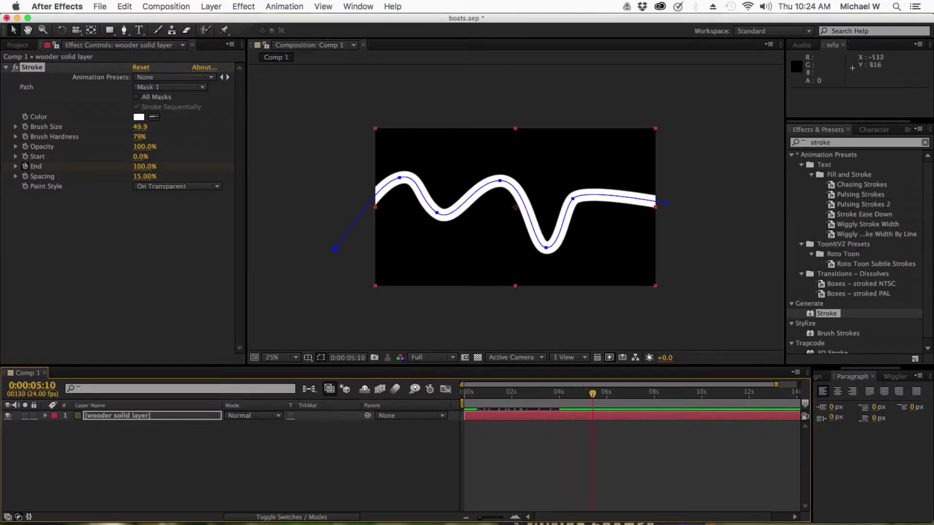
# Change the Stroke effect's color to a bright saturated blue and preview the animation
pyautogui.click(139, 116)
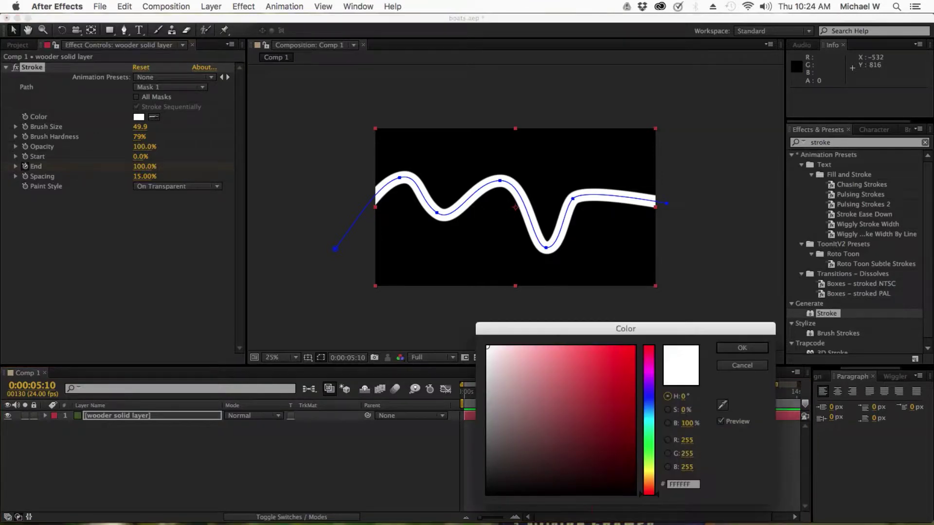
pyautogui.click(649, 399)
pyautogui.click(626, 375)
pyautogui.moveTo(626, 375); pyautogui.dragTo(633, 364)
pyautogui.click(742, 348)
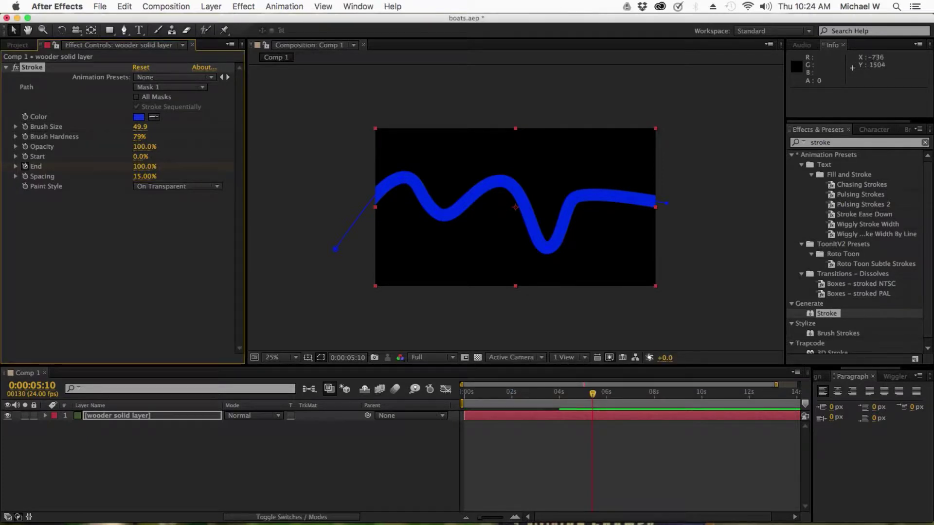
pyautogui.press('KP_0')
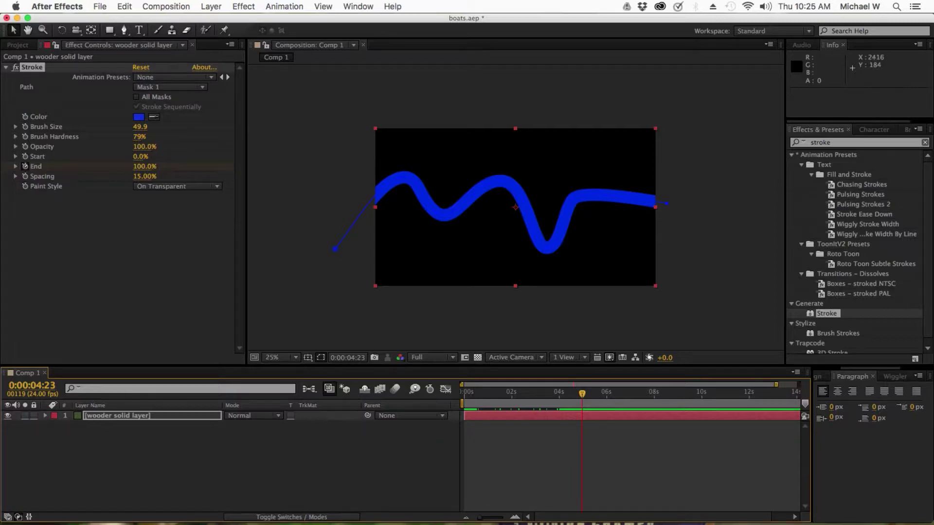
# Deselect the wooder solid layer and bring the project's list of footage and compositions into view
pyautogui.click(820, 142)
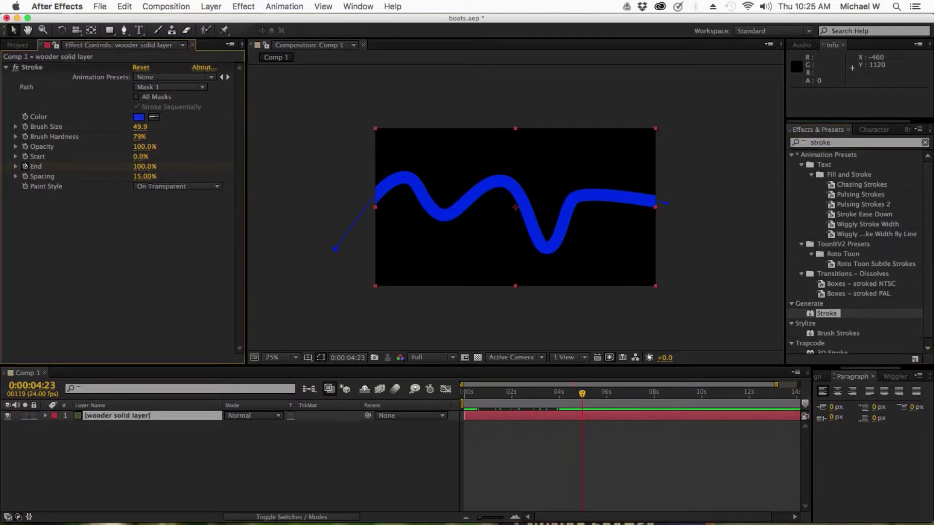
pyautogui.press('F2')
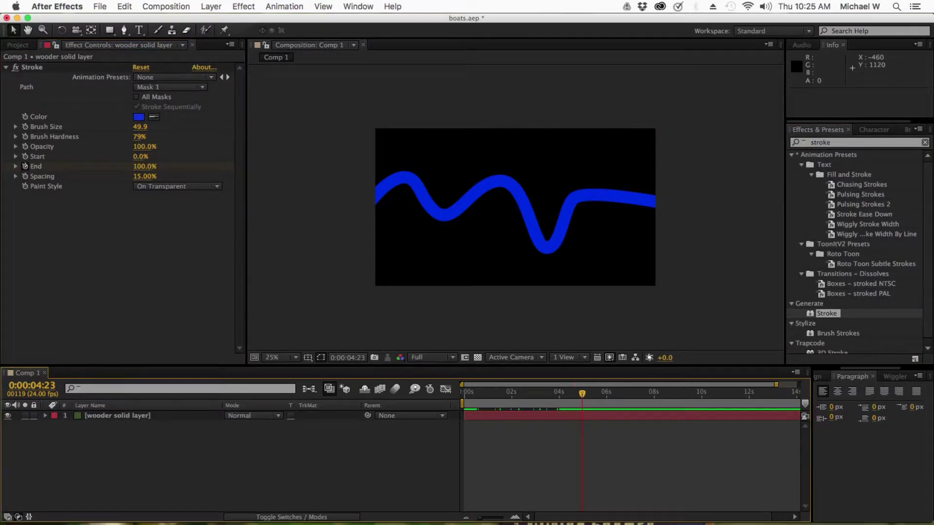
pyautogui.click(232, 44)
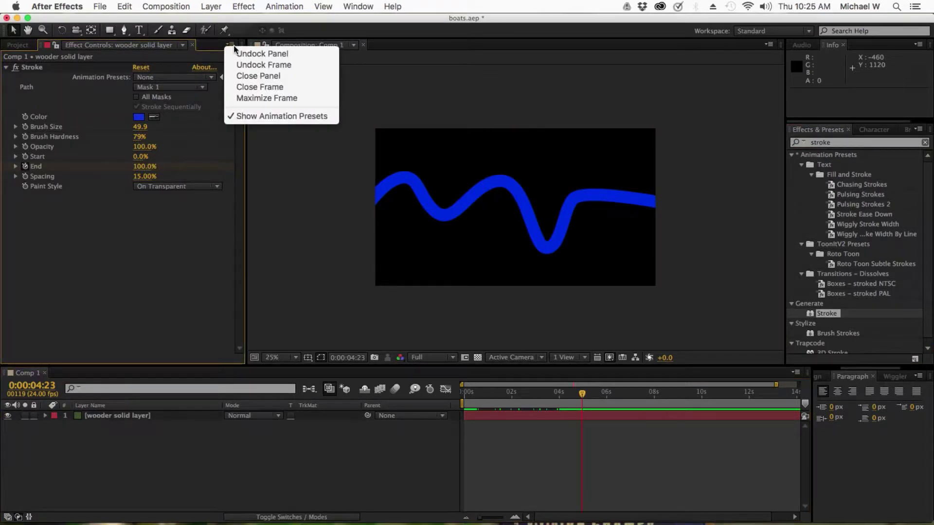
pyautogui.click(26, 45)
pyautogui.click(25, 45)
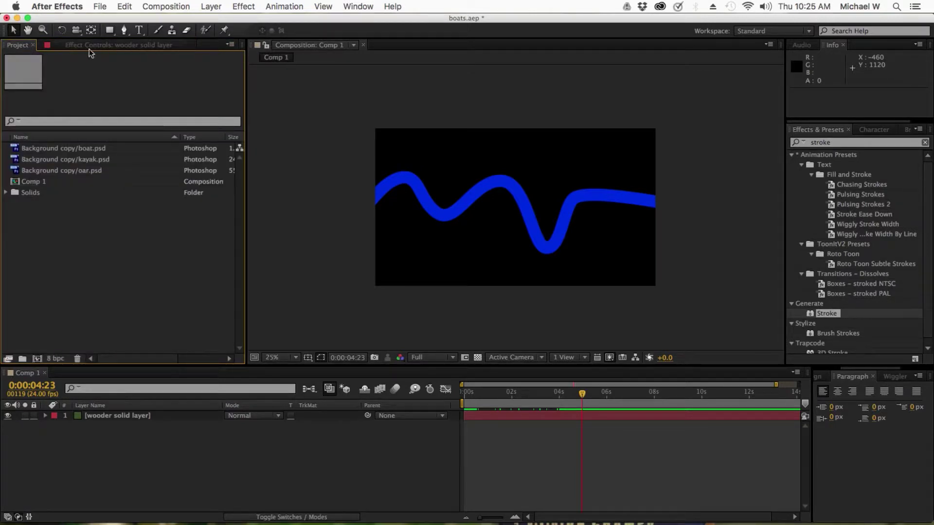
pyautogui.click(41, 49)
pyautogui.click(18, 46)
pyautogui.click(230, 44)
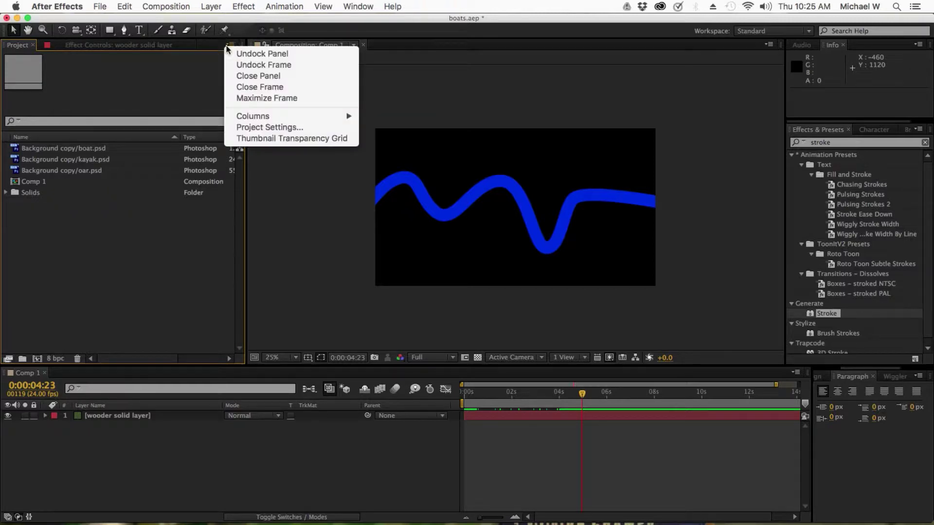
pyautogui.click(183, 258)
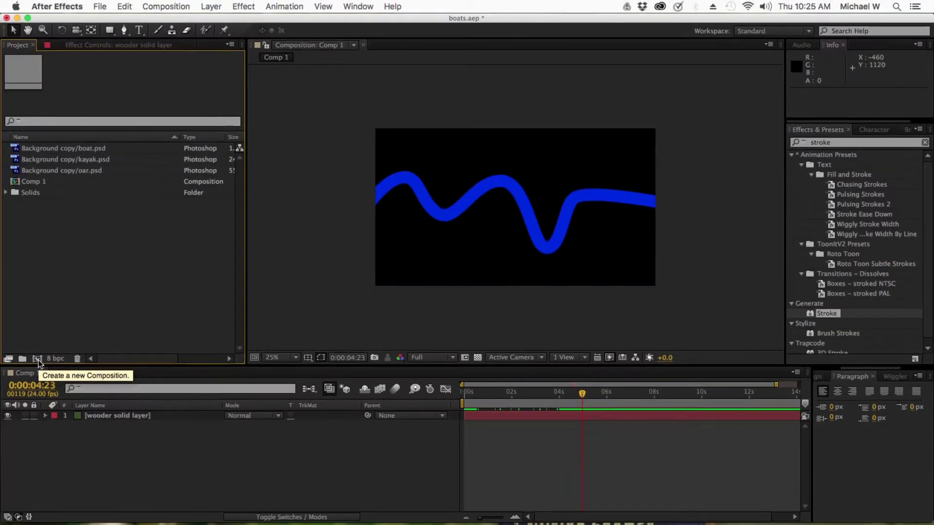
# Create a 15-second HDTV 1080 24 composition named "fractal noise"
pyautogui.click(35, 357)
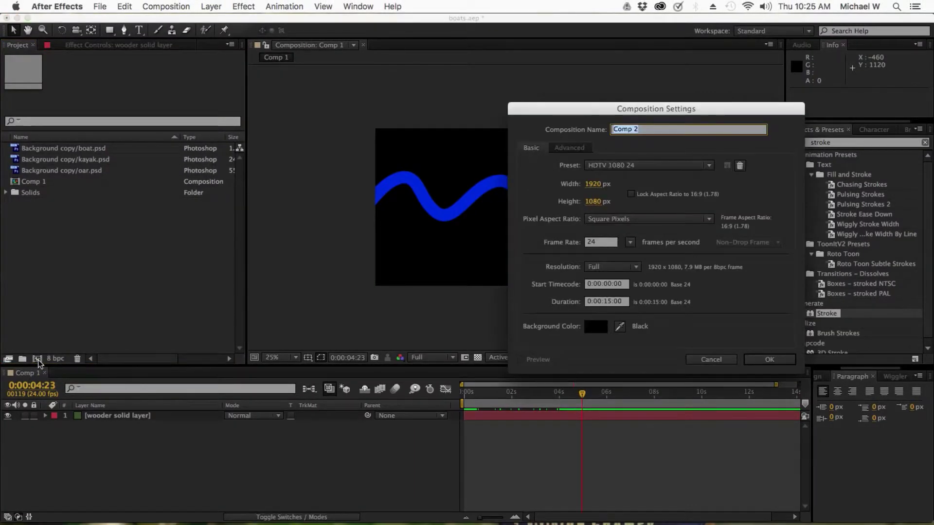
pyautogui.write('fract')
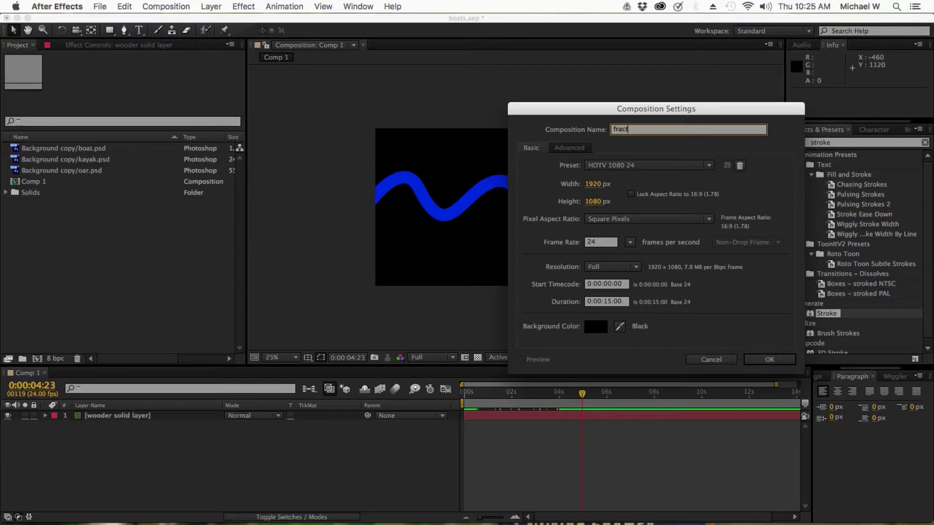
pyautogui.write('al noise')
pyautogui.click(778, 360)
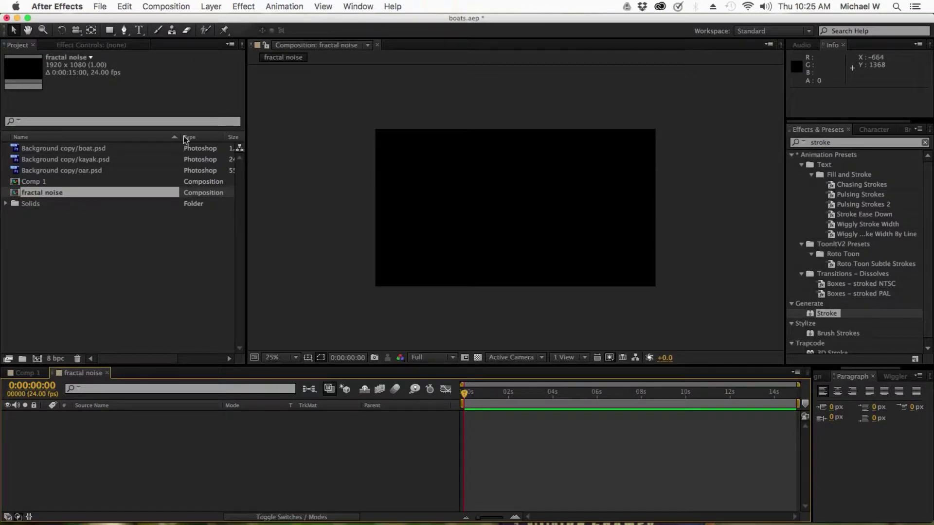
# Add a composition-sized solid layer named "fractal noise" to the fractal noise composition
pyautogui.click(211, 7)
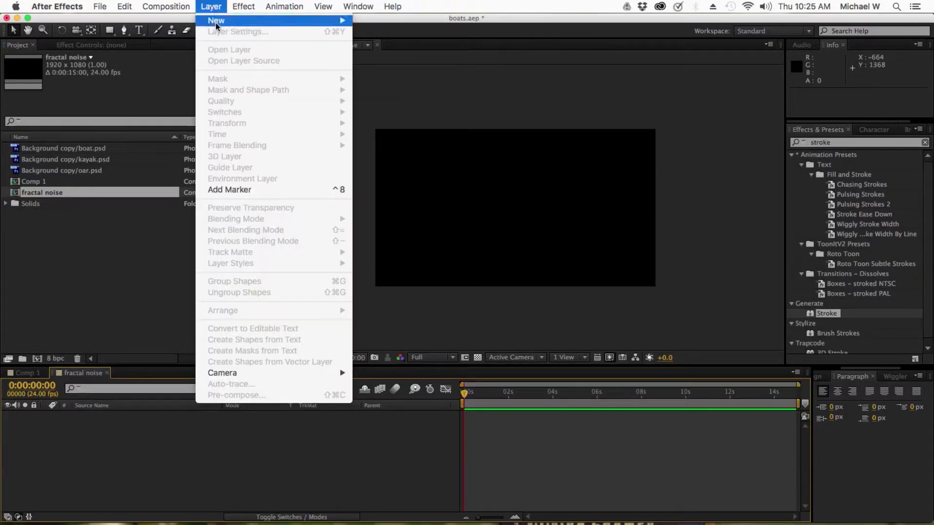
pyautogui.moveTo(217, 20)
pyautogui.click(392, 32)
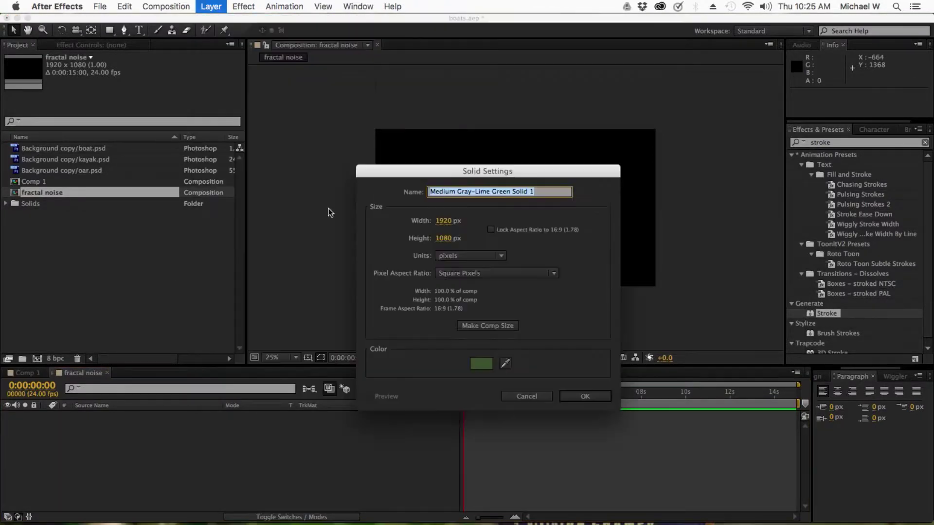
pyautogui.click(504, 328)
pyautogui.click(546, 191)
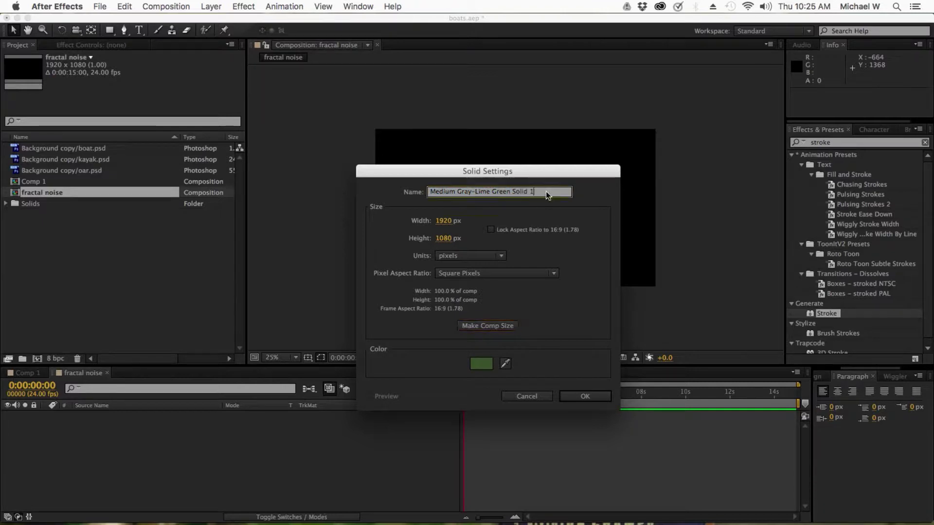
pyautogui.write('fracta')
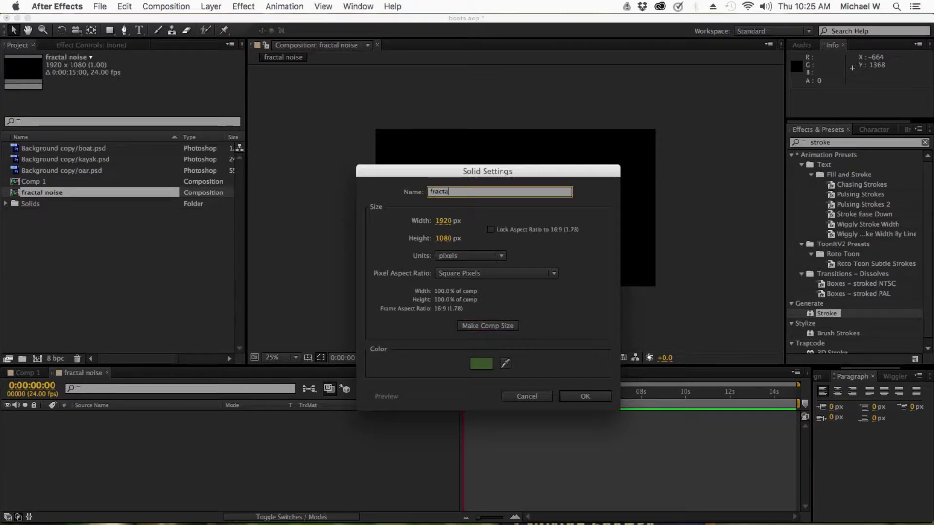
pyautogui.write('ol')
pyautogui.press('BackSpace')
pyautogui.click(491, 325)
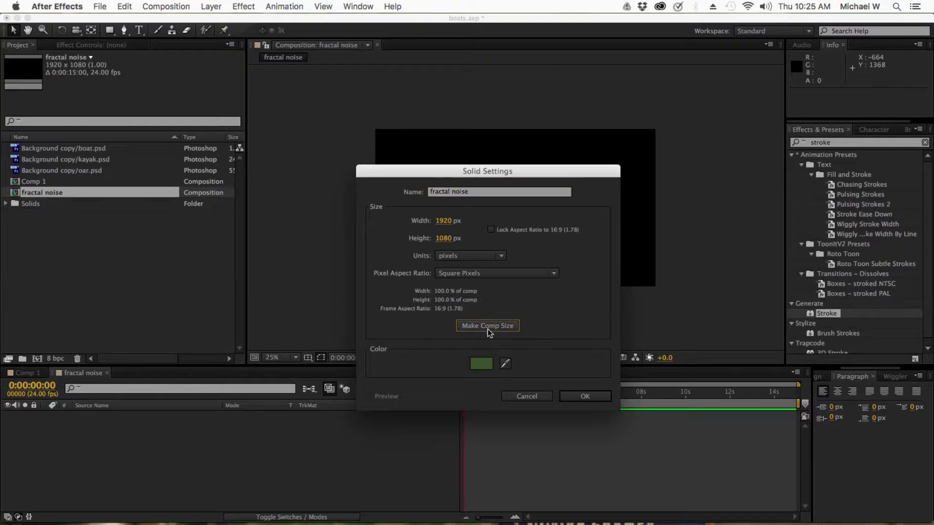
pyautogui.click(574, 396)
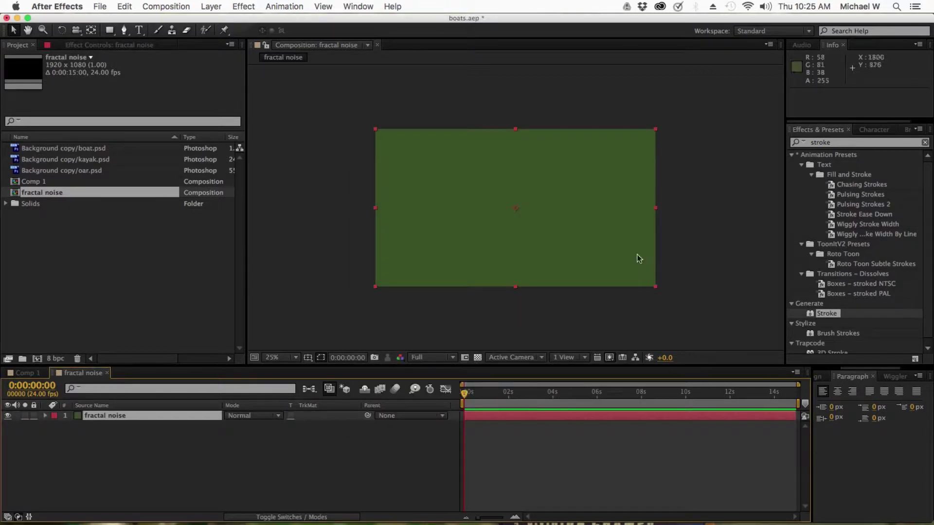
# Find the Fractal Noise effect and apply it to the fractal noise solid
pyautogui.click(853, 142)
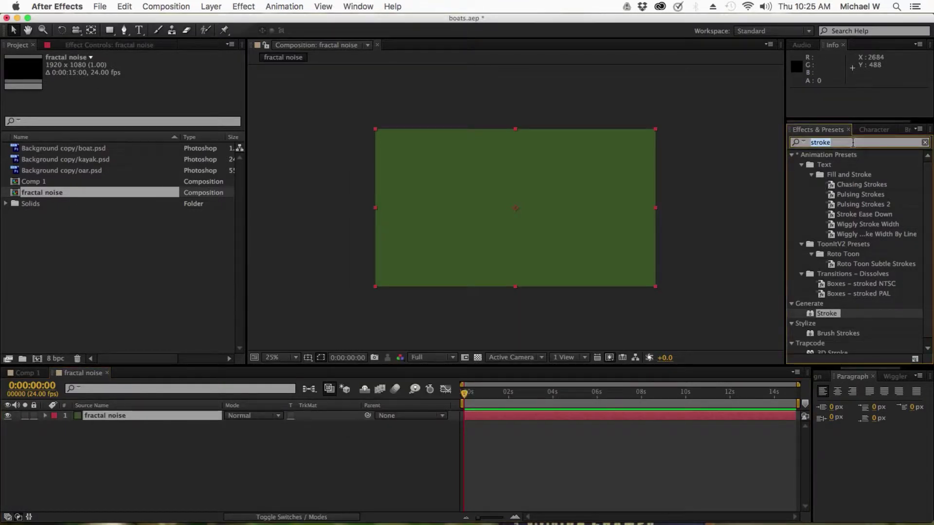
pyautogui.write('fractal')
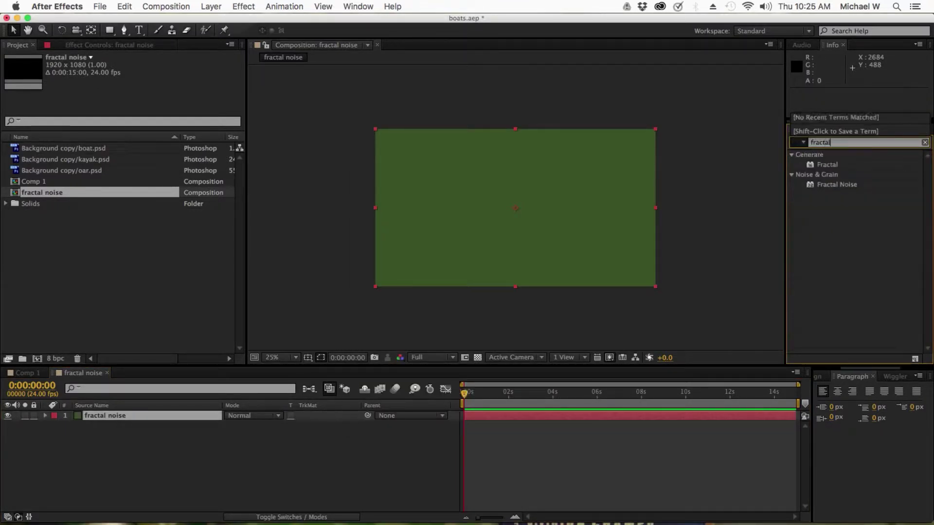
pyautogui.click(834, 189)
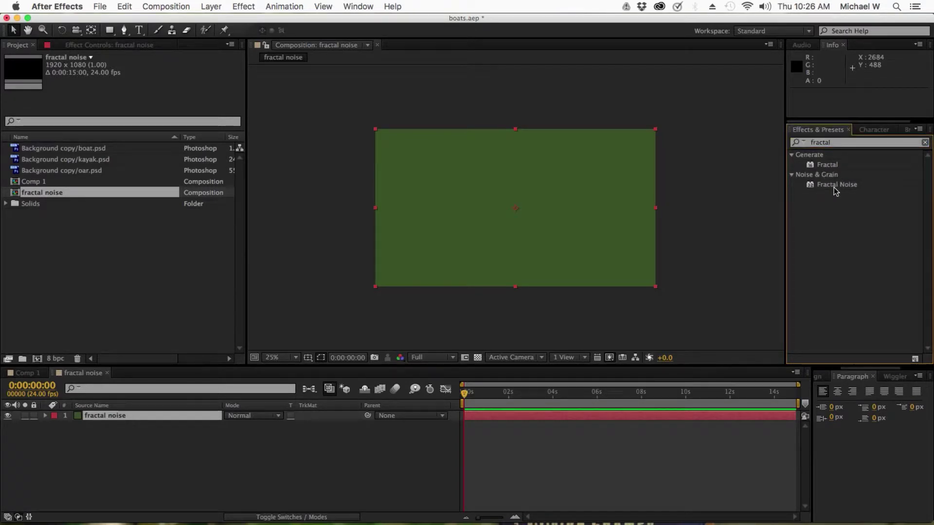
pyautogui.moveTo(820, 189); pyautogui.dragTo(616, 417)
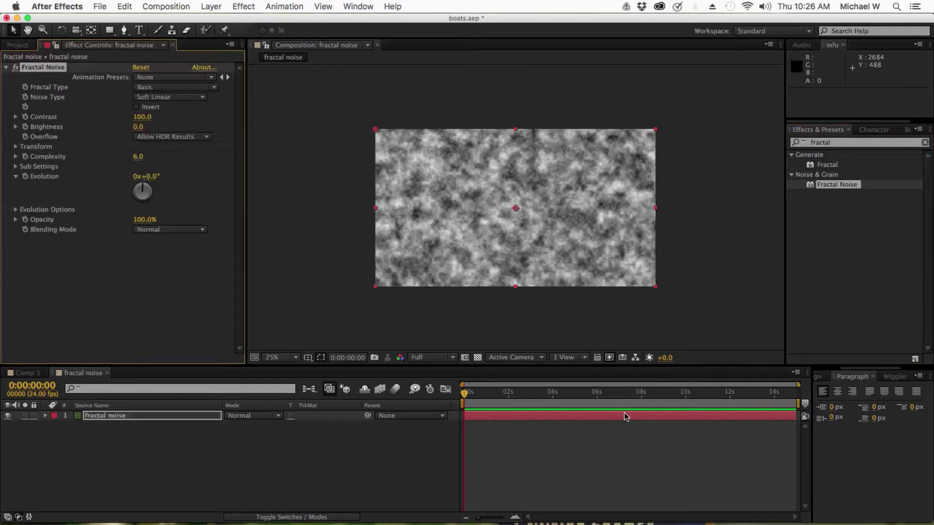
pyautogui.press('.')
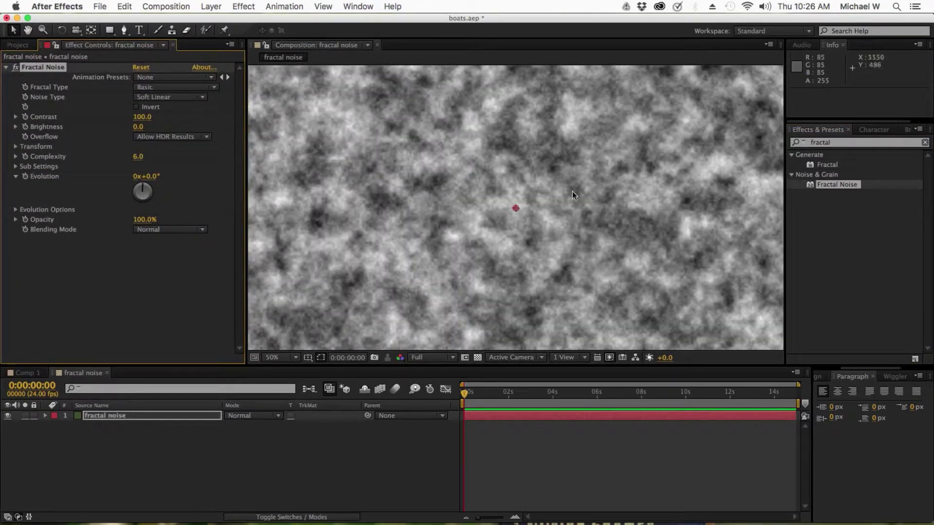
pyautogui.press(',')
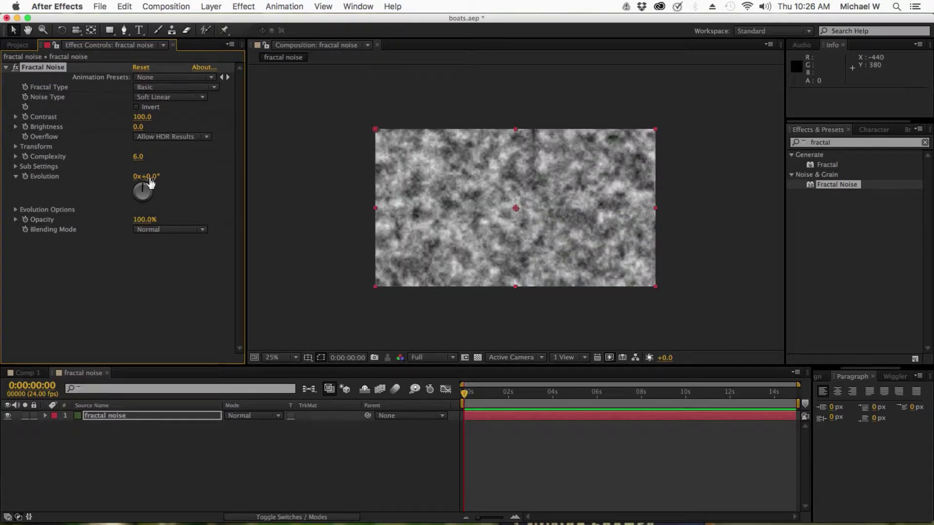
# Set the Fractal Noise effect's Fractal Type to Dynamic
pyautogui.click(161, 80)
pyautogui.click(64, 109)
pyautogui.click(166, 88)
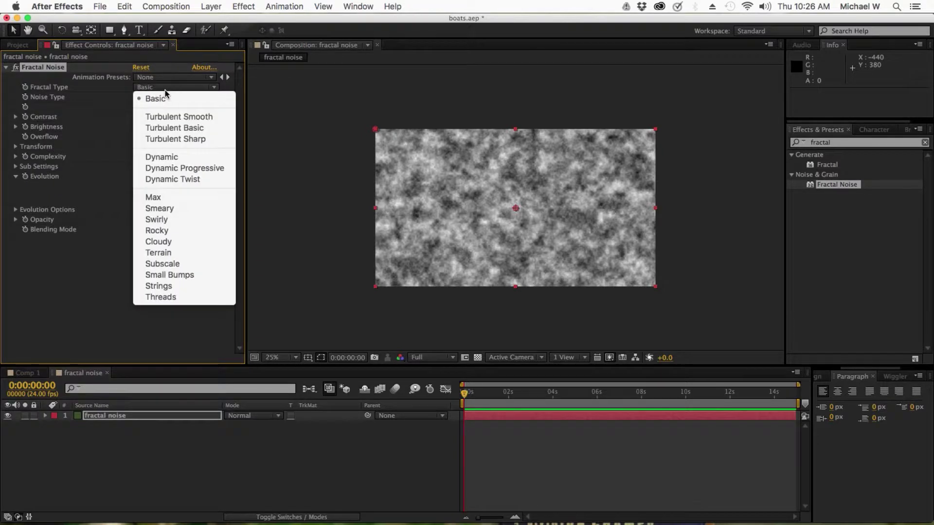
pyautogui.click(180, 157)
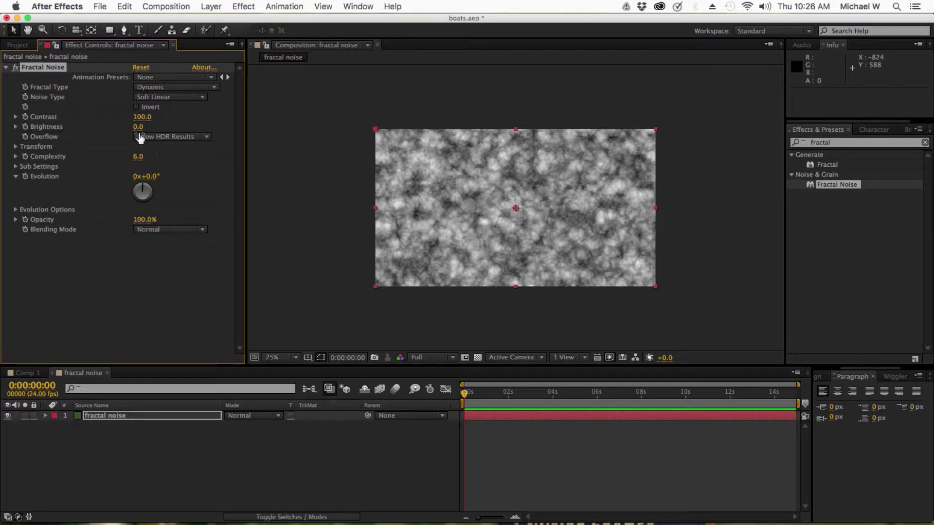
# Set the Fractal Noise effect's Contrast to 416 and Brightness to -45, and check the pattern up close
pyautogui.click(139, 116)
pyautogui.write('416')
pyautogui.press('Return')
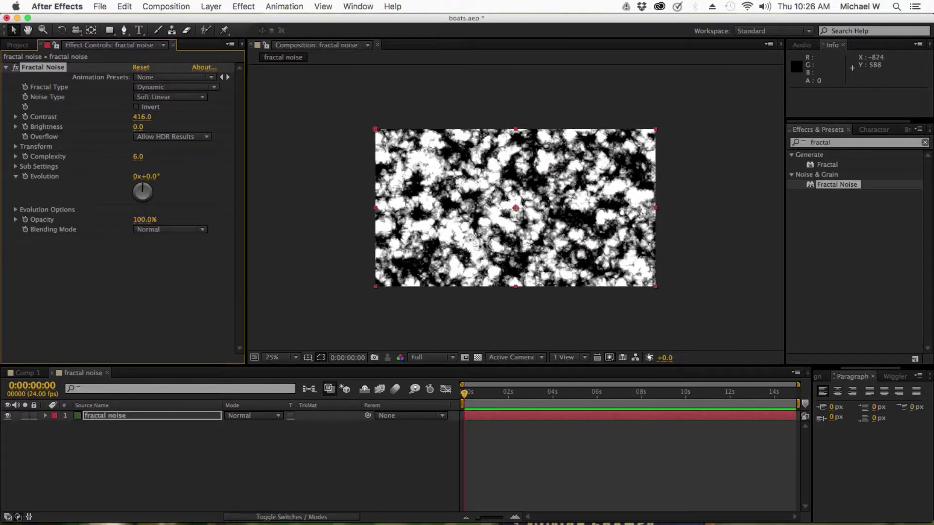
pyautogui.press('.')
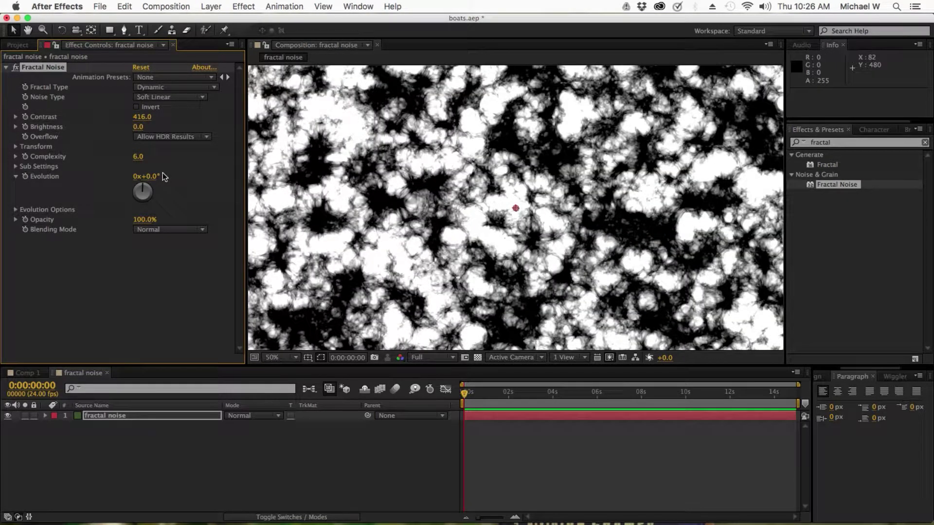
pyautogui.click(138, 126)
pyautogui.write('-45')
pyautogui.press('Return')
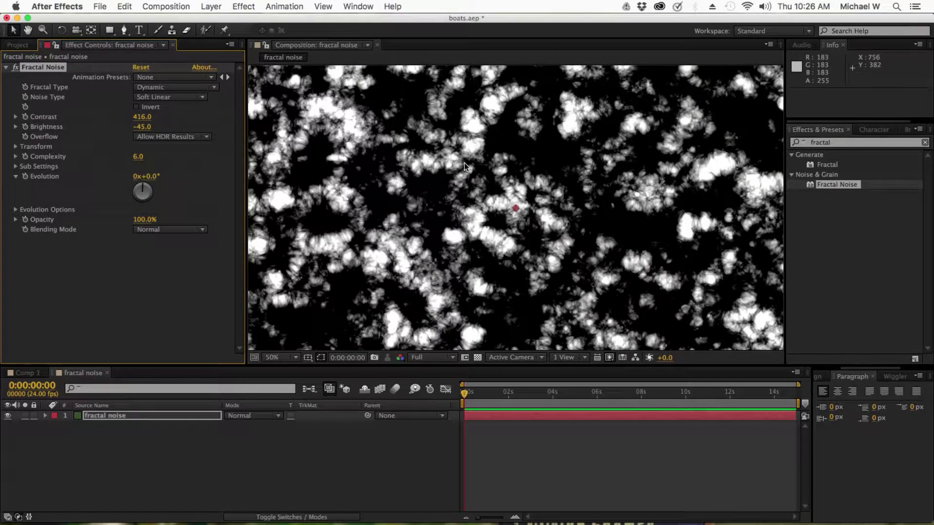
pyautogui.press(',')
pyautogui.press('.')
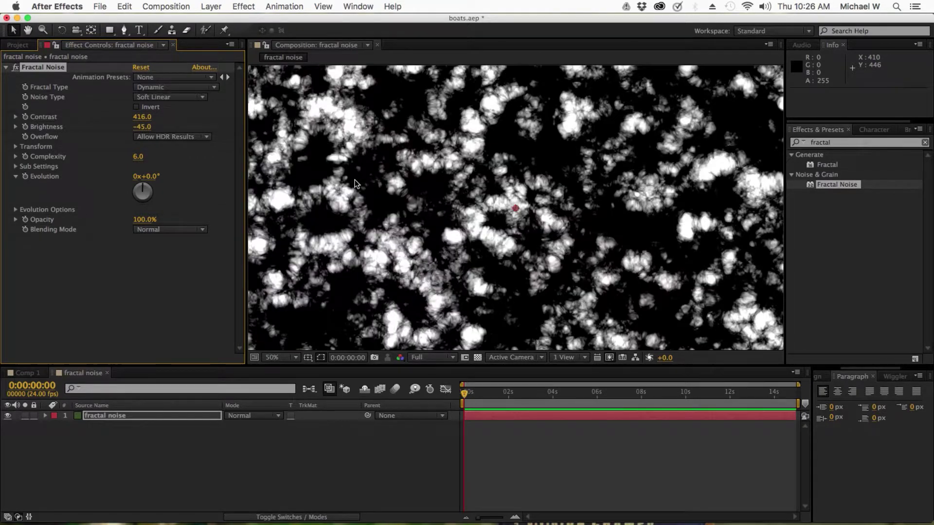
pyautogui.press(',')
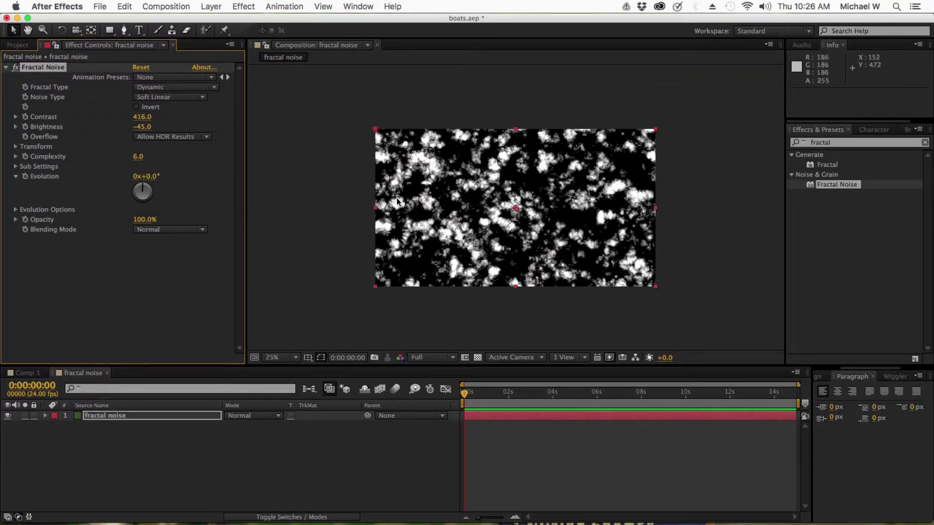
# Set the Scale in the Fractal Noise effect's Transform settings to 16
pyautogui.click(16, 147)
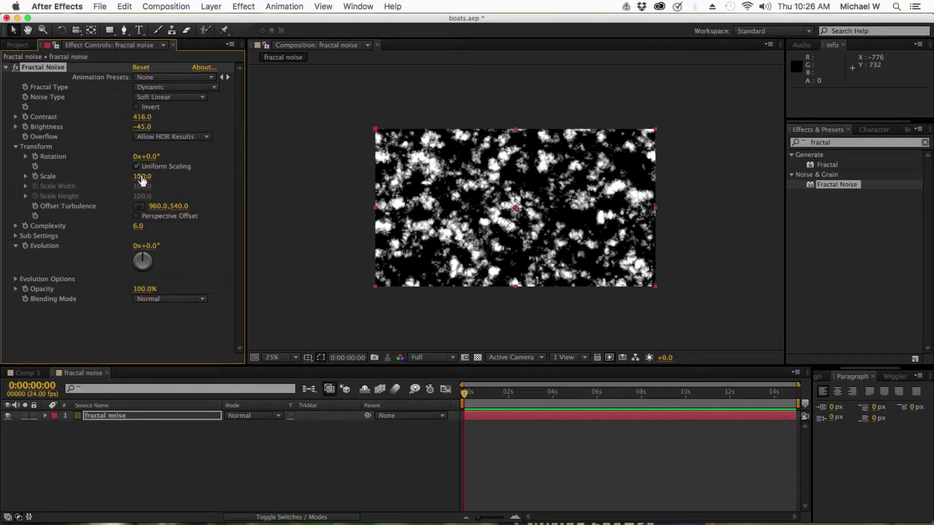
pyautogui.moveTo(142, 178); pyautogui.dragTo(125, 187)
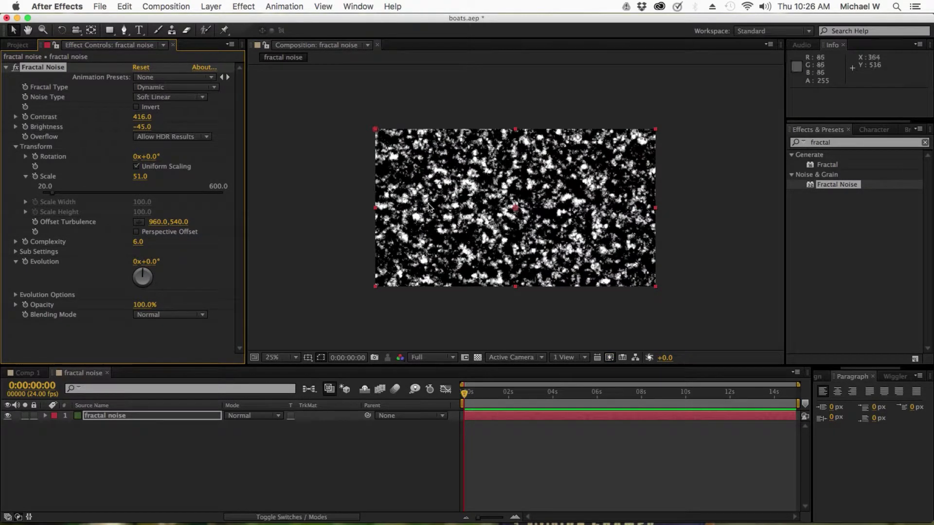
pyautogui.click(140, 177)
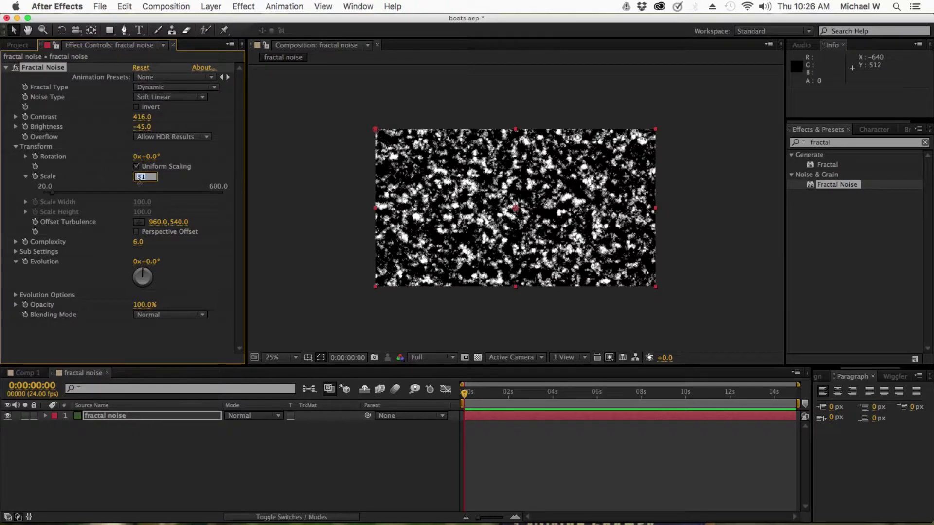
pyautogui.write('16')
pyautogui.press('Return')
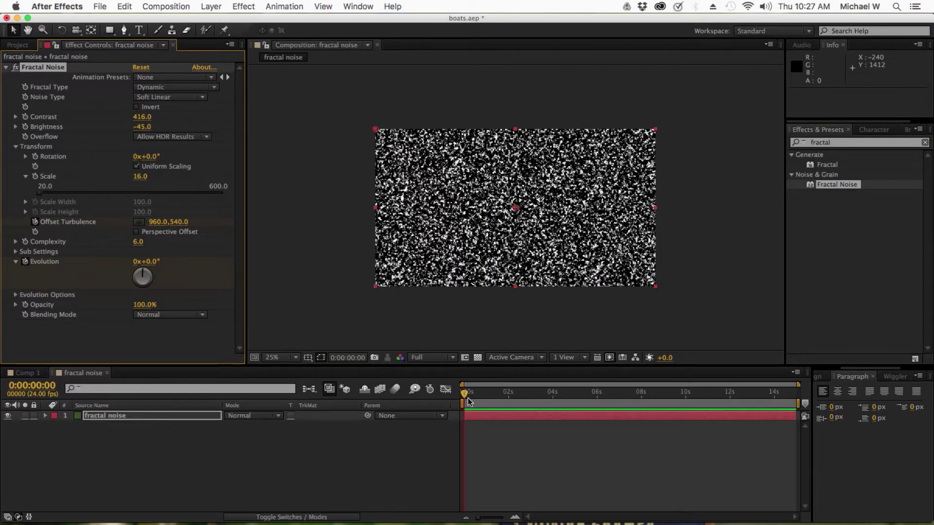
# Keyframe the Fractal Noise effect's Offset Turbulence at 0:00:09:23 with a horizontal value of 1593
pyautogui.moveTo(465, 389); pyautogui.dragTo(687, 404)
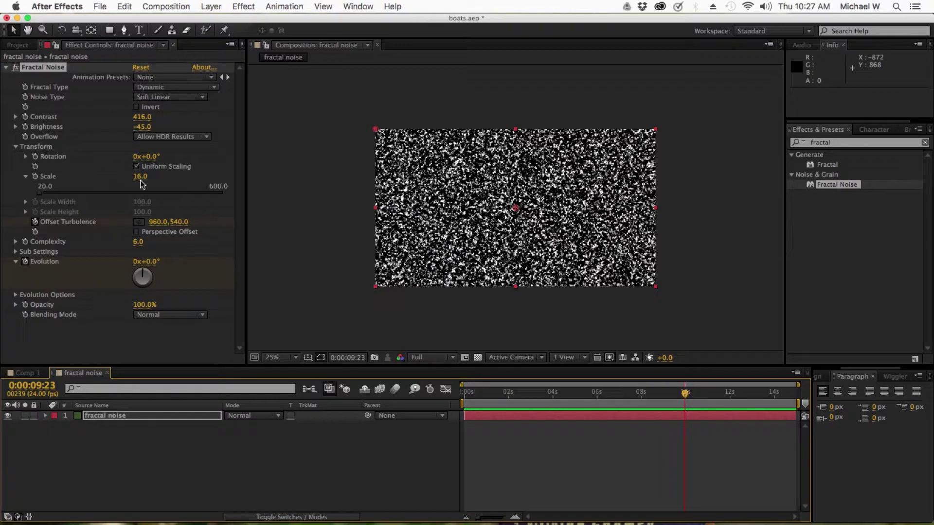
pyautogui.click(158, 222)
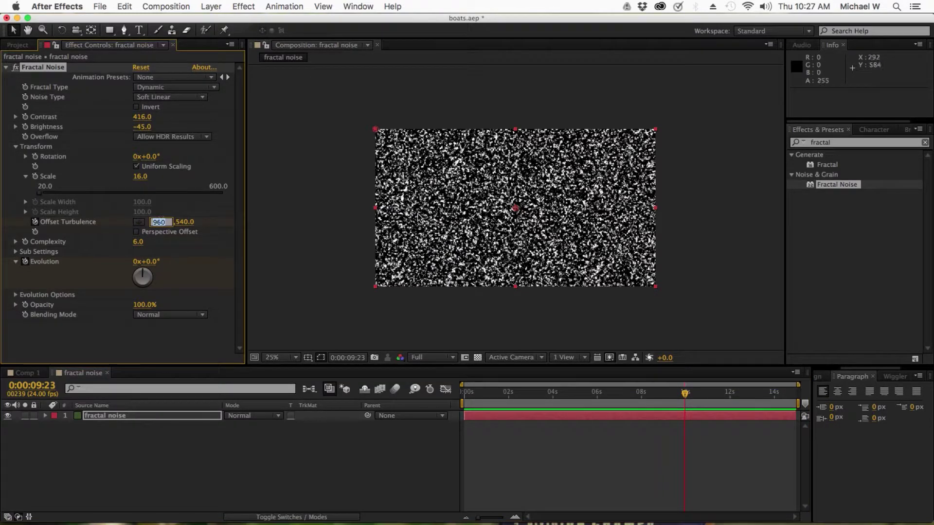
pyautogui.press('Return')
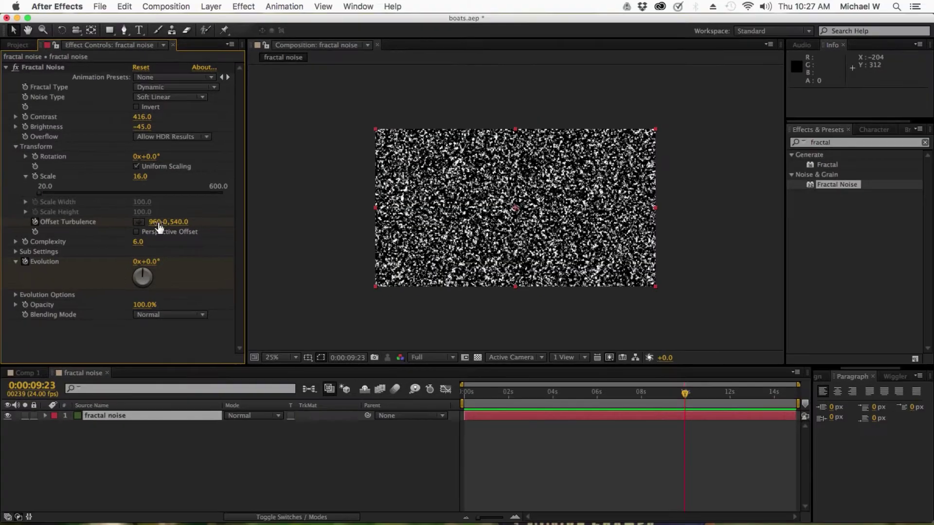
pyautogui.click(282, 233)
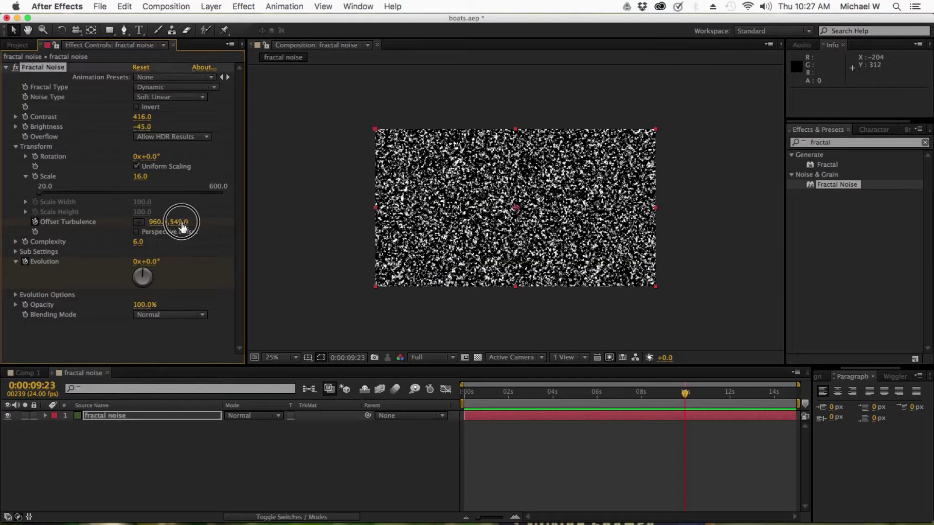
pyautogui.moveTo(182, 227); pyautogui.dragTo(294, 238)
pyautogui.click(159, 224)
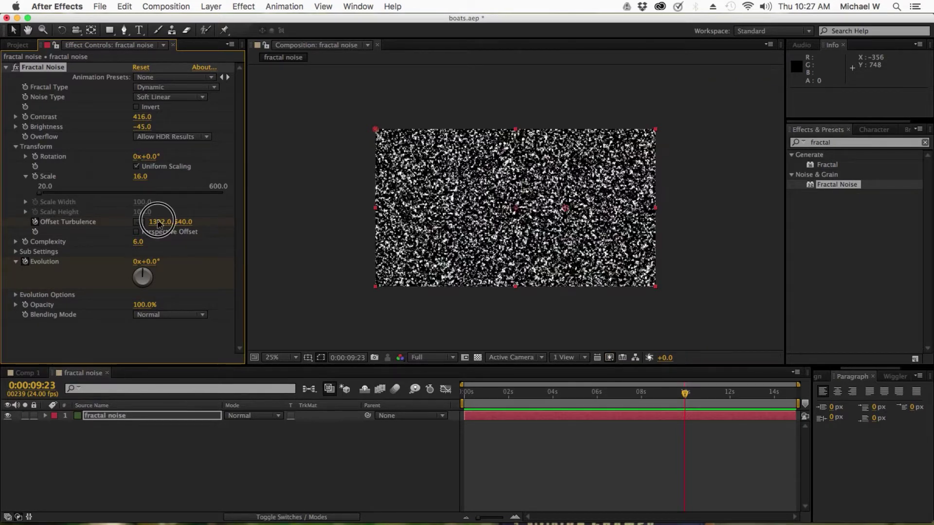
pyautogui.moveTo(159, 224); pyautogui.dragTo(353, 221)
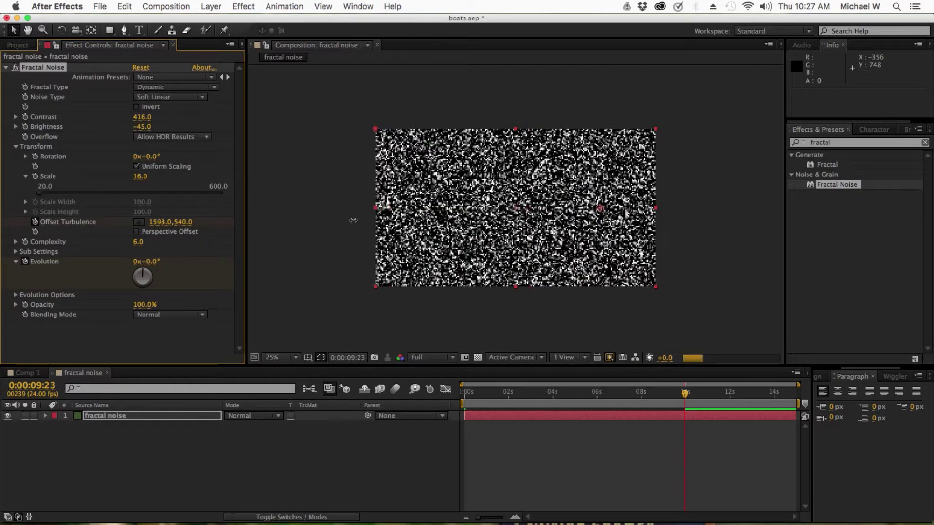
# Preview the noise animation from the start and lower the composition's preview resolution to Quarter
pyautogui.click(463, 392)
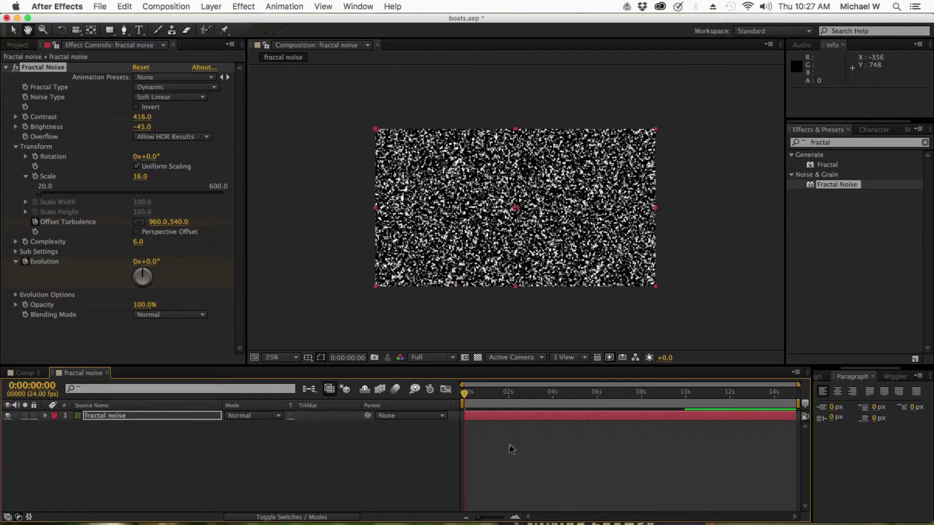
pyautogui.press('pagedown')
pyautogui.press('pagedown')
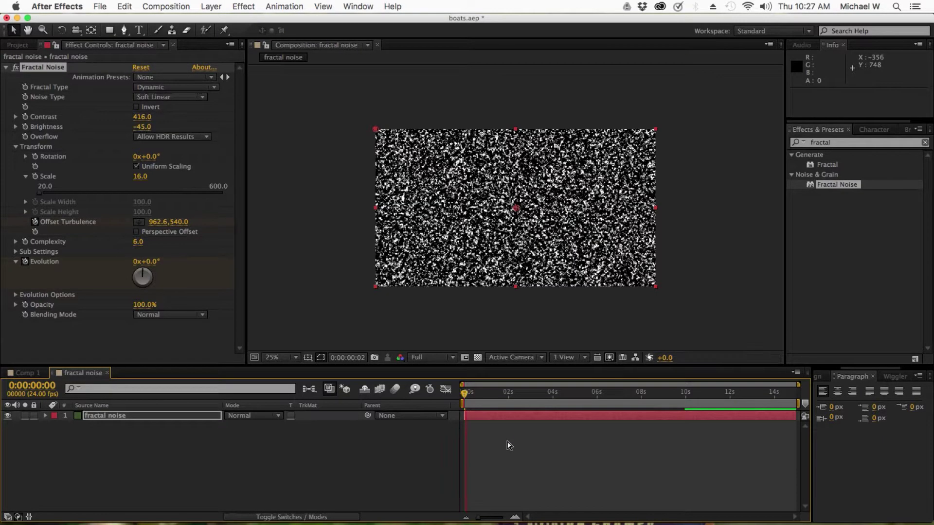
pyautogui.press('space')
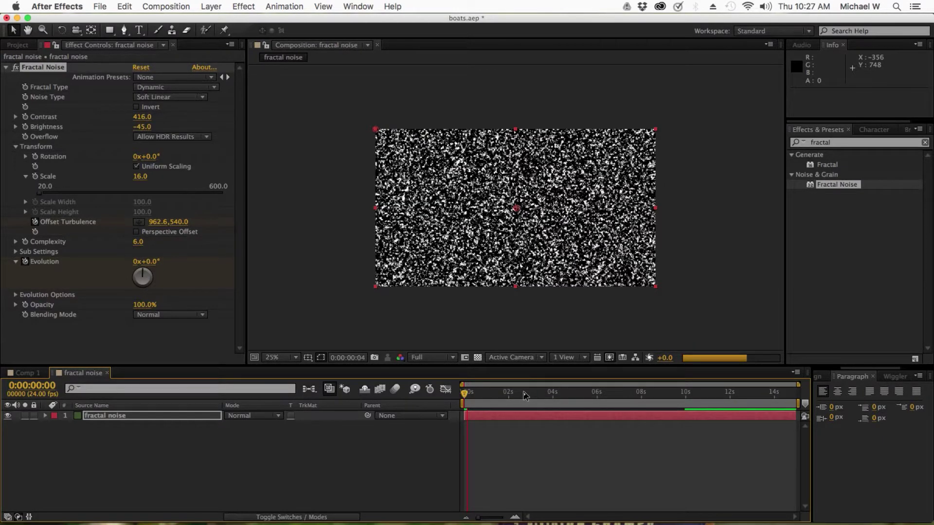
pyautogui.click(428, 357)
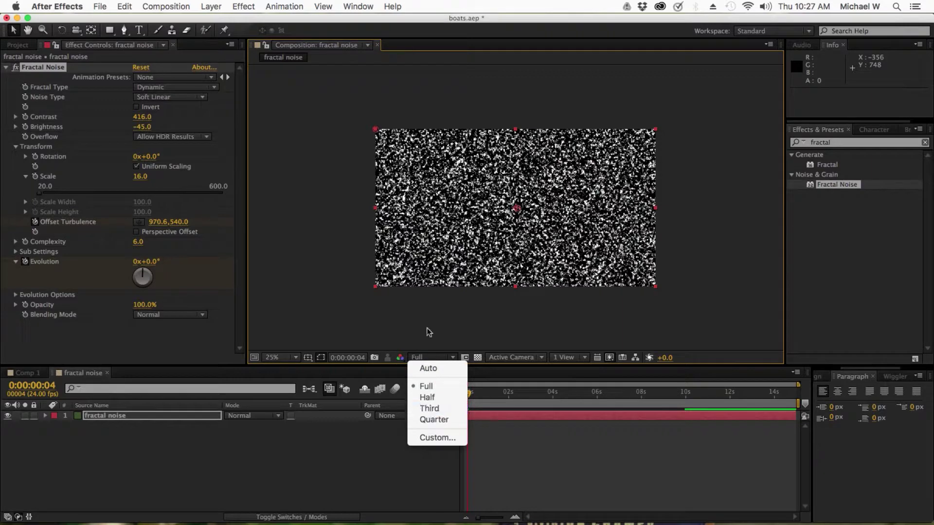
pyautogui.click(424, 329)
pyautogui.click(428, 358)
pyautogui.click(487, 423)
pyautogui.press('super+alt+shift+j')
pyautogui.press('space')
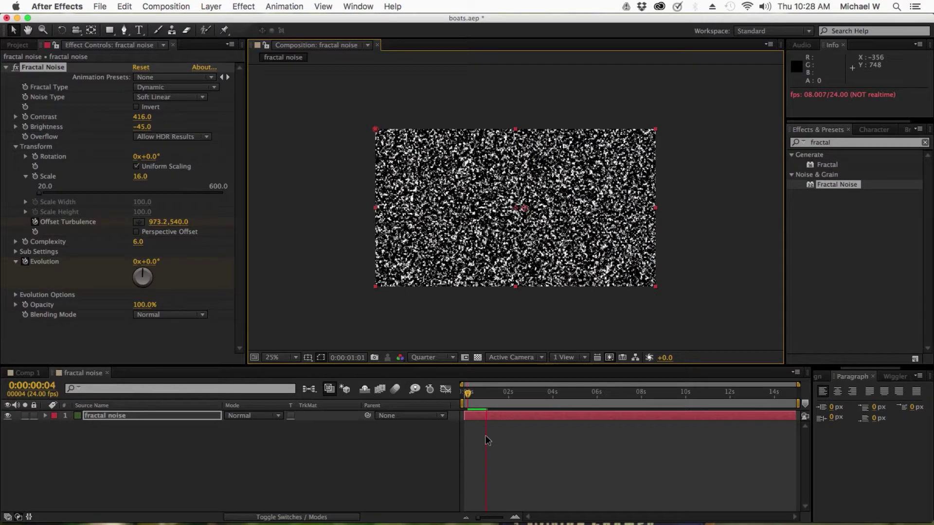
# Inspect the noise at 100% magnification, fit the whole composition in the viewer, and play the animation
pyautogui.press('/')
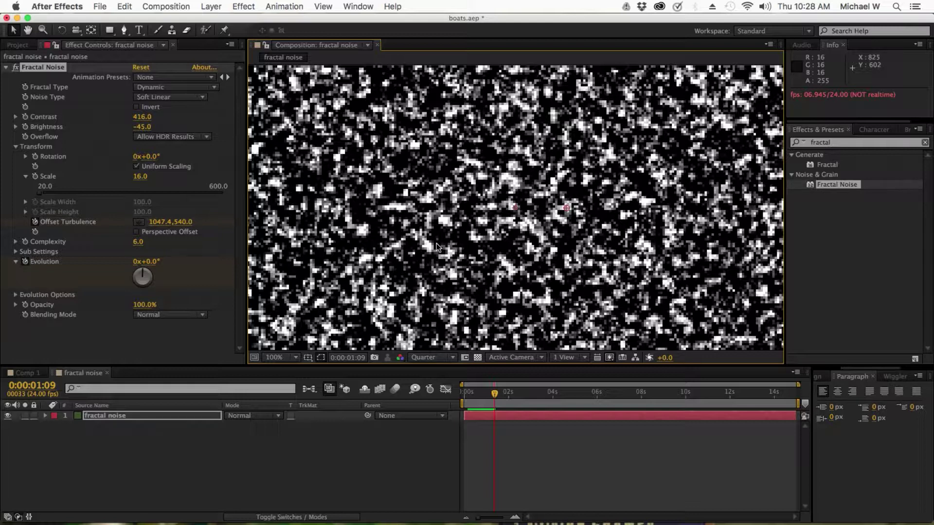
pyautogui.press(',')
pyautogui.press(',')
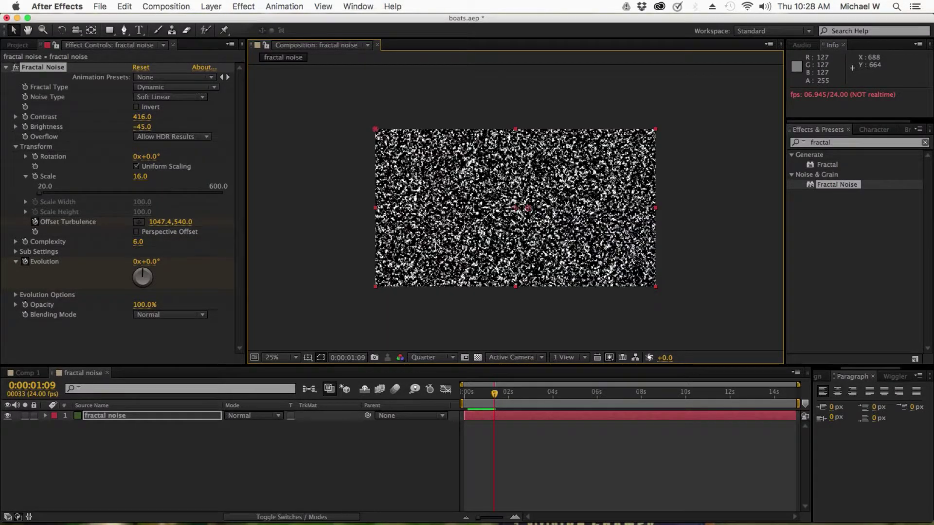
pyautogui.click(279, 355)
pyautogui.click(282, 336)
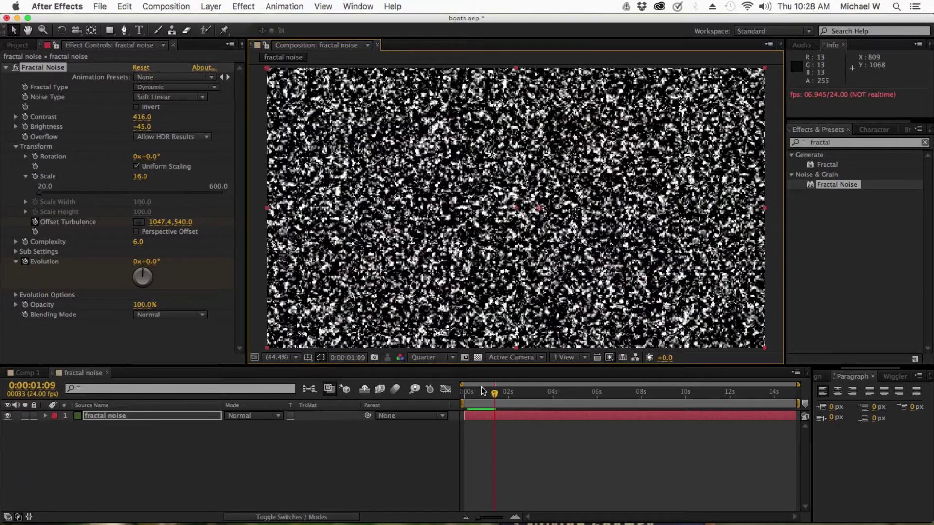
pyautogui.press('KP_0')
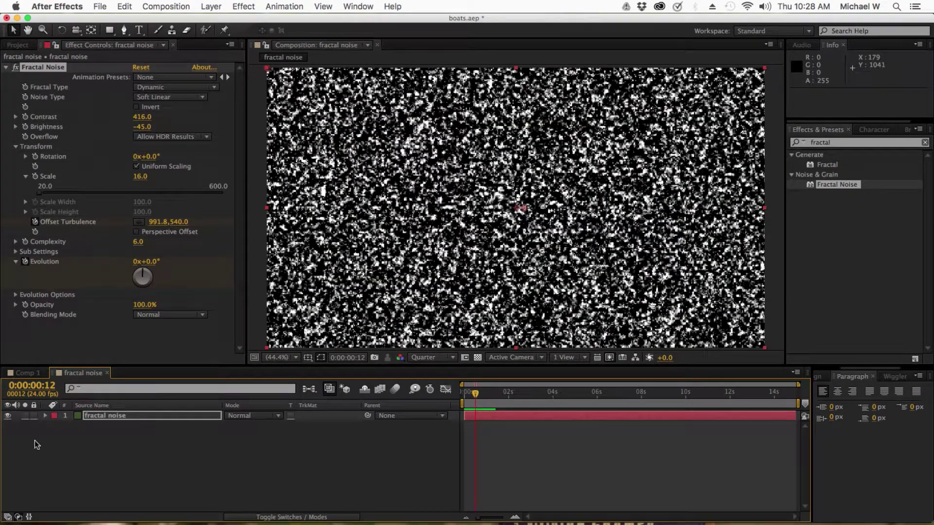
# Reveal the fractal noise layer's keyframes, set the horizontal Offset Turbulence to 2753 at the 0:00:09:23 keyframe, and preview the motion
pyautogui.click(139, 418)
pyautogui.press('u')
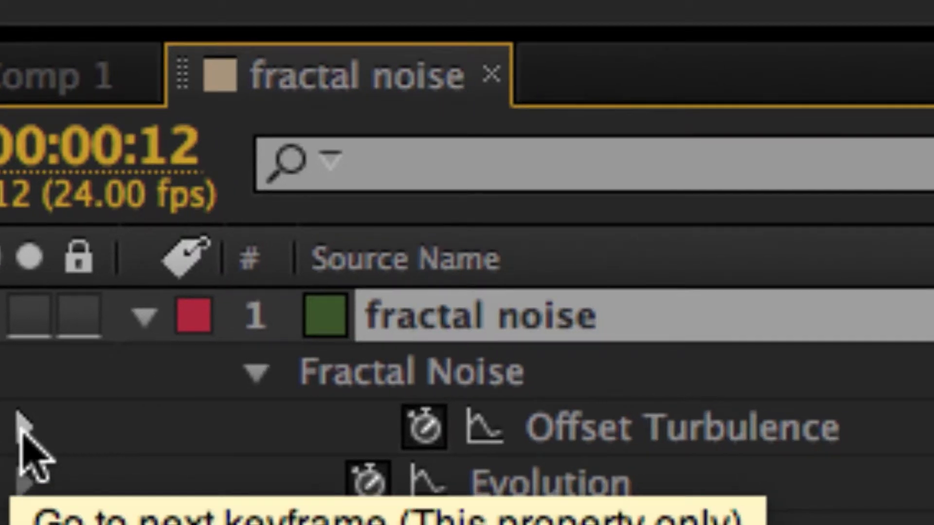
pyautogui.click(20, 430)
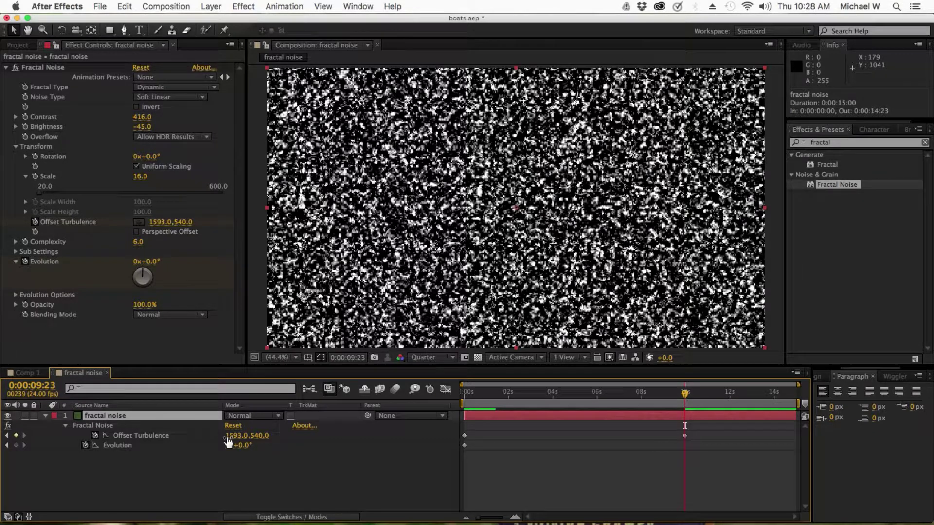
pyautogui.moveTo(228, 440); pyautogui.dragTo(415, 453)
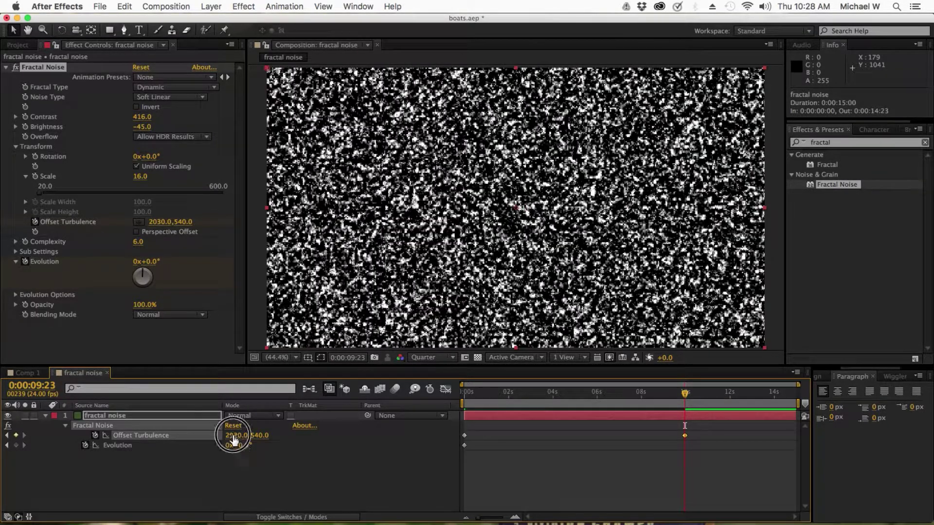
pyautogui.moveTo(234, 440); pyautogui.dragTo(604, 417)
pyautogui.press('KP_0')
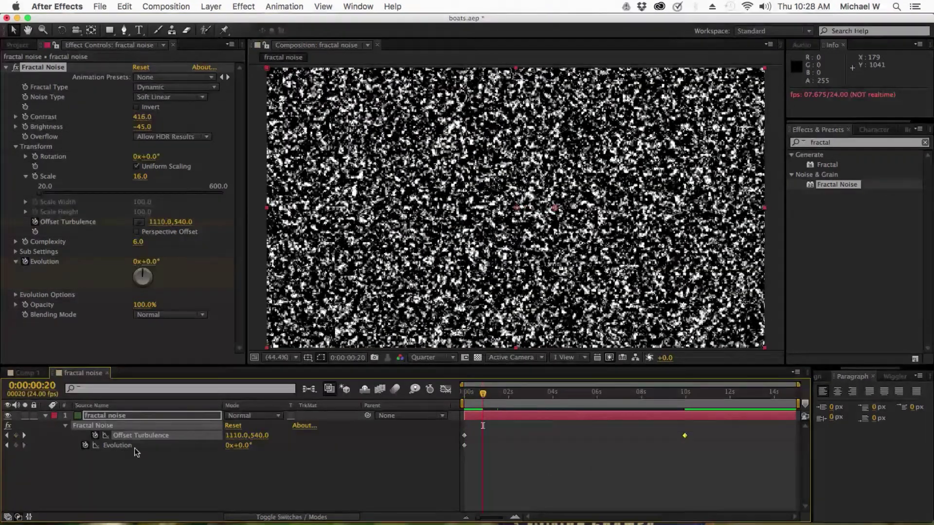
# Set the horizontal Offset Turbulence to 5000 at the 0:00:09:23 keyframe and preview the animation from the start
pyautogui.click(24, 435)
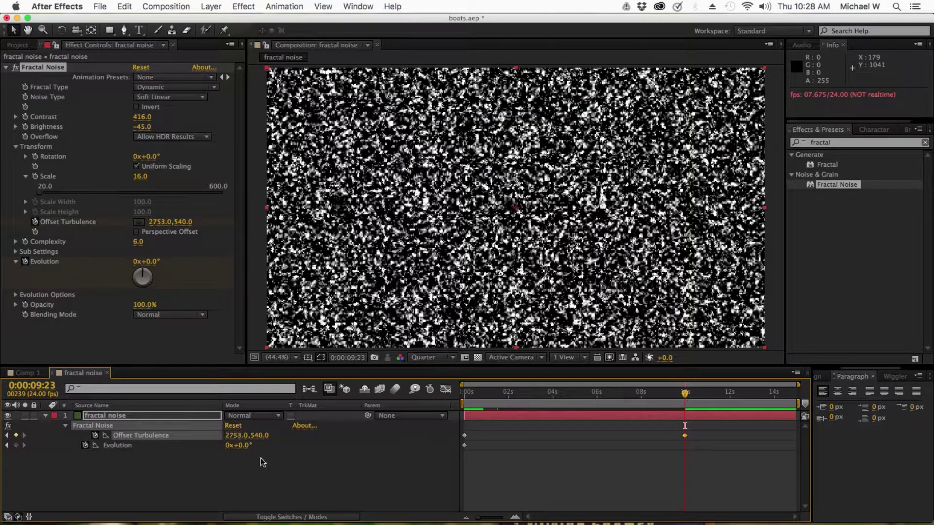
pyautogui.click(251, 436)
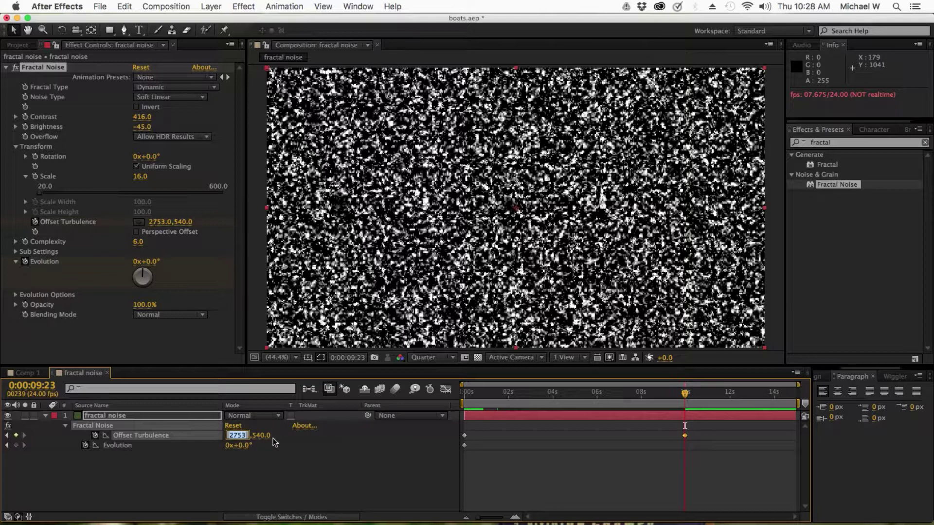
pyautogui.write('5000')
pyautogui.press('Return')
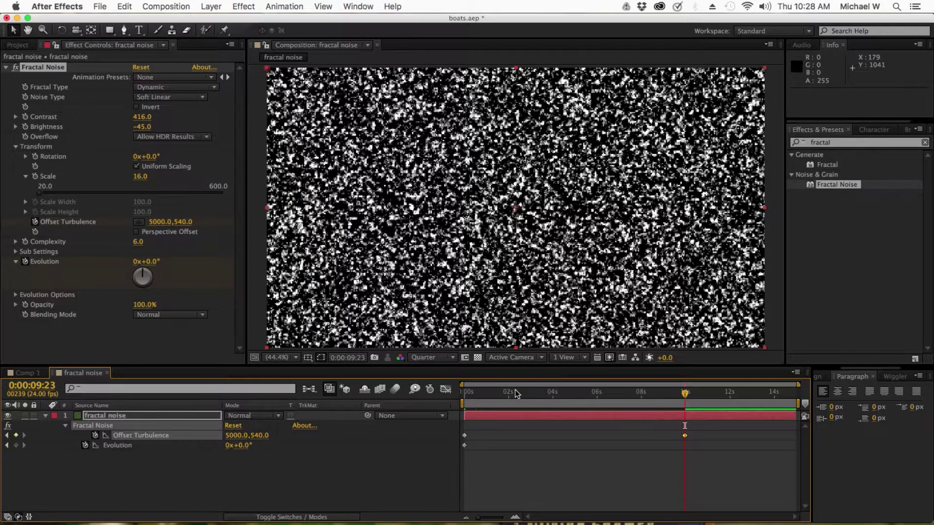
pyautogui.press('Home')
pyautogui.press('space')
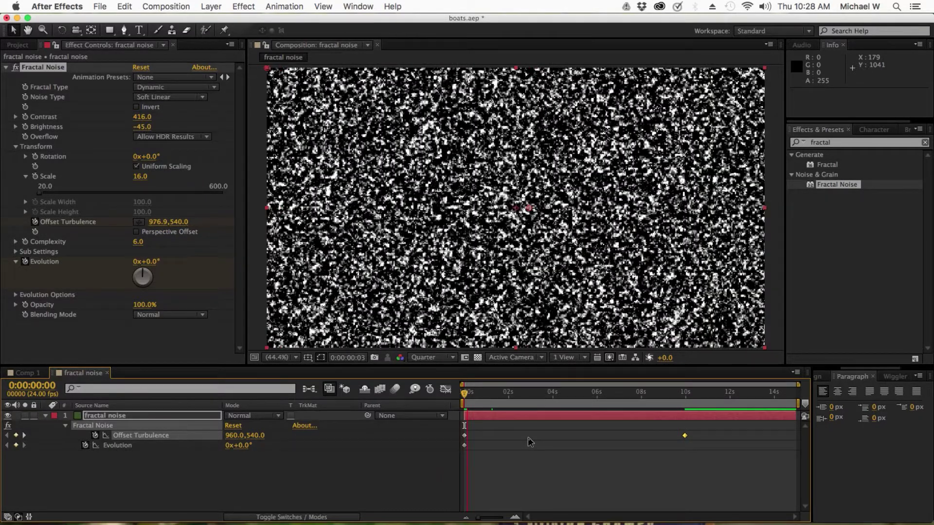
pyautogui.press('space')
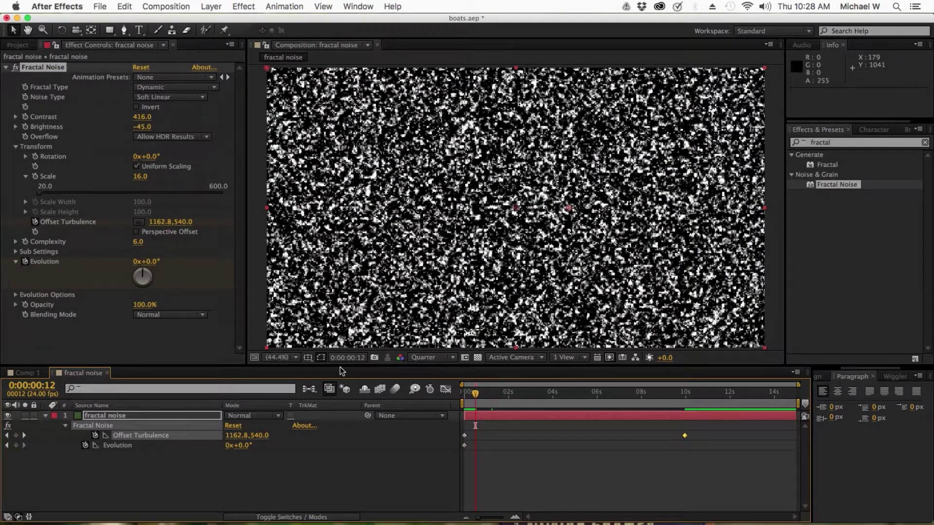
# Keyframe the Fractal Noise Evolution at 0:00:09:23 to 3 full revolutions and preview the animation from the start
pyautogui.click(23, 435)
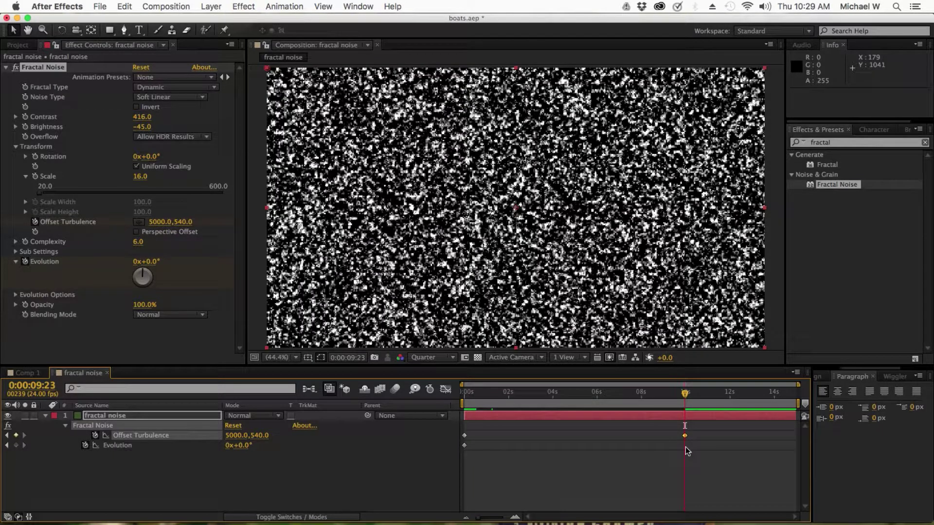
pyautogui.click(228, 448)
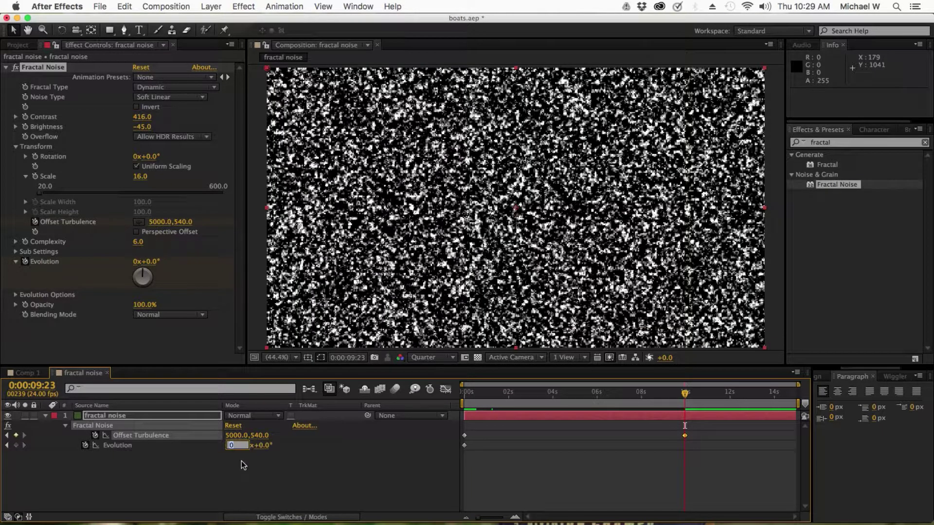
pyautogui.click(238, 460)
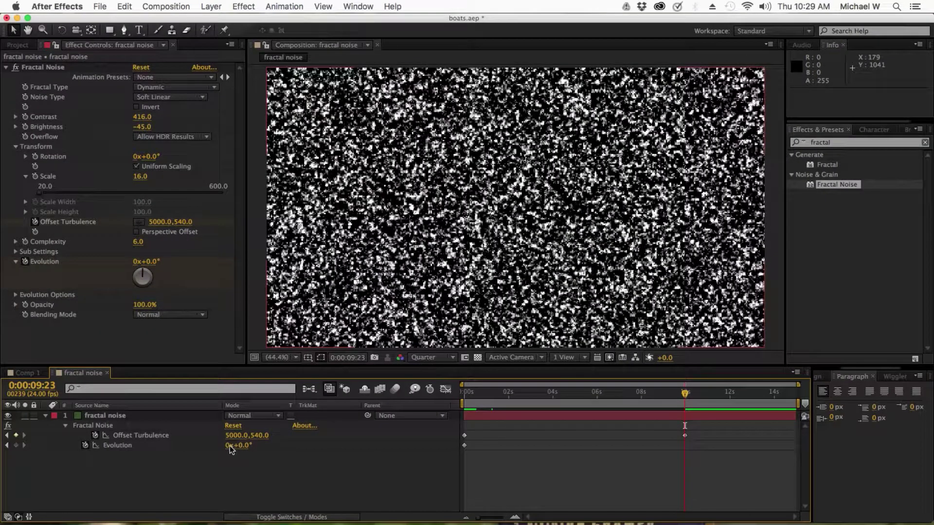
pyautogui.click(229, 446)
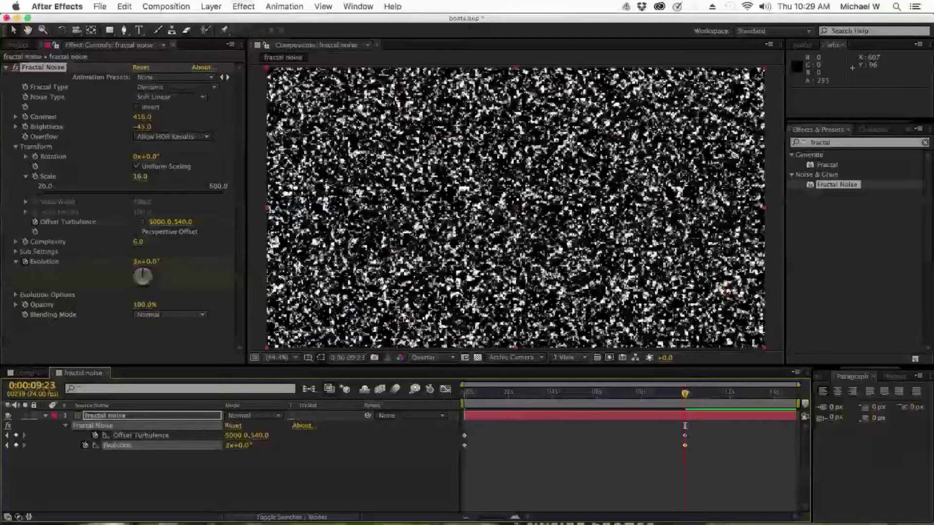
pyautogui.press('Home')
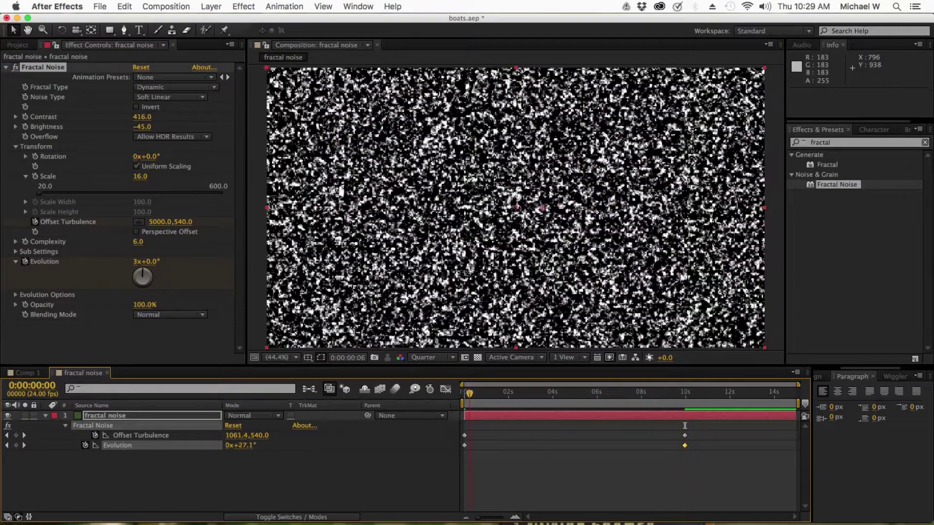
pyautogui.press('space')
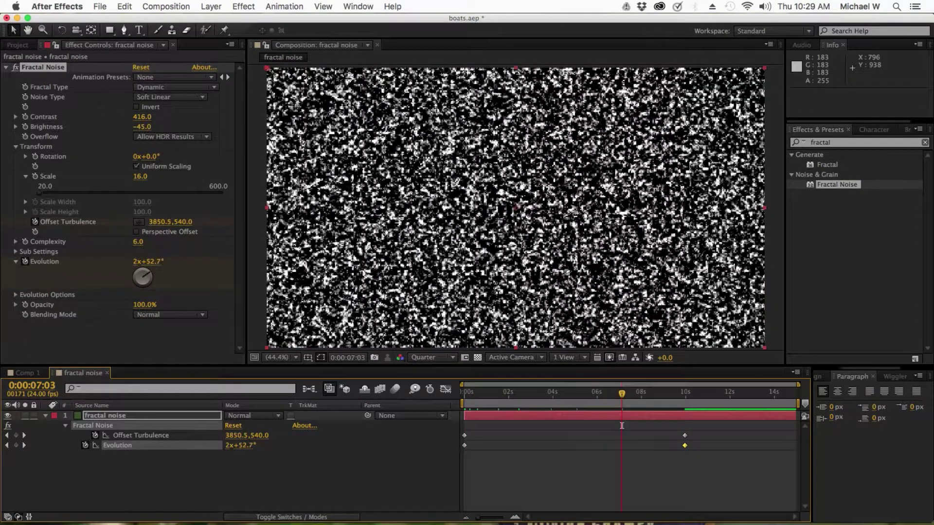
pyautogui.press('Home')
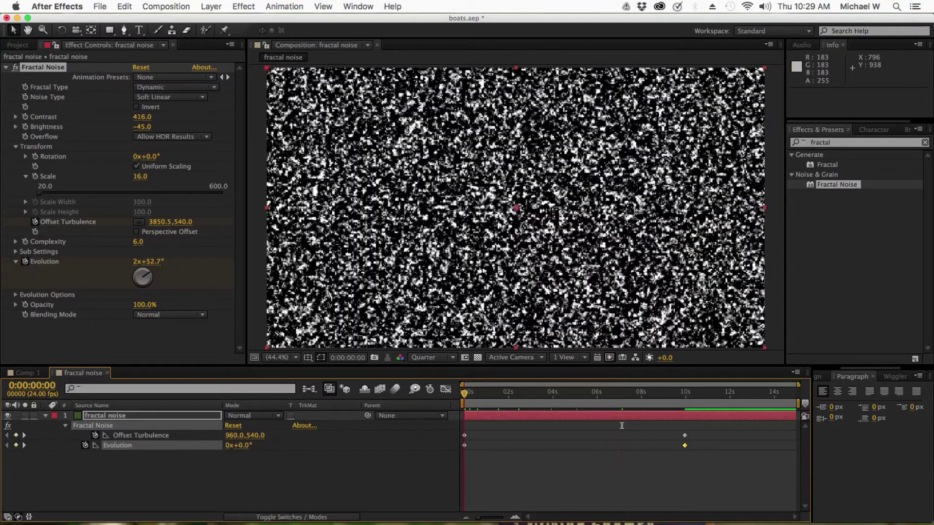
pyautogui.press('space')
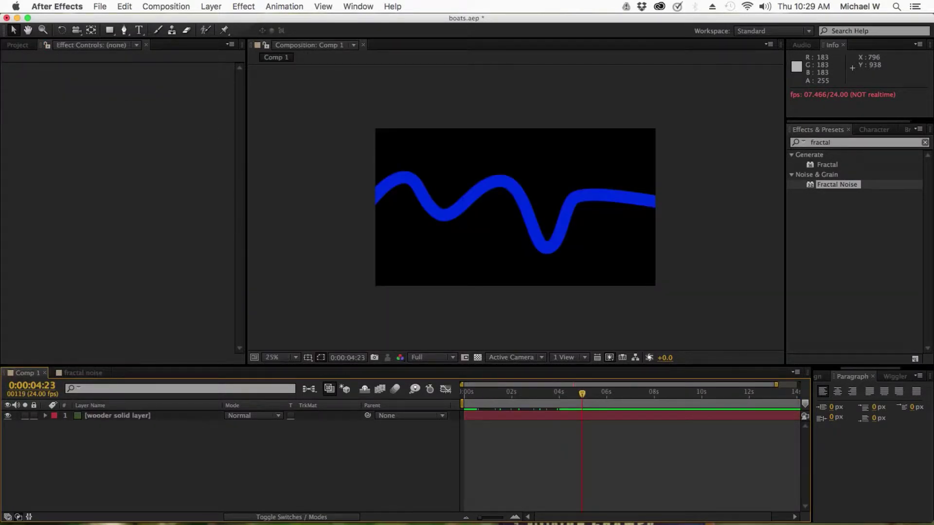
# Show the project's item list with nothing selected and save the project
pyautogui.press('super+0')
pyautogui.press('super+shift+a')
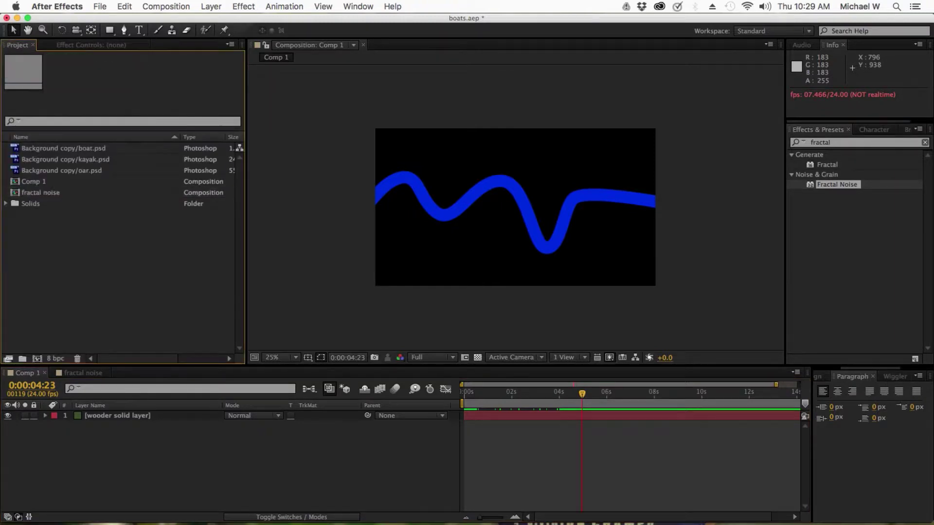
pyautogui.press('super+s')
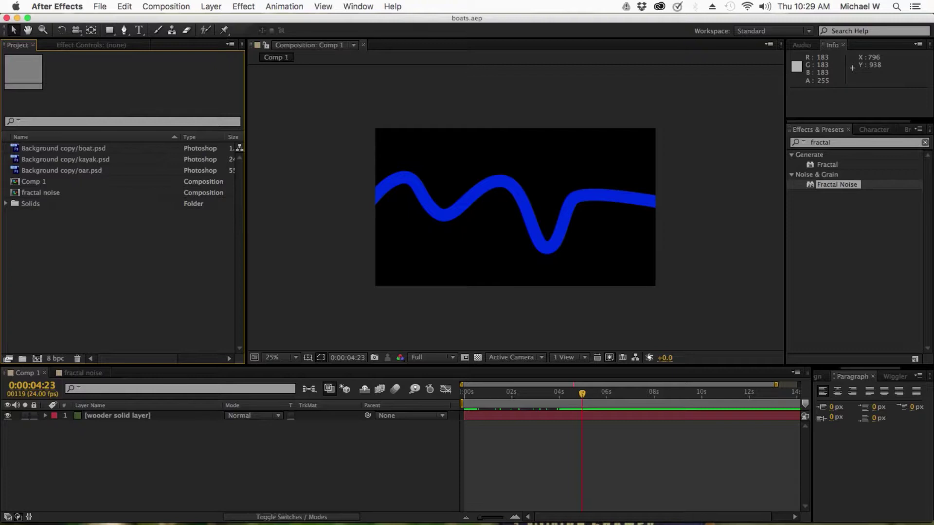
# Add the fractal noise composition to Comp 1 beneath the wooder solid layer, hide it, and save the project
pyautogui.click(42, 192)
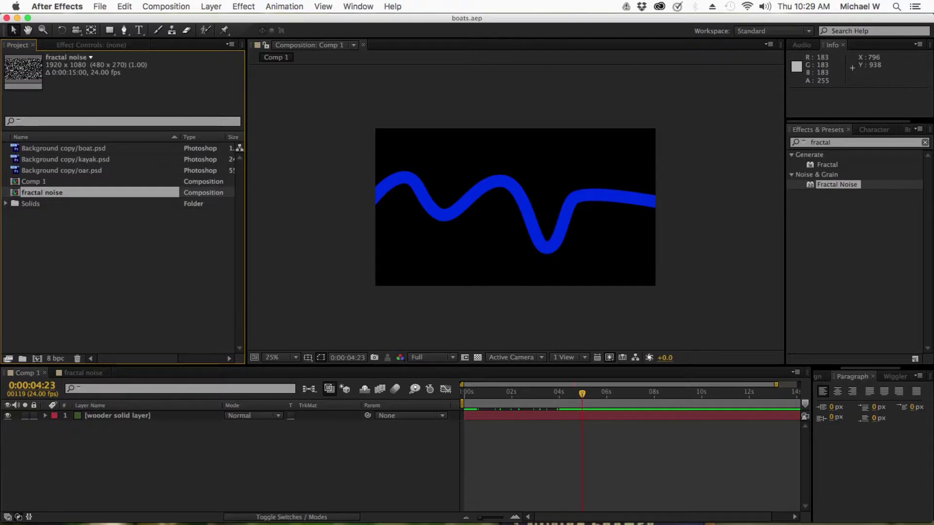
pyautogui.moveTo(42, 193); pyautogui.dragTo(146, 426)
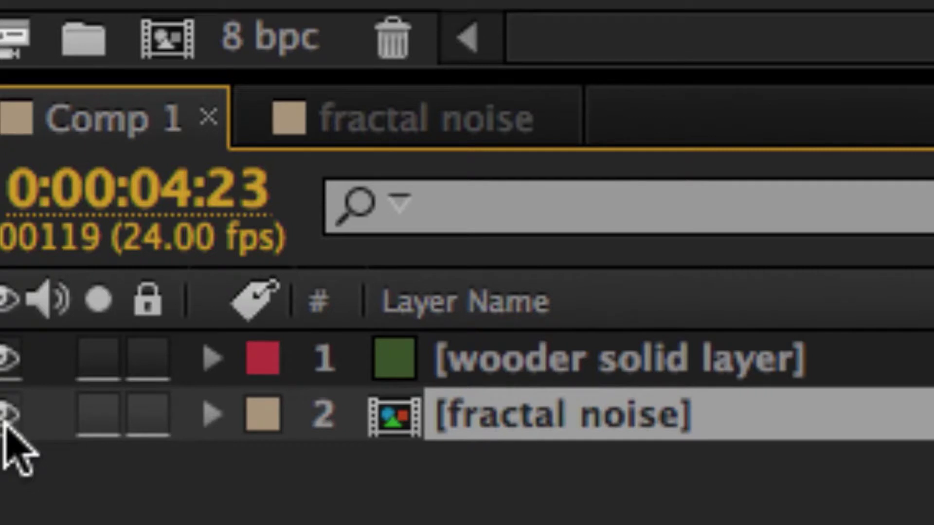
pyautogui.click(5, 415)
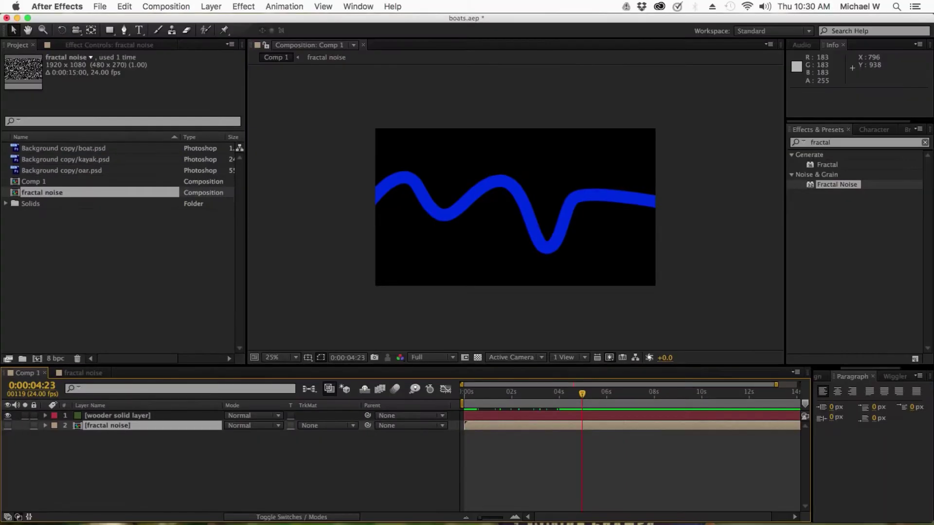
pyautogui.press('F2')
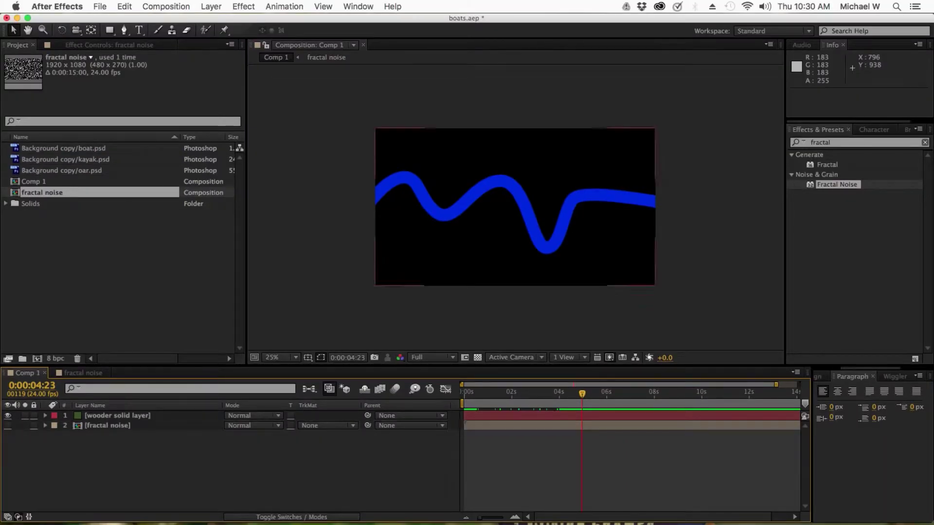
pyautogui.press('super+s')
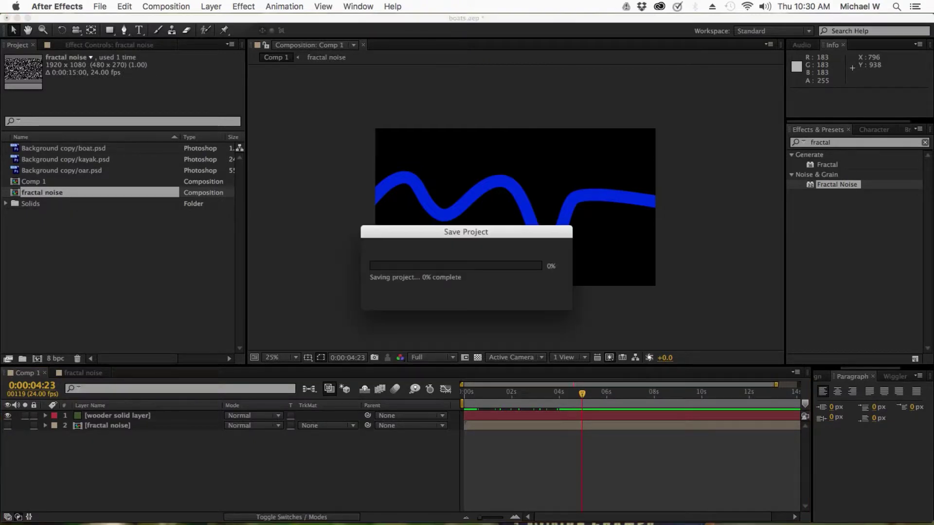
# Search the effects for "displa" and apply Displacement Map to the wooder solid layer
pyautogui.press('super+Up')
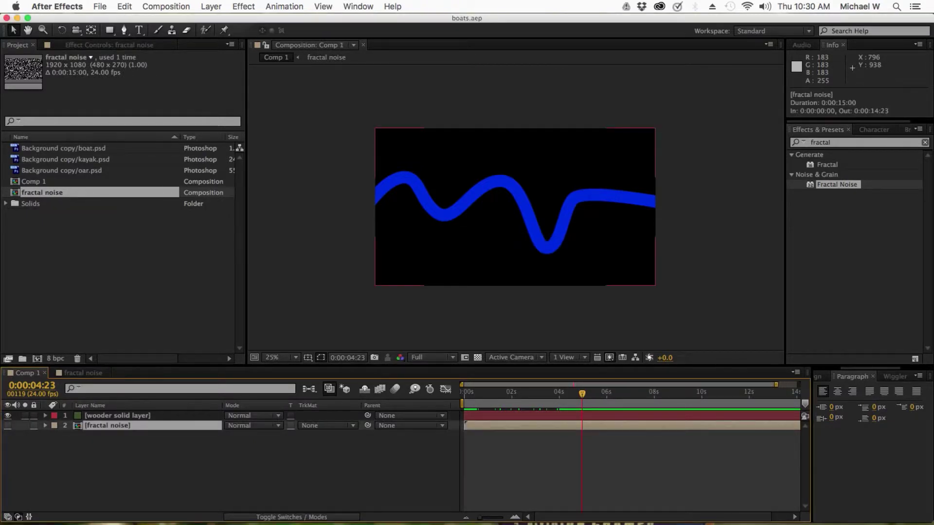
pyautogui.press('super+Up')
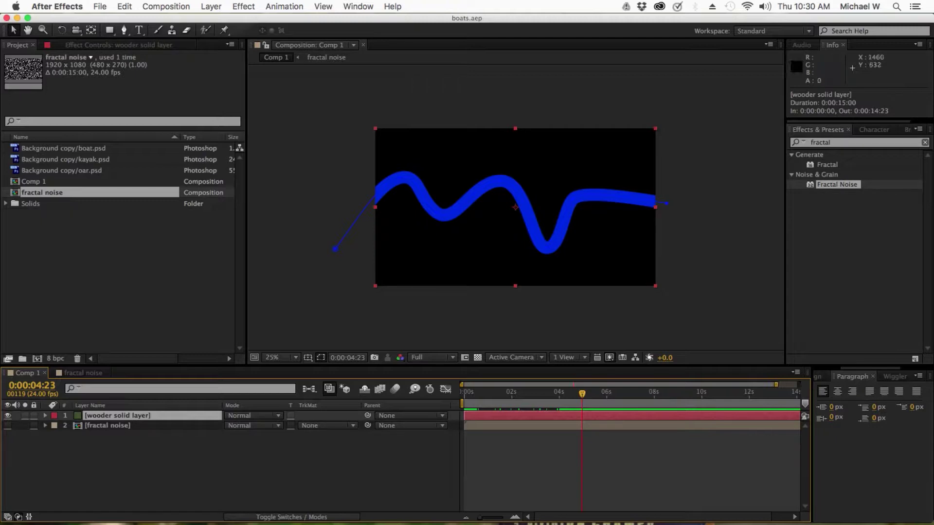
pyautogui.click(830, 142)
pyautogui.press('super+a')
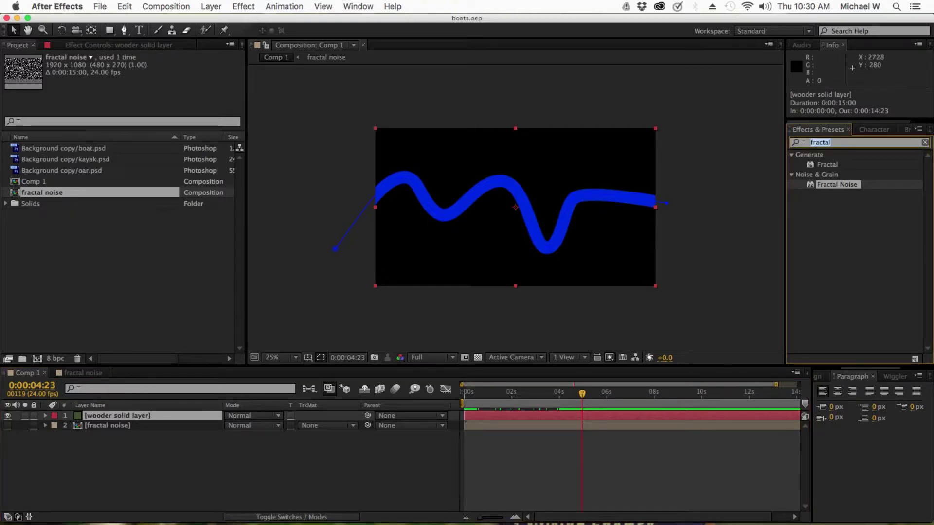
pyautogui.write('display')
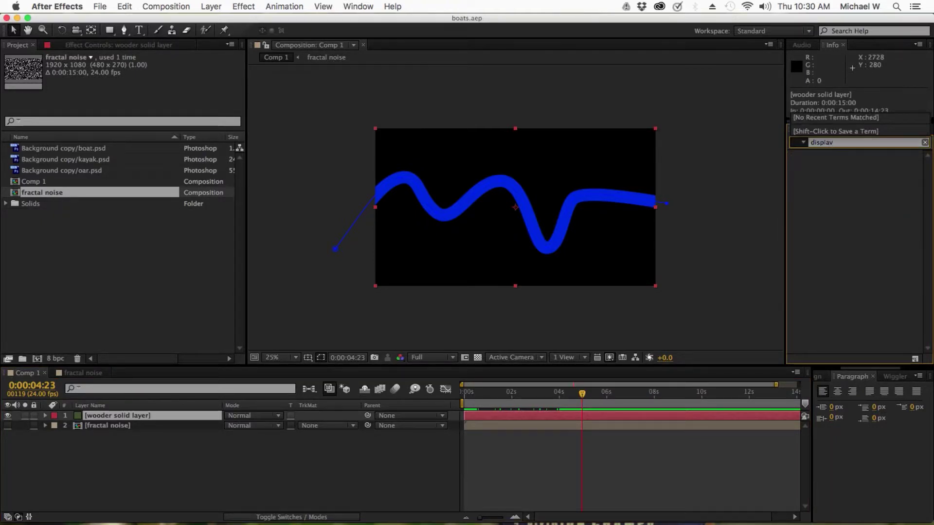
pyautogui.press('BackSpace')
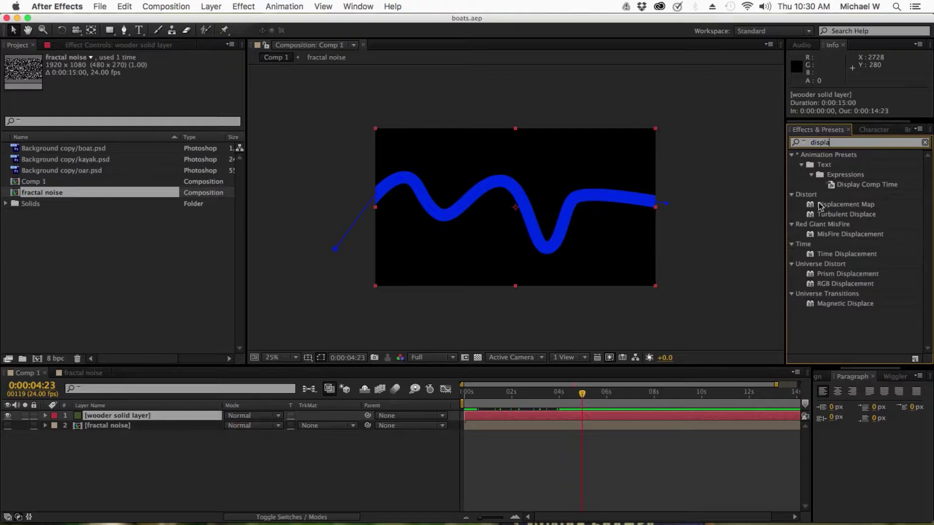
pyautogui.moveTo(843, 209); pyautogui.dragTo(652, 417)
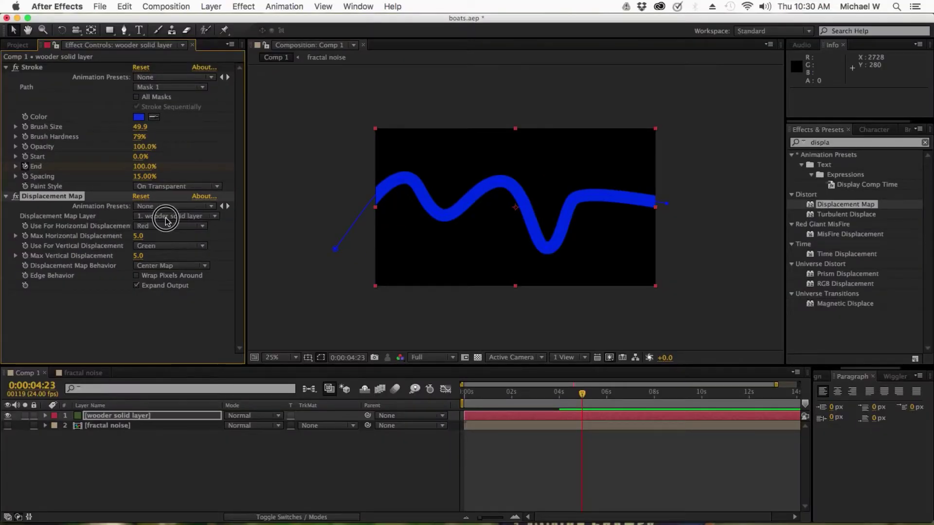
# Set the Displacement Map Layer to fractal noise and check the stroke at 0:00:02:16 at 50% magnification
pyautogui.click(219, 206)
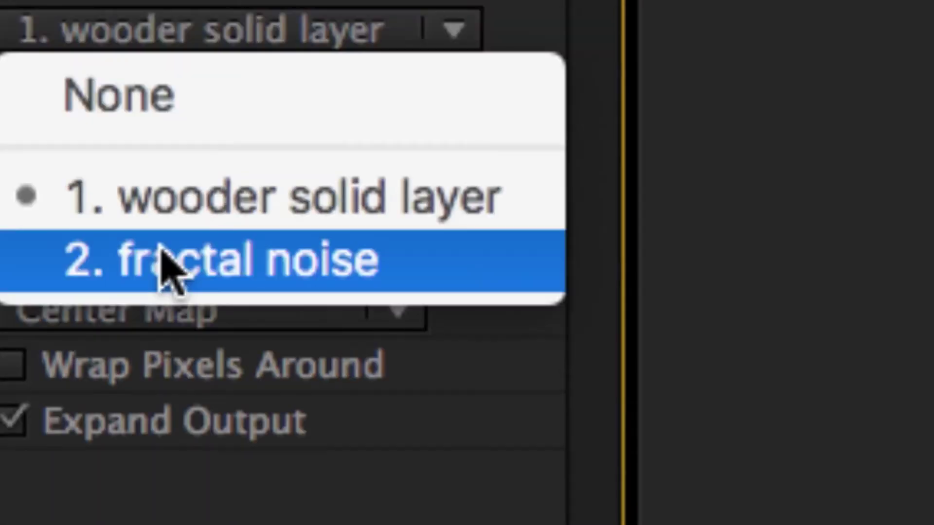
pyautogui.click(170, 269)
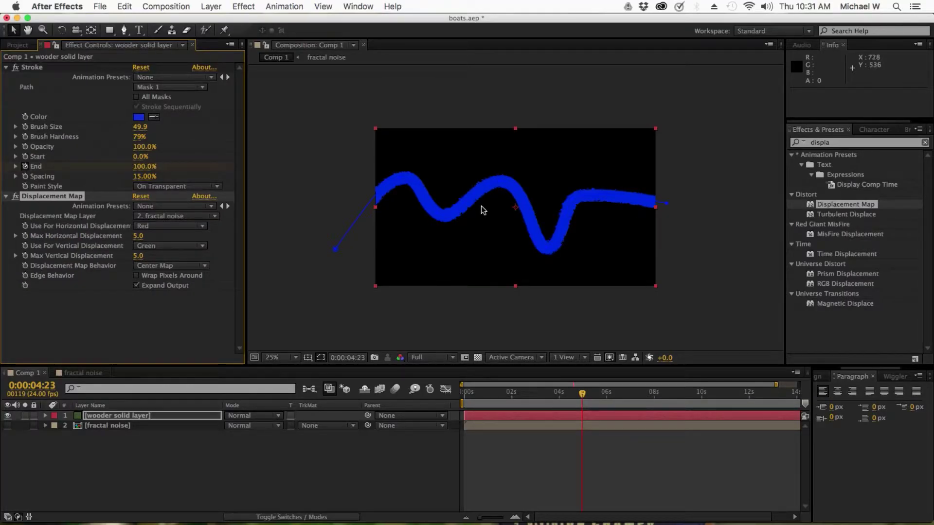
pyautogui.press('.')
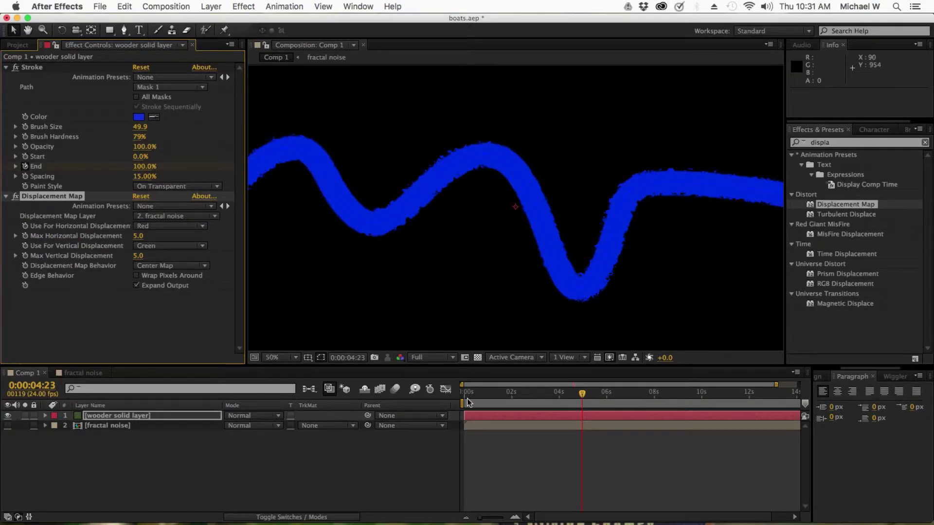
pyautogui.moveTo(468, 400); pyautogui.dragTo(527, 393)
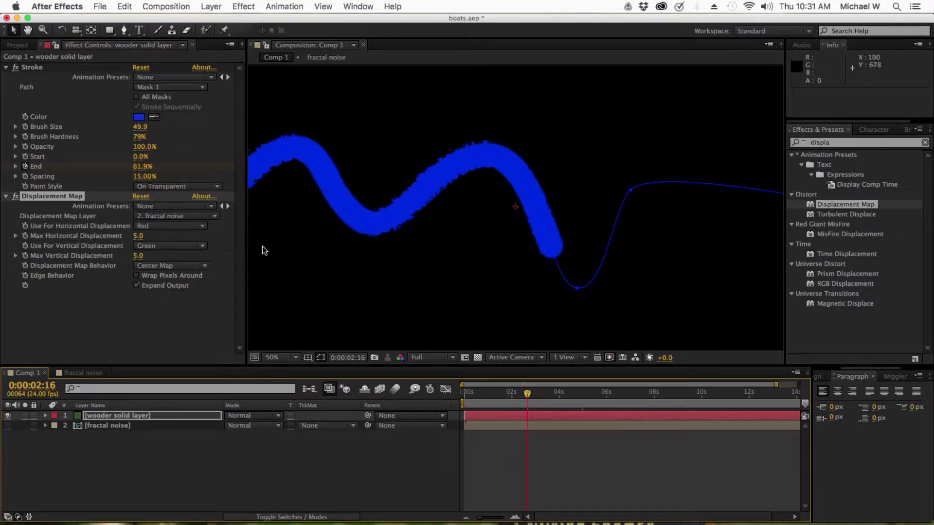
# Set the Displacement Map's Max Vertical Displacement to 15 and Max Horizontal Displacement to 25
pyautogui.click(138, 257)
pyautogui.write('15')
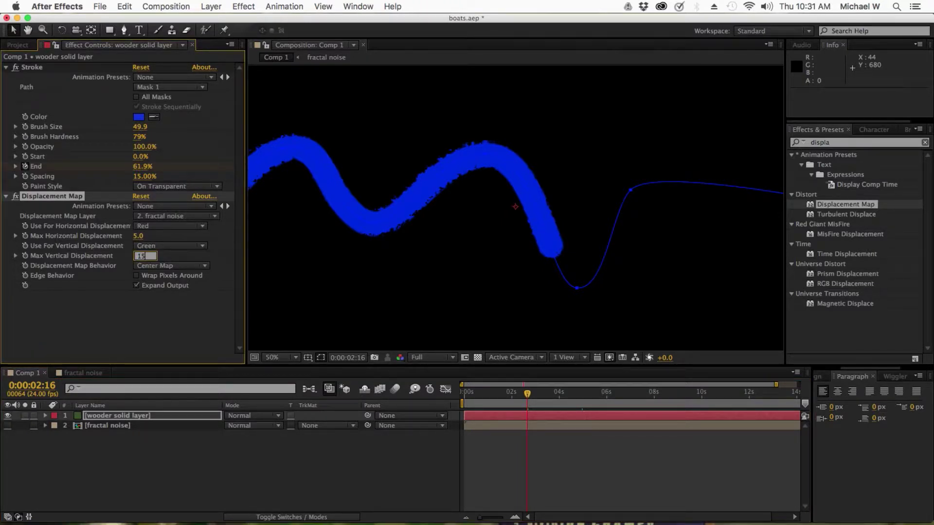
pyautogui.press('Return')
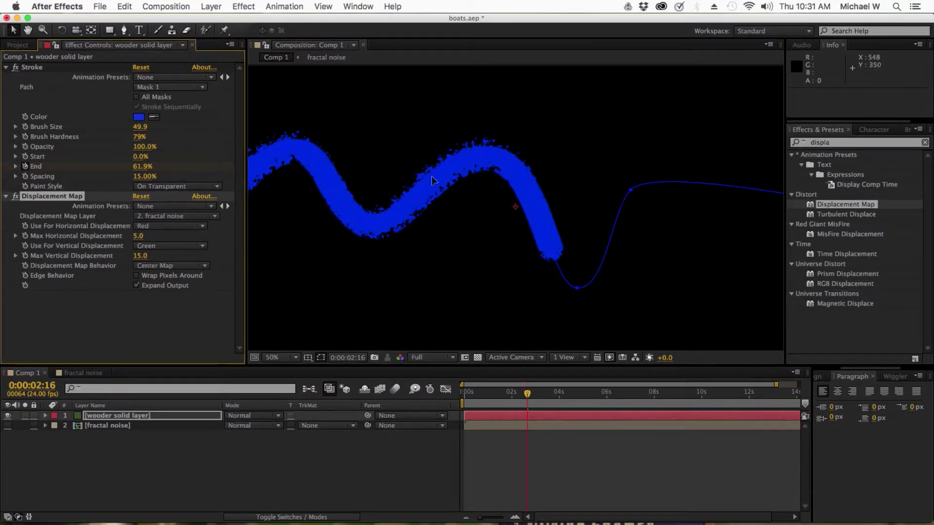
pyautogui.click(139, 236)
pyautogui.write('25')
pyautogui.press('Return')
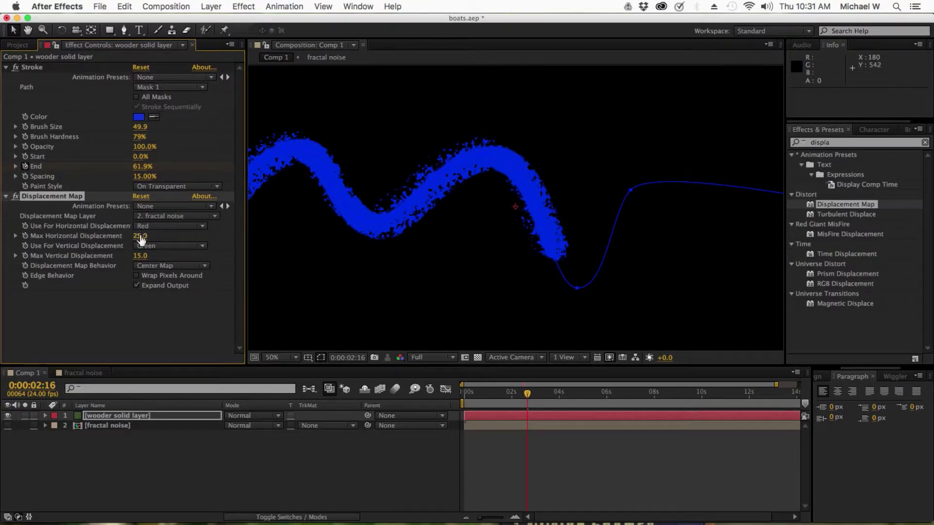
pyautogui.moveTo(366, 260); pyautogui.dragTo(411, 263)
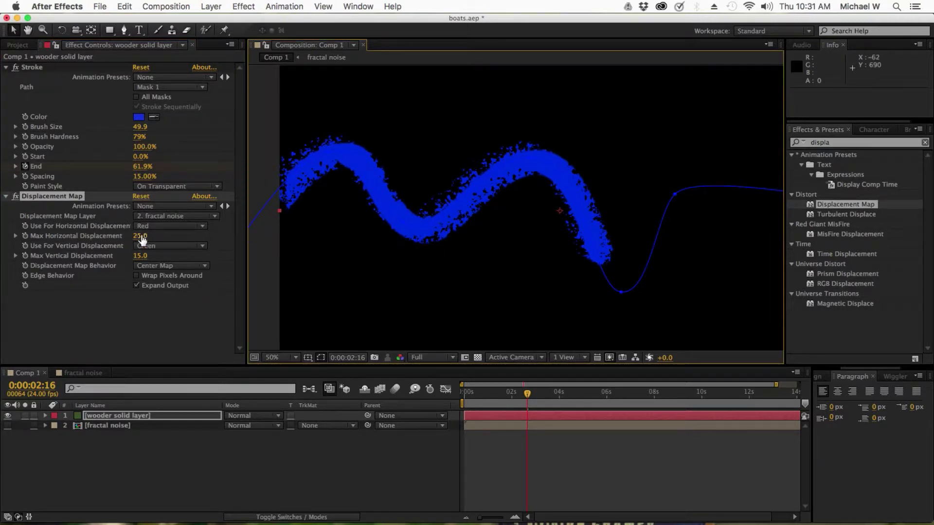
# Try Alpha and Blue as the channel used for horizontal displacement
pyautogui.click(172, 227)
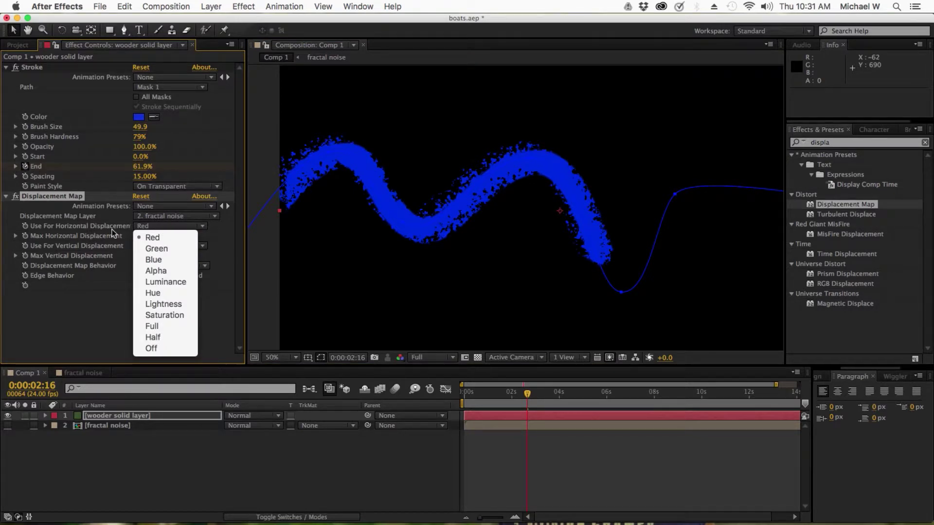
pyautogui.click(155, 277)
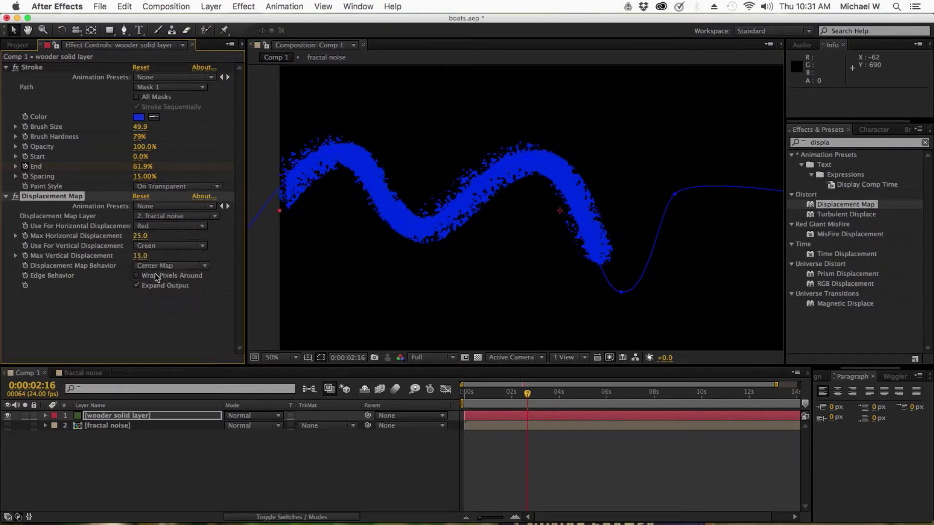
pyautogui.click(170, 246)
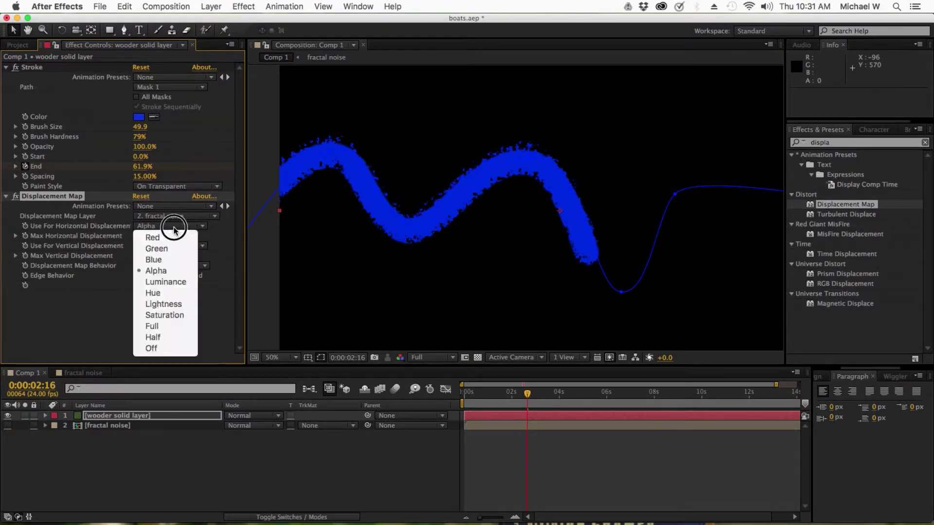
pyautogui.click(166, 258)
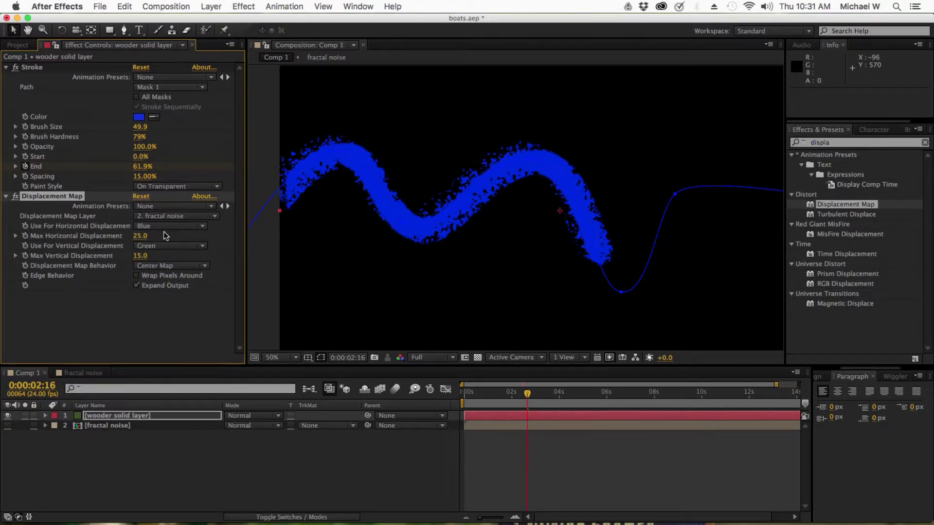
# Try Blue and Alpha as the channel used for vertical displacement
pyautogui.click(168, 246)
pyautogui.click(163, 281)
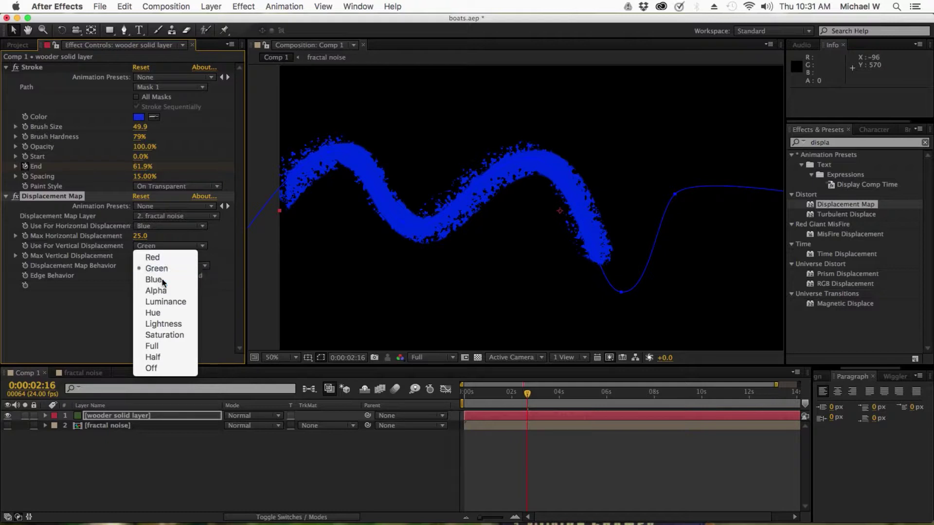
pyautogui.click(168, 245)
pyautogui.click(170, 291)
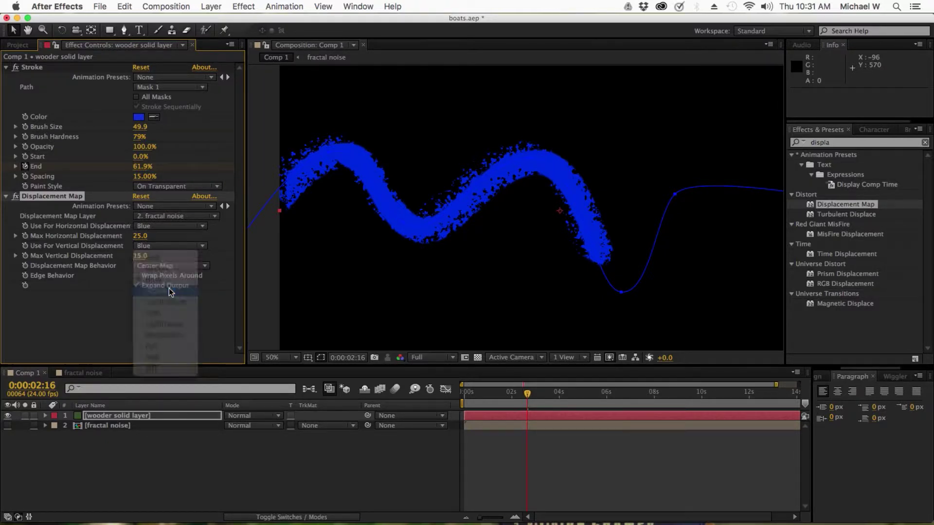
pyautogui.click(164, 246)
pyautogui.click(110, 302)
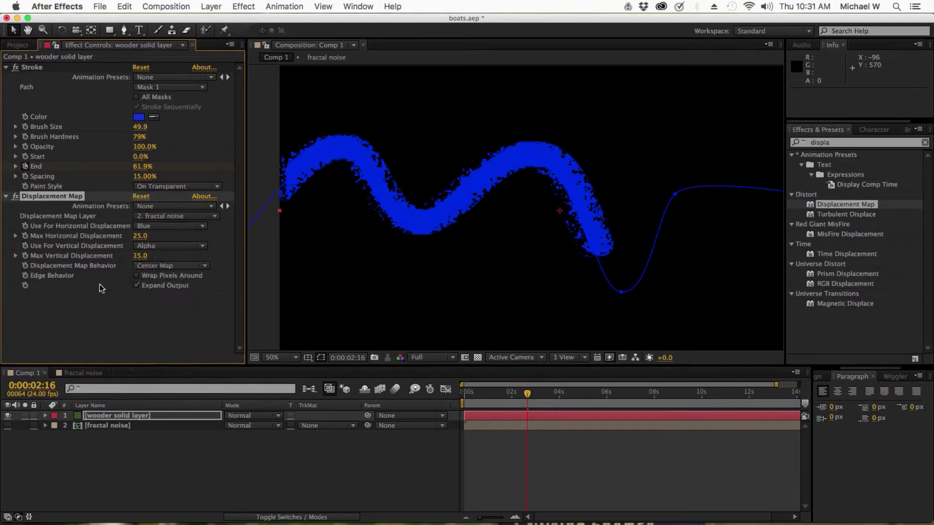
# Undo the trial channel changes for the vertical and horizontal displacement
pyautogui.press('super+z')
pyautogui.press('super+z')
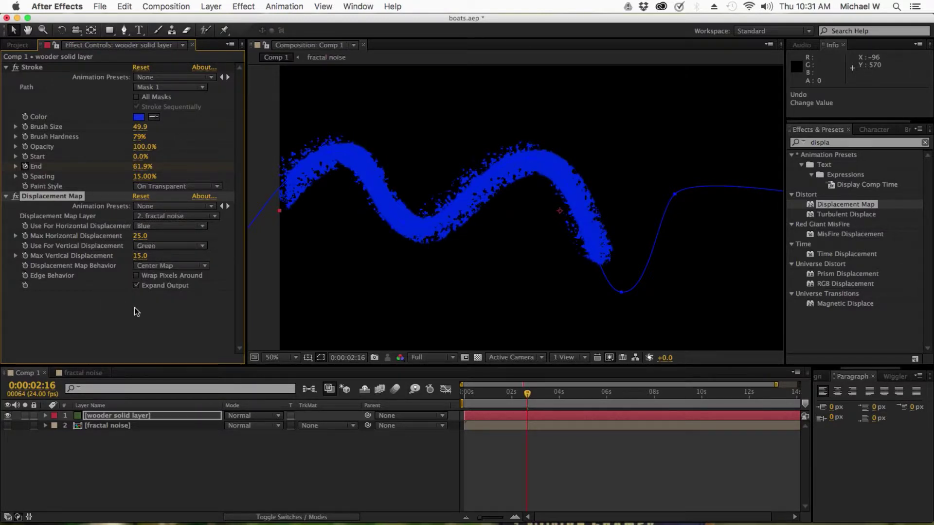
pyautogui.press('super+z')
pyautogui.press('super+z')
# Set the Displacement Map's Max Vertical Displacement to 5 and Max Horizontal Displacement to 24
pyautogui.moveTo(140, 256)
pyautogui.mouseDown()
pyautogui.moveTo(313, 254)
pyautogui.moveTo(184, 265)
pyautogui.moveTo(335, 265)
pyautogui.moveTo(217, 265)
pyautogui.moveTo(156, 278)
pyautogui.mouseUp()
pyautogui.moveTo(138, 236); pyautogui.dragTo(140, 242)
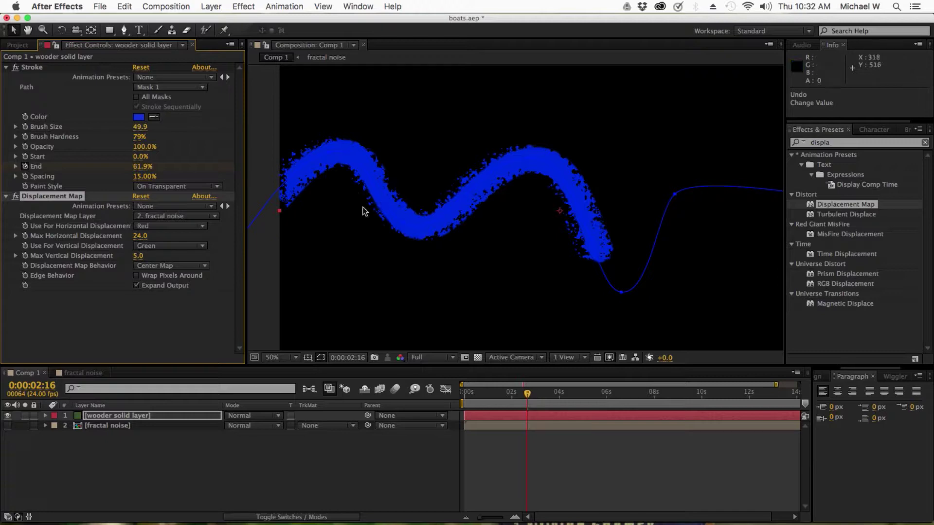
# Lock the effect controls to the fractal noise layer and set its Scale to 248 while viewing Comp 1
pyautogui.click(83, 374)
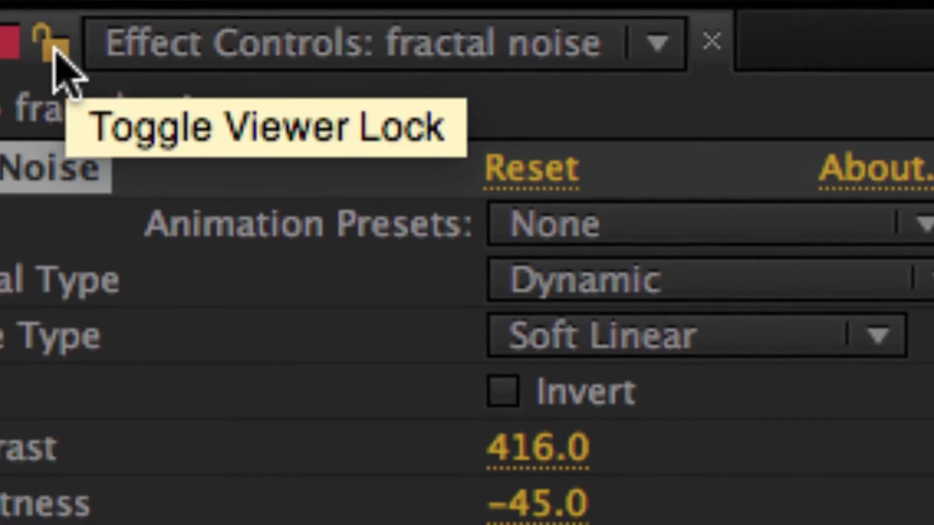
pyautogui.click(49, 49)
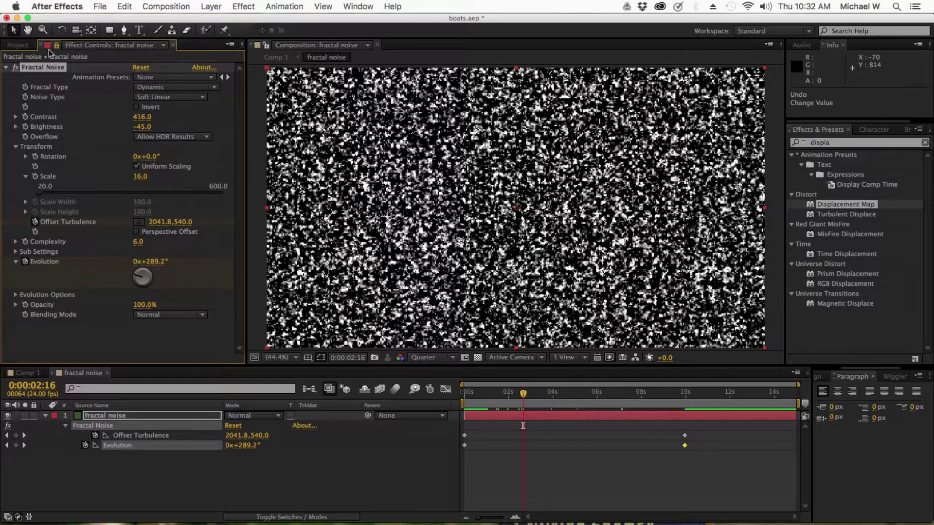
pyautogui.click(25, 373)
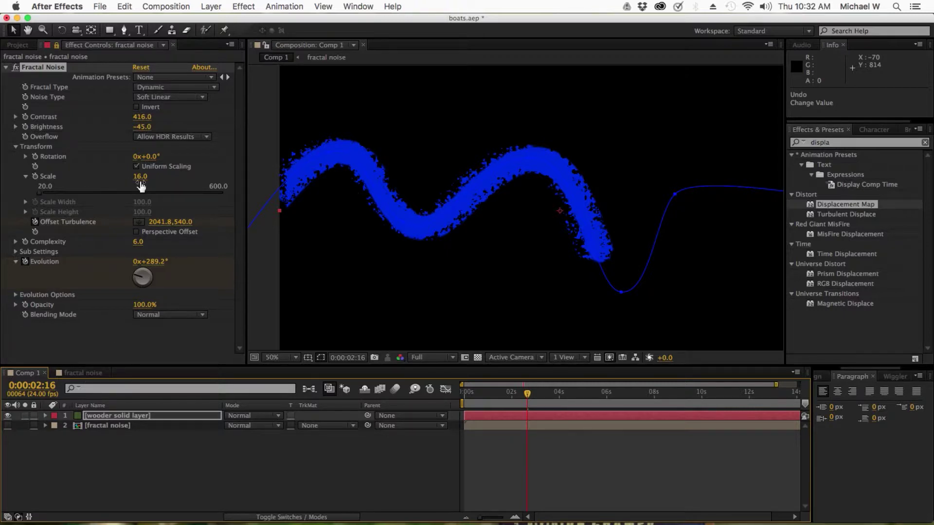
pyautogui.moveTo(140, 177); pyautogui.dragTo(384, 192)
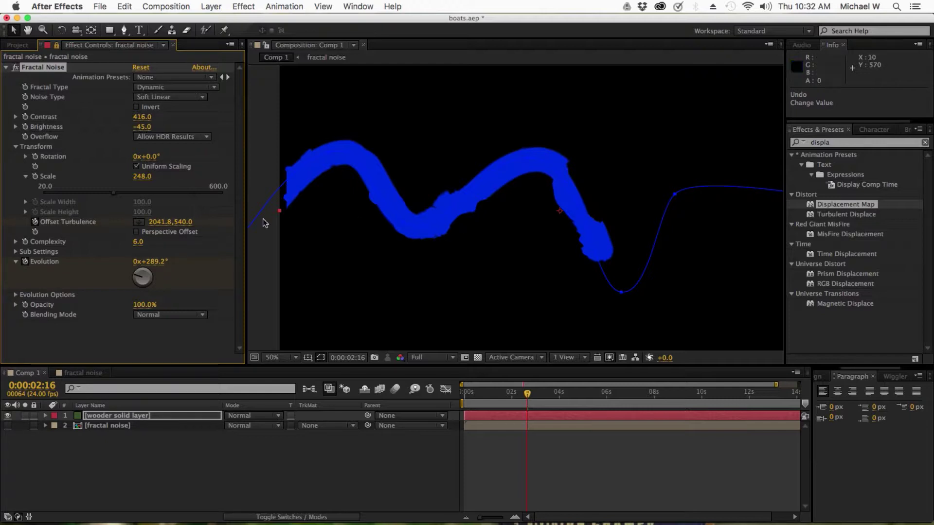
# Set the Fractal Noise scale to 68 and unlock the effect controls from the fractal noise layer
pyautogui.moveTo(140, 176); pyautogui.dragTo(86, 254)
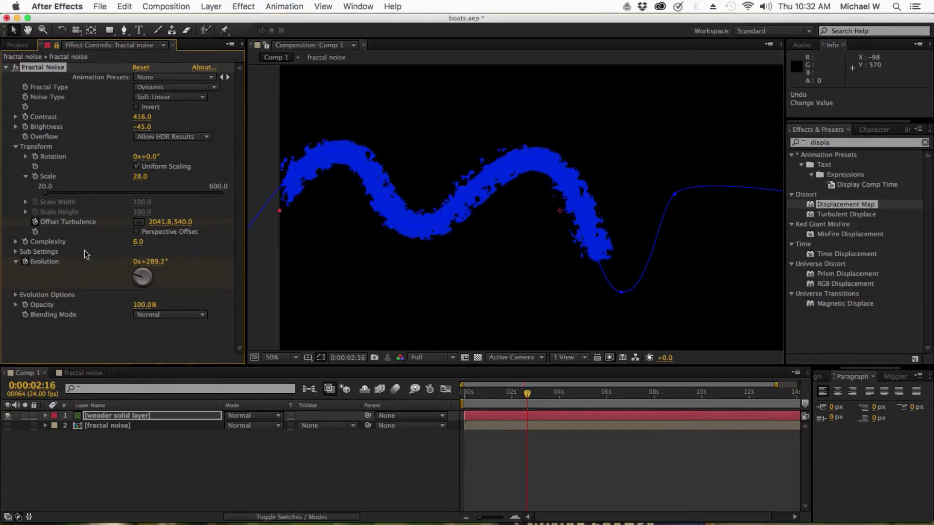
pyautogui.moveTo(139, 171); pyautogui.dragTo(330, 158)
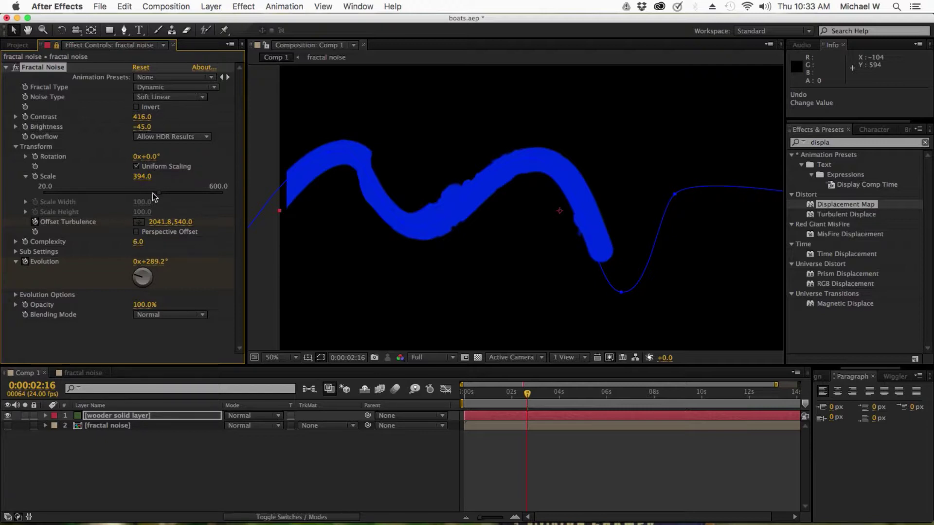
pyautogui.moveTo(153, 195); pyautogui.dragTo(58, 284)
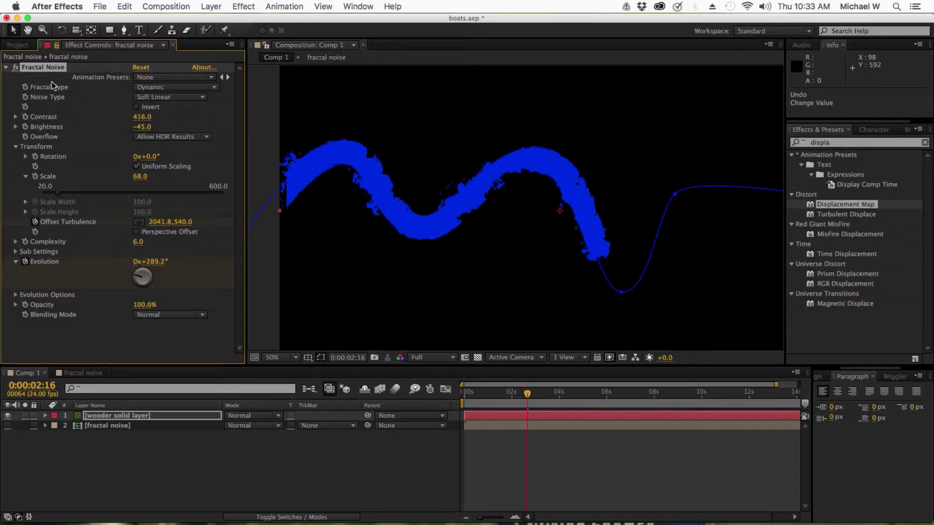
pyautogui.click(55, 47)
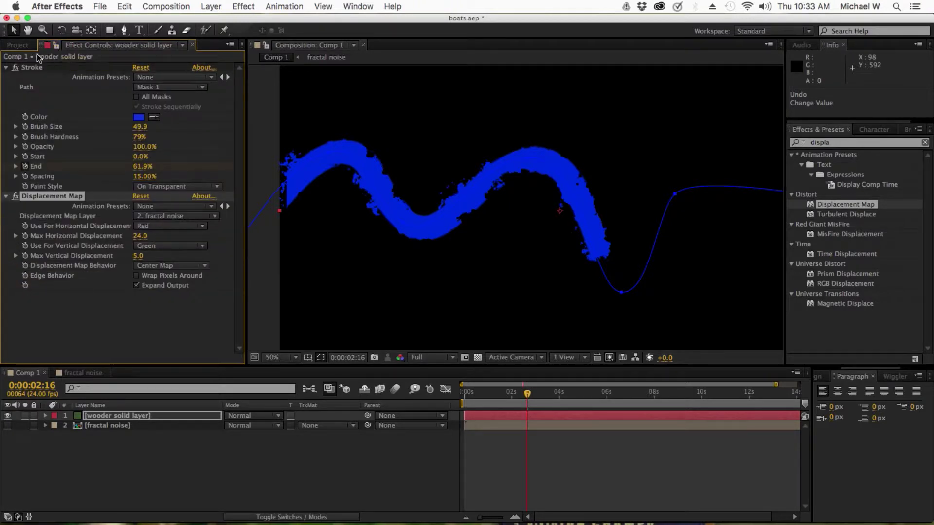
# Select the wooder solid layer, move the current time to 0:00:04:03 and set the preview resolution to Quarter
pyautogui.click(27, 374)
pyautogui.press('super+Down')
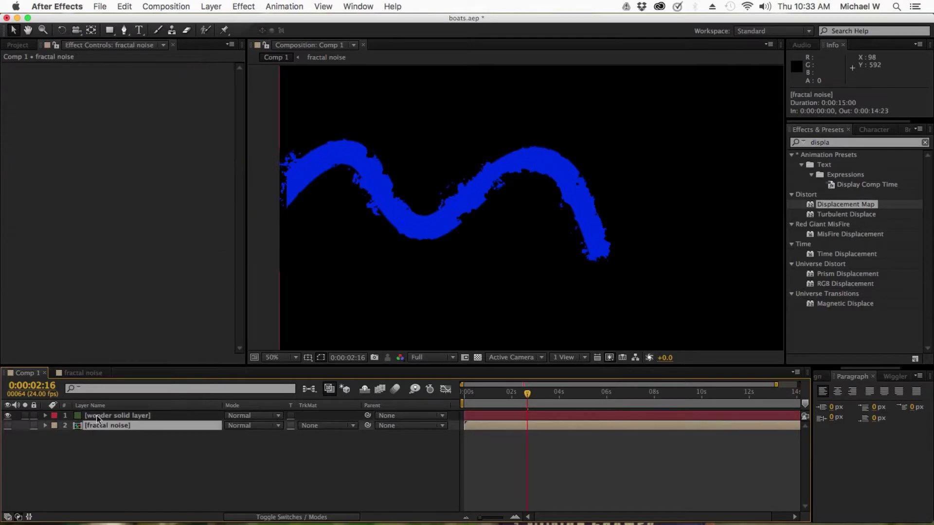
pyautogui.click(98, 416)
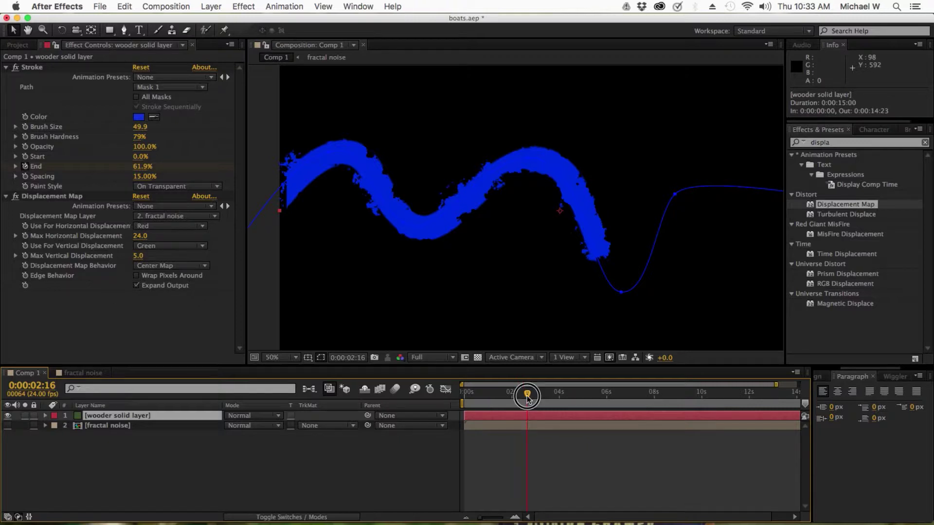
pyautogui.moveTo(527, 394)
pyautogui.mouseDown()
pyautogui.moveTo(462, 399)
pyautogui.moveTo(562, 398)
pyautogui.mouseUp()
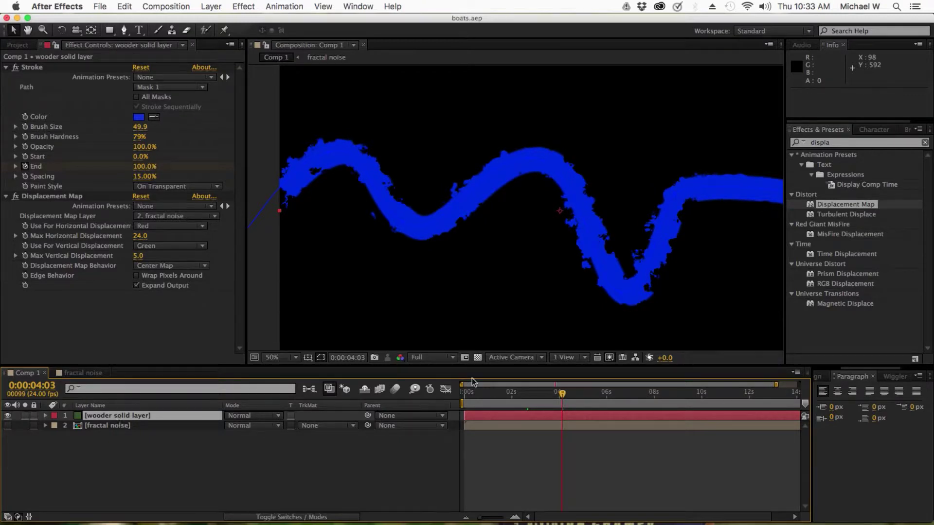
pyautogui.click(429, 358)
pyautogui.click(433, 420)
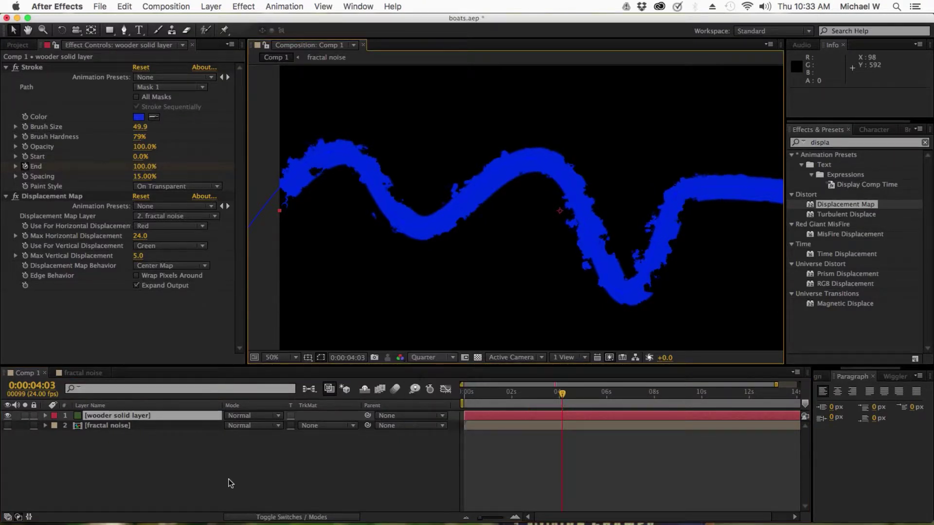
# Duplicate the wooder solid layer and rename the copy "wooder inner layer"
pyautogui.press('super+d')
pyautogui.rightClick(125, 416)
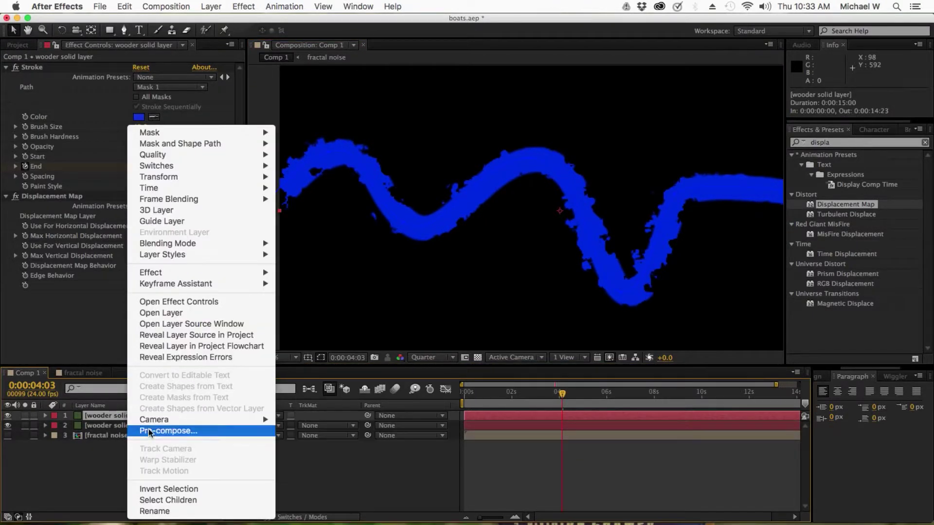
pyautogui.click(152, 511)
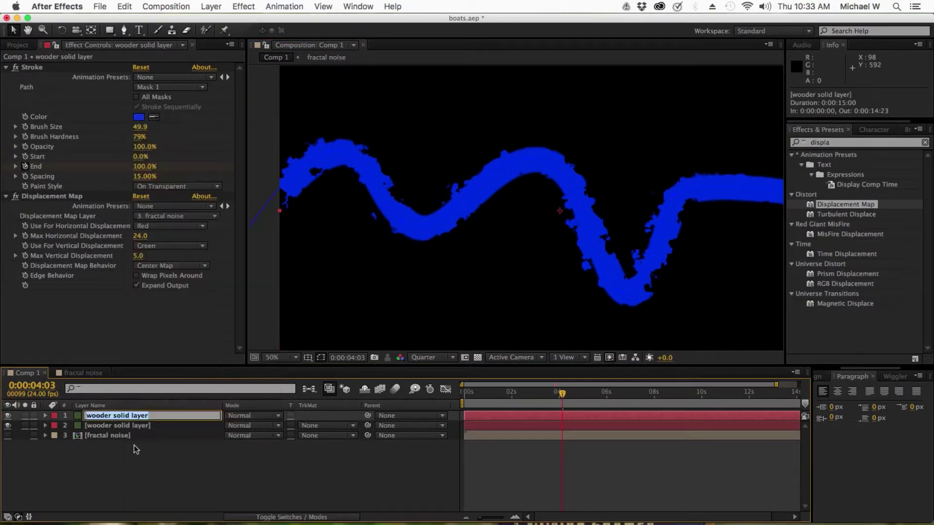
pyautogui.moveTo(113, 416); pyautogui.dragTo(202, 426)
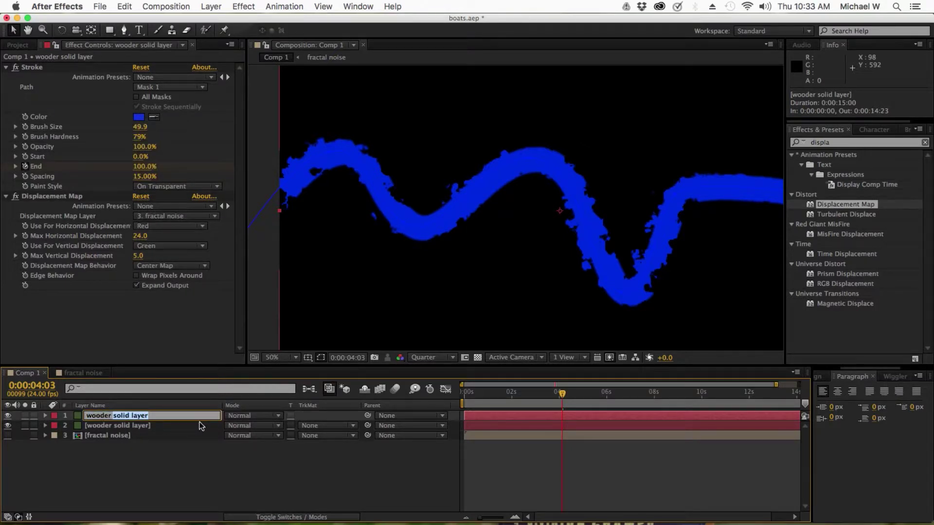
pyautogui.write('inner layer')
pyautogui.press('Return')
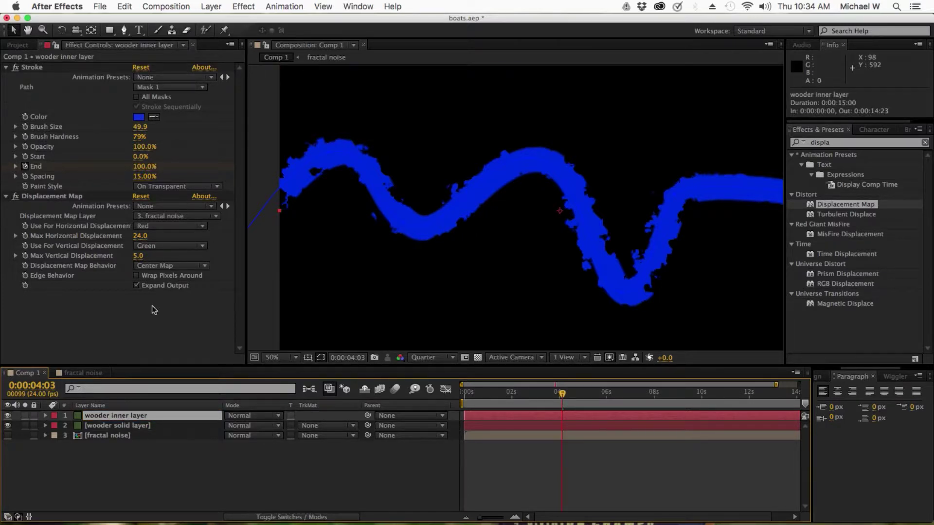
# Copy the fractal noise layer from inside the fractal noise composition and paste it into Comp 1
pyautogui.click(101, 438)
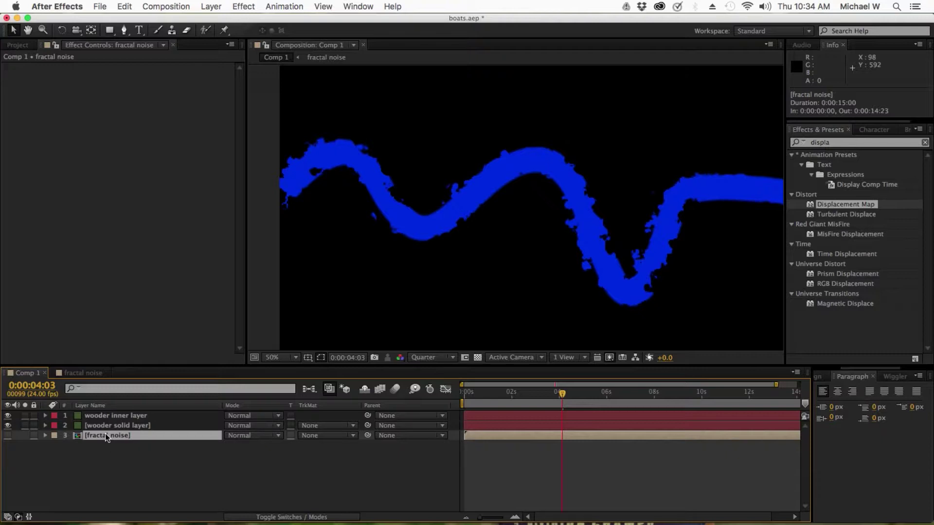
pyautogui.doubleClick(106, 435)
pyautogui.click(104, 417)
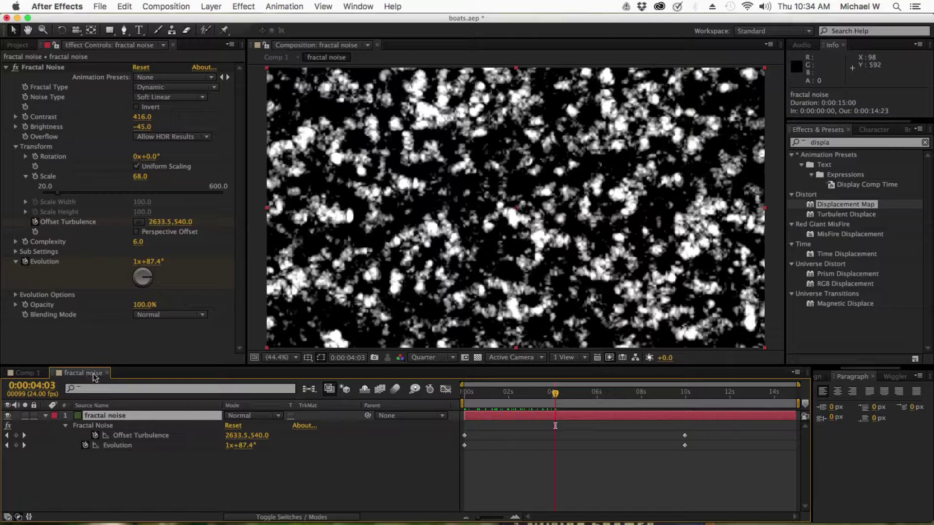
pyautogui.click(24, 373)
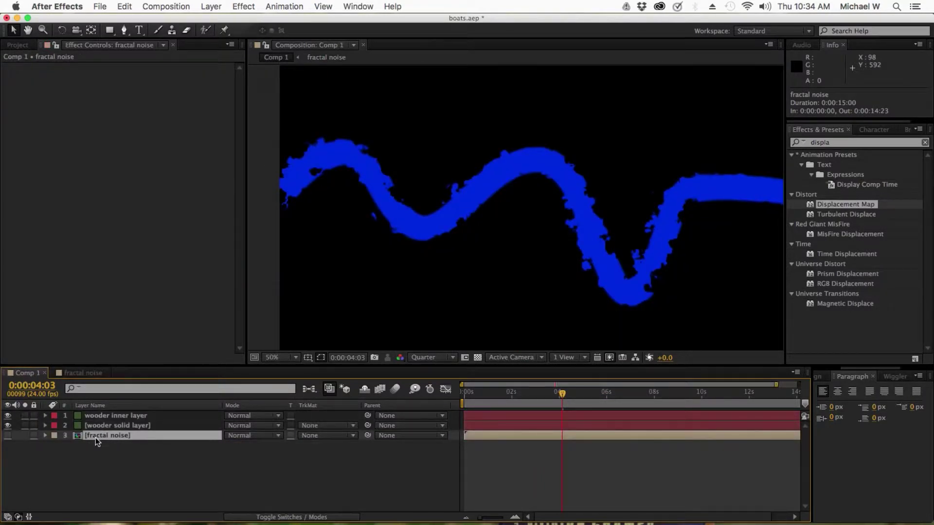
pyautogui.click(85, 378)
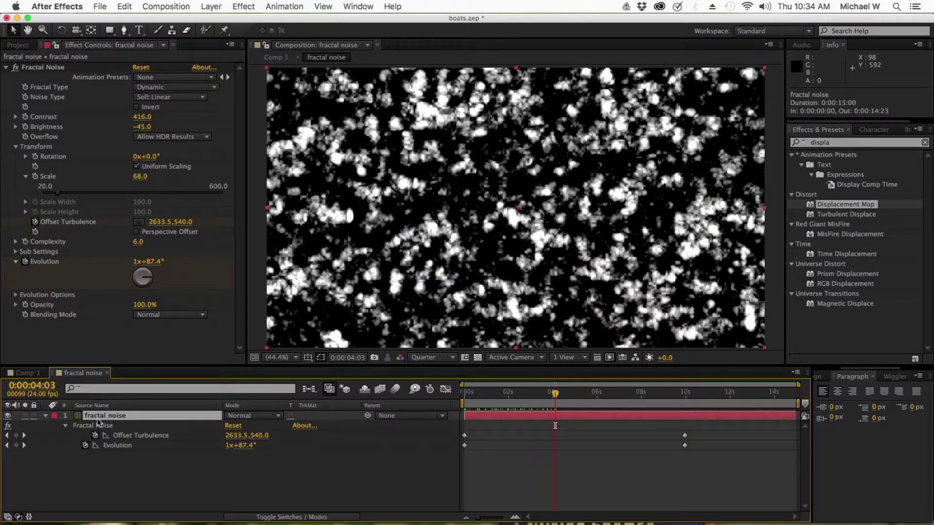
pyautogui.press('super+c')
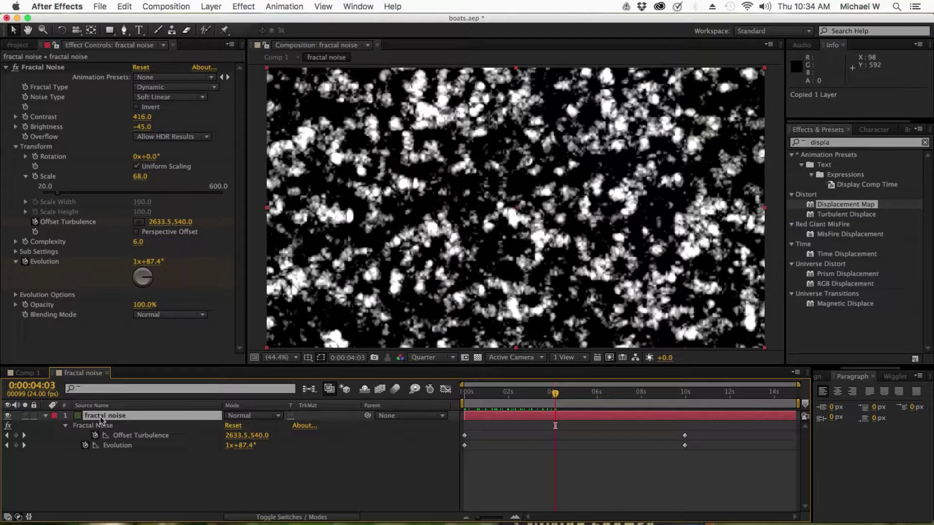
pyautogui.hotkey('shift', ',')
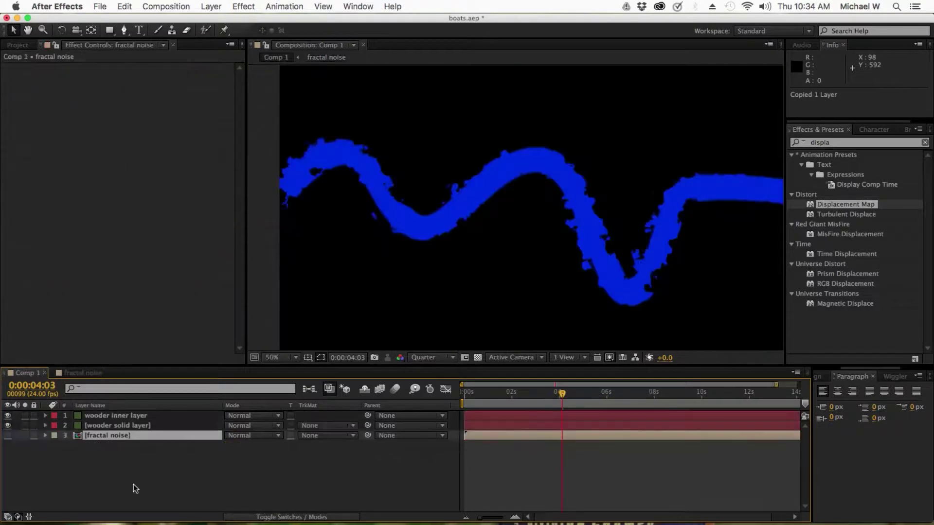
pyautogui.click(127, 478)
pyautogui.press('super+v')
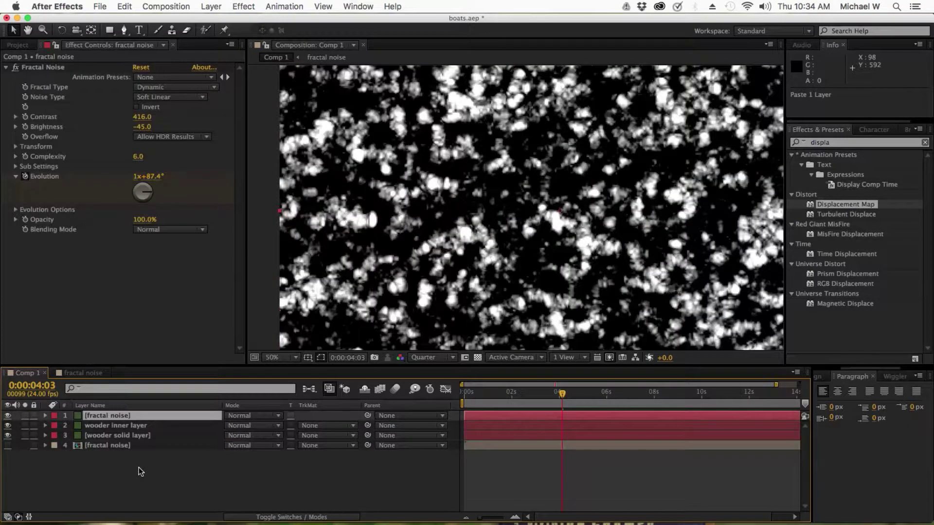
# Rename the pasted noise layer "fractal noise inner" and move it below all other layers
pyautogui.rightClick(114, 416)
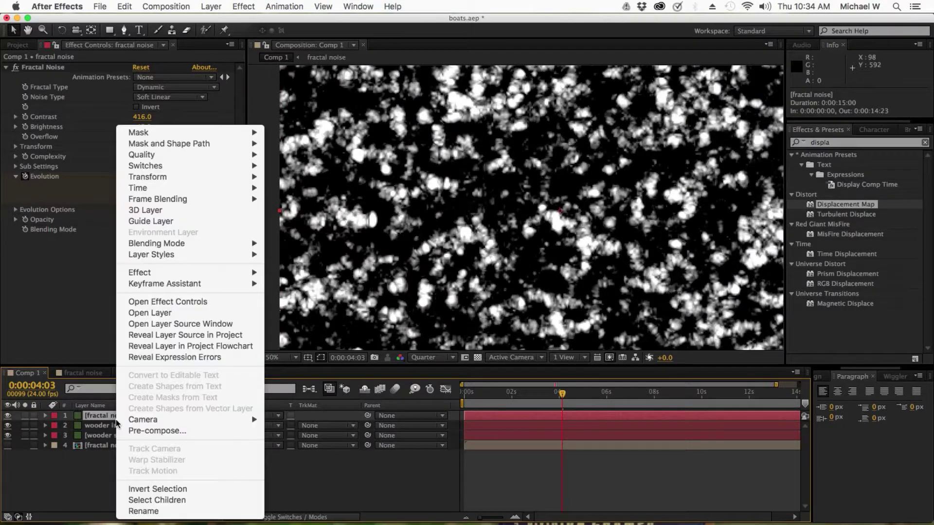
pyautogui.click(143, 510)
pyautogui.write('fractal noise in')
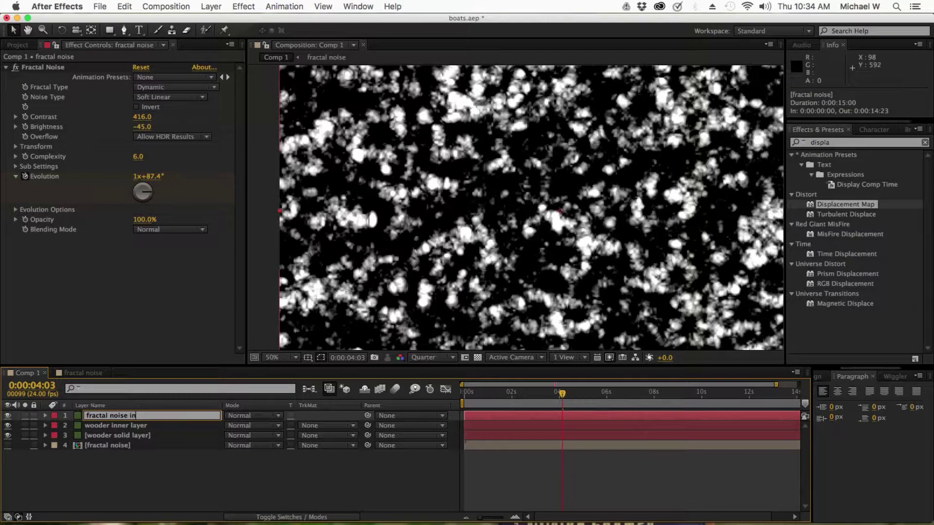
pyautogui.write('ner')
pyautogui.press('Return')
pyautogui.moveTo(113, 415); pyautogui.dragTo(126, 461)
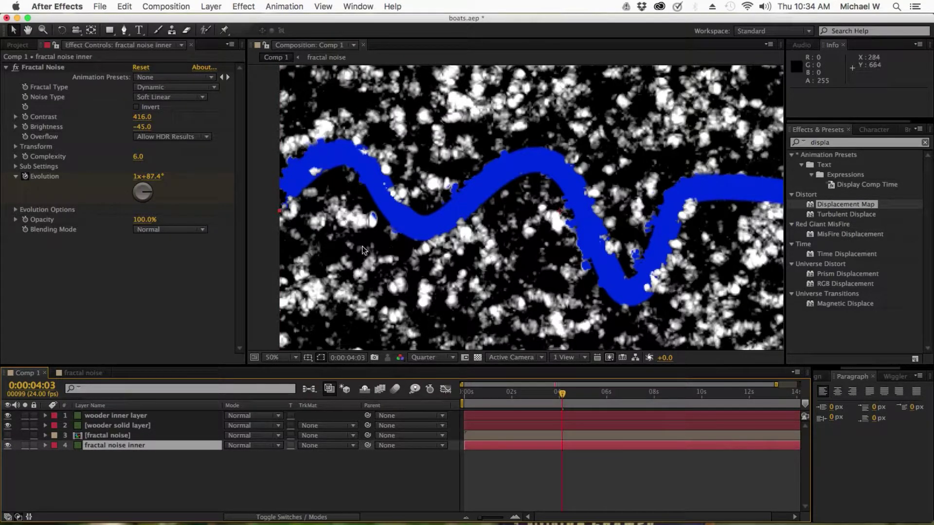
# Set the Fractal Noise scale of the fractal noise inner layer to 321 and hide that layer
pyautogui.click(110, 448)
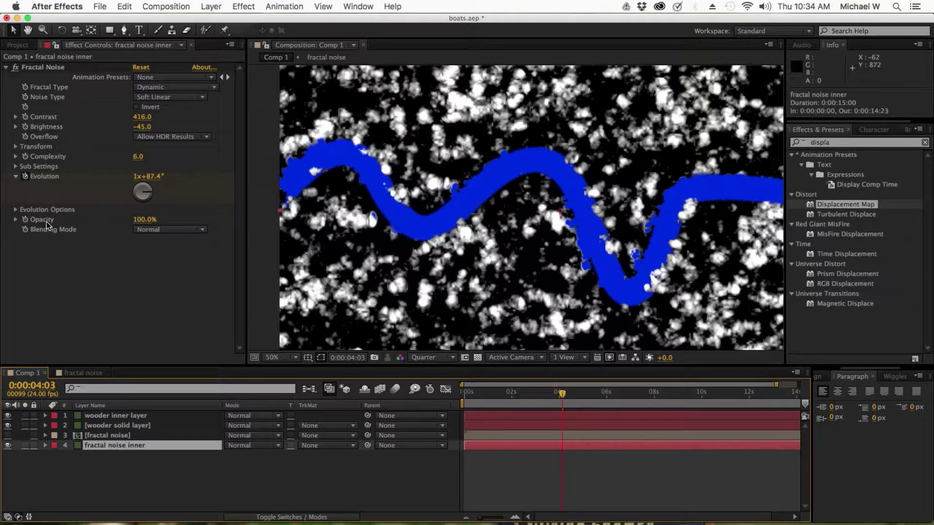
pyautogui.click(15, 146)
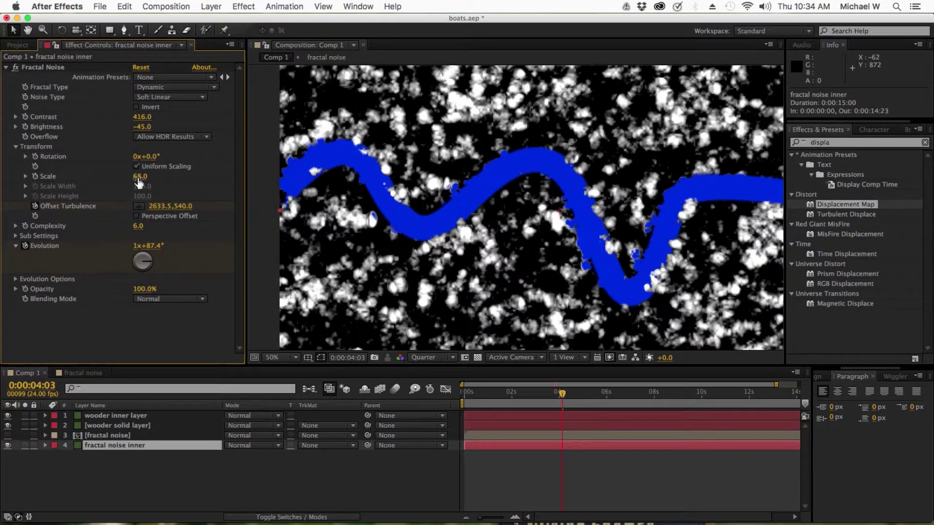
pyautogui.moveTo(138, 182); pyautogui.dragTo(284, 177)
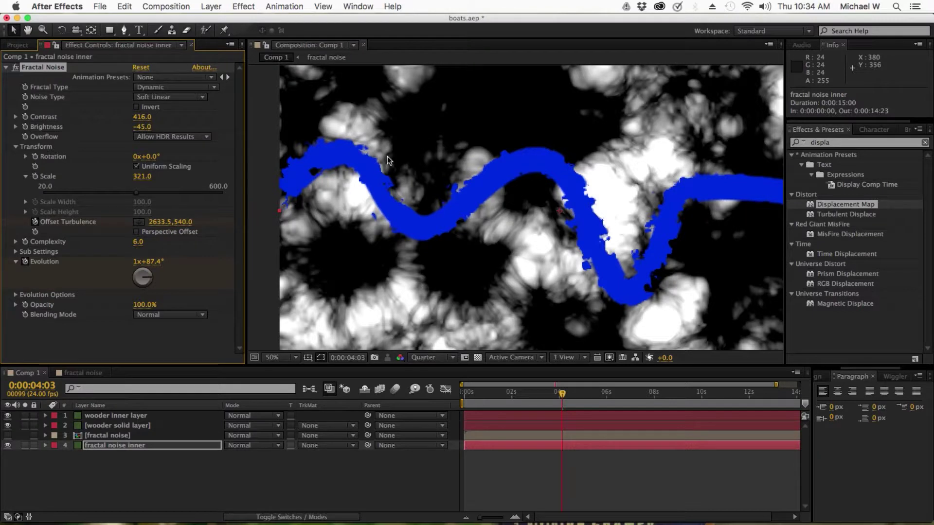
pyautogui.click(7, 445)
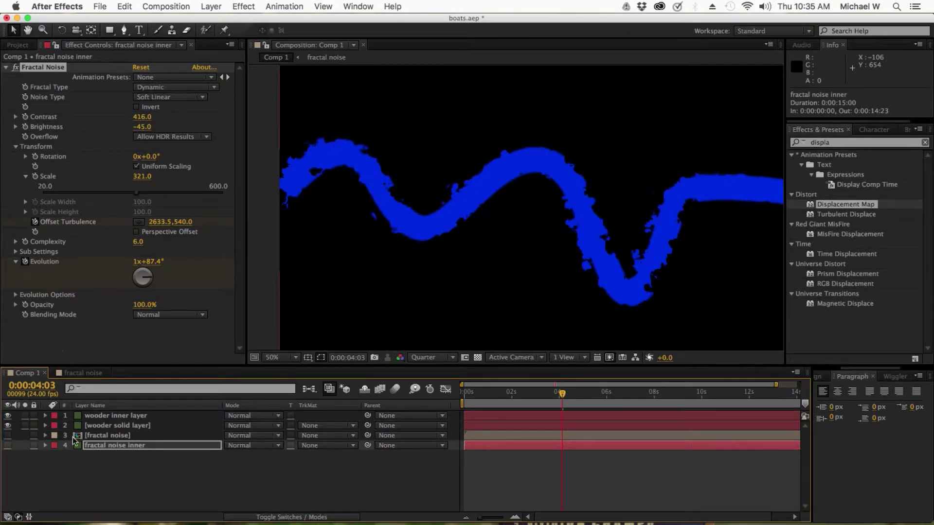
# Set the displacement map layer of the wooder inner layer to fractal noise inner
pyautogui.click(113, 420)
pyautogui.click(115, 416)
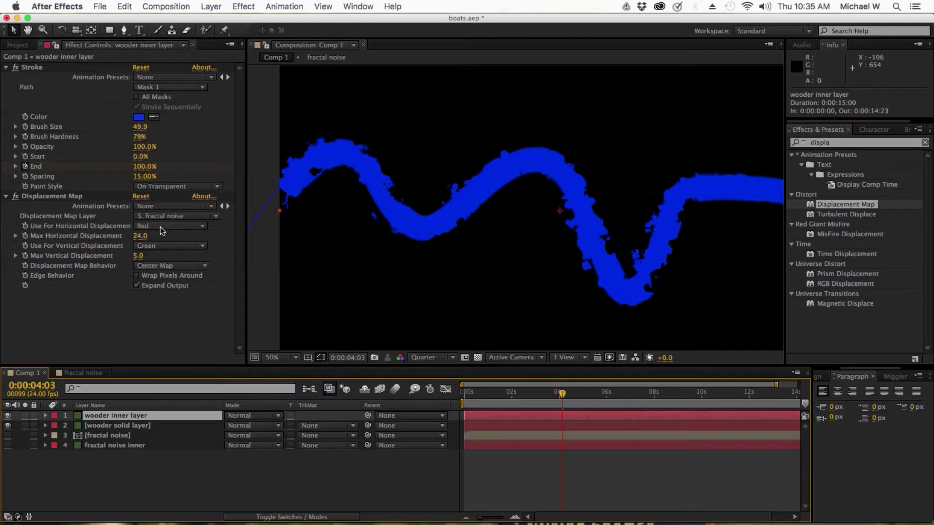
pyautogui.click(204, 217)
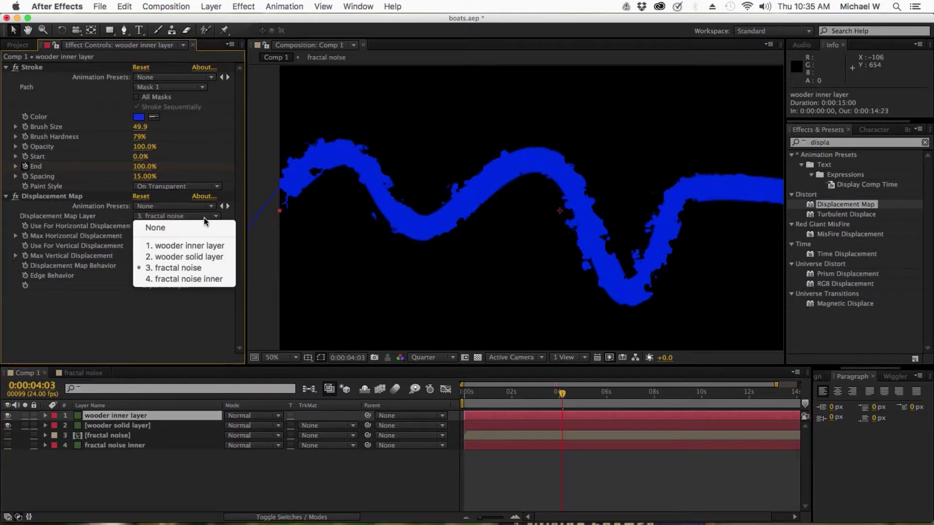
pyautogui.click(199, 279)
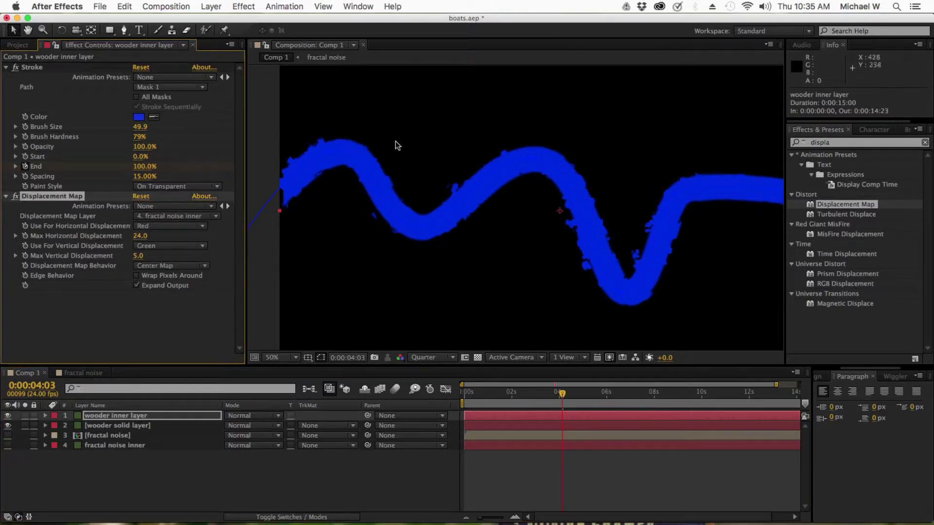
pyautogui.click(138, 118)
pyautogui.click(625, 358)
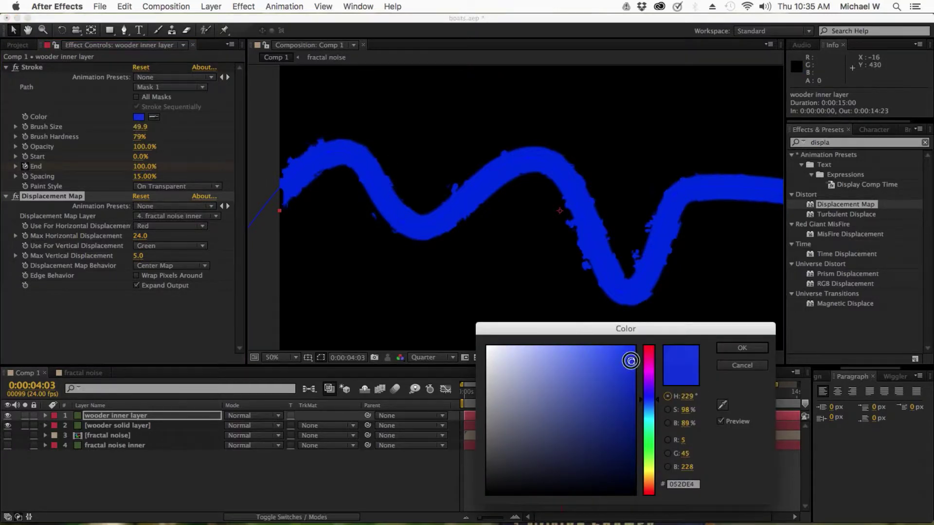
pyautogui.moveTo(625, 357)
pyautogui.mouseDown()
pyautogui.moveTo(593, 355)
pyautogui.moveTo(580, 378)
pyautogui.mouseUp()
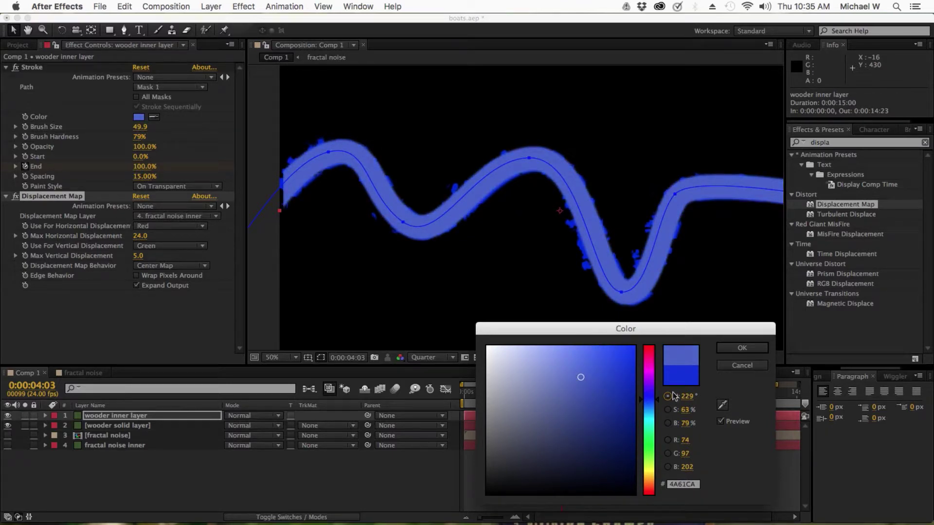
pyautogui.click(742, 366)
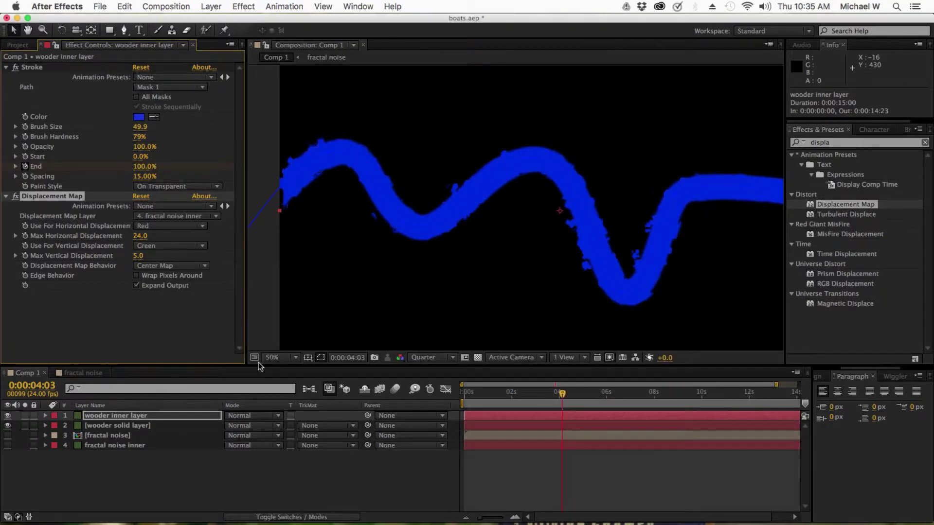
# Raise the brightness of the wooder inner layer's stroke color to 100%, giving the blue 002EFF
pyautogui.click(111, 420)
pyautogui.click(139, 117)
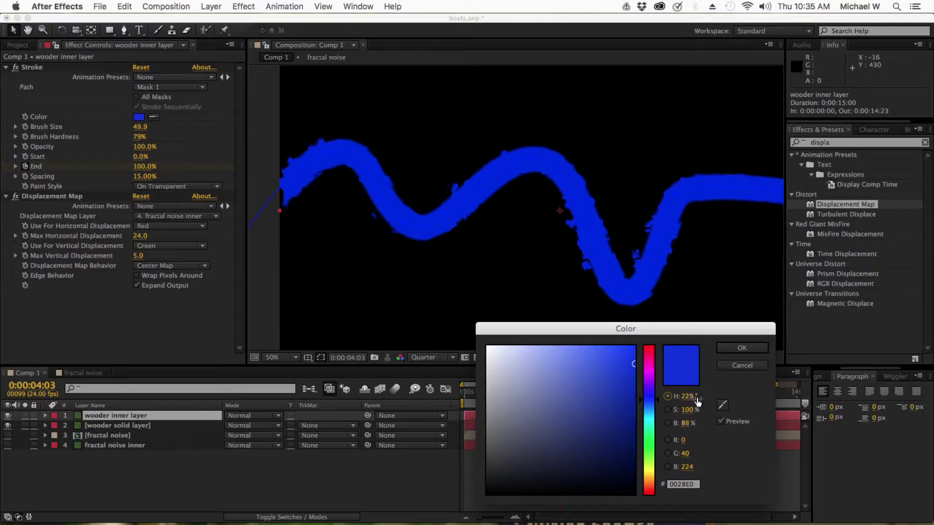
pyautogui.moveTo(685, 422)
pyautogui.mouseDown()
pyautogui.moveTo(661, 424)
pyautogui.moveTo(703, 425)
pyautogui.mouseUp()
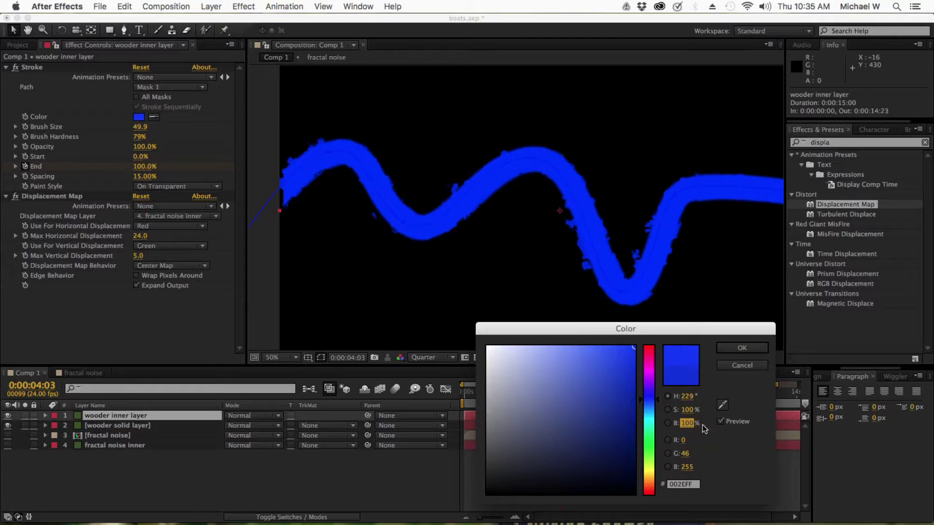
pyautogui.click(738, 350)
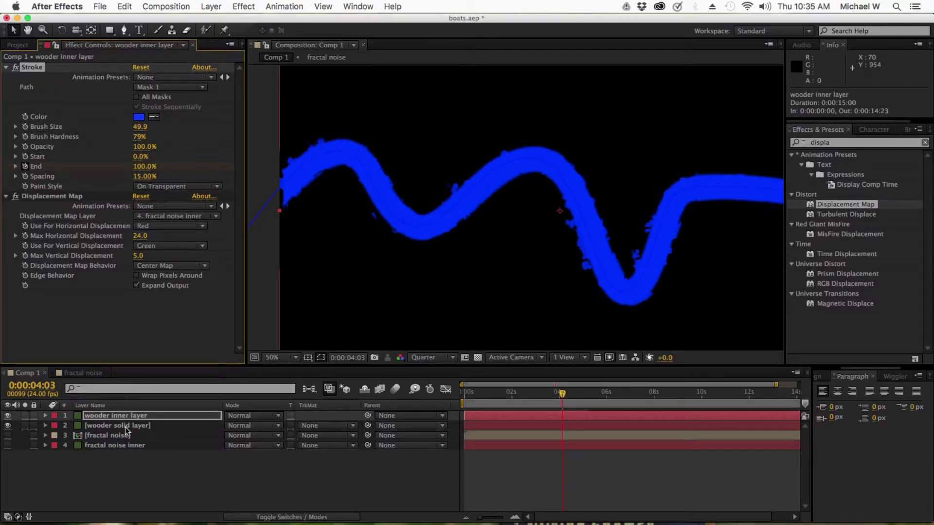
# Darken the wooder solid layer's stroke color by lowering its brightness
pyautogui.click(125, 427)
pyautogui.click(138, 116)
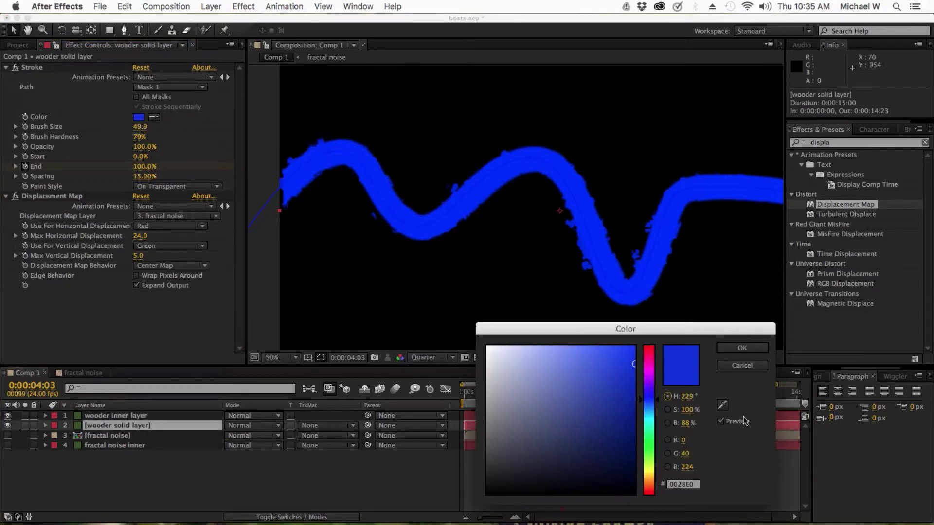
pyautogui.click(684, 423)
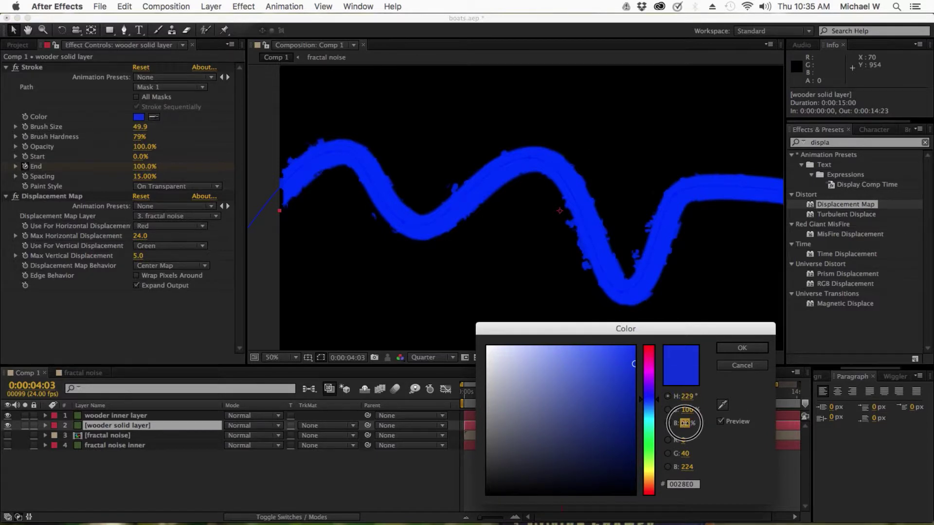
pyautogui.moveTo(684, 423); pyautogui.dragTo(670, 422)
pyautogui.press('Return')
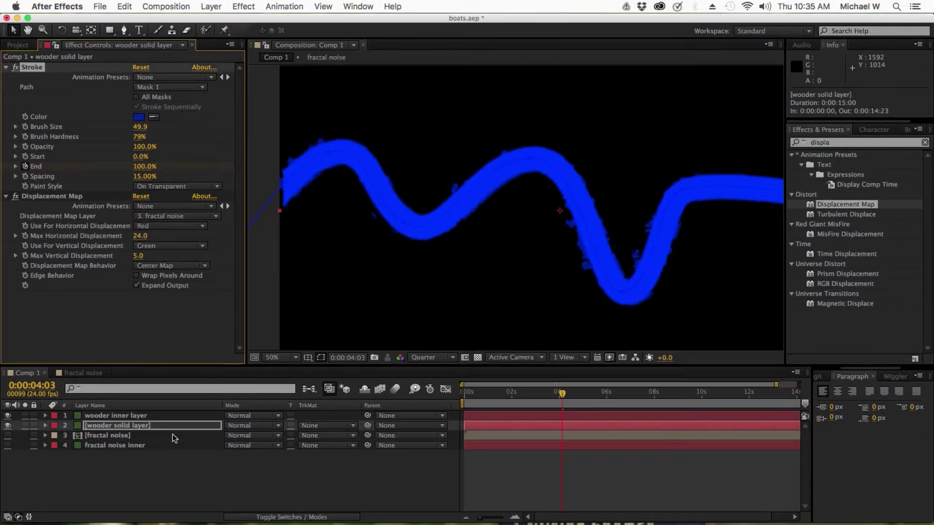
# Reduce the wooder inner layer's stroke brush size to 22.1 and set its Max Vertical Displacement to 14
pyautogui.click(139, 417)
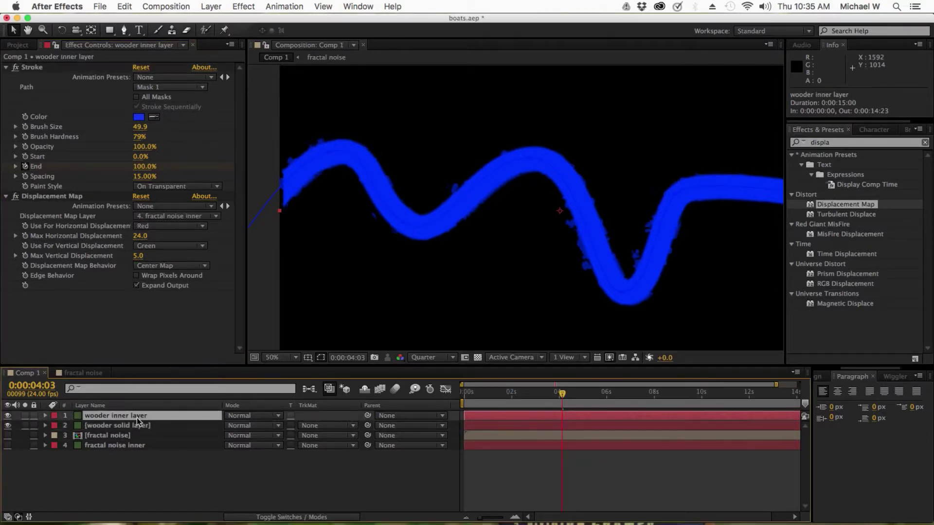
pyautogui.click(141, 128)
pyautogui.moveTo(141, 129)
pyautogui.mouseDown()
pyautogui.moveTo(119, 125)
pyautogui.moveTo(61, 144)
pyautogui.moveTo(121, 130)
pyautogui.moveTo(97, 137)
pyautogui.mouseUp()
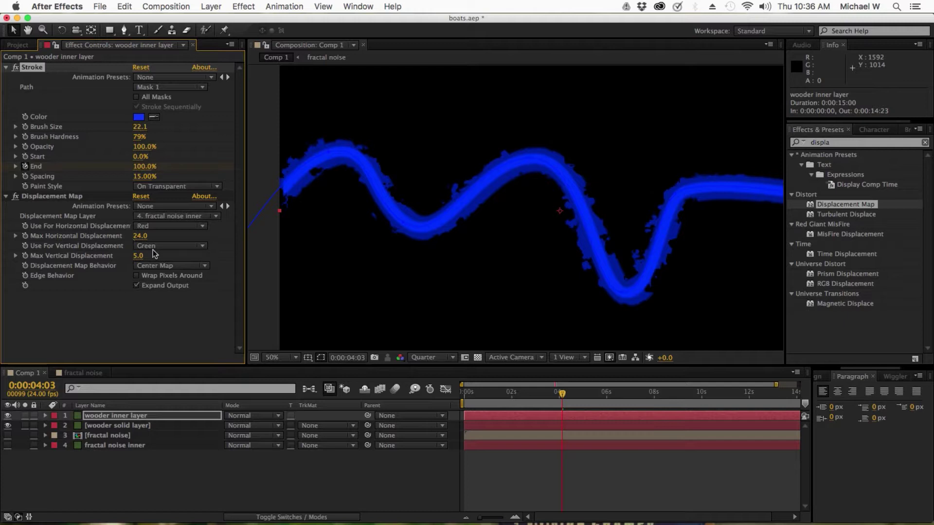
pyautogui.moveTo(140, 238); pyautogui.dragTo(146, 260)
pyautogui.press('super+z')
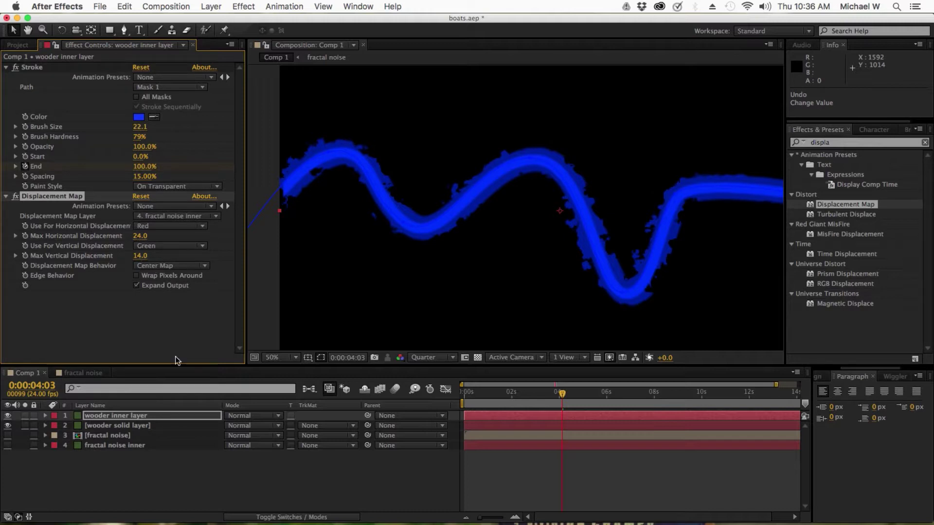
# Reduce the Fractal Noise scale of the fractal noise inner layer to 32
pyautogui.click(117, 446)
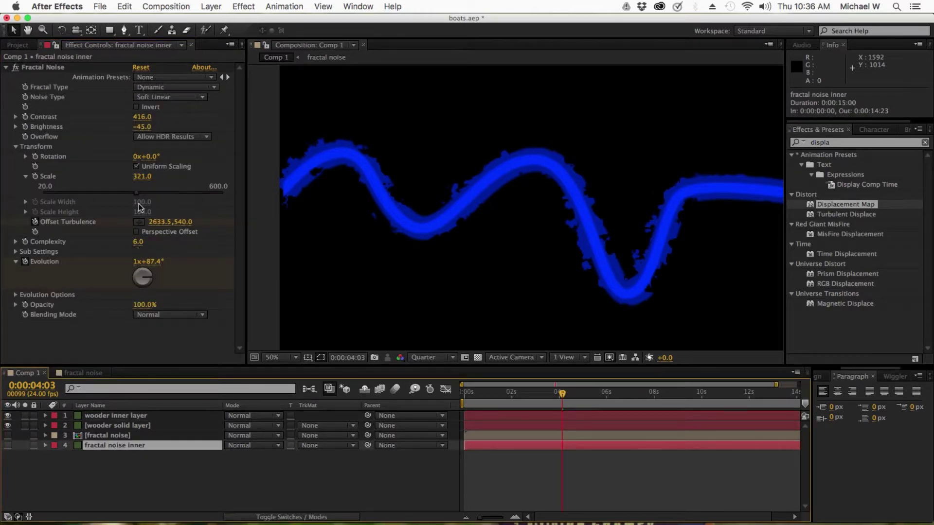
pyautogui.moveTo(136, 193); pyautogui.dragTo(87, 205)
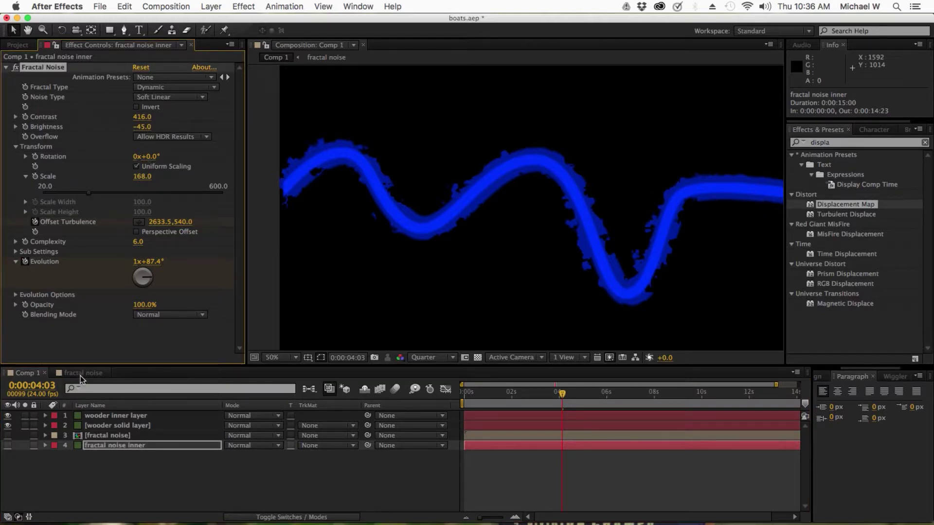
pyautogui.click(27, 373)
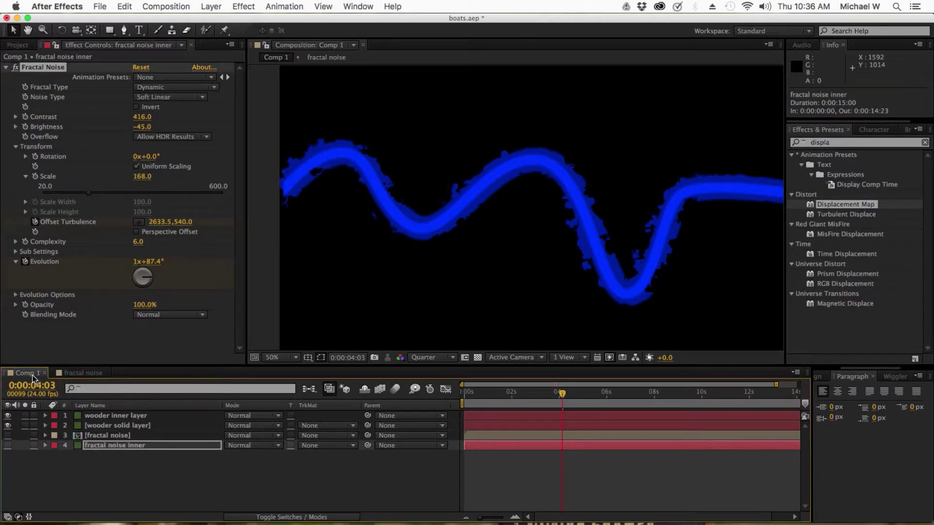
pyautogui.click(113, 476)
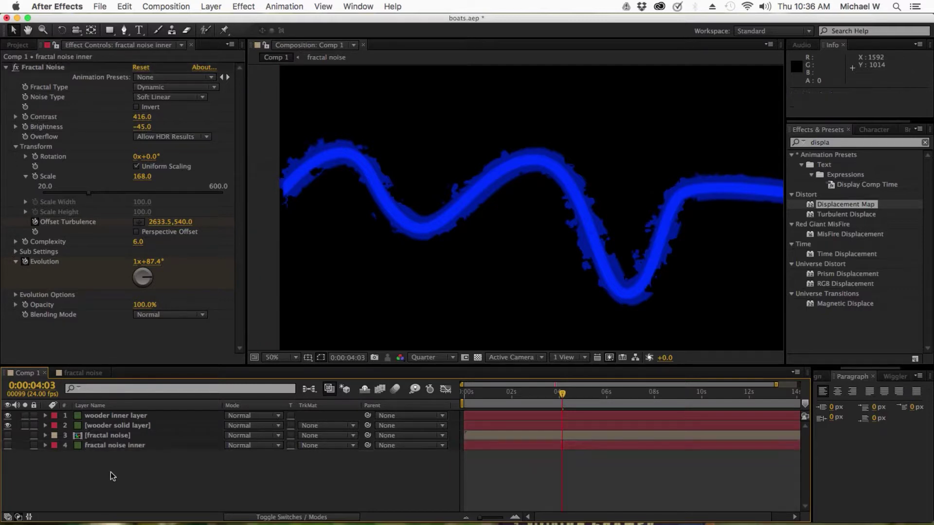
pyautogui.click(112, 415)
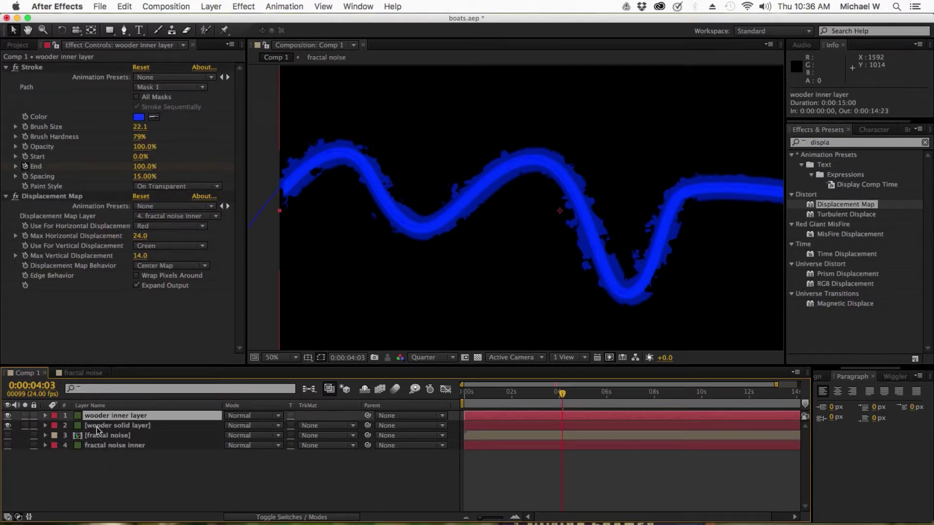
pyautogui.click(100, 446)
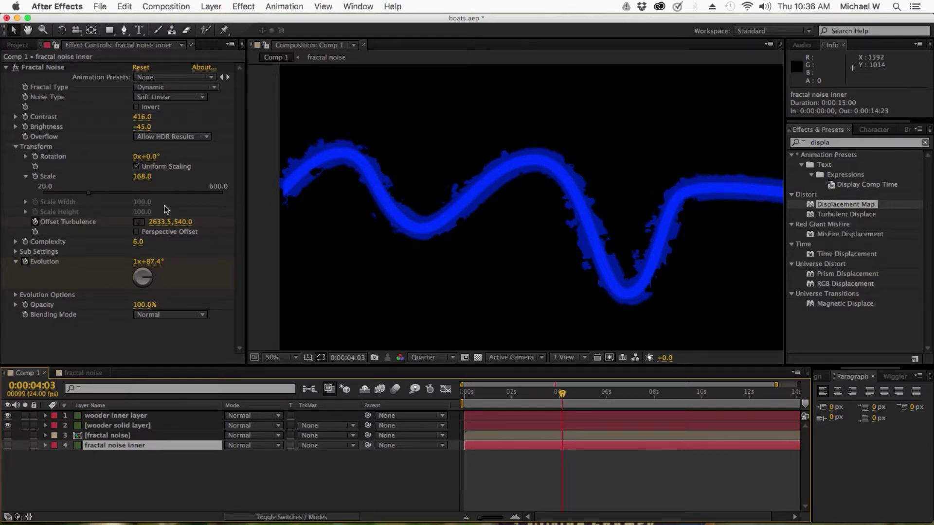
pyautogui.moveTo(142, 178); pyautogui.dragTo(50, 194)
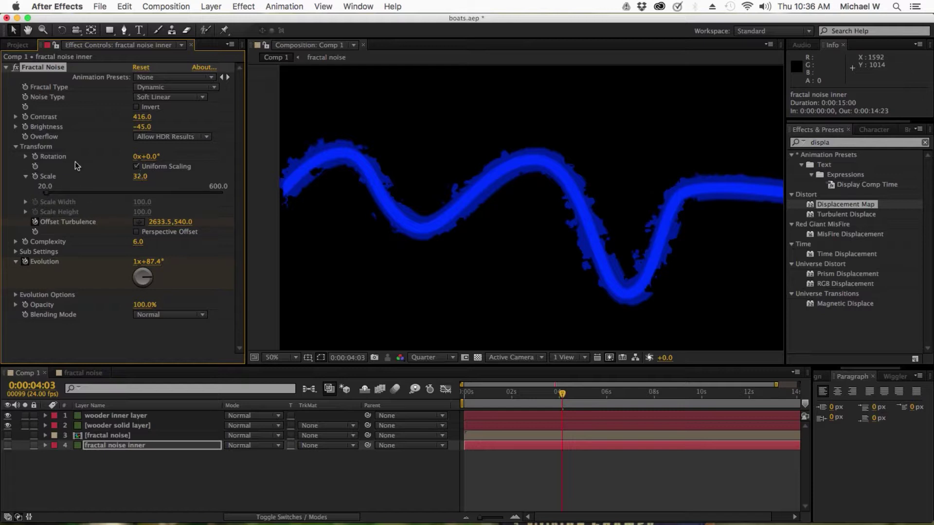
# Keep fractal noise inner as the wooder inner layer's displacement map and set its stroke brush size to 27.6
pyautogui.click(128, 425)
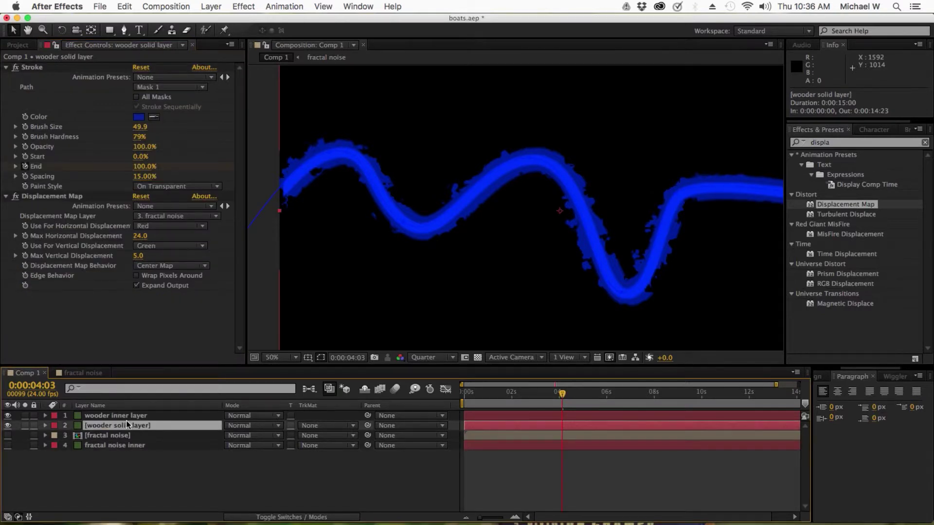
pyautogui.click(121, 415)
pyautogui.click(191, 219)
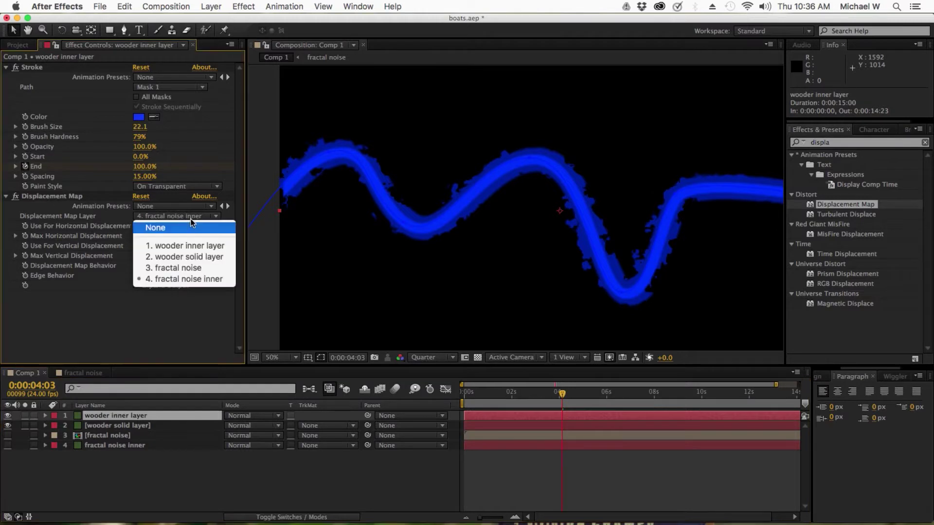
pyautogui.click(188, 279)
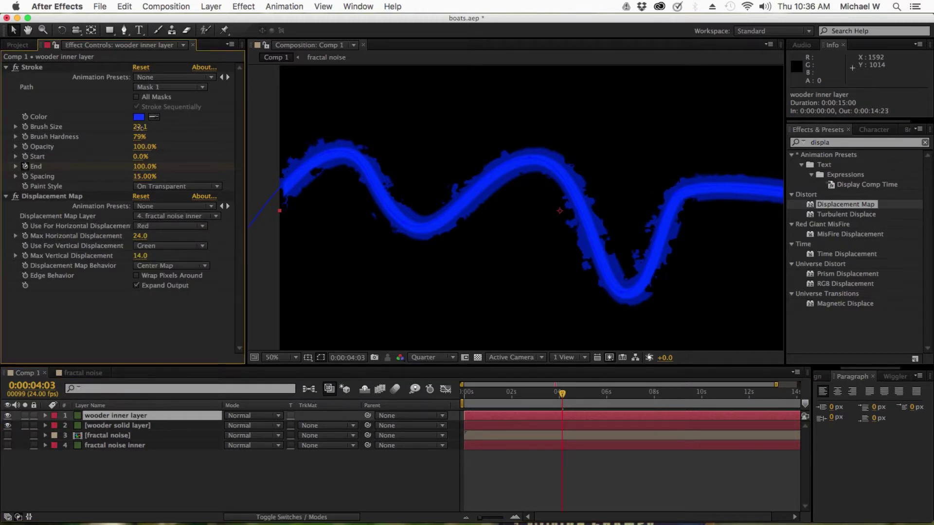
pyautogui.moveTo(140, 127)
pyautogui.mouseDown()
pyautogui.moveTo(309, 130)
pyautogui.moveTo(197, 140)
pyautogui.mouseUp()
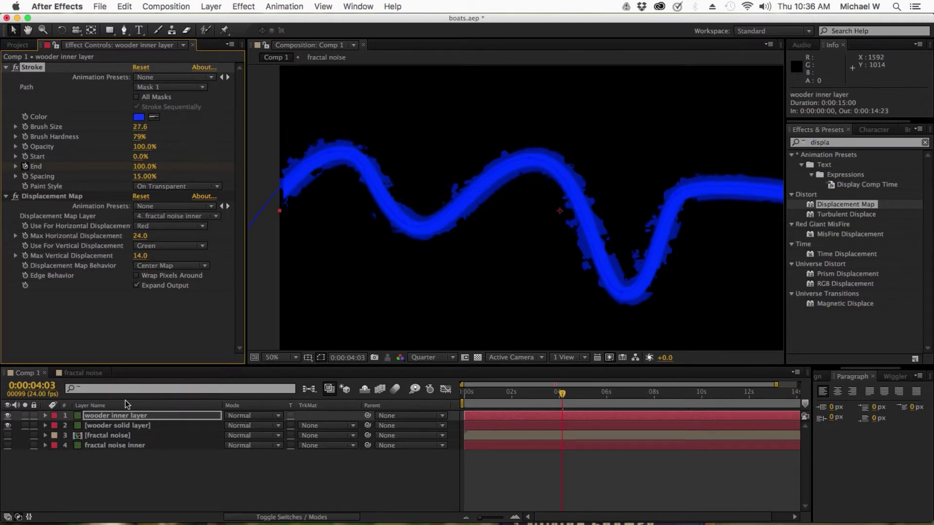
# View the fractal noise inner layer in its own viewer and return to the Comp 1 view
pyautogui.click(117, 446)
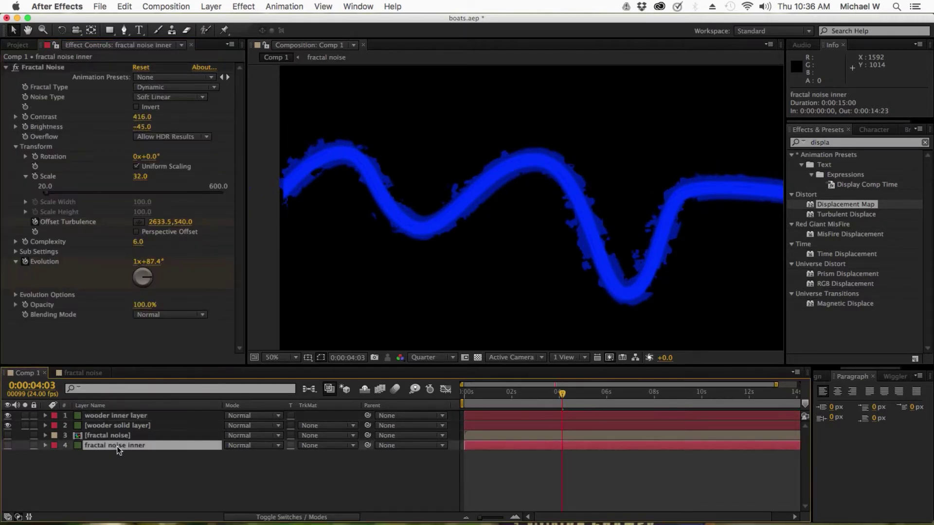
pyautogui.doubleClick(117, 446)
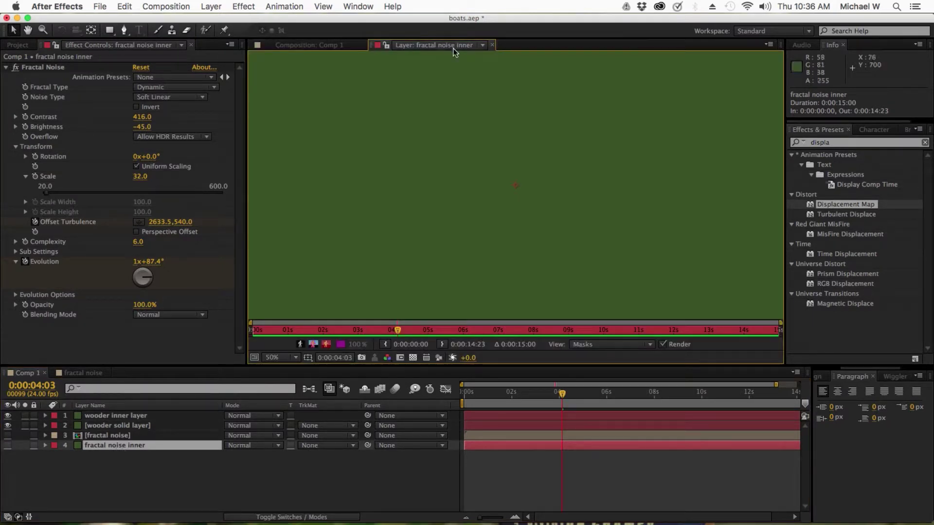
pyautogui.click(492, 45)
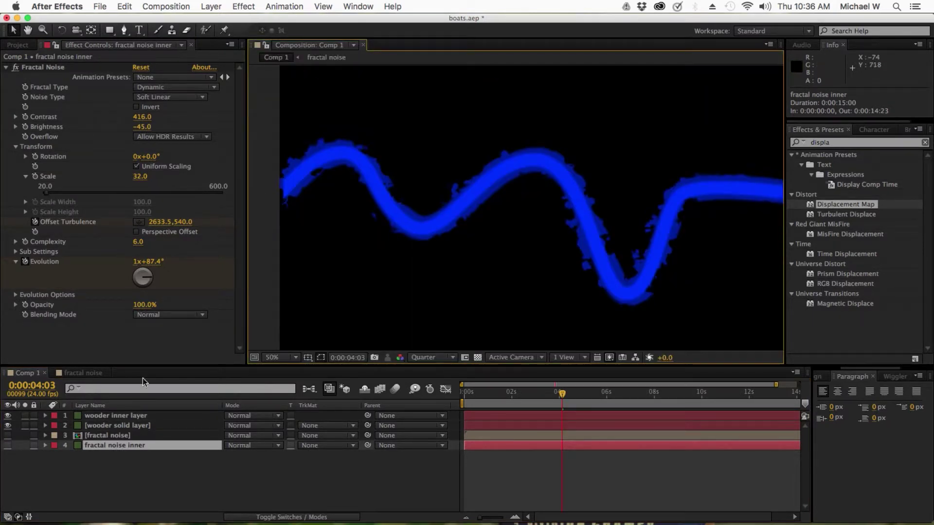
# Pre-compose the fractal noise inner layer as "fractal noise inner PC", moving all attributes into the new composition
pyautogui.rightClick(113, 446)
pyautogui.click(148, 431)
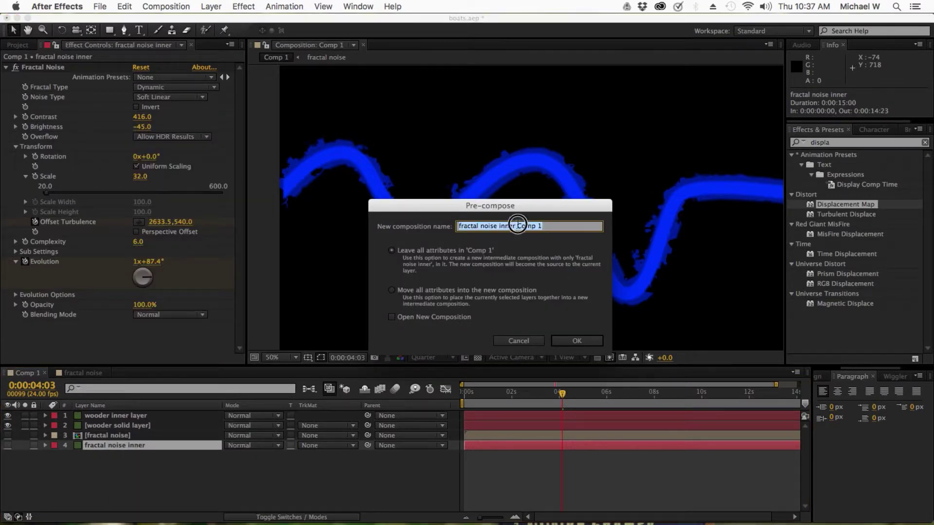
pyautogui.moveTo(516, 226); pyautogui.dragTo(544, 226)
pyautogui.write('PC')
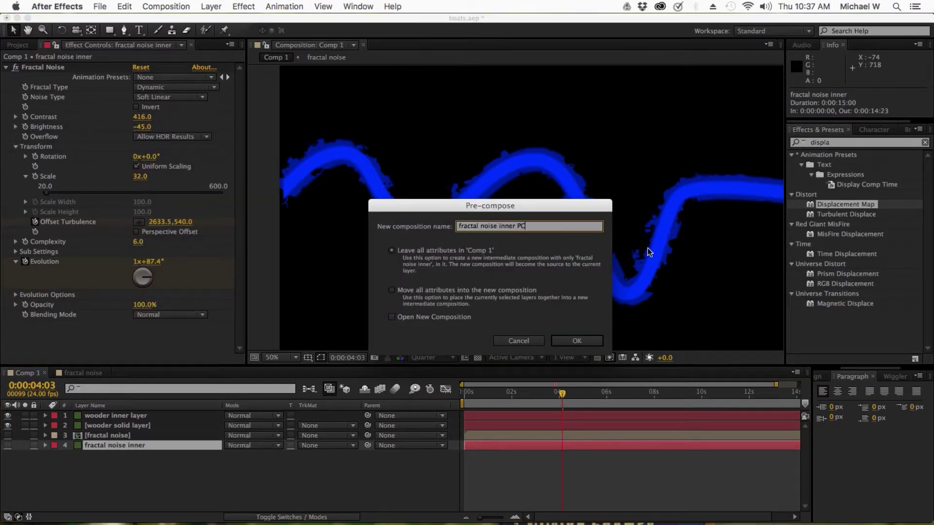
pyautogui.click(392, 289)
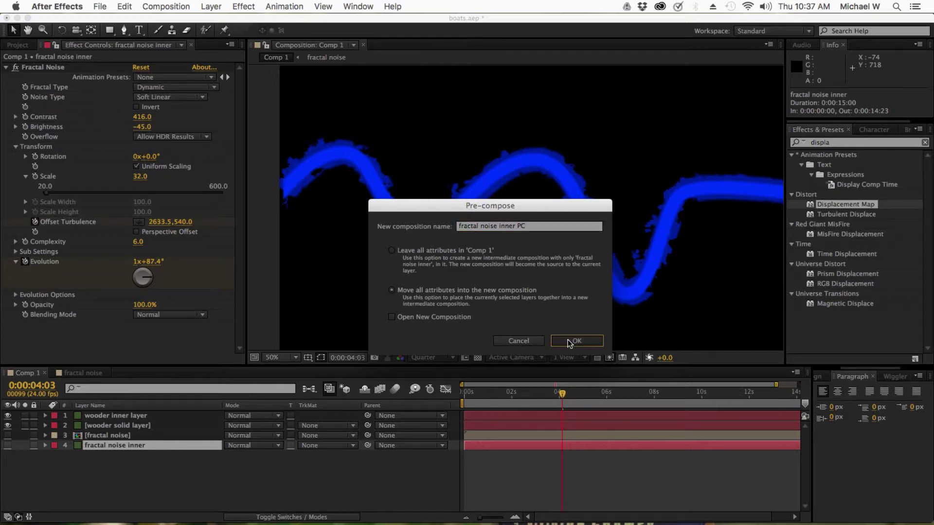
pyautogui.press('Return')
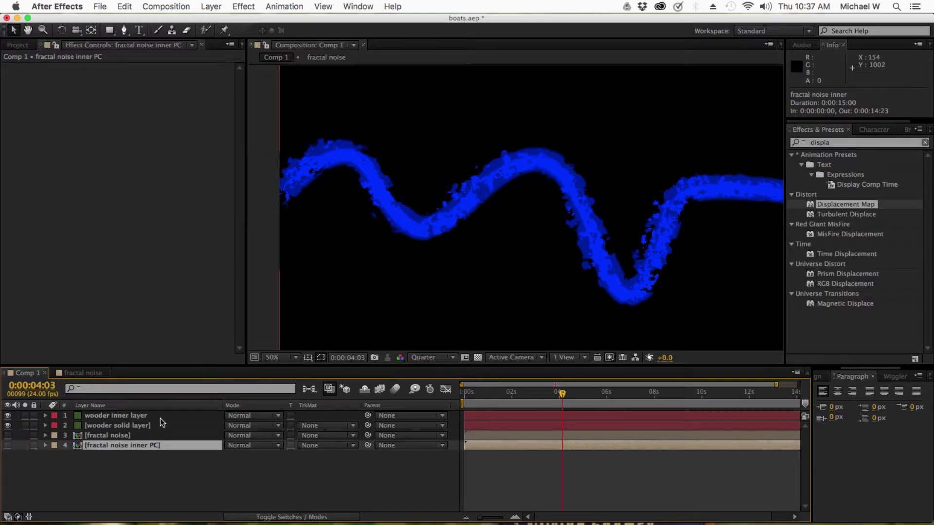
# Set the wooder inner layer's Max Horizontal Displacement to 19 and Max Vertical Displacement to 9
pyautogui.click(133, 419)
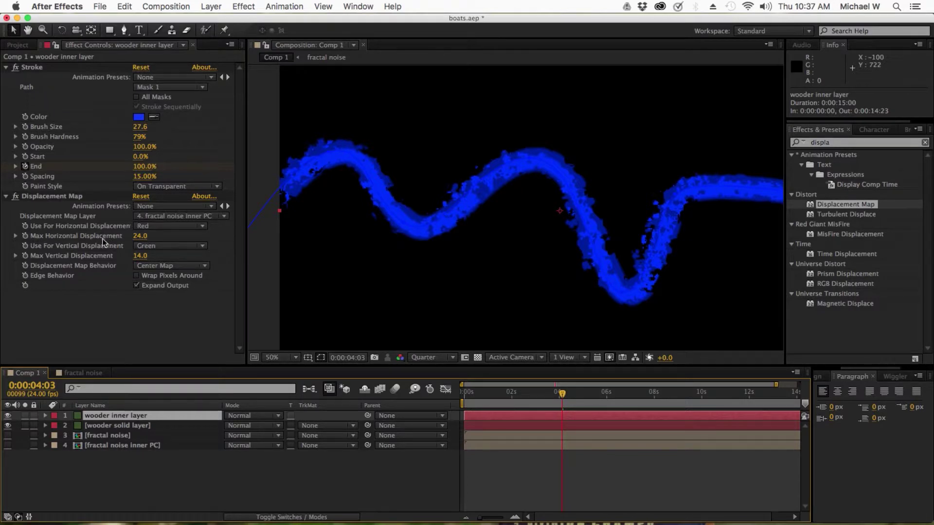
pyautogui.click(140, 237)
pyautogui.moveTo(140, 238); pyautogui.dragTo(137, 260)
pyautogui.click(217, 454)
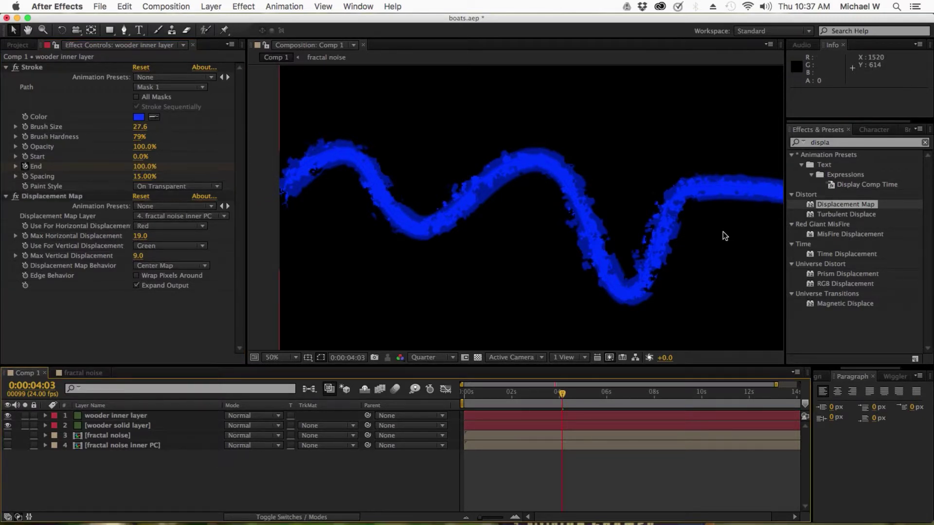
# Check the displaced stroke at 0:00:04:04 and save the project
pyautogui.click(561, 393)
pyautogui.moveTo(561, 393)
pyautogui.mouseDown()
pyautogui.moveTo(469, 396)
pyautogui.moveTo(564, 394)
pyautogui.mouseUp()
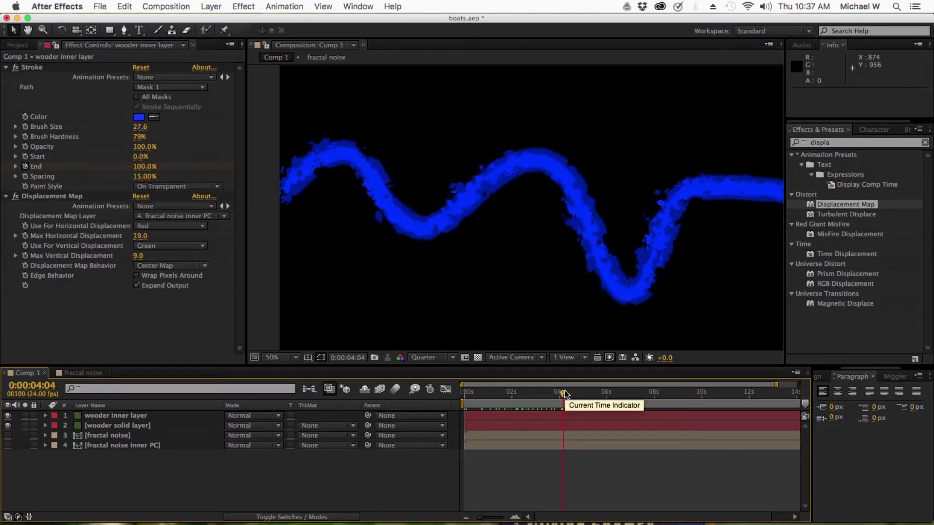
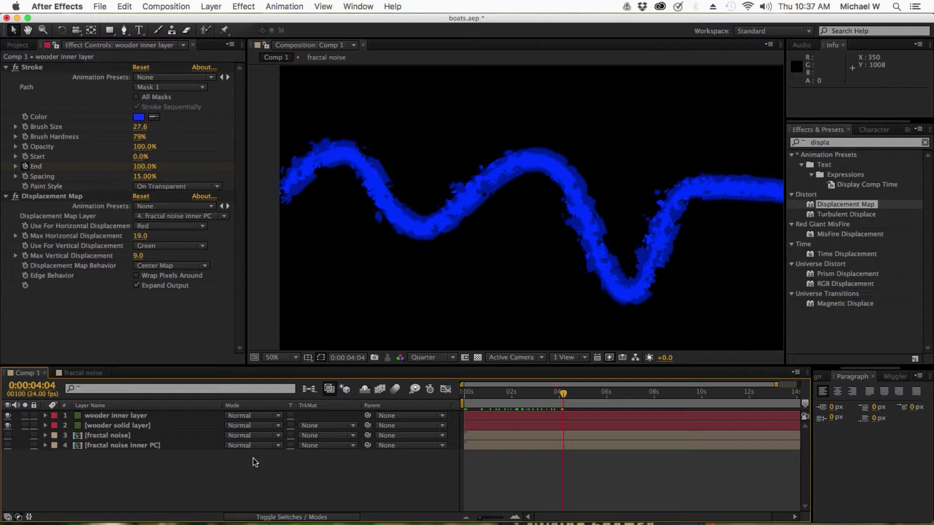
pyautogui.press('super+s')
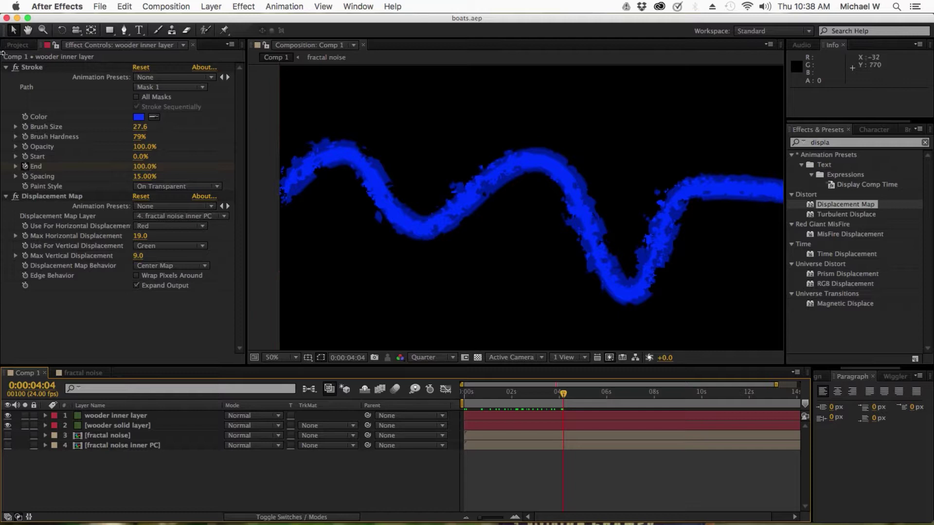
# Add the kayak.psd footage to Comp 1 as the top layer, above the wooder inner layer
pyautogui.click(18, 45)
pyautogui.click(118, 291)
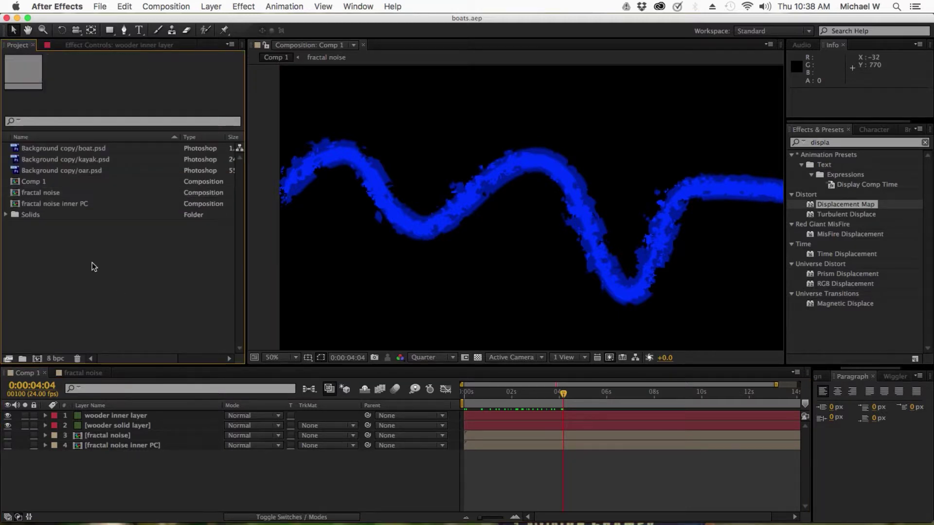
pyautogui.click(37, 171)
pyautogui.click(40, 162)
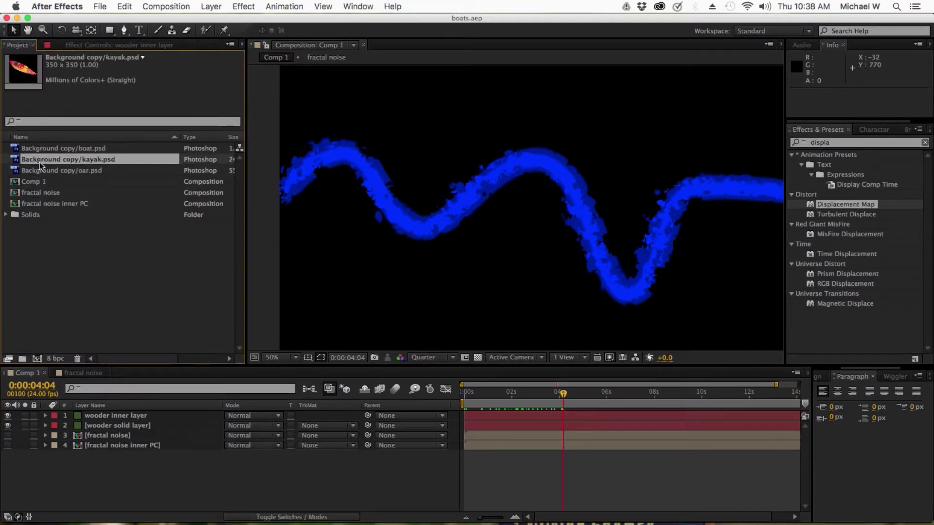
pyautogui.moveTo(39, 162); pyautogui.dragTo(151, 413)
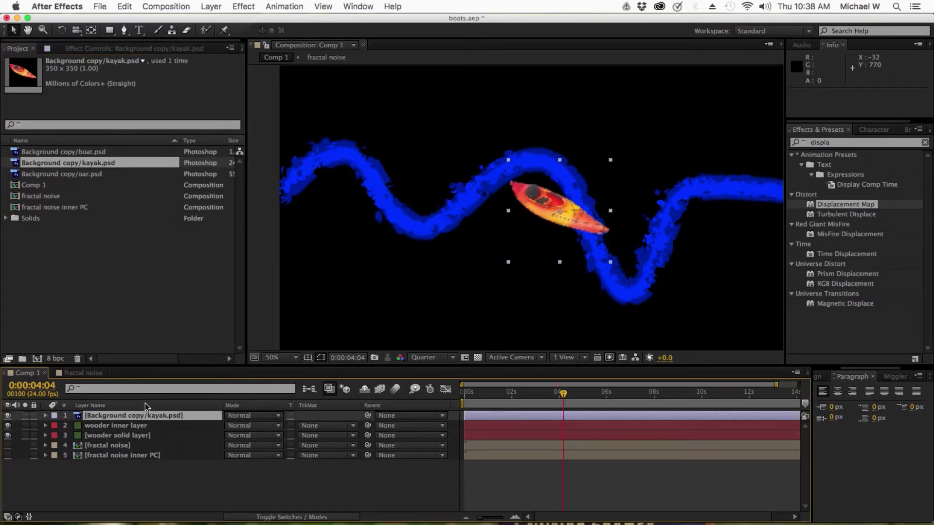
# At 0:00:04:03, move the kayak onto the stroke's first wave at position 218, 462 and set a Position keyframe
pyautogui.moveTo(563, 397)
pyautogui.mouseDown()
pyautogui.moveTo(457, 399)
pyautogui.moveTo(564, 397)
pyautogui.mouseUp()
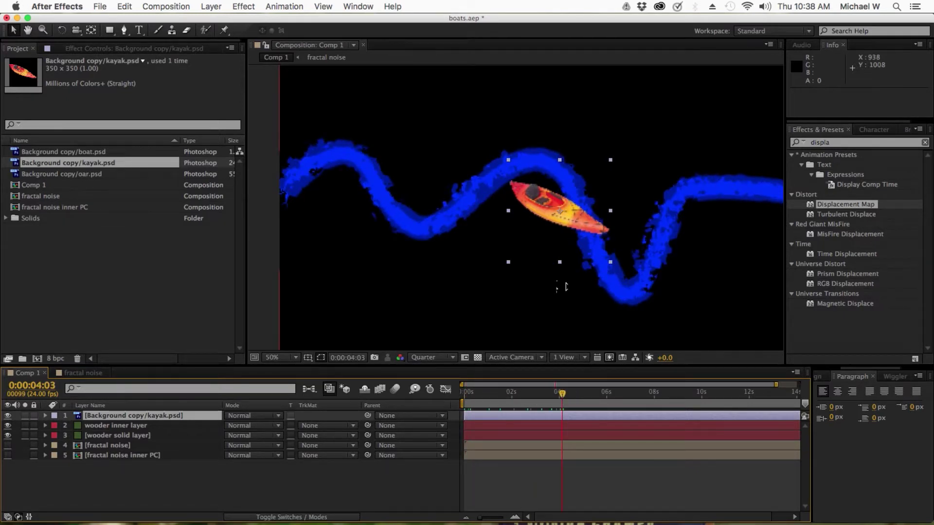
pyautogui.moveTo(553, 212); pyautogui.dragTo(335, 188)
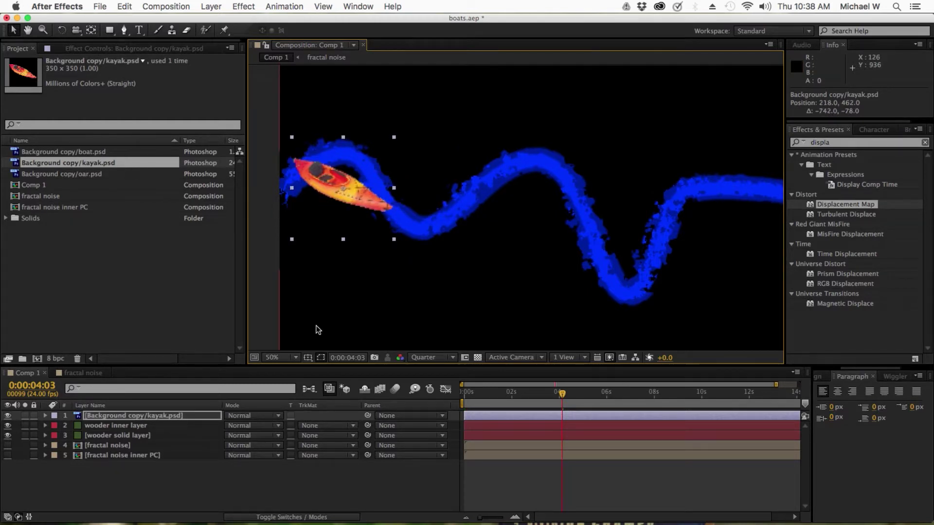
pyautogui.hotkey('alt', 'shift', 'p')
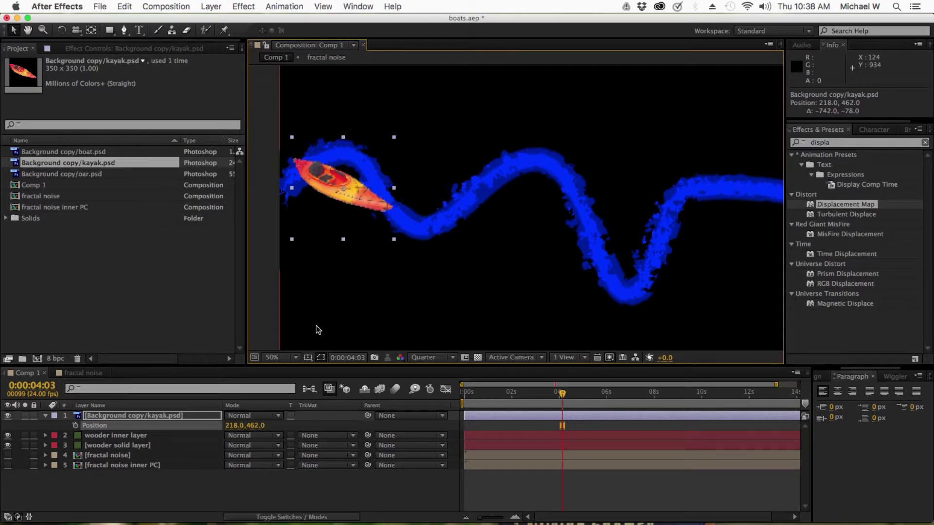
# Show the kayak layer's Rotation alongside its Position and go to 0:00:01:13
pyautogui.hotkey('shift', 'r')
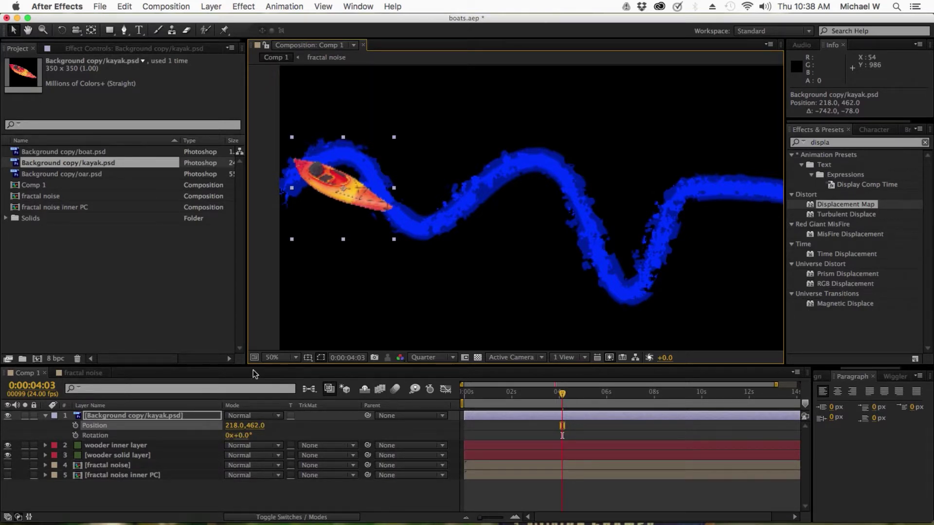
pyautogui.press('u')
pyautogui.press('p')
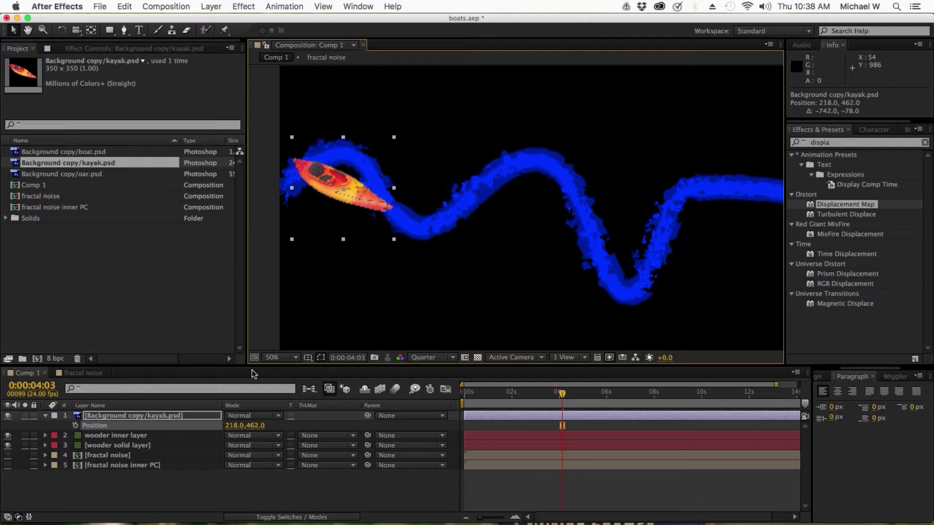
pyautogui.hotkey('shift', 'r')
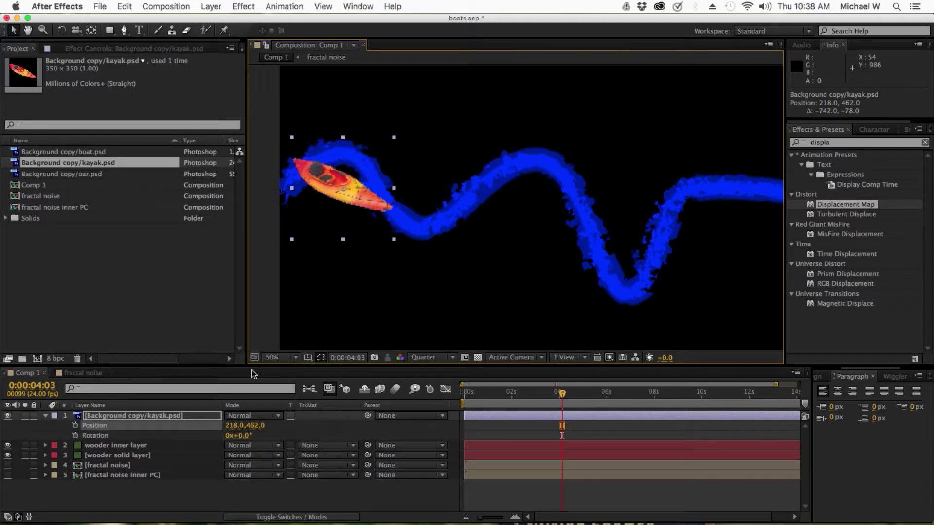
pyautogui.moveTo(562, 393); pyautogui.dragTo(501, 393)
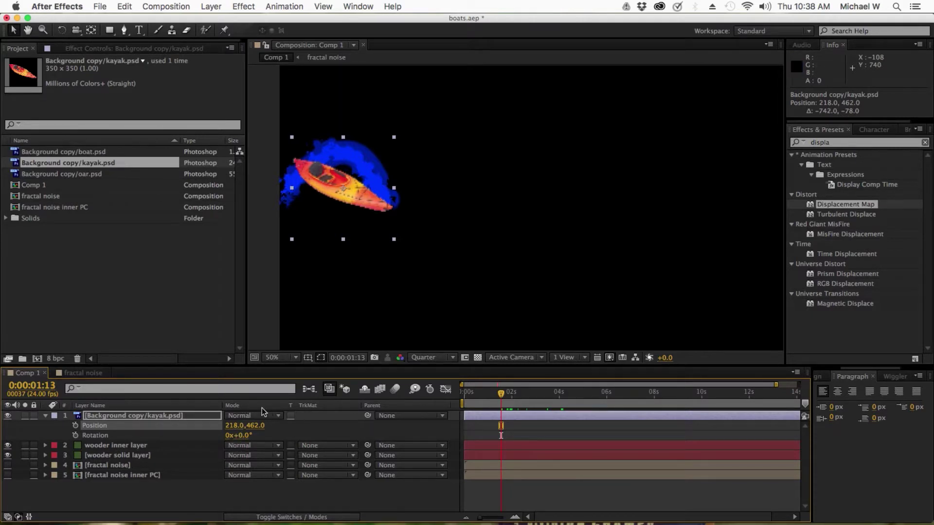
# Add the oar.psd footage above the kayak layer, scale it to 25%, and place it over the kayak at position 182, 424
pyautogui.click(64, 152)
pyautogui.moveTo(60, 175); pyautogui.dragTo(355, 187)
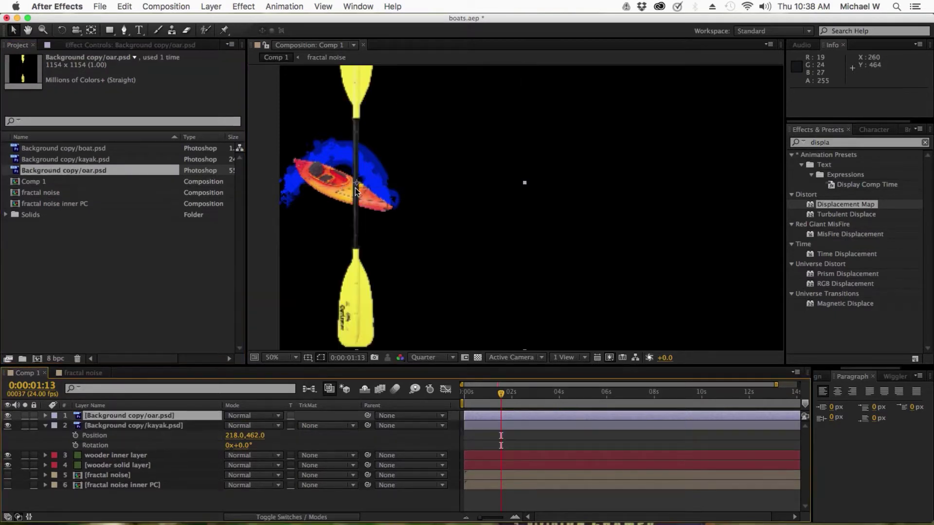
pyautogui.press('s')
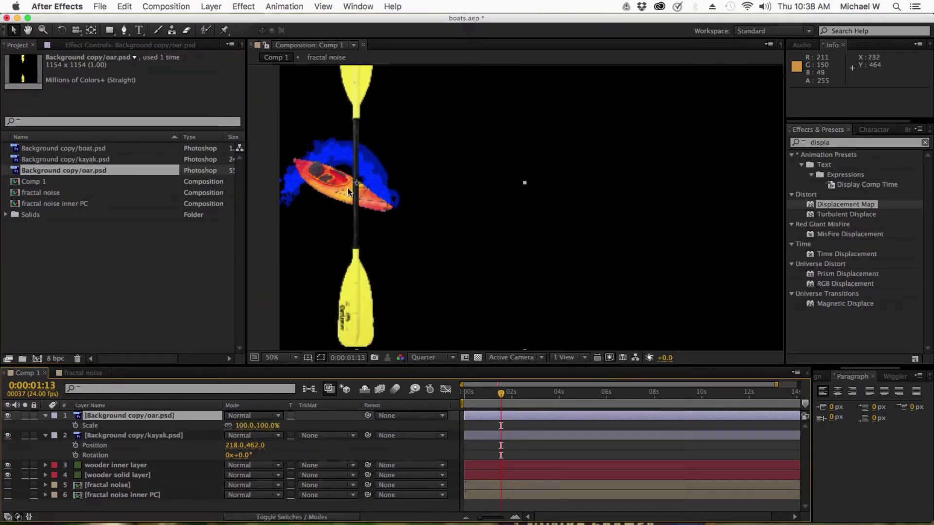
pyautogui.moveTo(244, 428); pyautogui.dragTo(211, 437)
pyautogui.moveTo(355, 229); pyautogui.dragTo(335, 224)
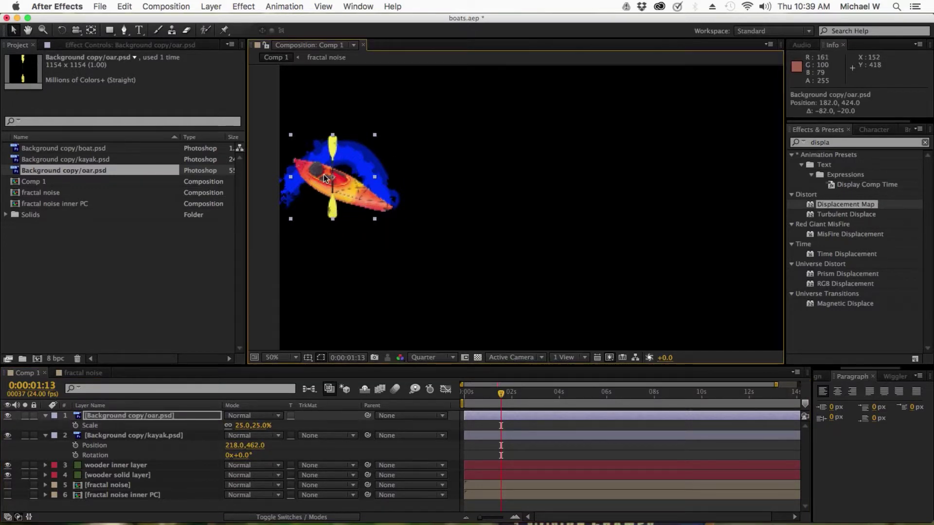
# Shift the oar slightly to position 178, 432 over the kayak's cockpit and show the oar layer's Rotation
pyautogui.click(117, 435)
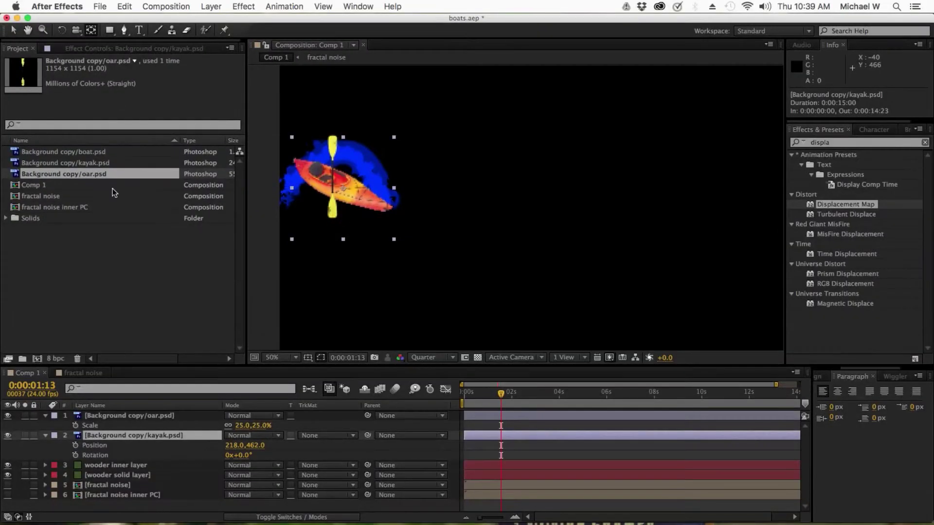
pyautogui.click(123, 416)
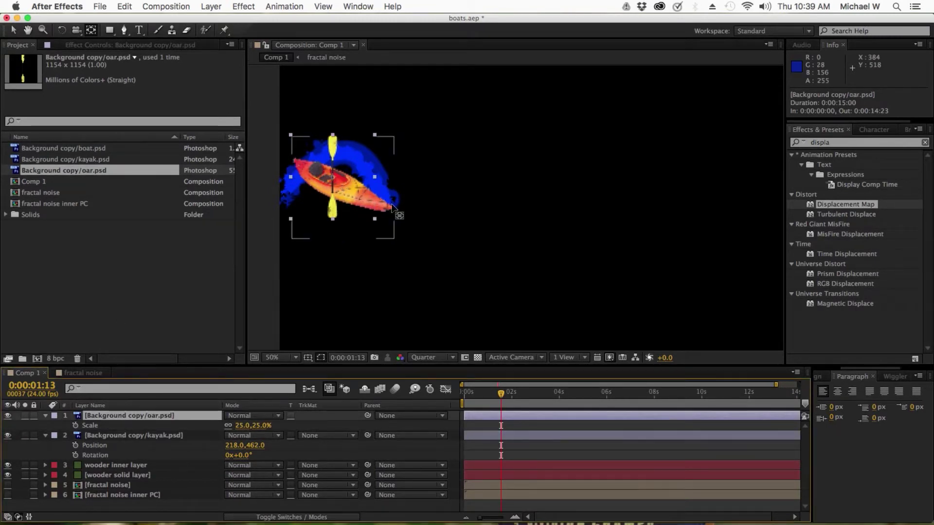
pyautogui.click(328, 208)
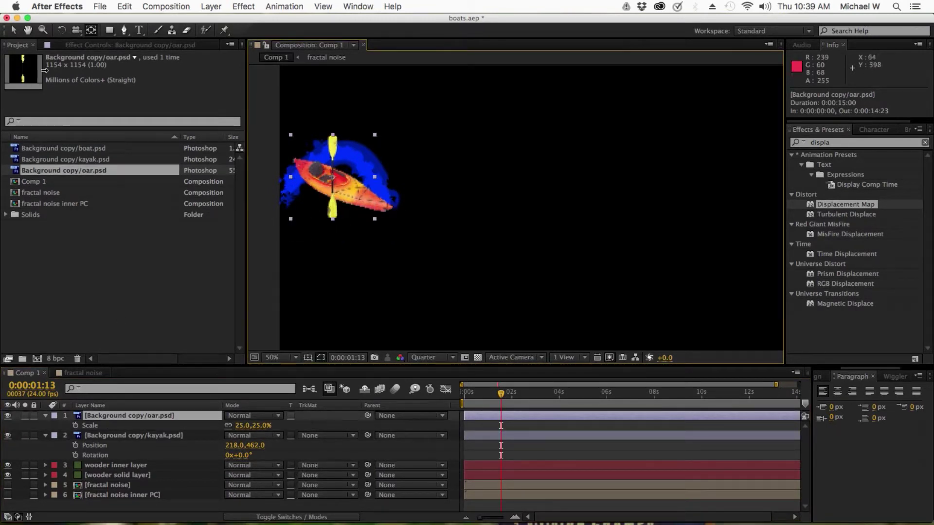
pyautogui.click(13, 30)
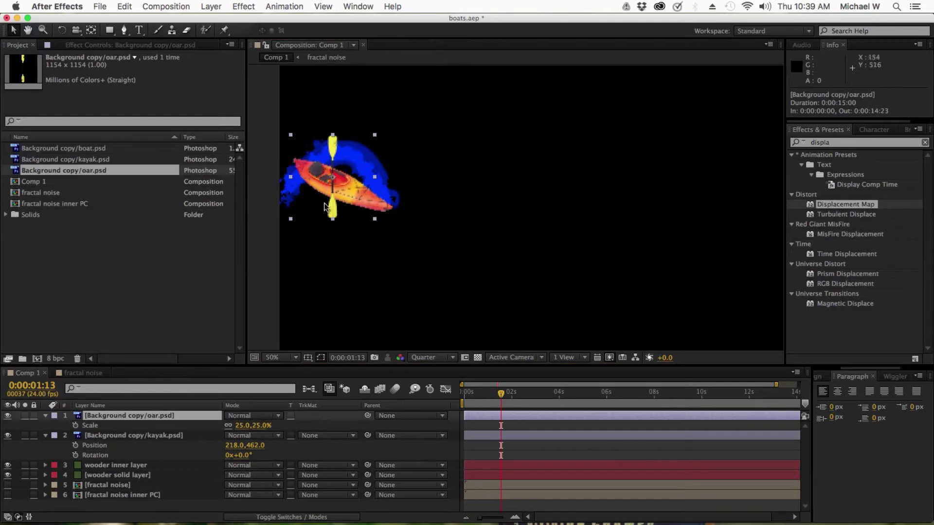
pyautogui.moveTo(327, 207); pyautogui.dragTo(326, 210)
pyautogui.press('Return')
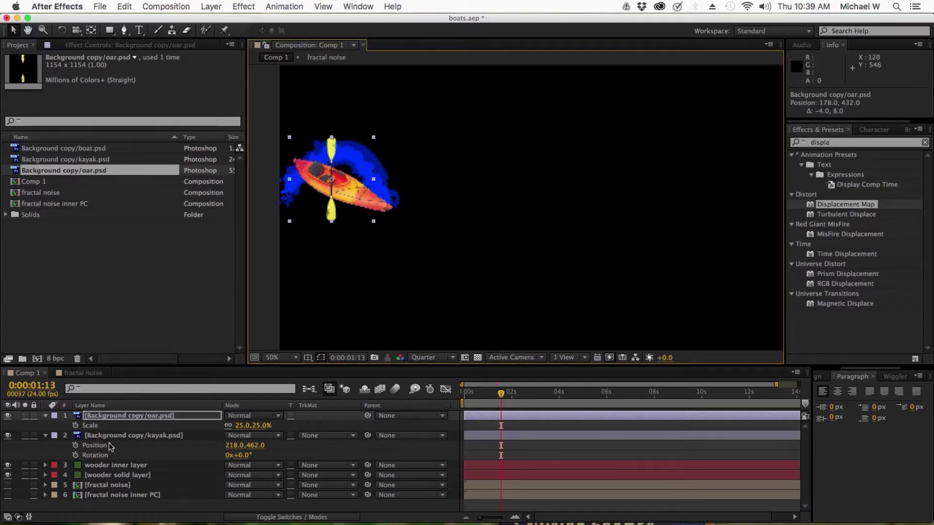
pyautogui.press('r')
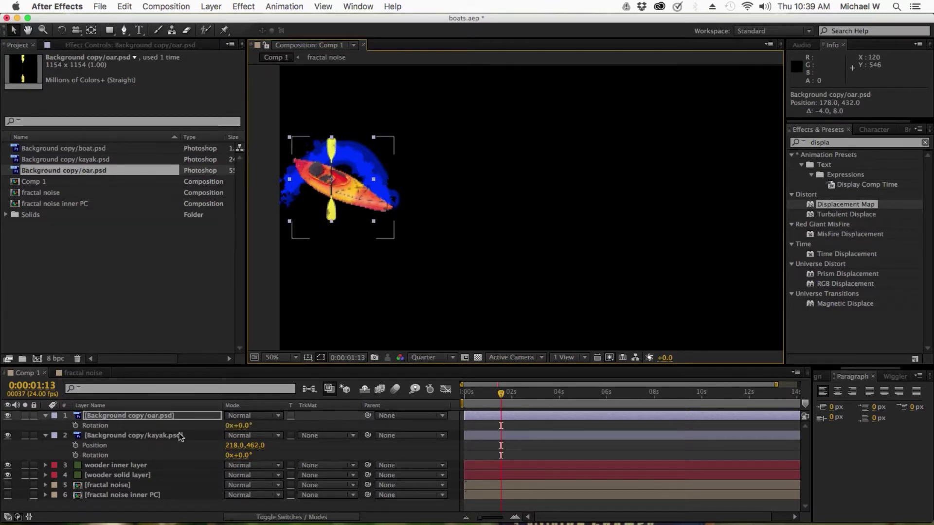
# Try rotating the flat oar layer to 43° and undo the change
pyautogui.click(250, 427)
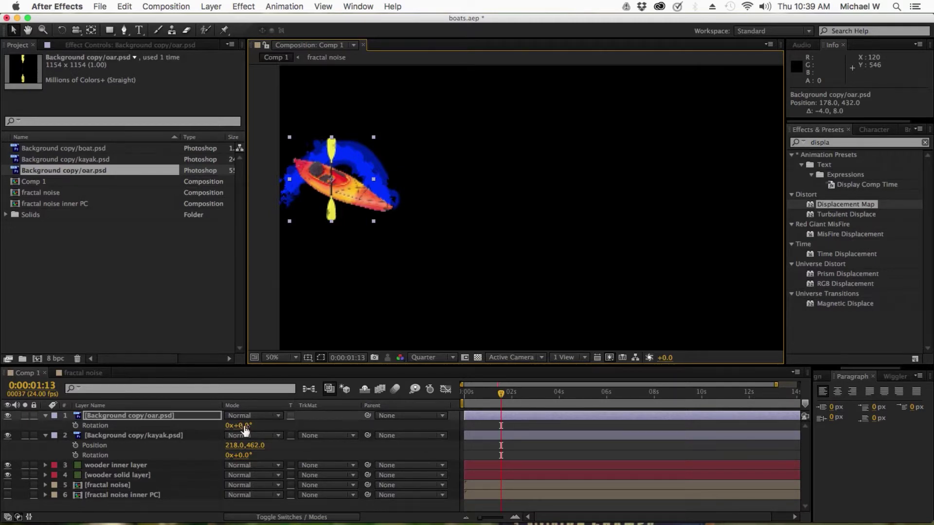
pyautogui.moveTo(249, 426); pyautogui.dragTo(248, 427)
pyautogui.press('super+z')
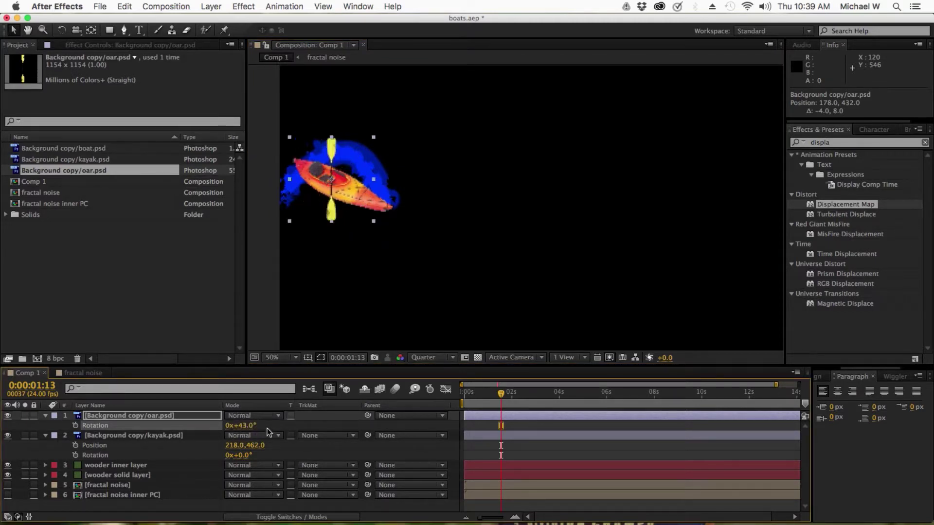
# Make the oar a 3D layer and set its X Rotation to -6°, Y Rotation to -3°, and Z Rotation to 29°
pyautogui.click(149, 417)
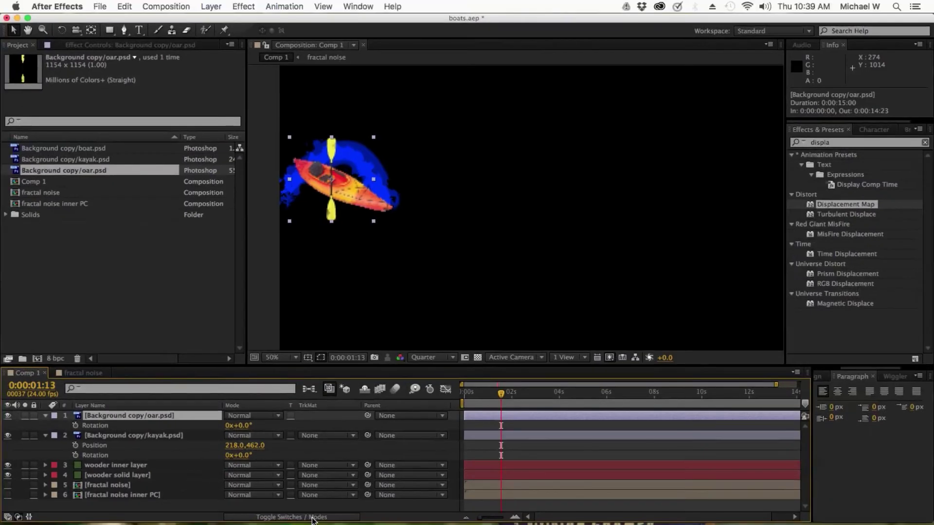
pyautogui.click(313, 517)
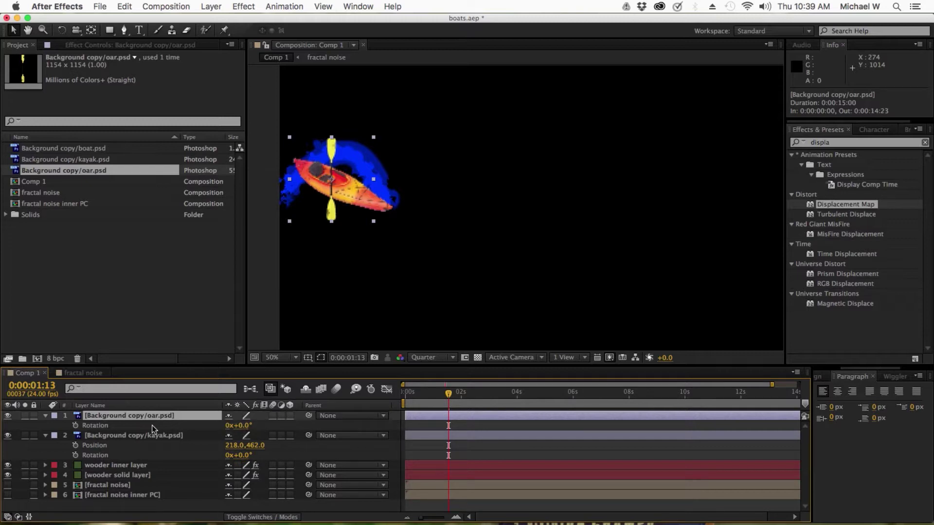
pyautogui.click(290, 416)
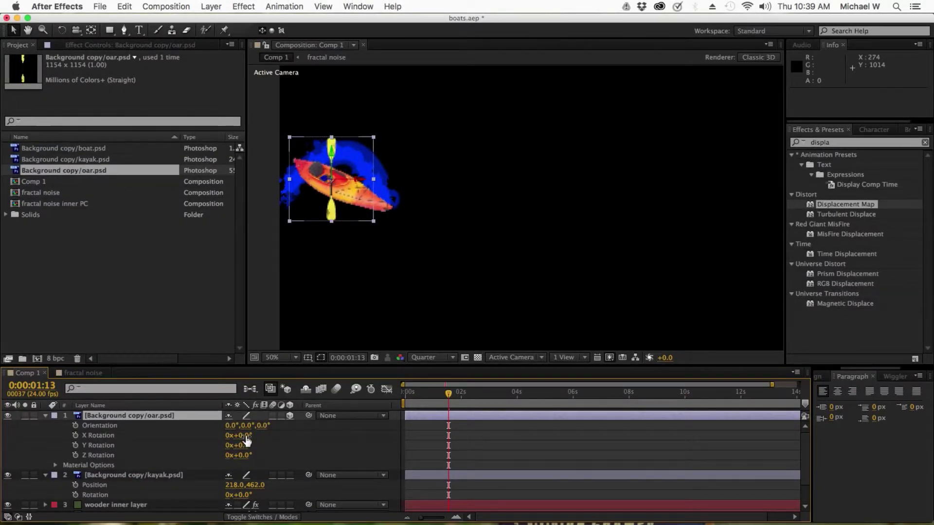
pyautogui.moveTo(247, 439); pyautogui.dragTo(263, 454)
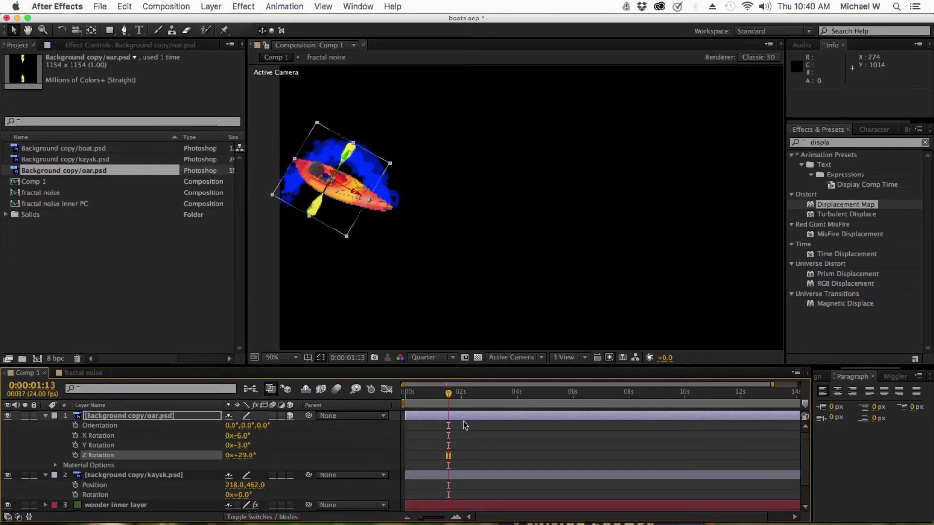
# At 0:00:00:00, set an Orientation keyframe for the oar with the value 341°, 16°, 0°
pyautogui.moveTo(447, 394); pyautogui.dragTo(393, 402)
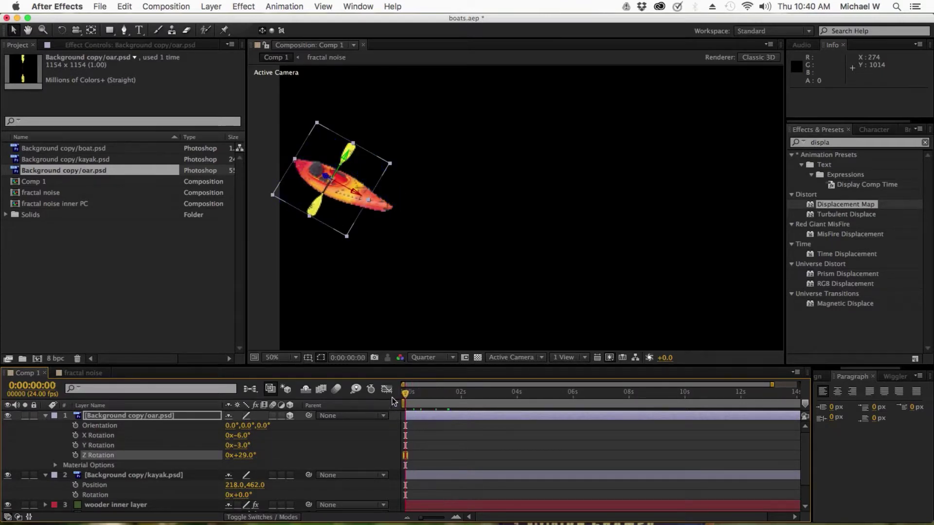
pyautogui.click(75, 426)
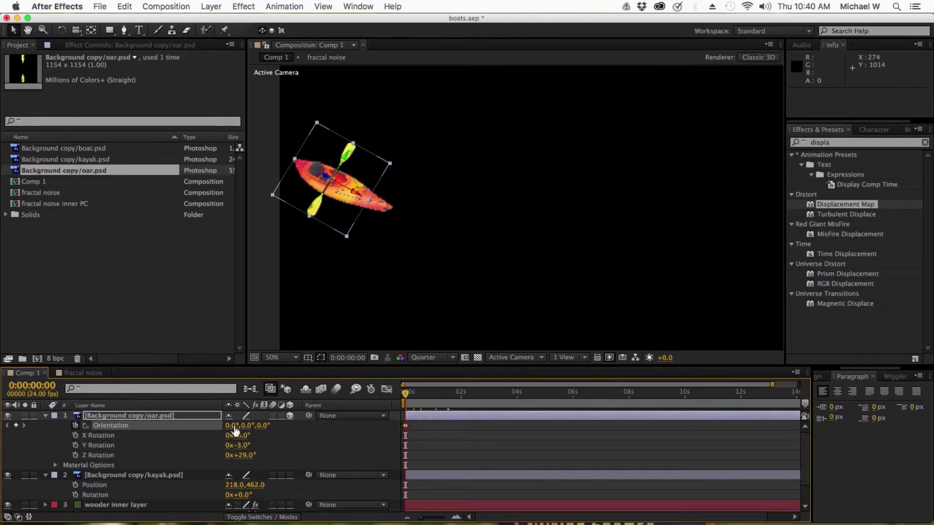
pyautogui.moveTo(228, 429); pyautogui.dragTo(291, 430)
pyautogui.press('super+z')
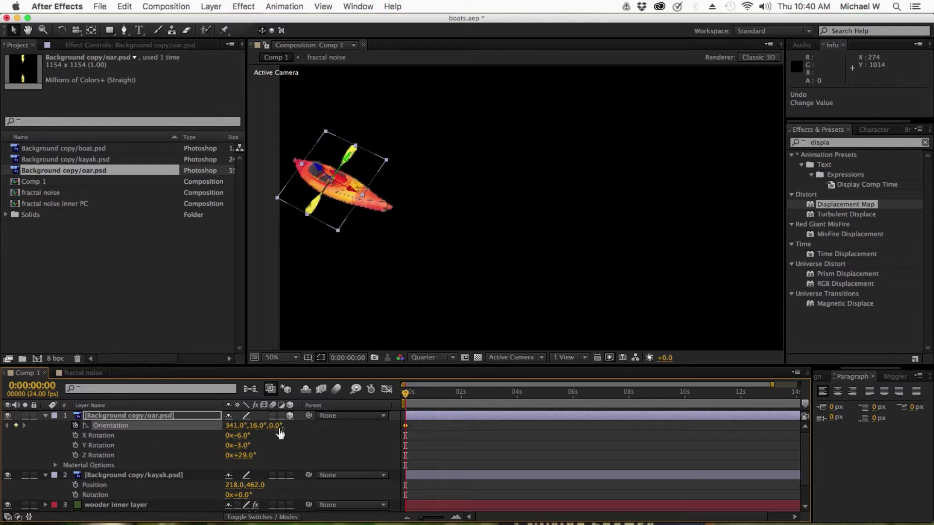
# Keyframe the oar's Orientation to 357°, 41°, 22° at 0:00:00:14 and to 309°, 352°, 5° at 0:00:01:03
pyautogui.click(419, 399)
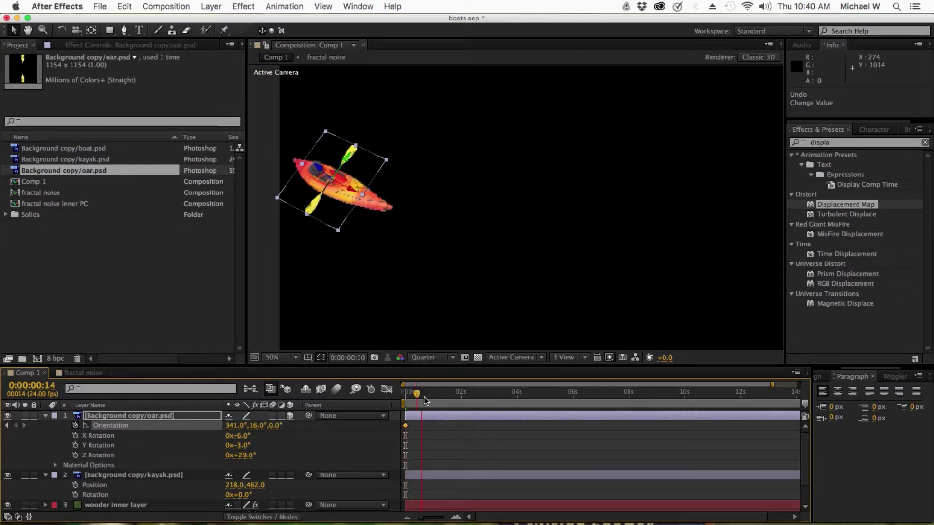
pyautogui.moveTo(275, 430); pyautogui.dragTo(227, 428)
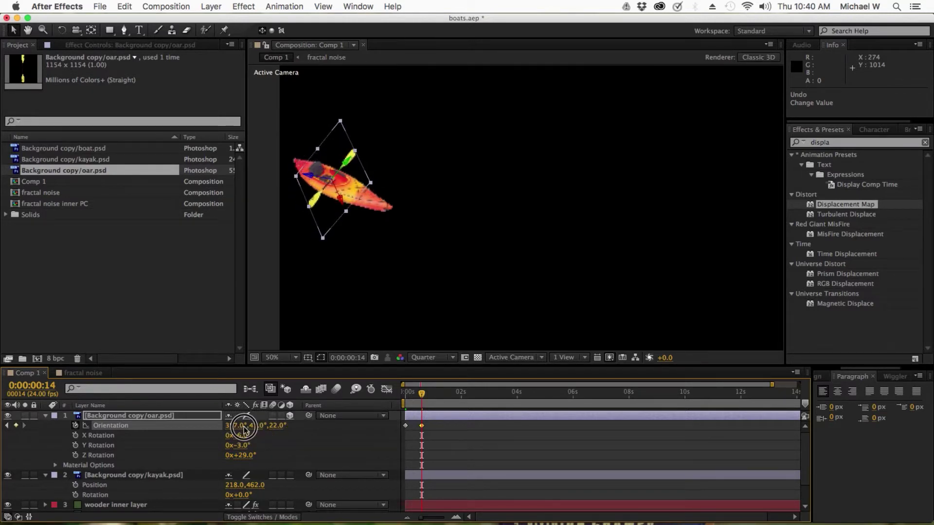
pyautogui.moveTo(422, 393); pyautogui.dragTo(436, 393)
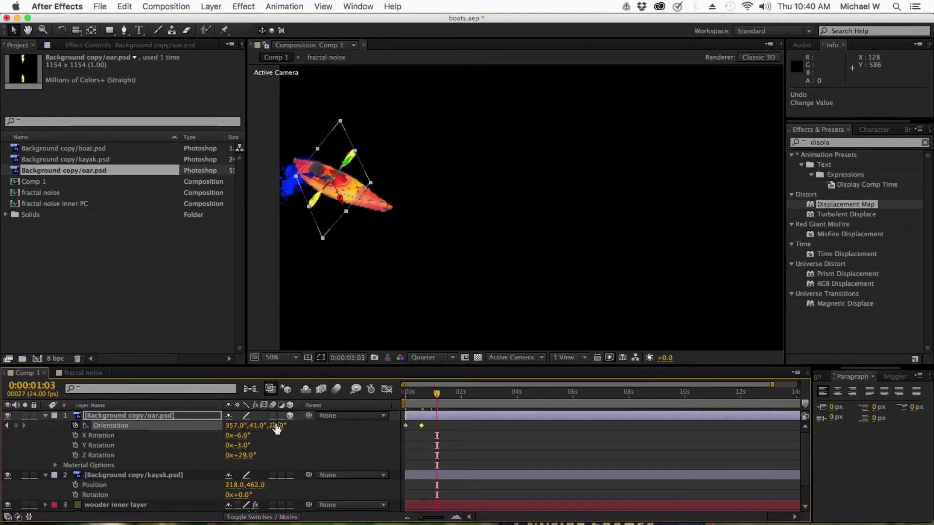
pyautogui.moveTo(239, 432); pyautogui.dragTo(144, 361)
pyautogui.moveTo(250, 427); pyautogui.dragTo(269, 430)
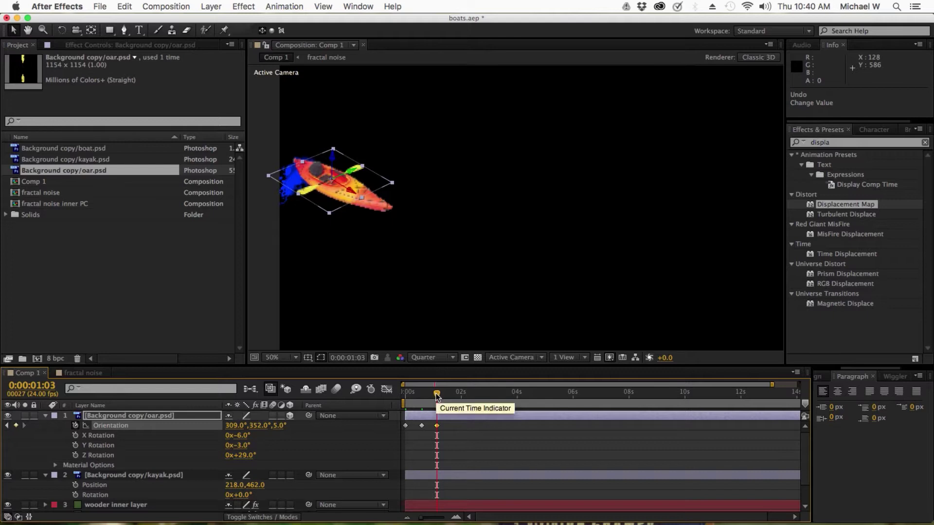
# Copy the oar's three Orientation keyframes and paste them at 0:00:01:11
pyautogui.moveTo(432, 402); pyautogui.dragTo(387, 402)
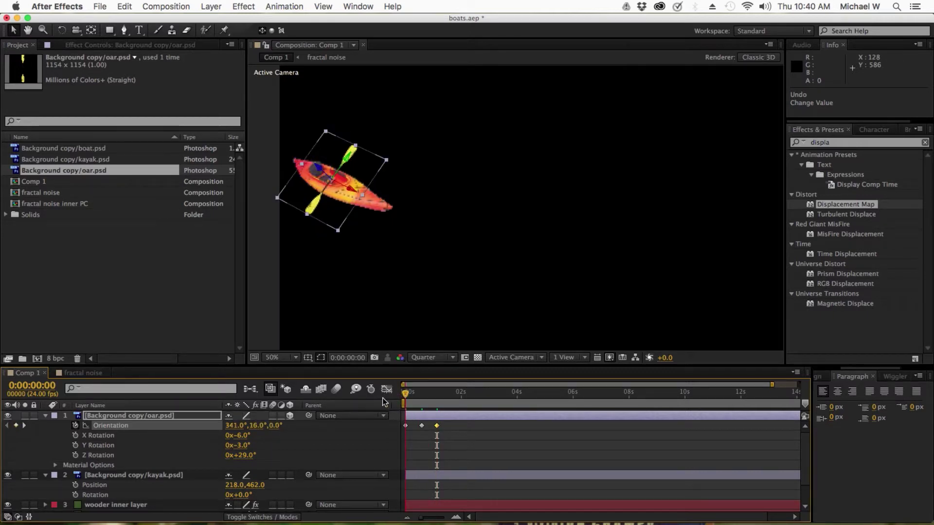
pyautogui.moveTo(445, 422); pyautogui.dragTo(398, 431)
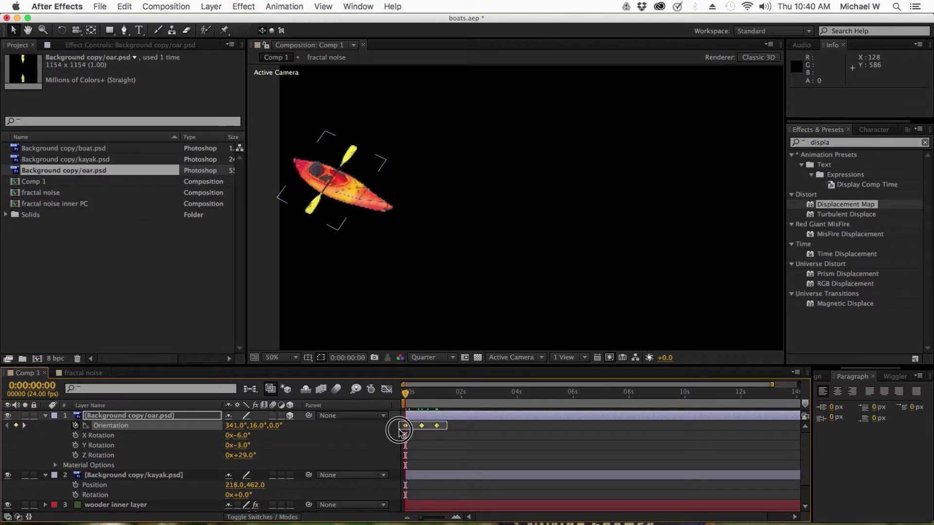
pyautogui.press('super+c')
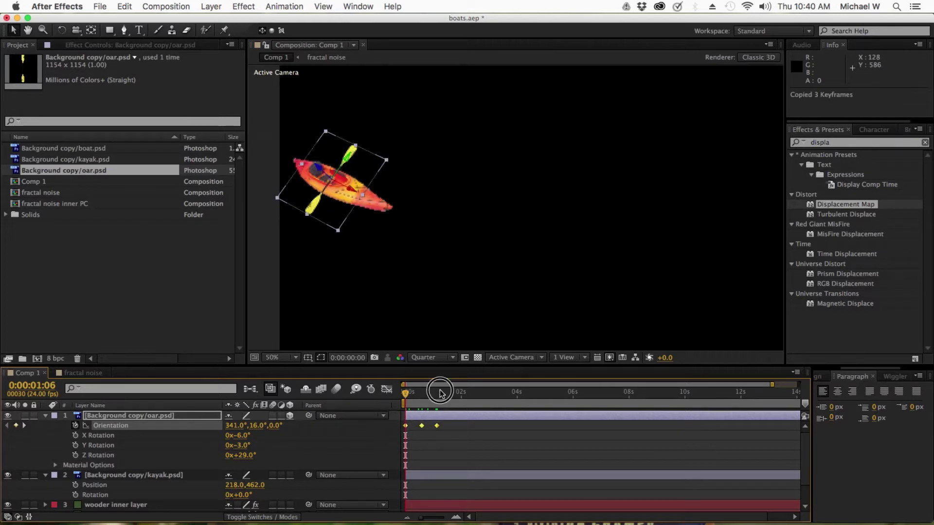
pyautogui.moveTo(440, 393); pyautogui.dragTo(446, 393)
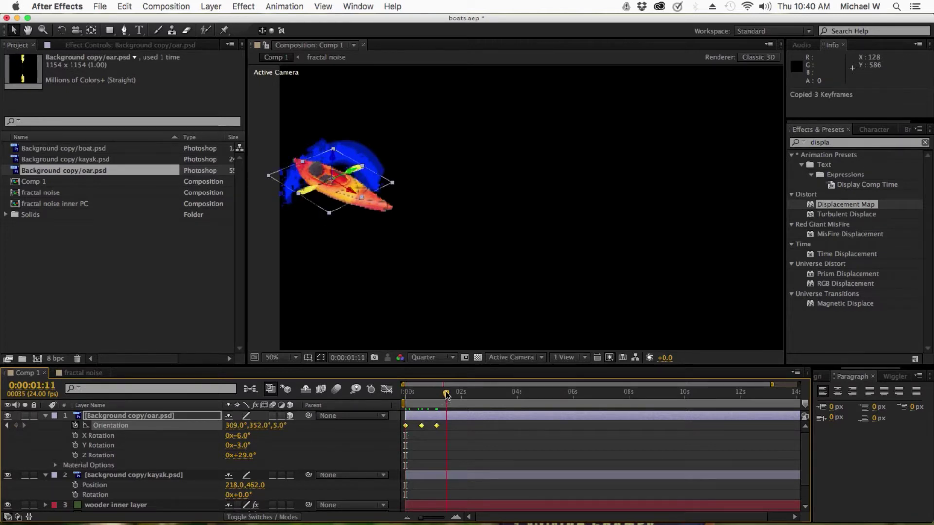
pyautogui.press('super+v')
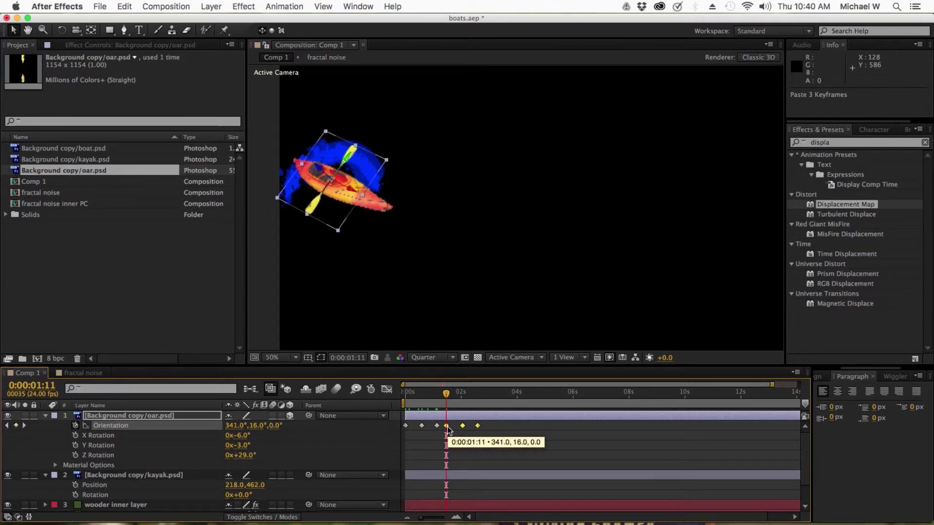
# Time-reverse the three pasted Orientation keyframes and return to 0:00:00:00
pyautogui.rightClick(446, 427)
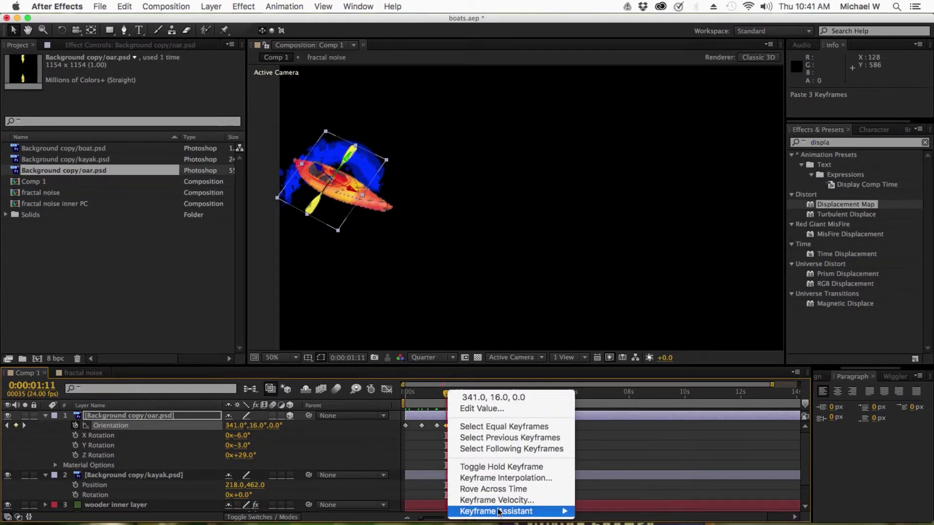
pyautogui.moveTo(499, 511)
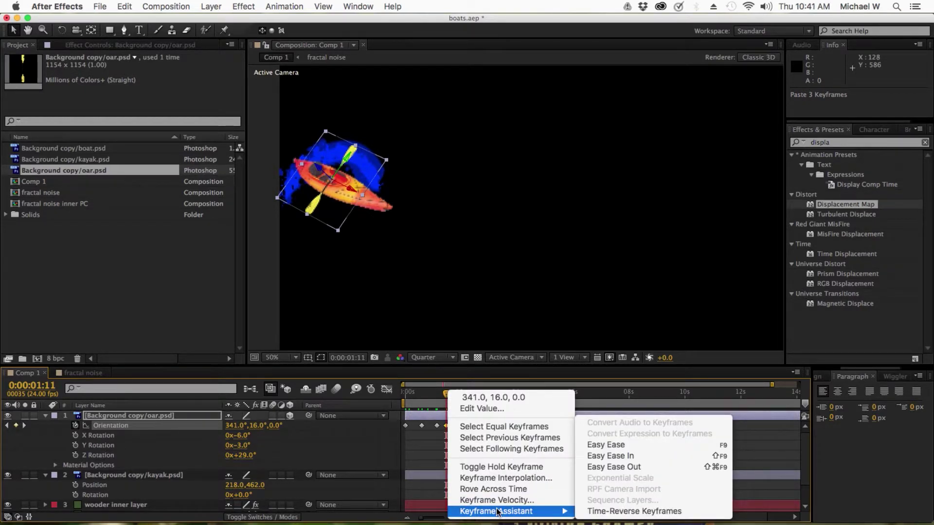
pyautogui.click(660, 512)
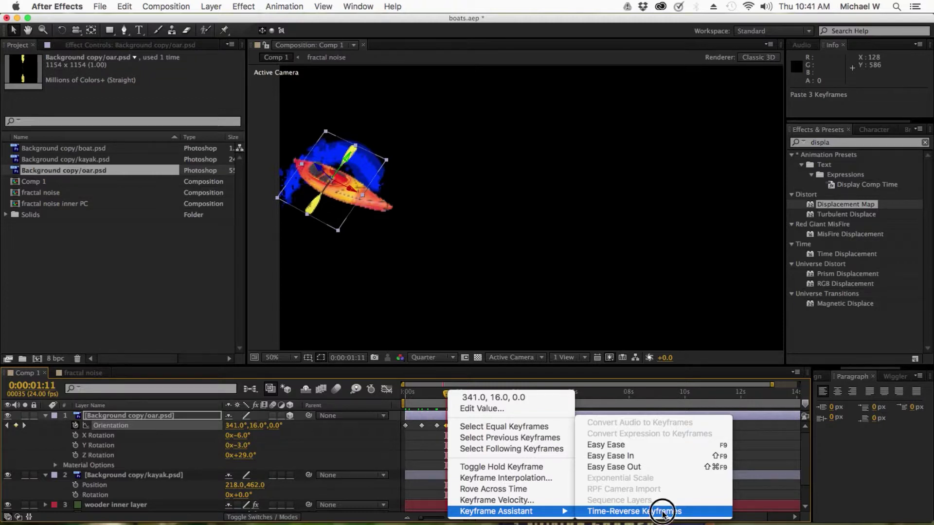
pyautogui.click(445, 392)
pyautogui.moveTo(445, 392); pyautogui.dragTo(381, 397)
pyautogui.click(431, 453)
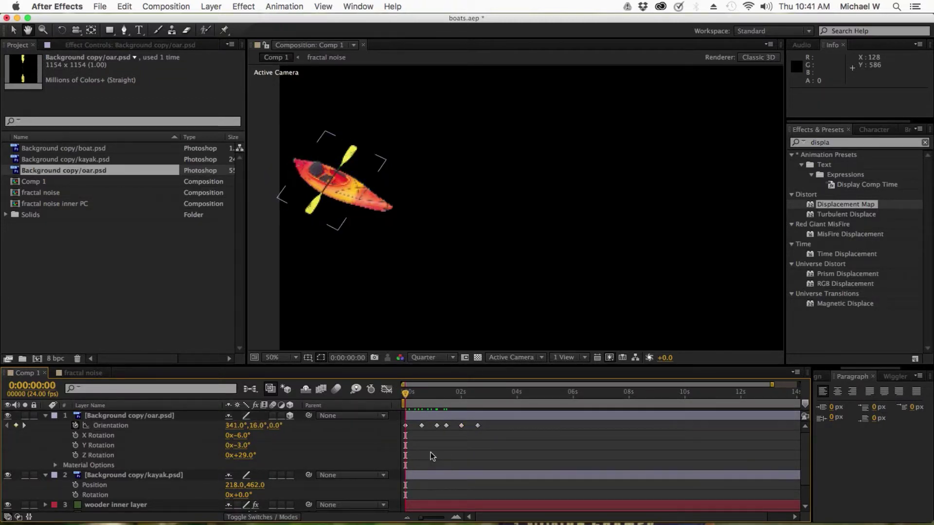
# Preview the paddling motion, and copy the oar's six Orientation keyframes and paste them at 0:00:02:18
pyautogui.press('space')
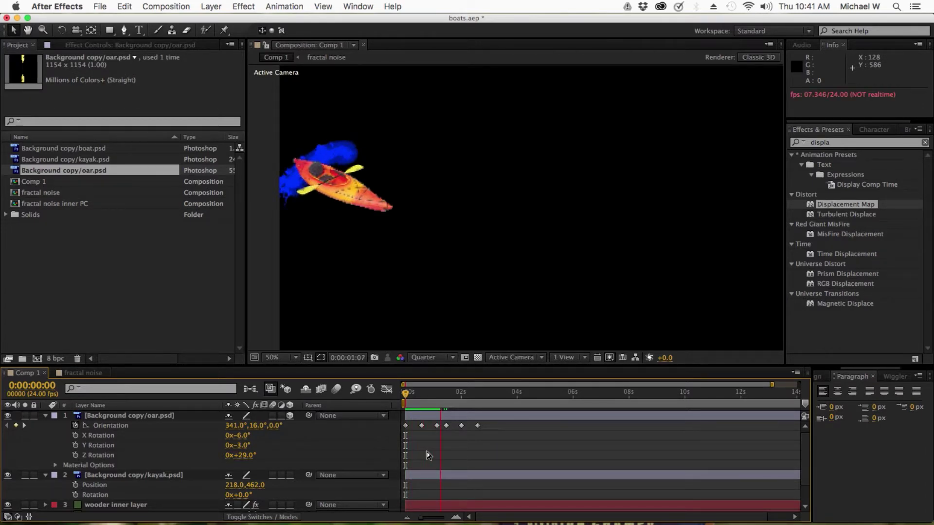
pyautogui.press('space')
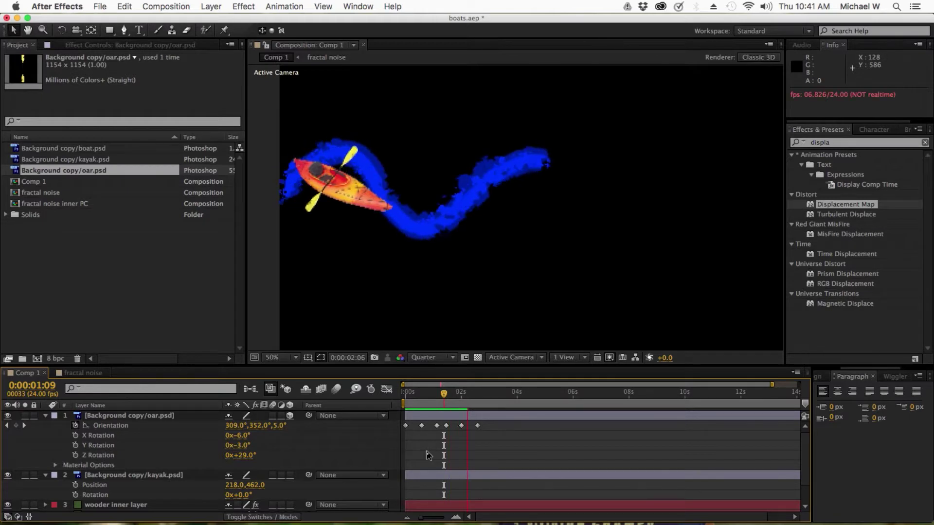
pyautogui.moveTo(491, 424); pyautogui.dragTo(396, 433)
pyautogui.press('cmd+c')
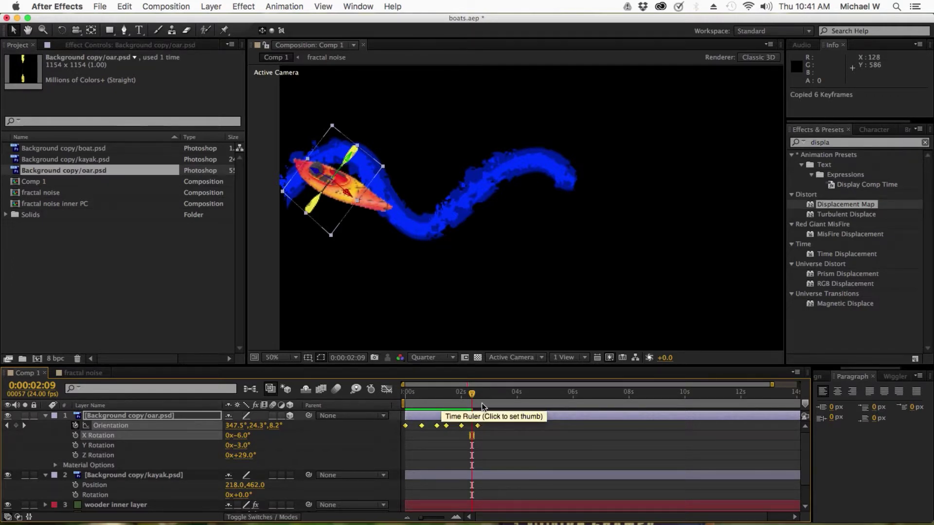
pyautogui.moveTo(471, 393); pyautogui.dragTo(484, 396)
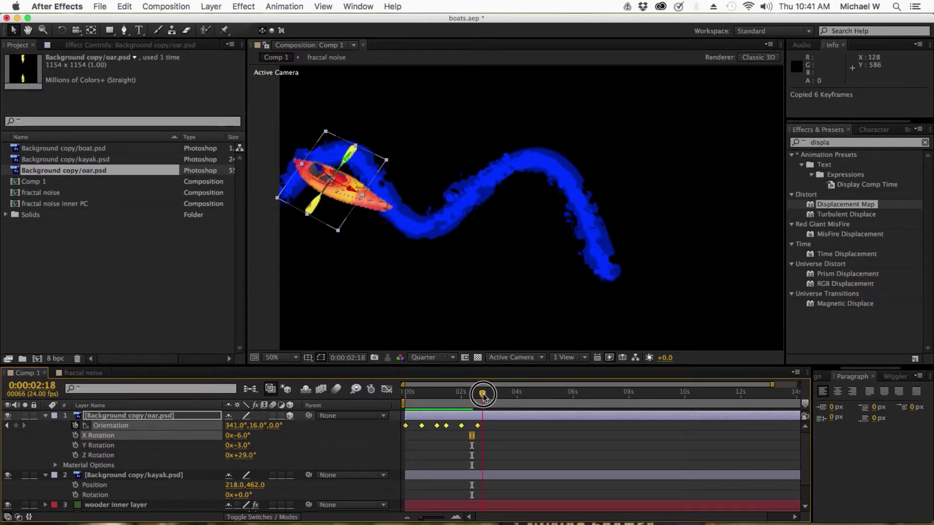
pyautogui.press('super+v')
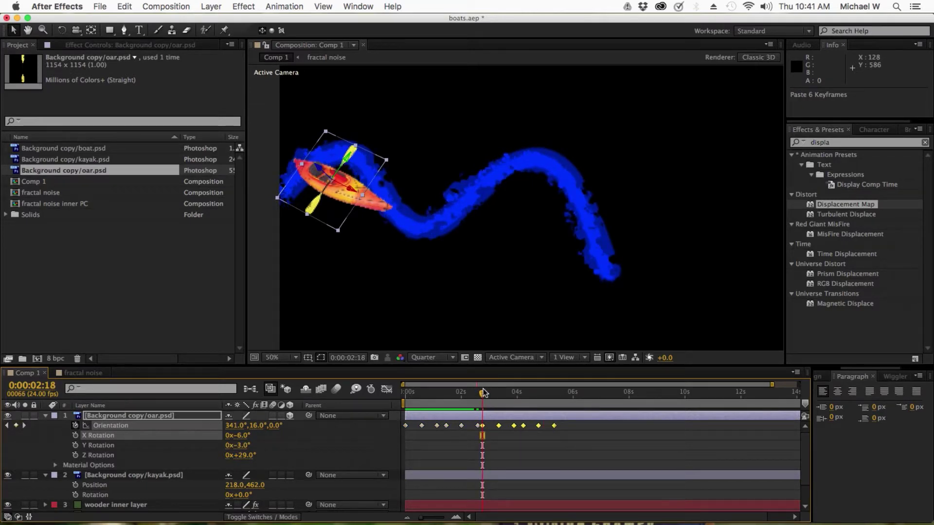
# Paste the six copied Orientation keyframes again at 0:00:05:11 and at 0:00:08:05
pyautogui.moveTo(484, 392); pyautogui.dragTo(557, 409)
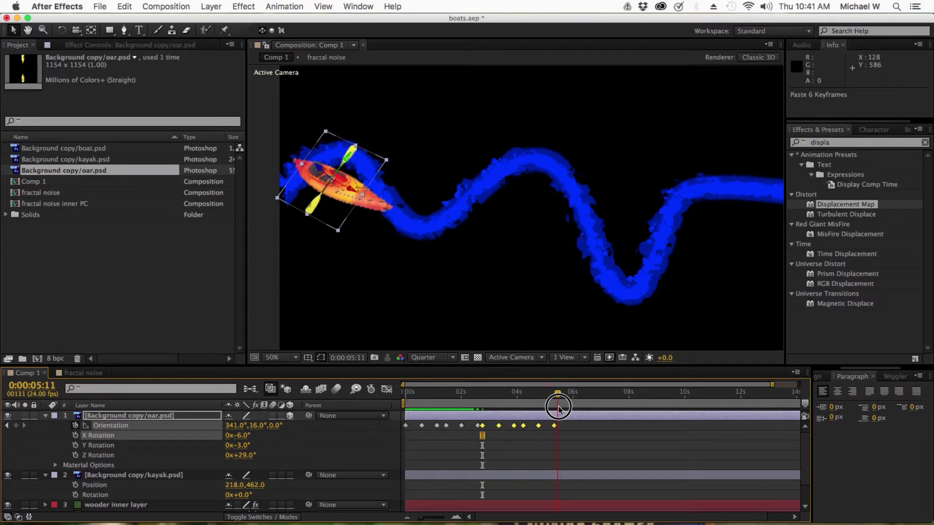
pyautogui.press('super+z')
pyautogui.press('super+v')
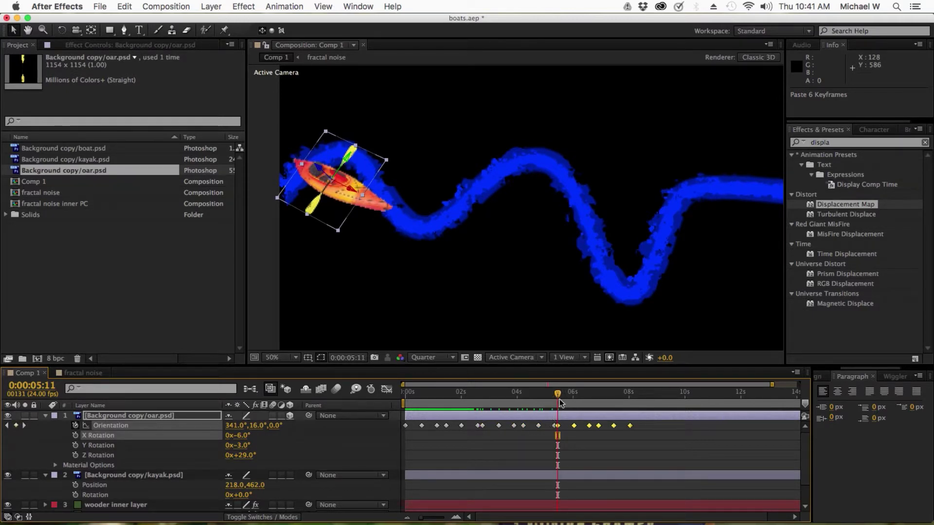
pyautogui.moveTo(558, 396); pyautogui.dragTo(635, 401)
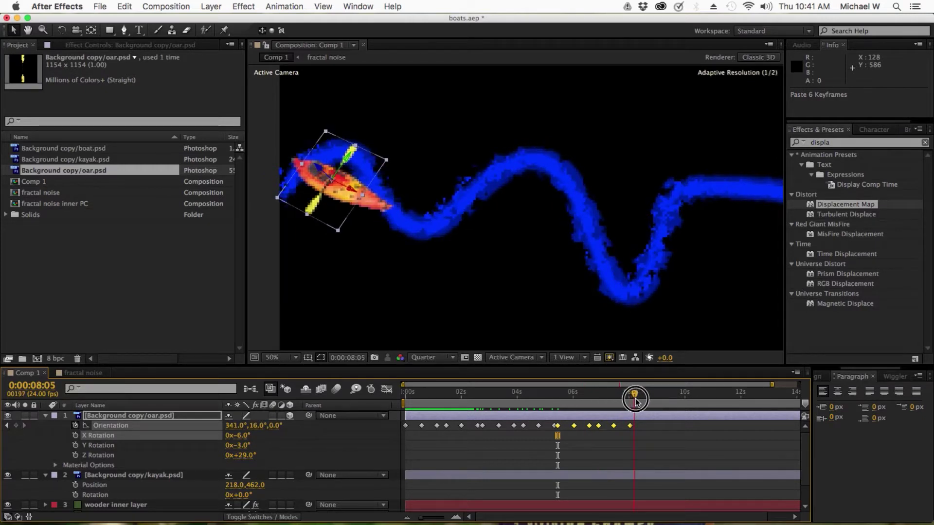
pyautogui.press('super+z')
pyautogui.press('super+v')
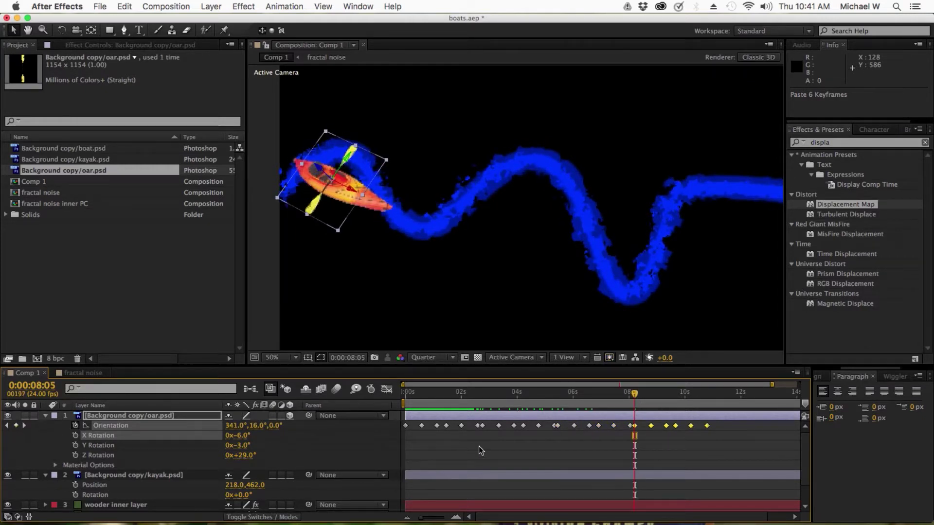
# Apply Easy Ease to all of the oar's Orientation keyframes and preview from the start
pyautogui.moveTo(732, 419); pyautogui.dragTo(395, 447)
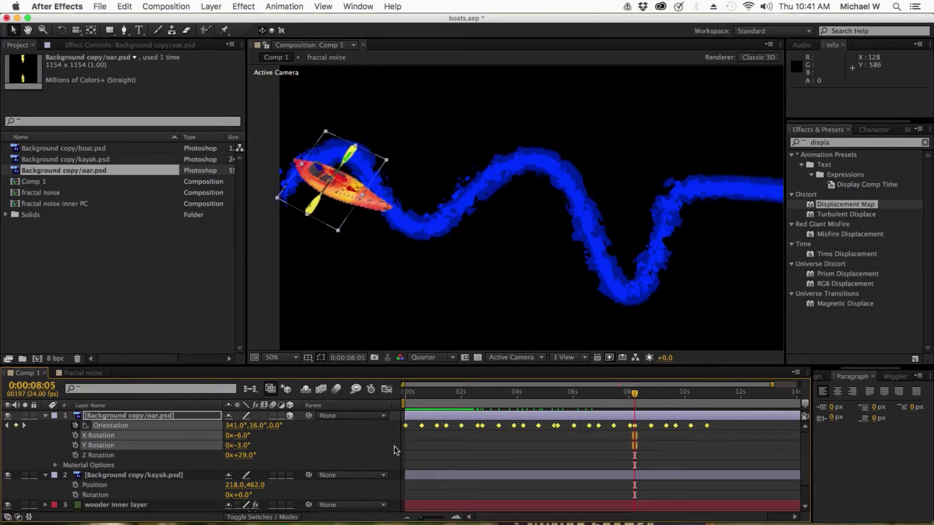
pyautogui.rightClick(421, 426)
pyautogui.moveTo(479, 511)
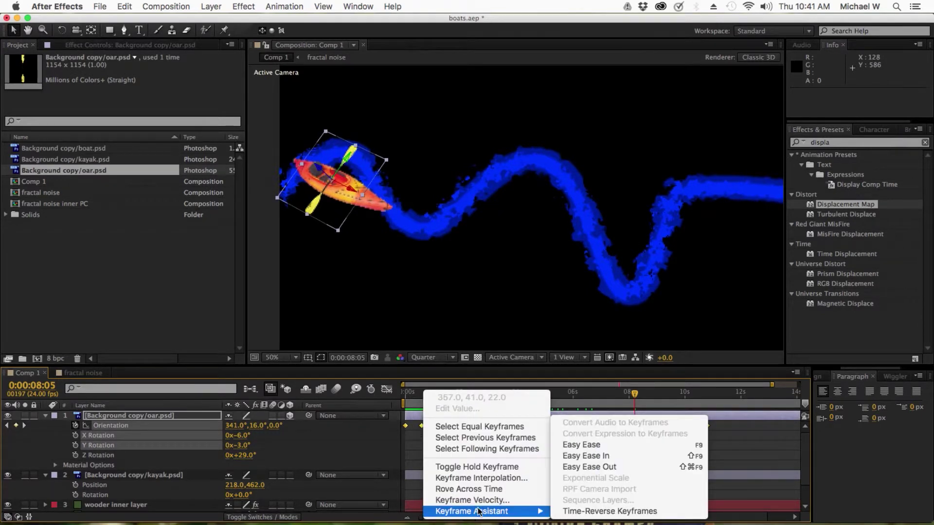
pyautogui.click(581, 444)
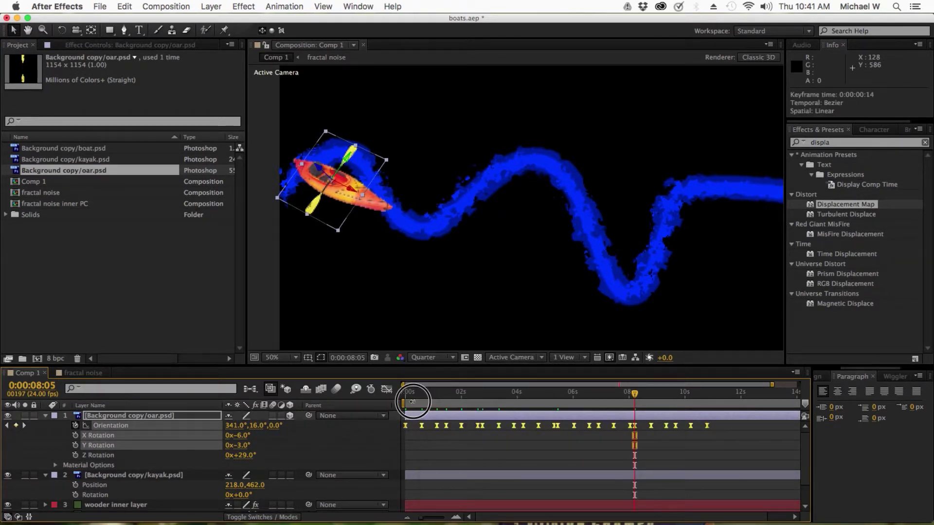
pyautogui.click(413, 402)
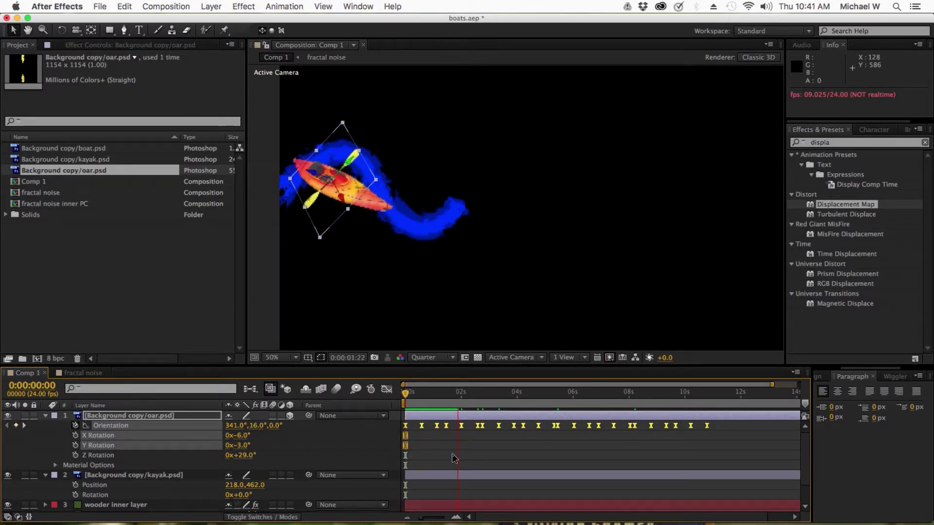
# Shift the oar's Orientation keyframes after the first five earlier, with the last at 0:00:10:06, and preview from the start
pyautogui.click(447, 447)
pyautogui.moveTo(449, 430); pyautogui.dragTo(702, 426)
pyautogui.click(464, 440)
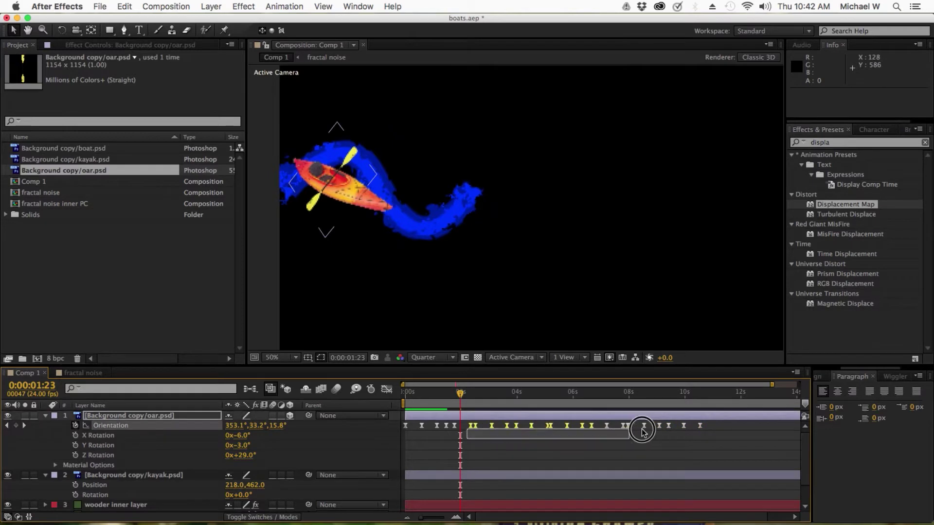
pyautogui.moveTo(702, 428); pyautogui.dragTo(692, 427)
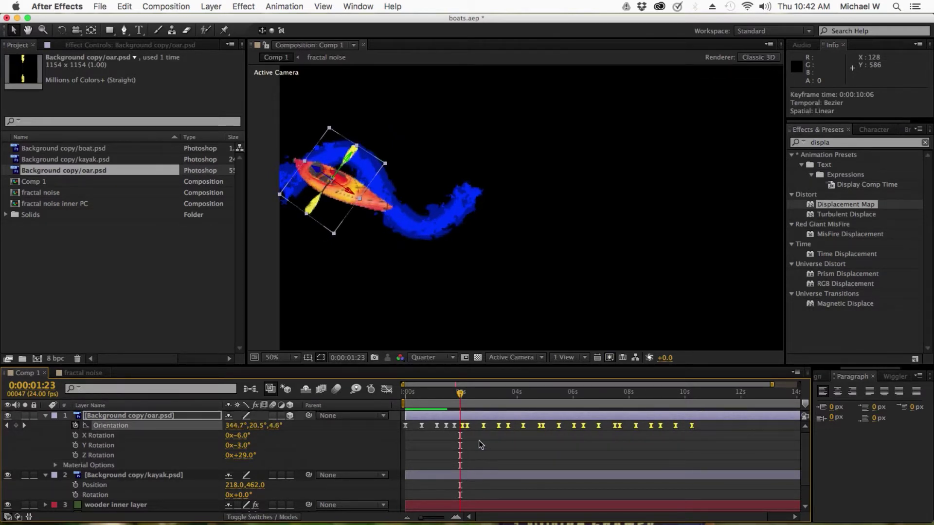
pyautogui.press('Home')
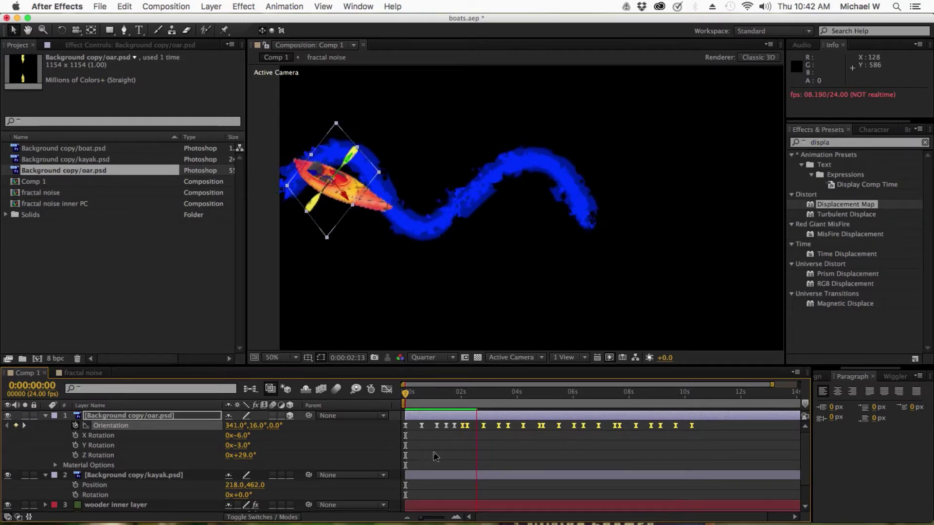
# Tighten the spacing of the oar's Orientation keyframes around 0:00:02:14 to 0:00:03:12, moving the last one to 0:00:08:23
pyautogui.click(475, 445)
pyautogui.moveTo(475, 446); pyautogui.dragTo(740, 417)
pyautogui.click(716, 426)
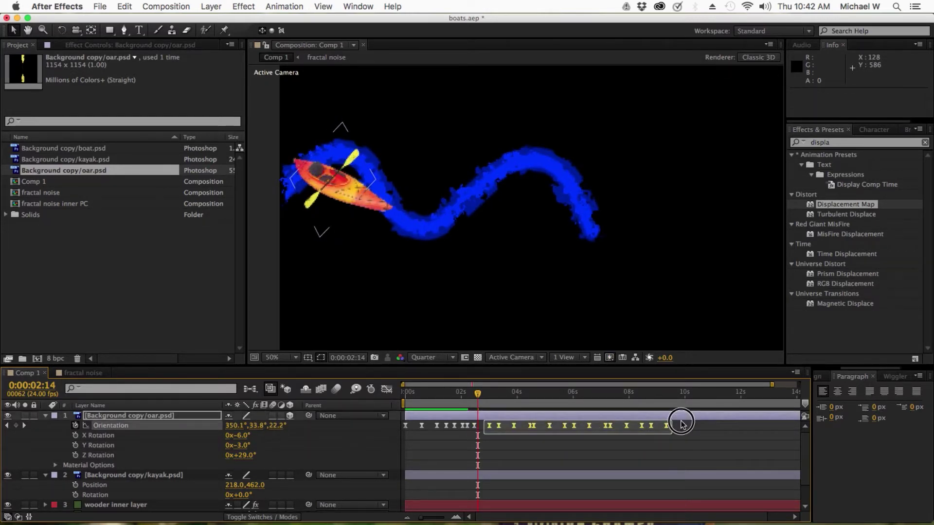
pyautogui.click(668, 431)
pyautogui.moveTo(668, 431); pyautogui.dragTo(659, 428)
pyautogui.moveTo(519, 436); pyautogui.dragTo(672, 430)
pyautogui.moveTo(666, 427); pyautogui.dragTo(656, 431)
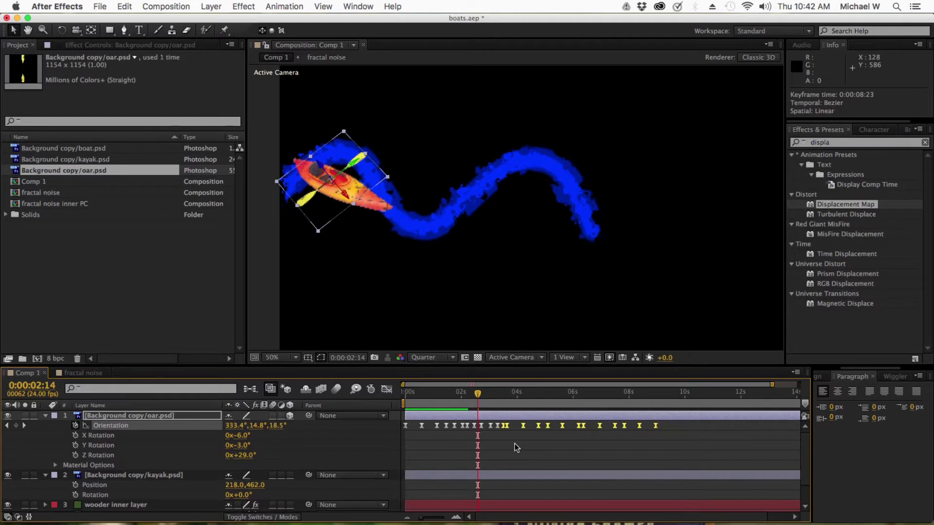
# Pull the remaining groups of Orientation keyframes after about 0:00:04:00 closer together, ending the last one at 0:00:07:11
pyautogui.moveTo(516, 439); pyautogui.dragTo(646, 426)
pyautogui.moveTo(522, 440); pyautogui.dragTo(632, 426)
pyautogui.click(537, 441)
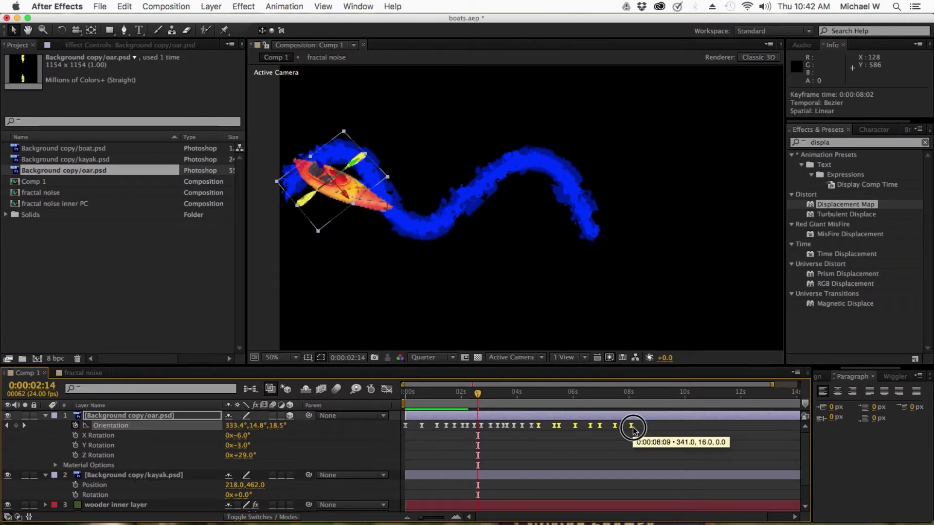
pyautogui.click(580, 442)
pyautogui.moveTo(544, 429); pyautogui.dragTo(622, 429)
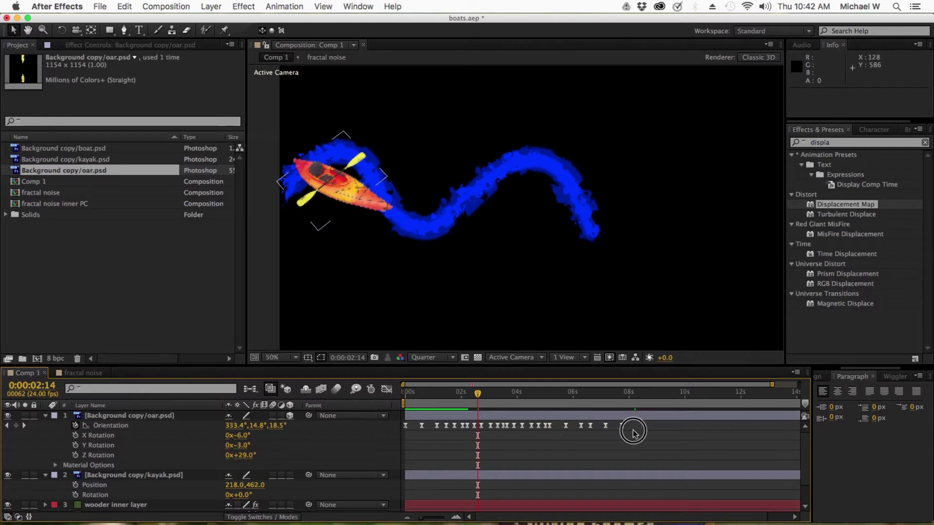
pyautogui.moveTo(632, 431)
pyautogui.mouseDown()
pyautogui.moveTo(557, 422)
pyautogui.moveTo(615, 428)
pyautogui.mouseUp()
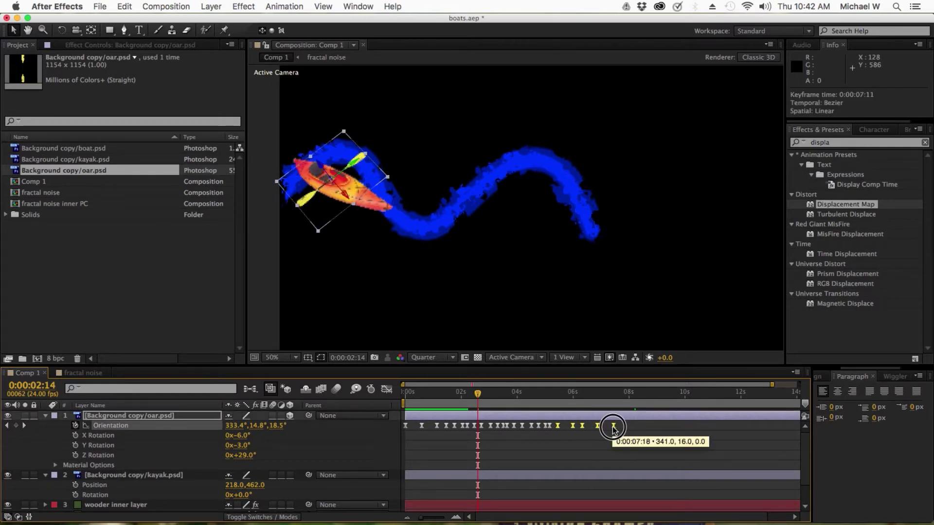
# Play the oar's paddling animation from the start to check the faster strokes
pyautogui.click(481, 394)
pyautogui.press('Home')
pyautogui.press('space')
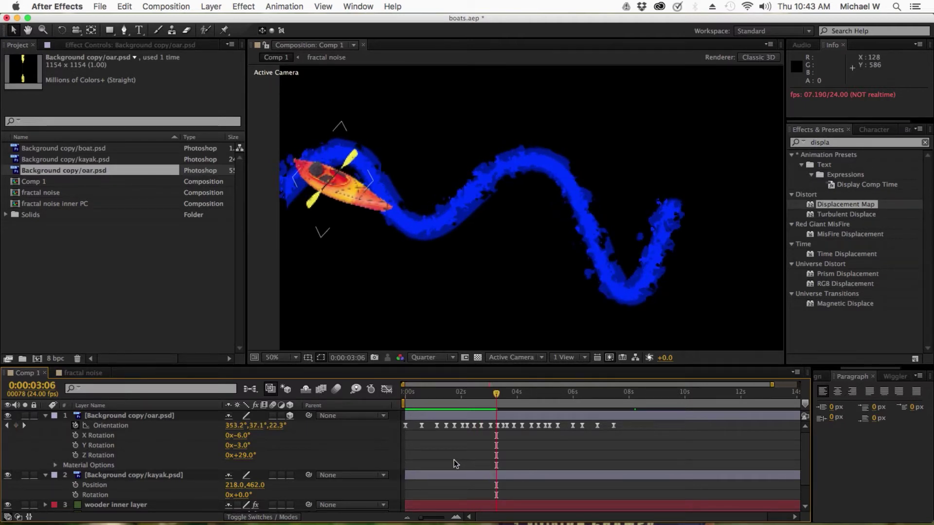
# Collapse the oar and kayak layer properties, select the oar layer and save the project
pyautogui.click(366, 250)
pyautogui.press('u')
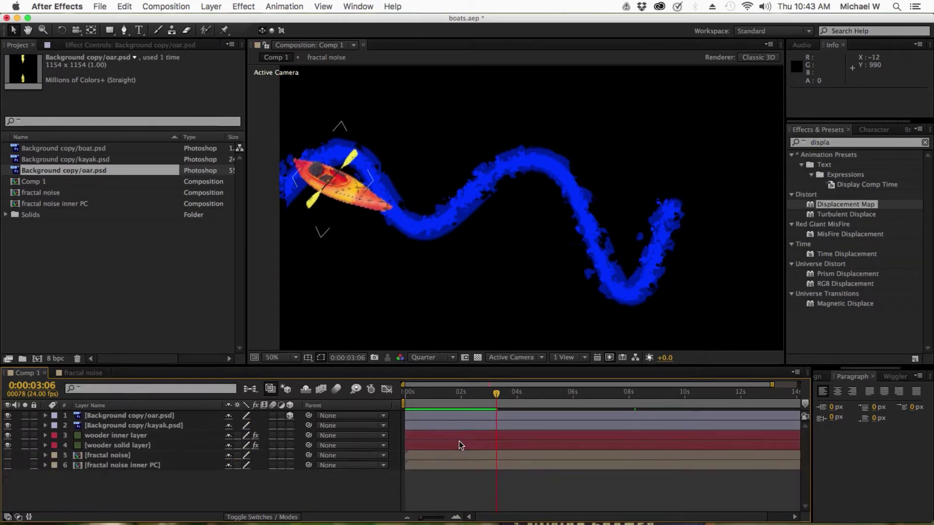
pyautogui.click(112, 416)
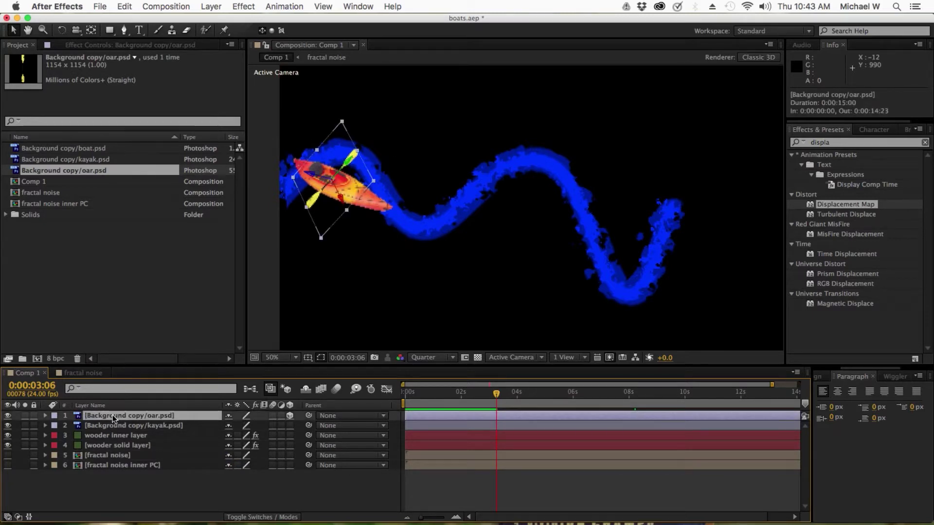
pyautogui.press('super+s')
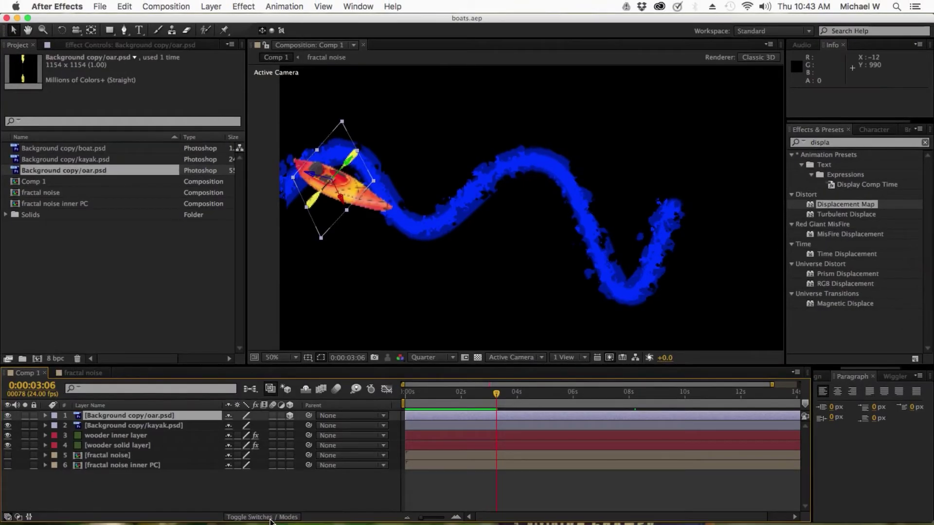
# Show the Mode and TrkMat columns and parent the oar layer to the kayak layer
pyautogui.click(271, 517)
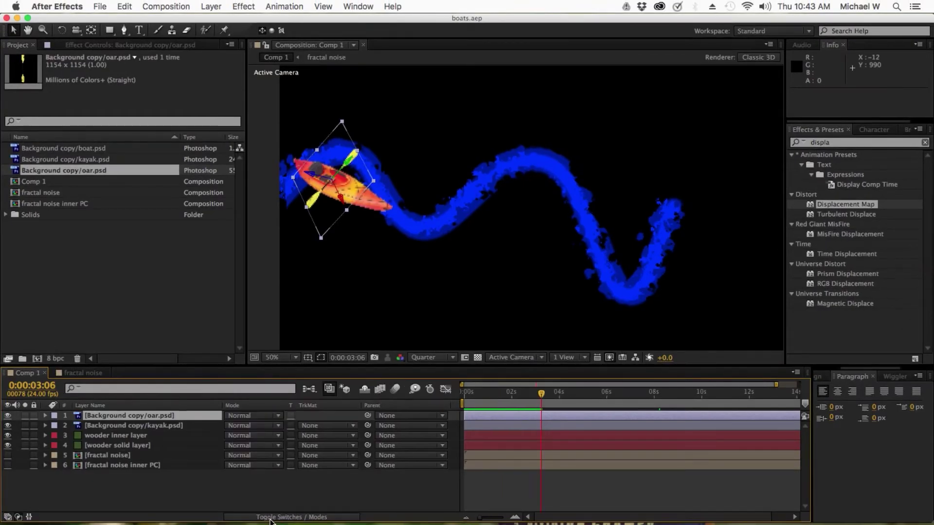
pyautogui.click(368, 416)
pyautogui.moveTo(368, 416); pyautogui.dragTo(170, 431)
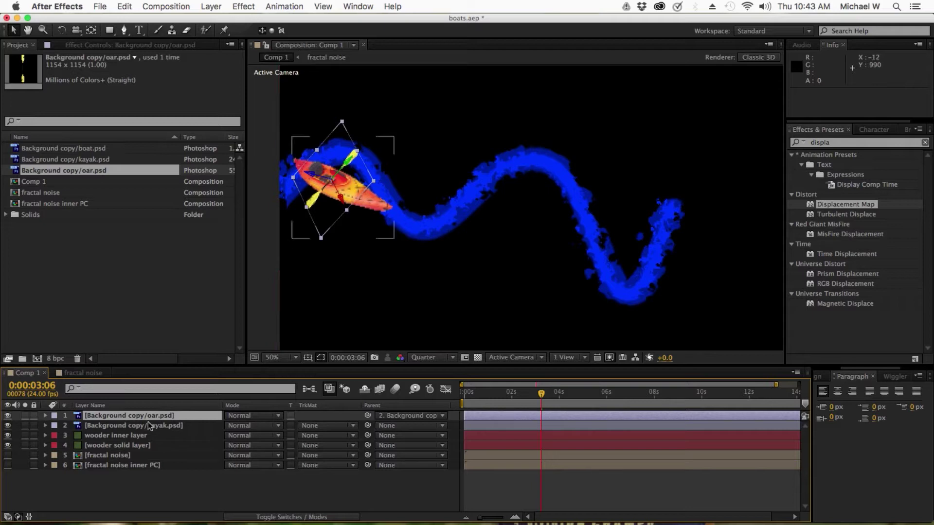
# Test the parenting by rotating the kayak layer to -20° and undo the rotation
pyautogui.click(150, 427)
pyautogui.press('r')
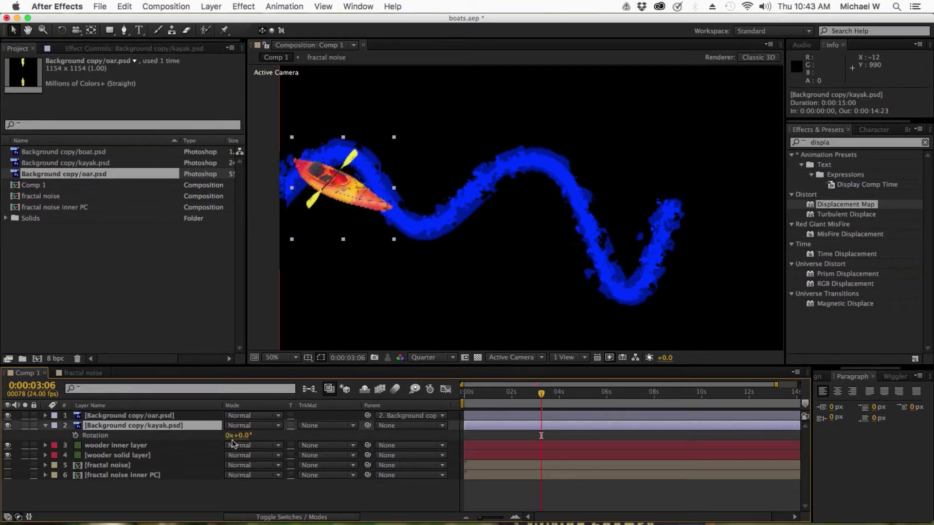
pyautogui.moveTo(239, 436)
pyautogui.mouseDown()
pyautogui.moveTo(275, 445)
pyautogui.moveTo(232, 441)
pyautogui.mouseUp()
pyautogui.press('super+z')
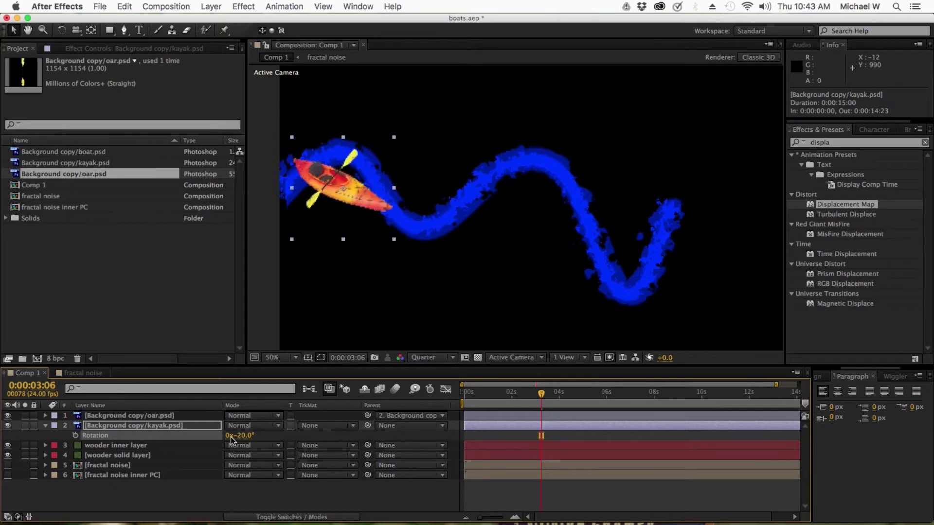
# At 0:00:01:07, set the kayak's Rotation to -64° and its Position to 3, 462
pyautogui.moveTo(541, 393); pyautogui.dragTo(495, 395)
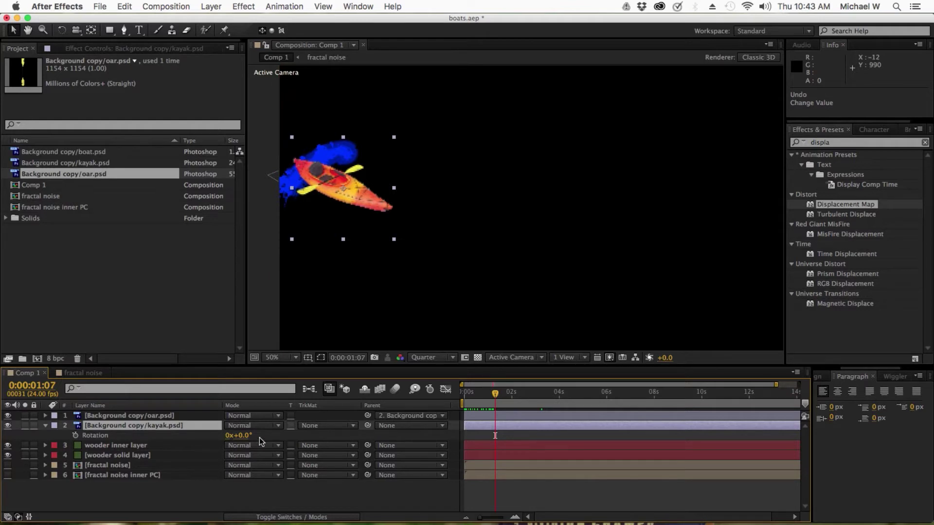
pyautogui.hotkey('shift', 'p')
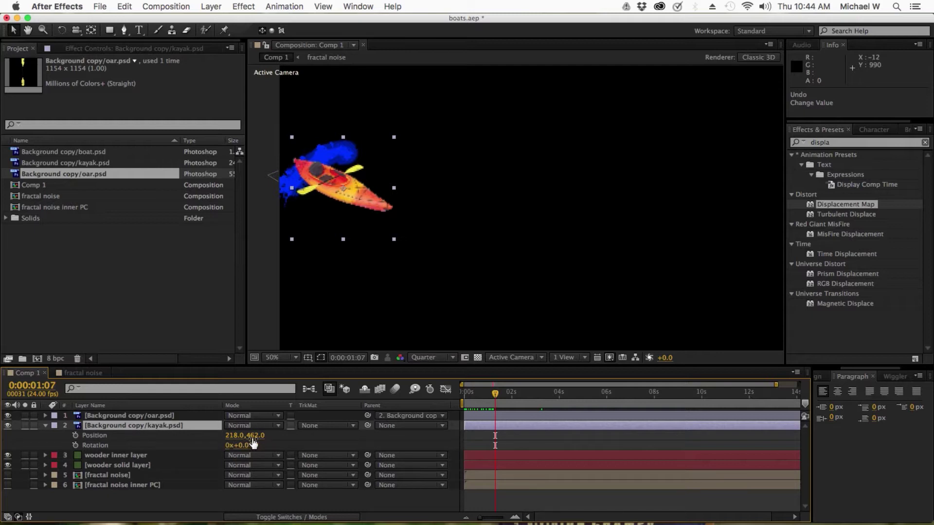
pyautogui.moveTo(244, 446); pyautogui.dragTo(93, 420)
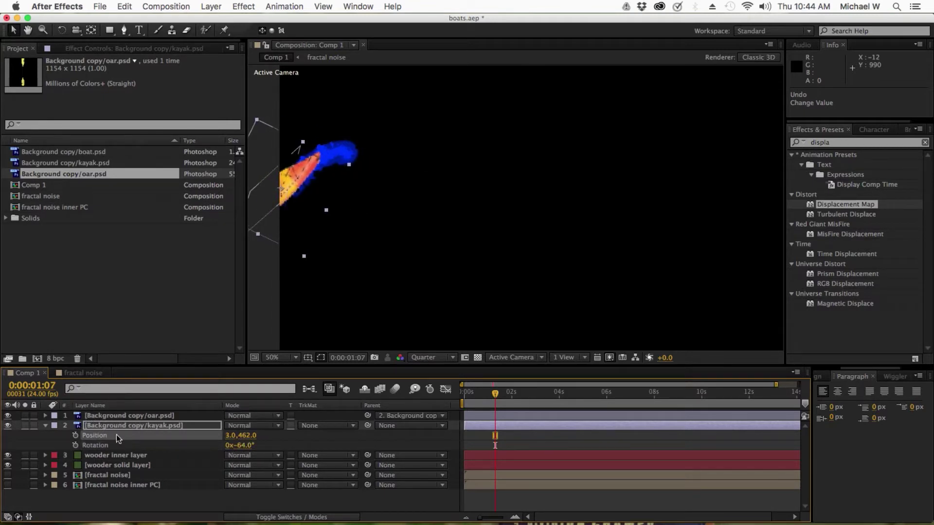
# Scale the kayak layer down to 62% and display its Position property
pyautogui.press('s')
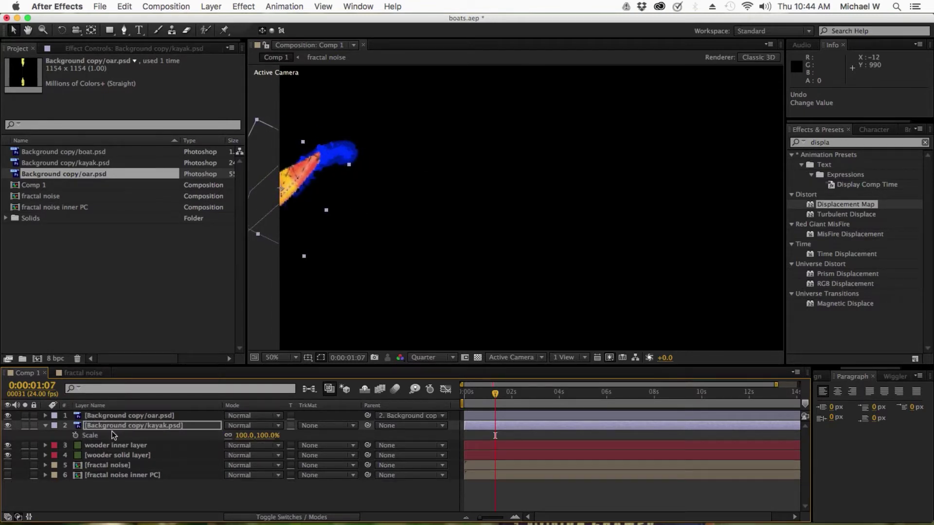
pyautogui.click(241, 439)
pyautogui.moveTo(241, 439)
pyautogui.mouseDown()
pyautogui.moveTo(225, 435)
pyautogui.moveTo(237, 441)
pyautogui.mouseUp()
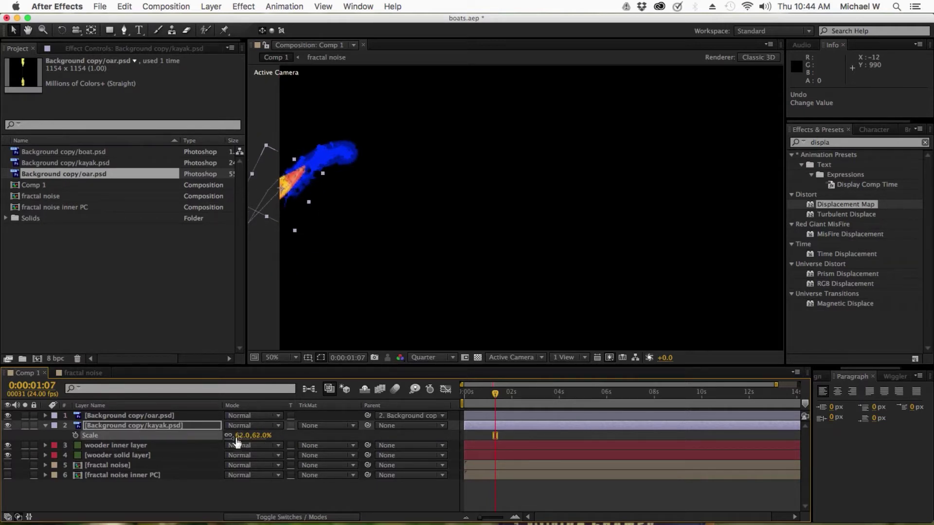
pyautogui.press('p')
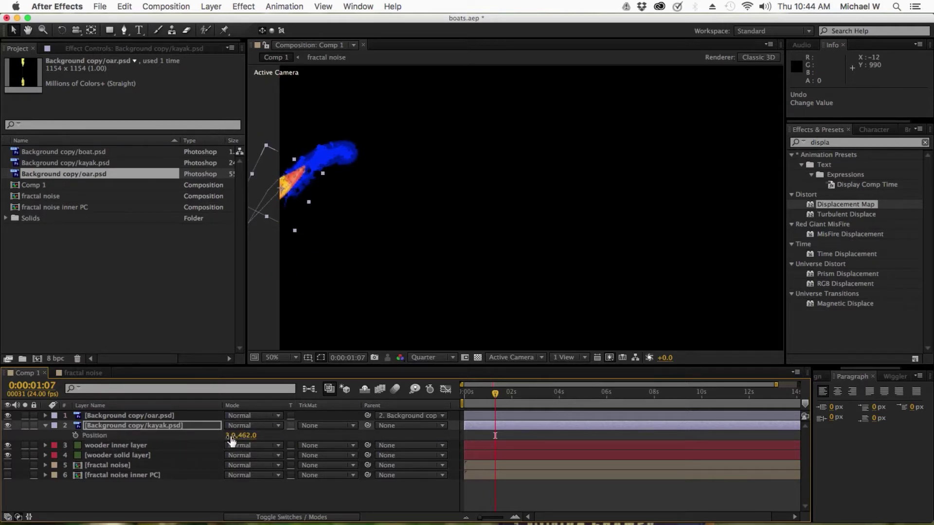
# At 0:00:01:07, display the kayak's Rotation, set its Position to -96, 582 off-screen and enable keyframing for both properties
pyautogui.hotkey('shift', 'r')
pyautogui.moveTo(233, 436); pyautogui.dragTo(196, 452)
pyautogui.moveTo(253, 435); pyautogui.dragTo(358, 418)
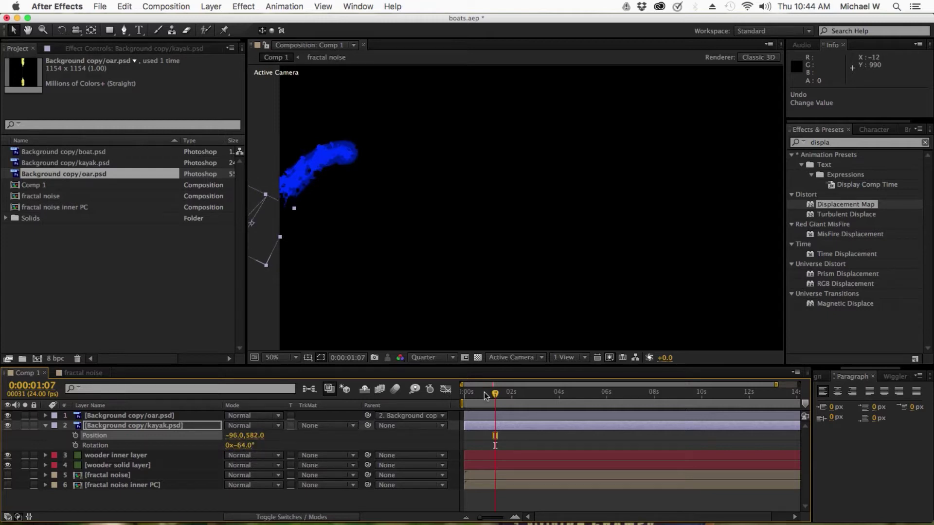
pyautogui.click(76, 435)
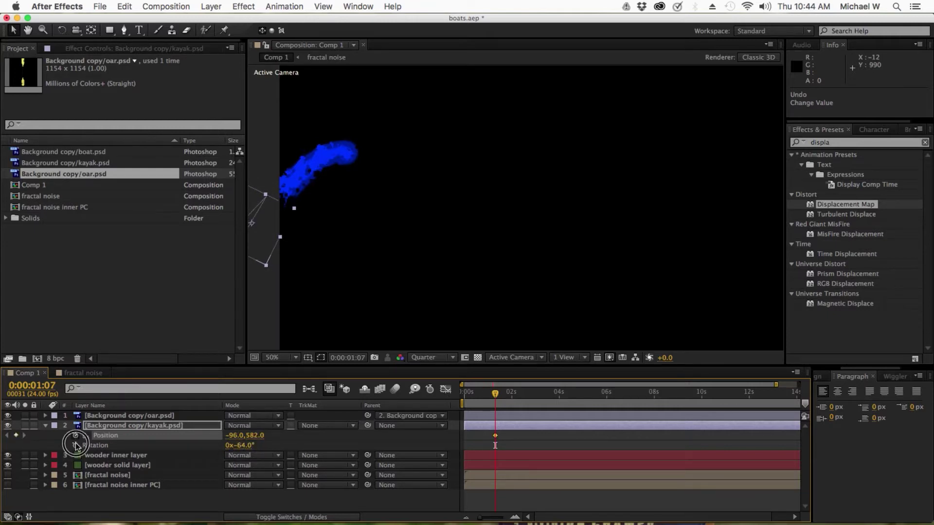
pyautogui.click(76, 445)
# At 0:00:02:06, keyframe the kayak on the stroke's first crest with Position 191, 333 and Rotation -26°
pyautogui.moveTo(497, 396); pyautogui.dragTo(518, 392)
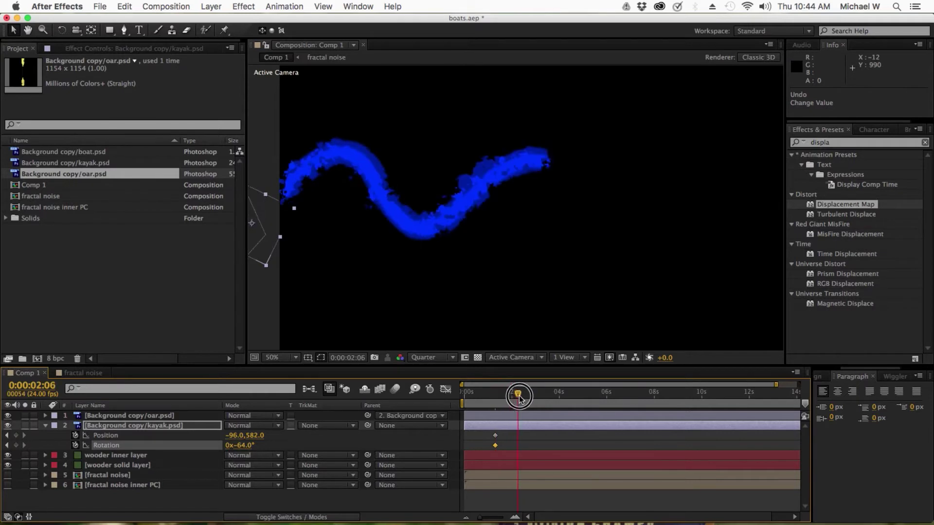
pyautogui.moveTo(237, 439); pyautogui.dragTo(217, 405)
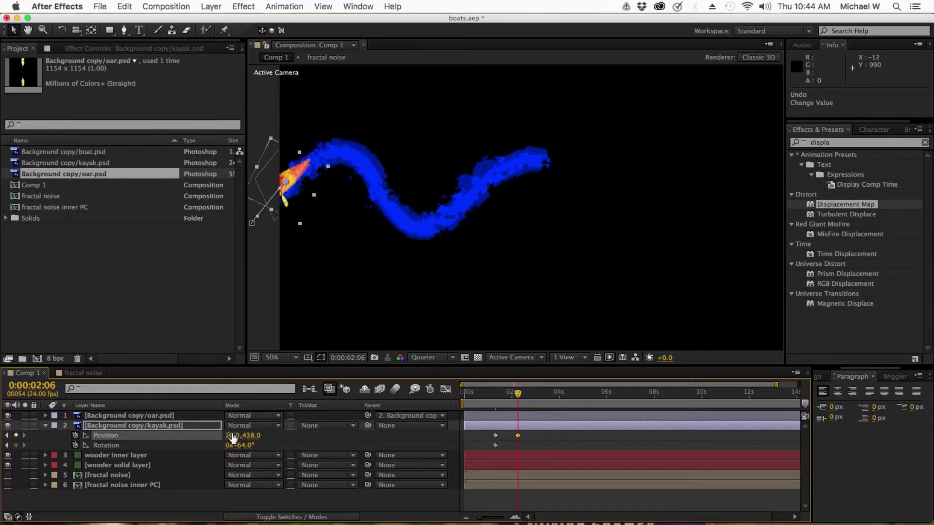
pyautogui.moveTo(233, 437)
pyautogui.mouseDown()
pyautogui.moveTo(271, 427)
pyautogui.moveTo(240, 438)
pyautogui.moveTo(210, 423)
pyautogui.moveTo(253, 446)
pyautogui.moveTo(272, 445)
pyautogui.mouseUp()
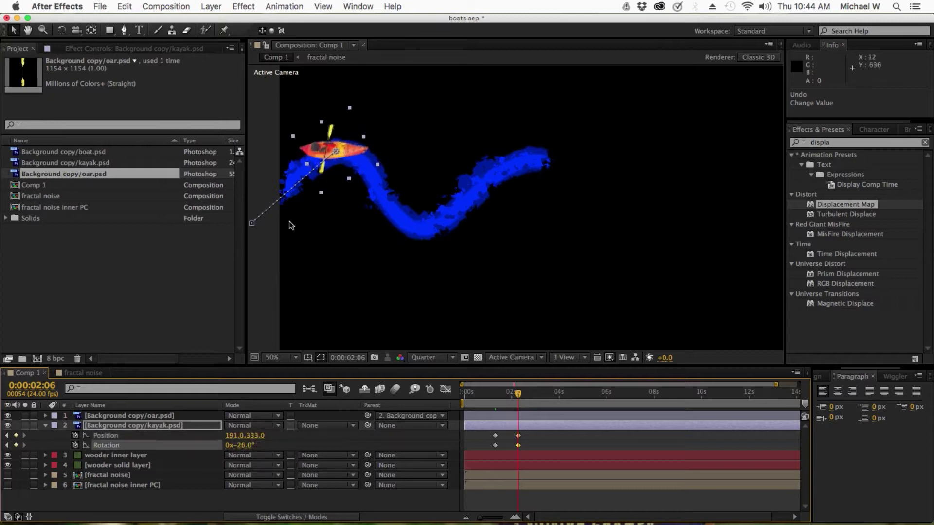
# At 0:00:03:05, keyframe the kayak's Position at 438, 586 in the stroke's first trough
pyautogui.click(518, 394)
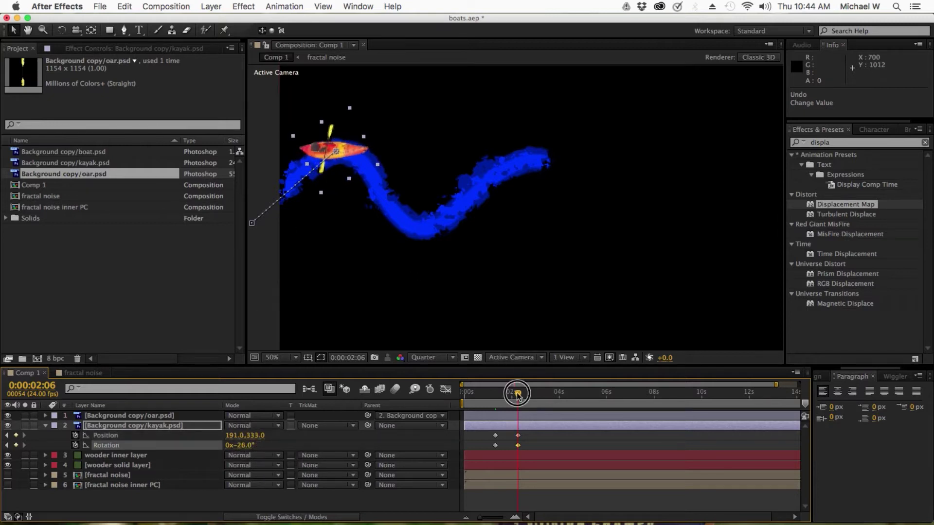
pyautogui.moveTo(518, 393); pyautogui.dragTo(541, 396)
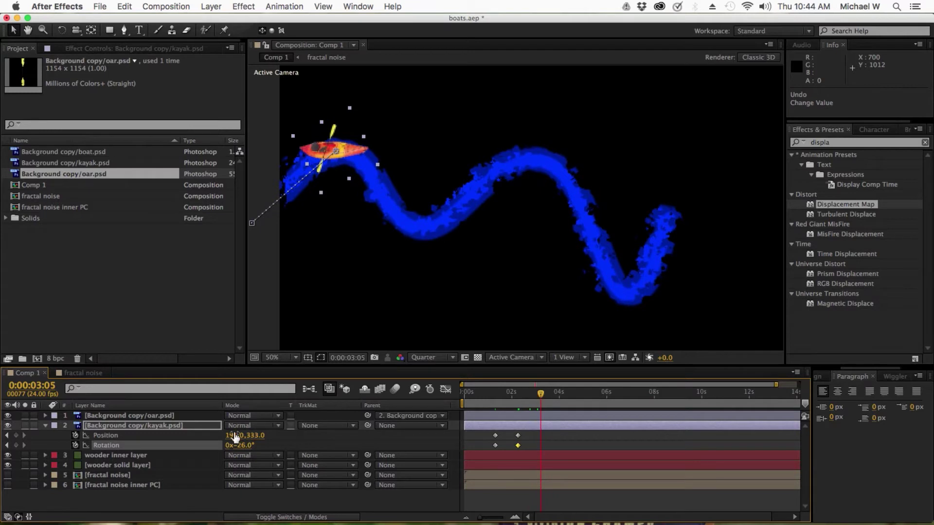
pyautogui.moveTo(234, 439); pyautogui.dragTo(359, 481)
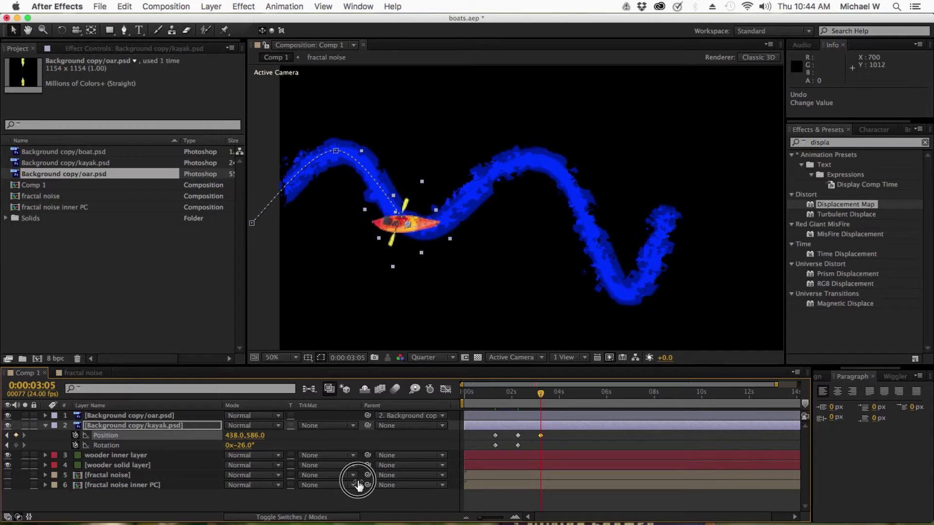
# Adjust the curve handles at the motion path's first crest and nudge the kayak in the trough to Position 436, 594
pyautogui.click(338, 152)
pyautogui.moveTo(310, 154)
pyautogui.mouseDown()
pyautogui.moveTo(292, 153)
pyautogui.moveTo(302, 162)
pyautogui.mouseUp()
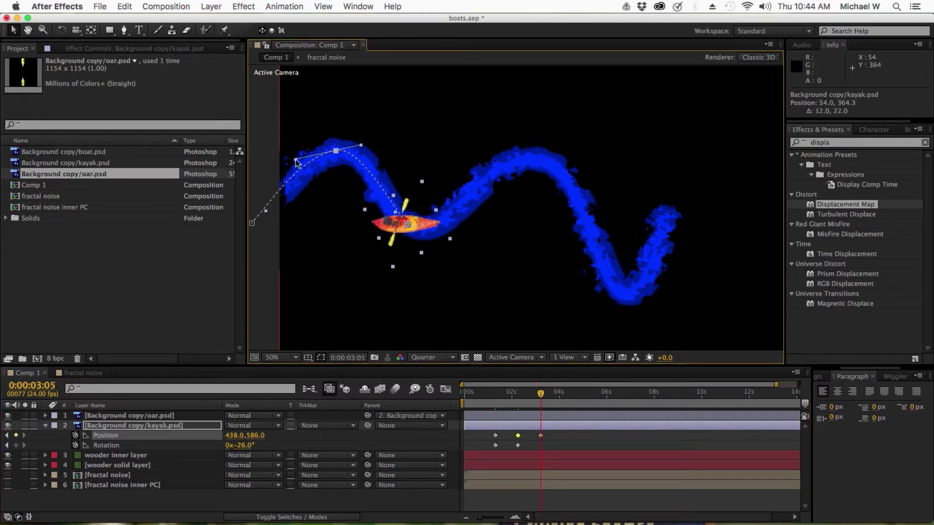
pyautogui.click(413, 227)
pyautogui.moveTo(413, 227); pyautogui.dragTo(413, 230)
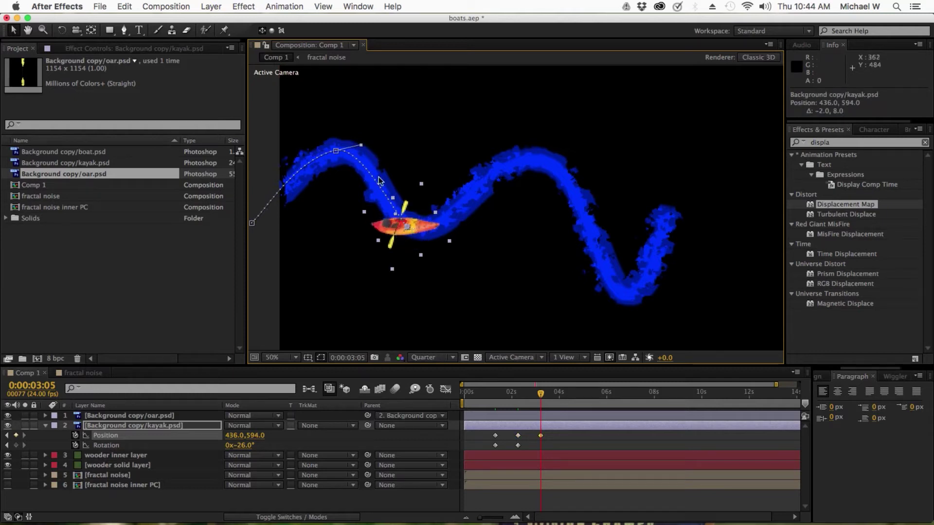
pyautogui.moveTo(360, 145); pyautogui.dragTo(365, 148)
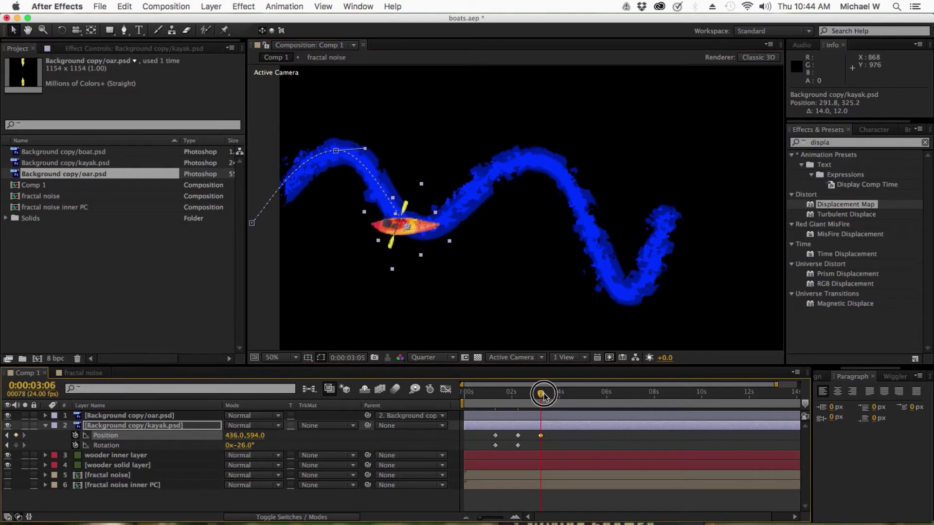
# At 0:00:03:22, keyframe the kayak on the second crest with Position 867, 371 and Rotation -17°
pyautogui.moveTo(542, 393); pyautogui.dragTo(557, 393)
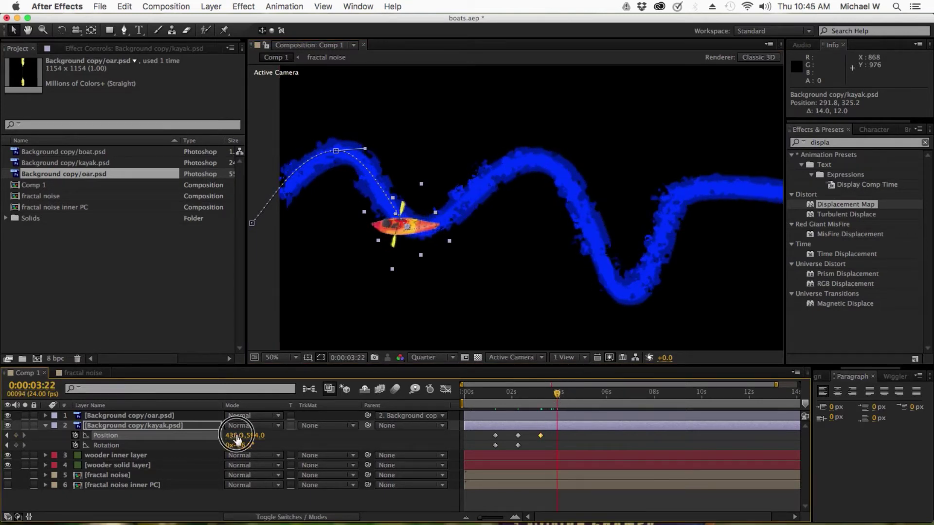
pyautogui.moveTo(235, 436); pyautogui.dragTo(382, 425)
pyautogui.moveTo(536, 187); pyautogui.dragTo(493, 163)
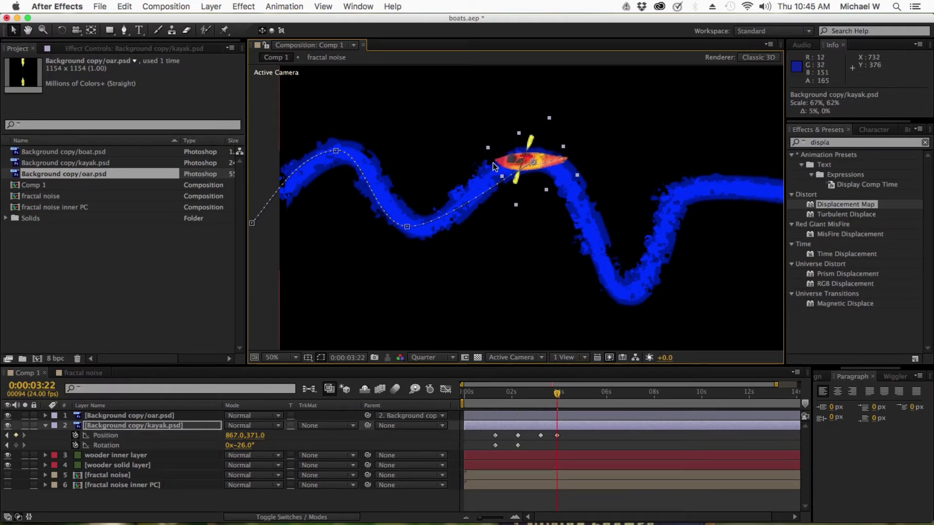
pyautogui.press('super+z')
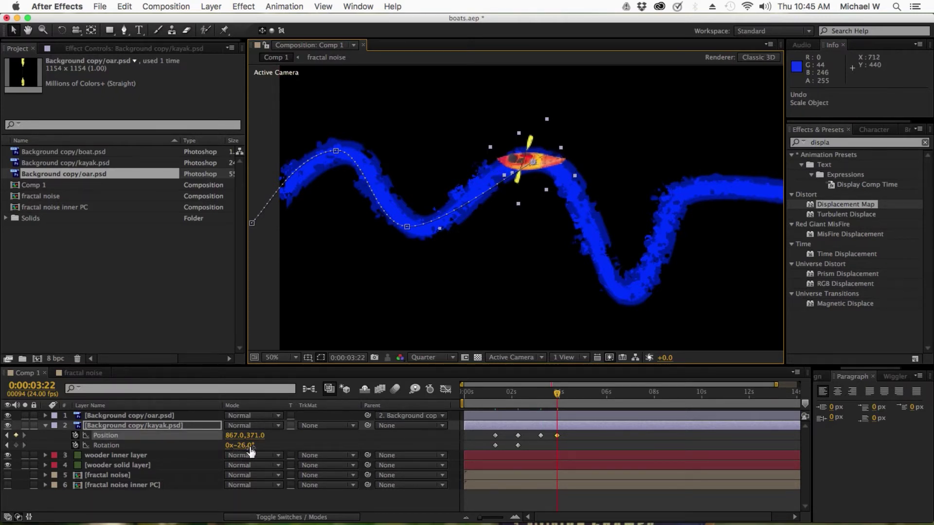
pyautogui.moveTo(231, 445); pyautogui.dragTo(258, 451)
pyautogui.click(497, 190)
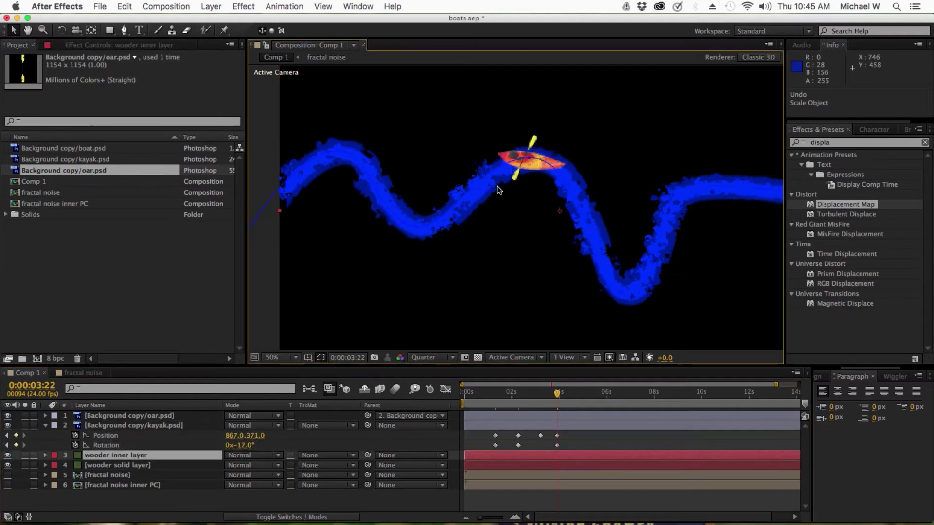
pyautogui.click(505, 164)
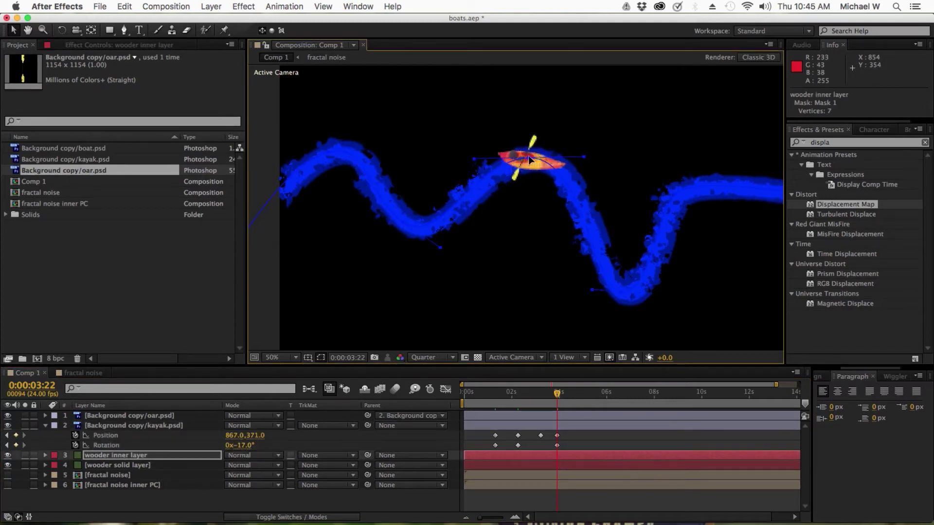
pyautogui.click(476, 160)
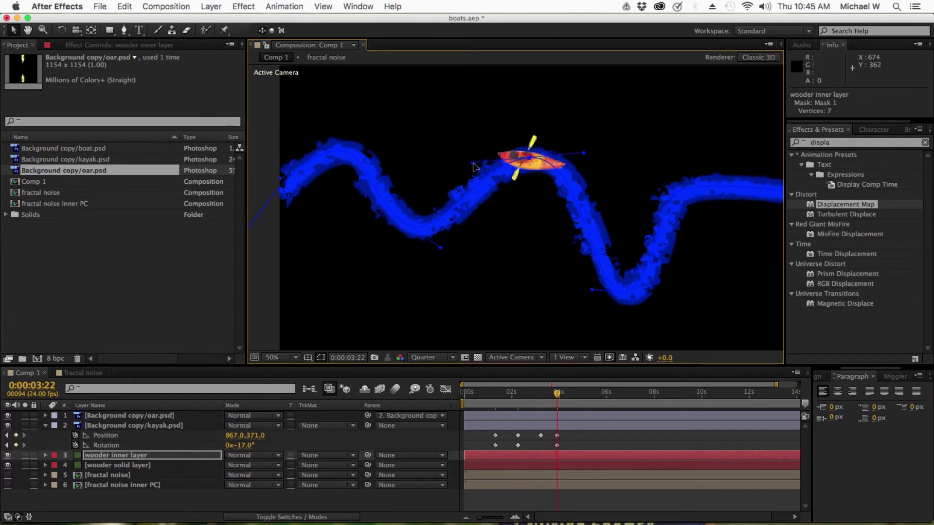
pyautogui.press('super+z')
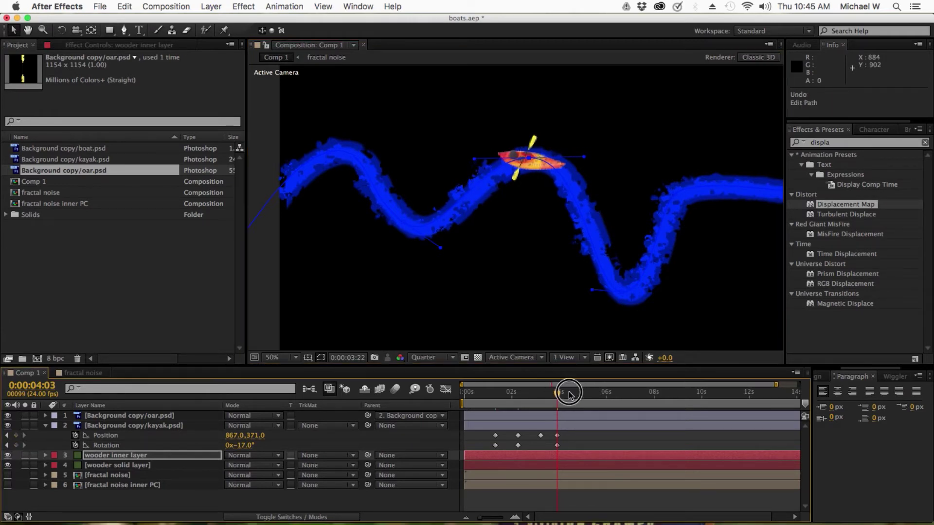
# At 0:00:04:17, keyframe the kayak's Position at 1180, 803 in the stroke's deepest trough
pyautogui.moveTo(564, 393); pyautogui.dragTo(575, 384)
pyautogui.click(549, 170)
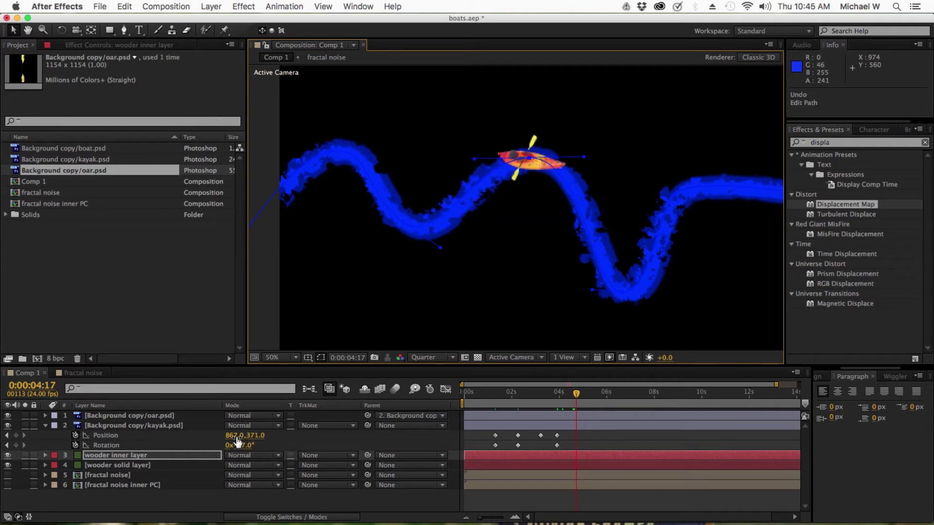
pyautogui.moveTo(237, 441); pyautogui.dragTo(370, 447)
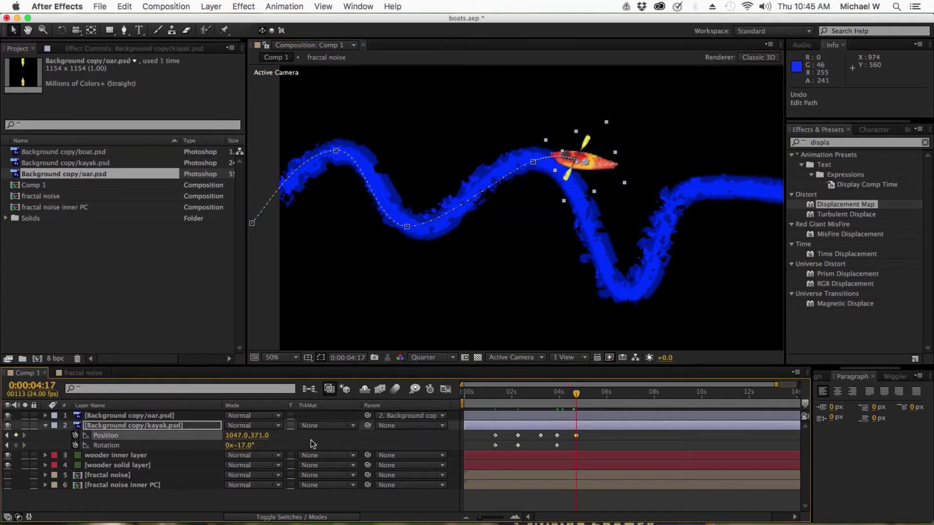
pyautogui.moveTo(261, 440); pyautogui.dragTo(382, 474)
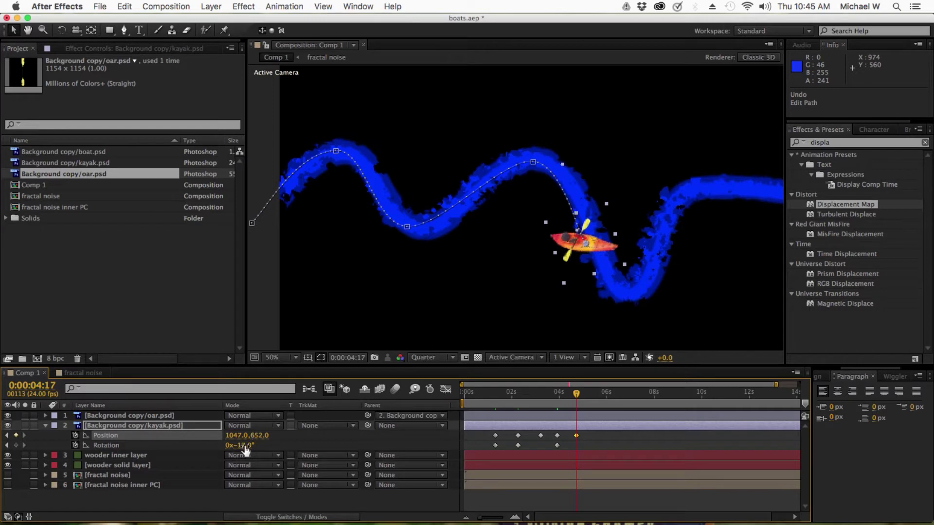
pyautogui.moveTo(259, 439)
pyautogui.mouseDown()
pyautogui.moveTo(304, 450)
pyautogui.moveTo(233, 435)
pyautogui.moveTo(287, 439)
pyautogui.moveTo(241, 437)
pyautogui.moveTo(270, 438)
pyautogui.mouseUp()
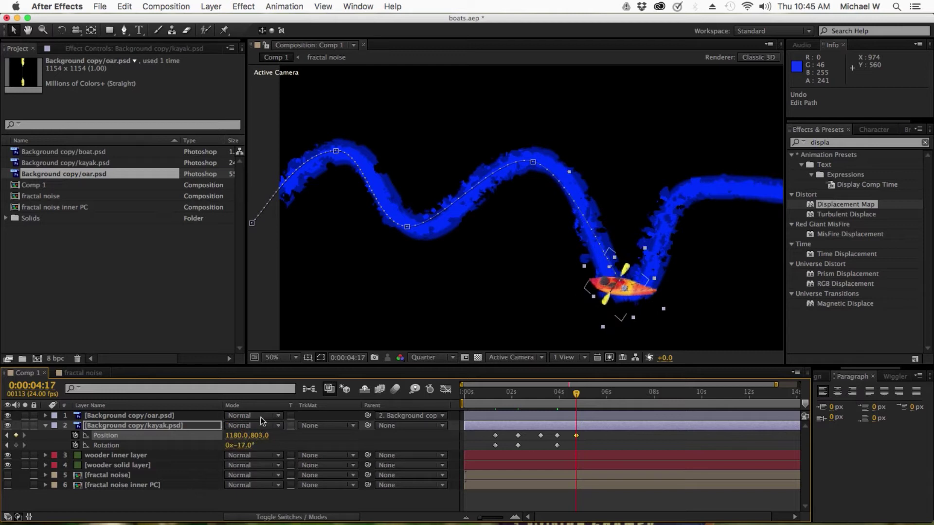
# Adjust the kayak's Rotation at the first crest and add another Rotation keyframe shortly before it
pyautogui.moveTo(567, 393); pyautogui.dragTo(519, 393)
pyautogui.moveTo(248, 447); pyautogui.dragTo(255, 447)
pyautogui.moveTo(520, 390); pyautogui.dragTo(511, 392)
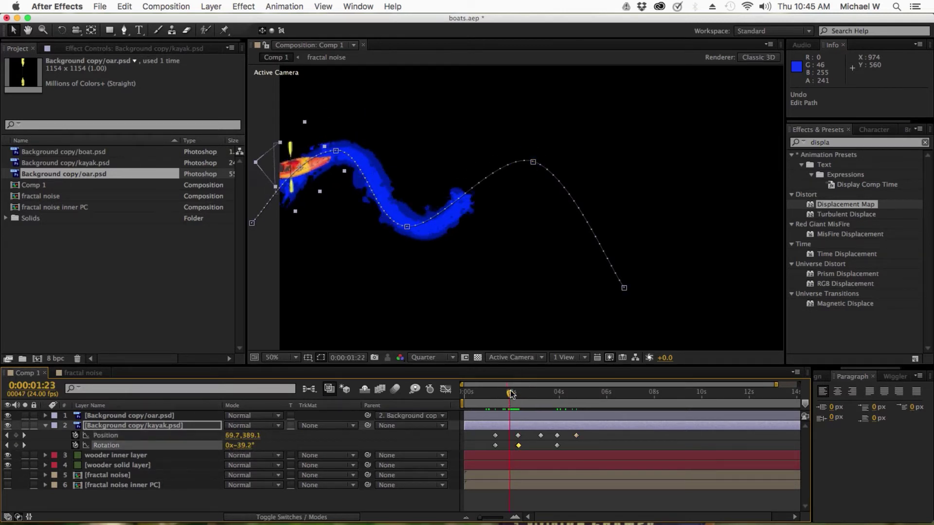
pyautogui.moveTo(247, 445); pyautogui.dragTo(240, 446)
# At 0:00:02:12, keyframe the kayak's Rotation at 15.6° so it points down the first slope
pyautogui.moveTo(511, 393)
pyautogui.mouseDown()
pyautogui.moveTo(490, 393)
pyautogui.moveTo(523, 394)
pyautogui.mouseUp()
pyautogui.click(251, 448)
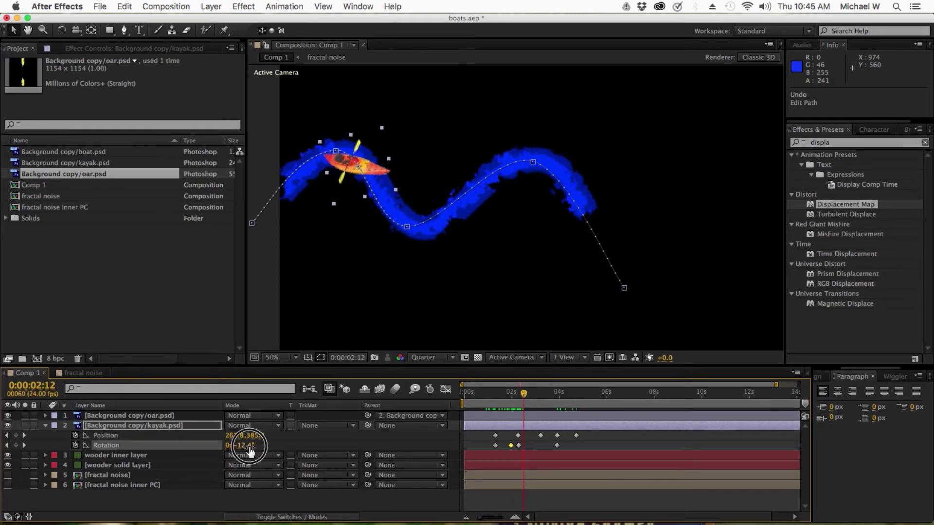
pyautogui.moveTo(250, 451); pyautogui.dragTo(423, 429)
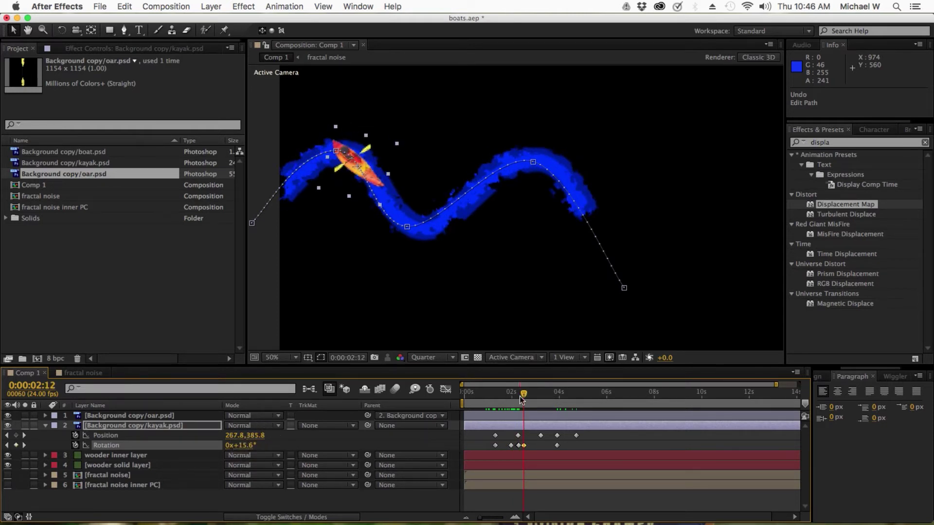
# Keyframe the kayak's Rotation at about -15° at 0:00:03:05 and add another Rotation keyframe at 0:00:03:16
pyautogui.moveTo(523, 396); pyautogui.dragTo(540, 394)
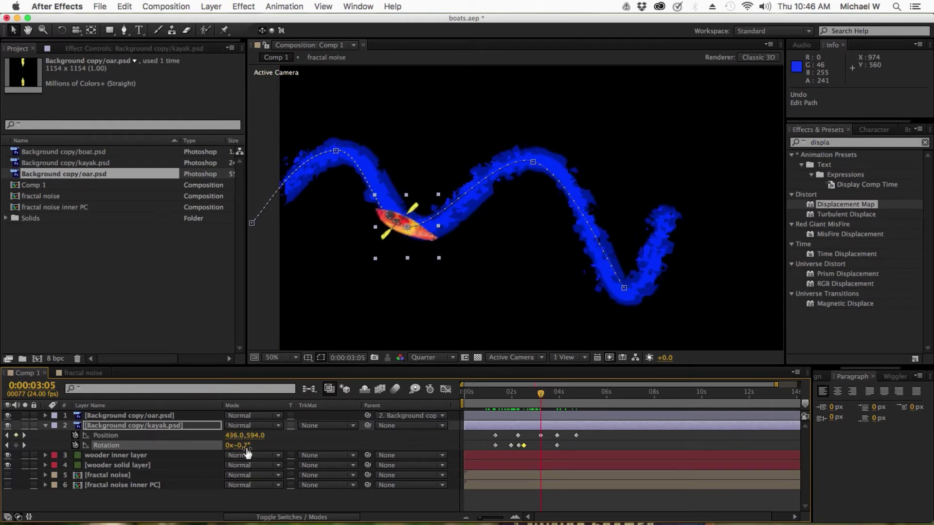
pyautogui.moveTo(247, 452); pyautogui.dragTo(237, 453)
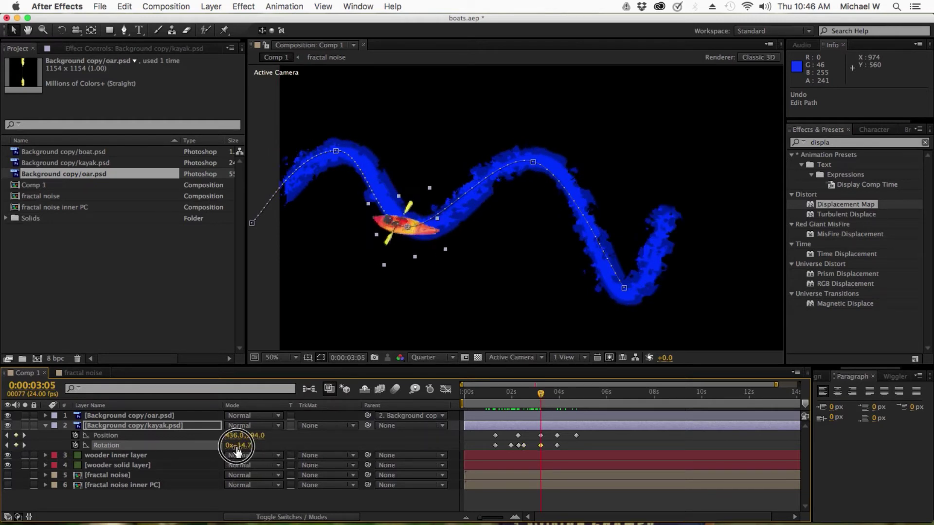
pyautogui.moveTo(541, 394); pyautogui.dragTo(551, 394)
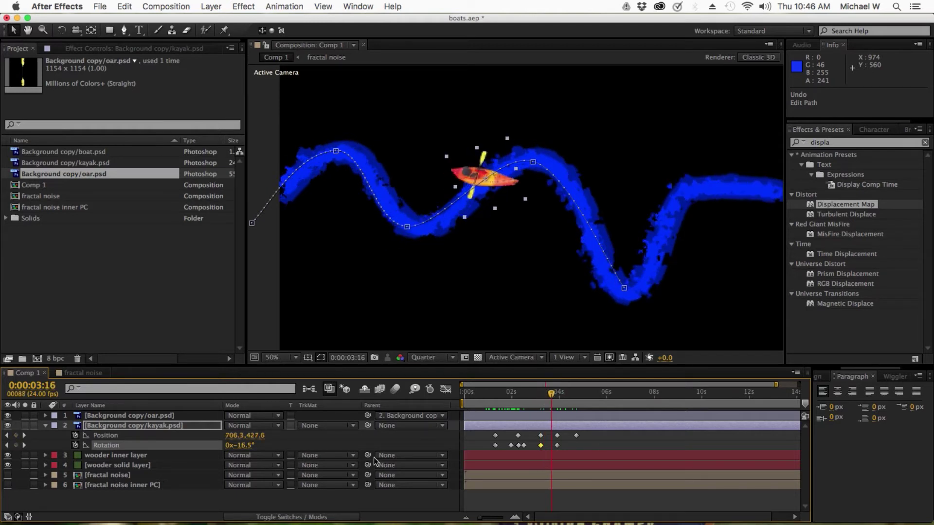
pyautogui.moveTo(239, 449)
pyautogui.mouseDown()
pyautogui.moveTo(204, 440)
pyautogui.moveTo(240, 446)
pyautogui.mouseUp()
# Keyframe the kayak's Rotation at 21° at 0:00:04:01 and 35° at 0:00:04:07 for the second descent
pyautogui.press('space')
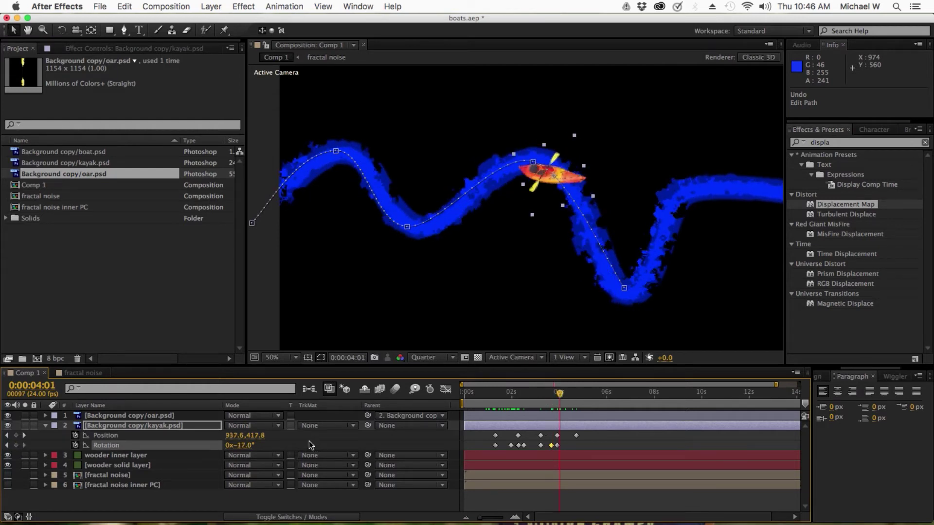
pyautogui.moveTo(243, 445); pyautogui.dragTo(266, 448)
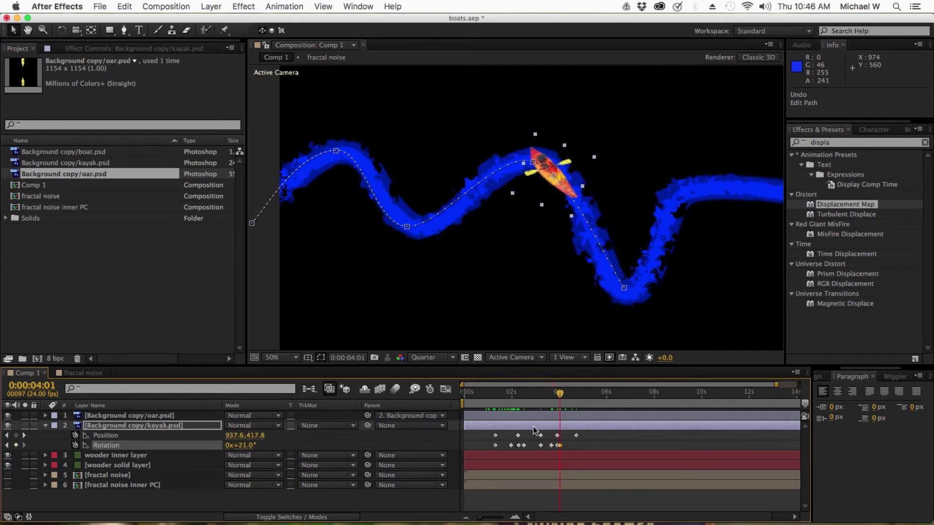
pyautogui.moveTo(555, 399); pyautogui.dragTo(567, 395)
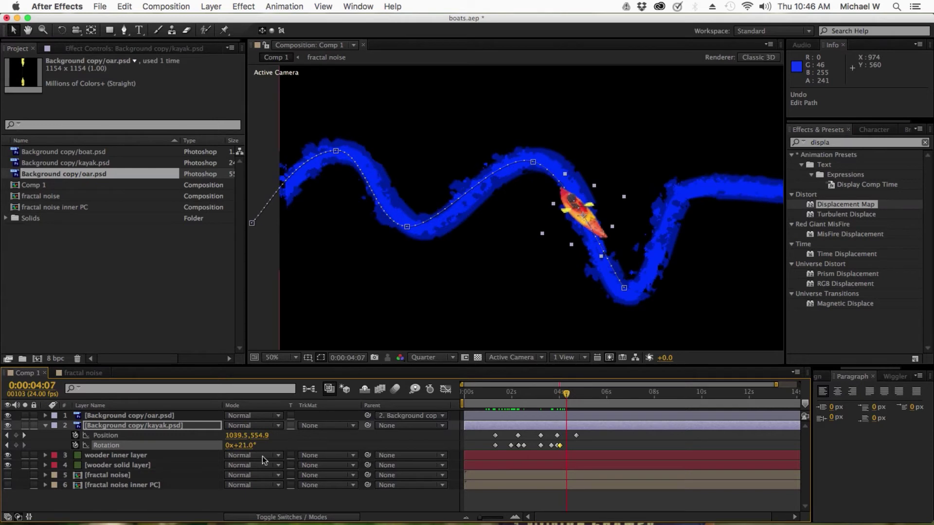
pyautogui.moveTo(249, 446); pyautogui.dragTo(257, 450)
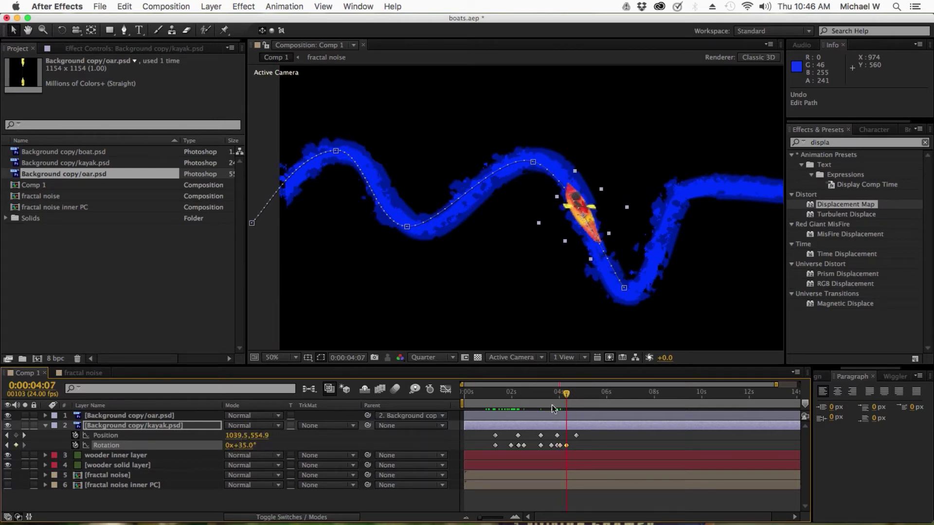
# Keyframe the kayak's Rotation at about 40° at 0:00:04:11 and 4° at 0:00:04:16, and scrub back to review the turn
pyautogui.moveTo(570, 395)
pyautogui.mouseDown()
pyautogui.moveTo(579, 395)
pyautogui.moveTo(569, 395)
pyautogui.mouseUp()
pyautogui.moveTo(253, 443); pyautogui.dragTo(302, 445)
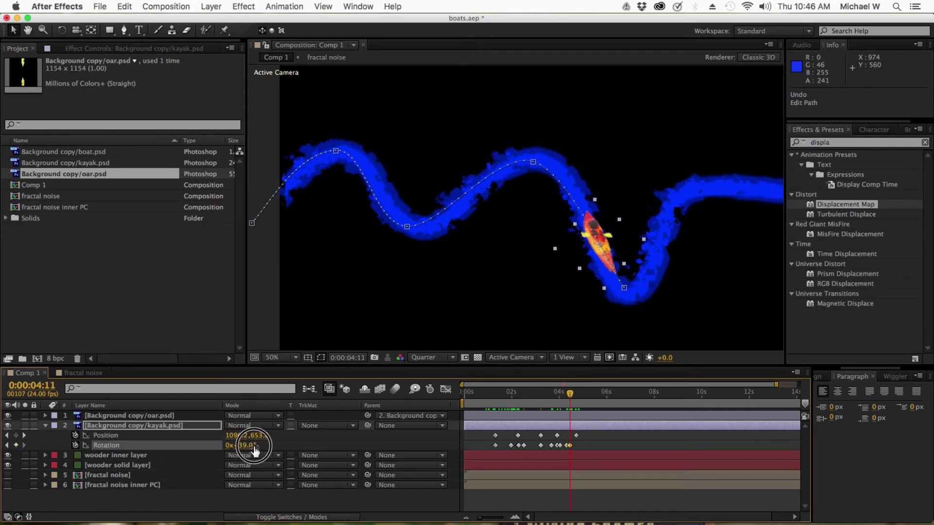
pyautogui.moveTo(572, 395); pyautogui.dragTo(575, 395)
pyautogui.moveTo(249, 449); pyautogui.dragTo(229, 448)
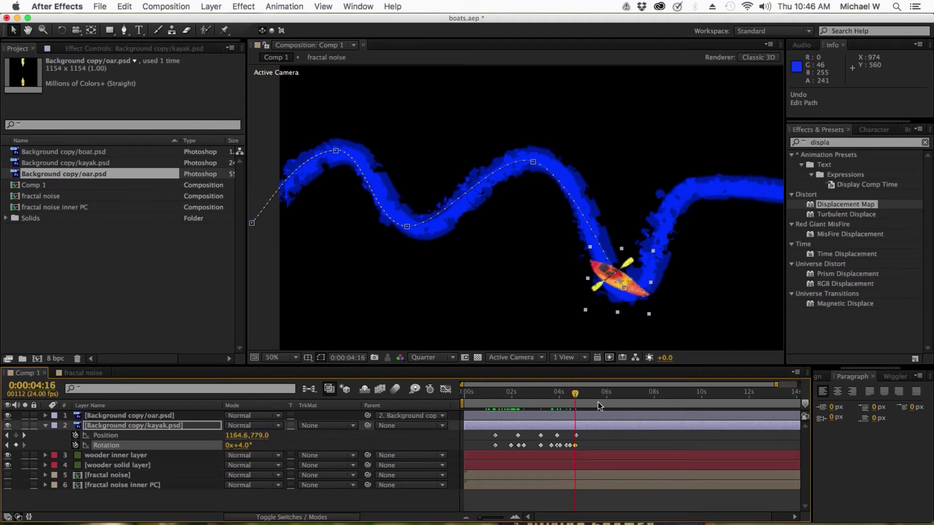
pyautogui.moveTo(572, 397)
pyautogui.mouseDown()
pyautogui.moveTo(476, 401)
pyautogui.moveTo(592, 411)
pyautogui.moveTo(600, 398)
pyautogui.moveTo(567, 403)
pyautogui.mouseUp()
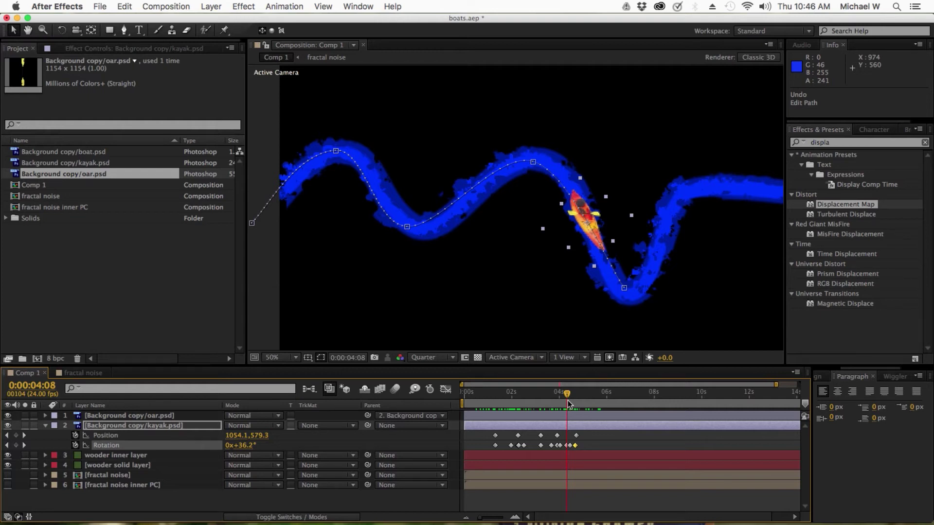
# At 0:00:04:05, add a yellow text layer reading "logo" and place it on the crest of the water behind the kayak
pyautogui.moveTo(567, 394)
pyautogui.mouseDown()
pyautogui.moveTo(552, 394)
pyautogui.moveTo(564, 394)
pyautogui.mouseUp()
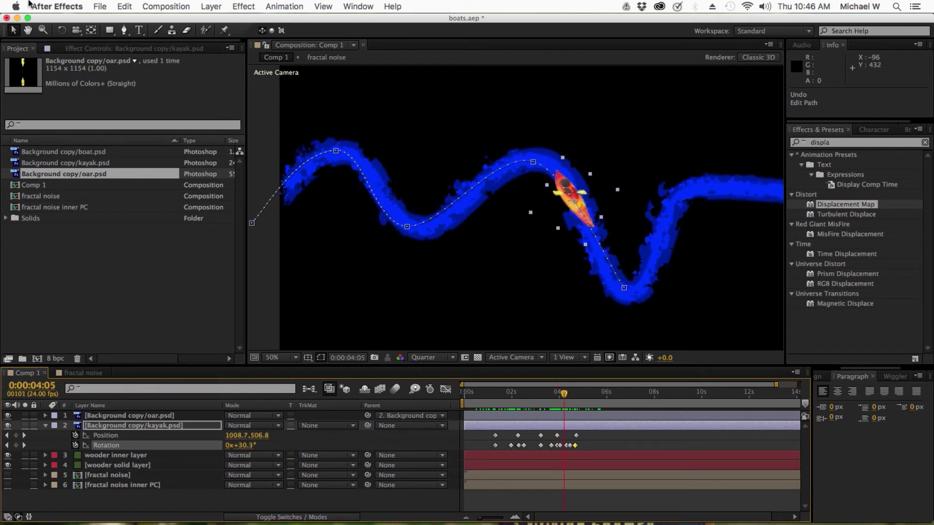
pyautogui.click(140, 30)
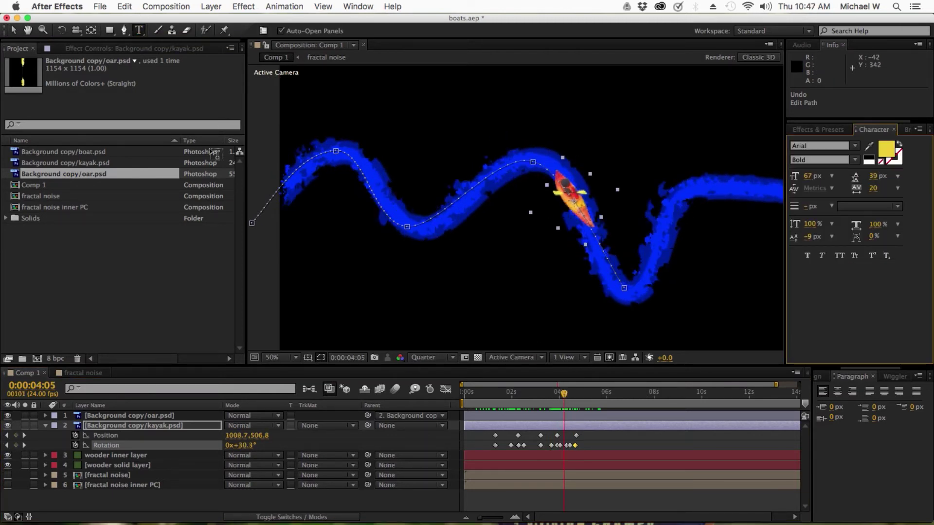
pyautogui.click(524, 166)
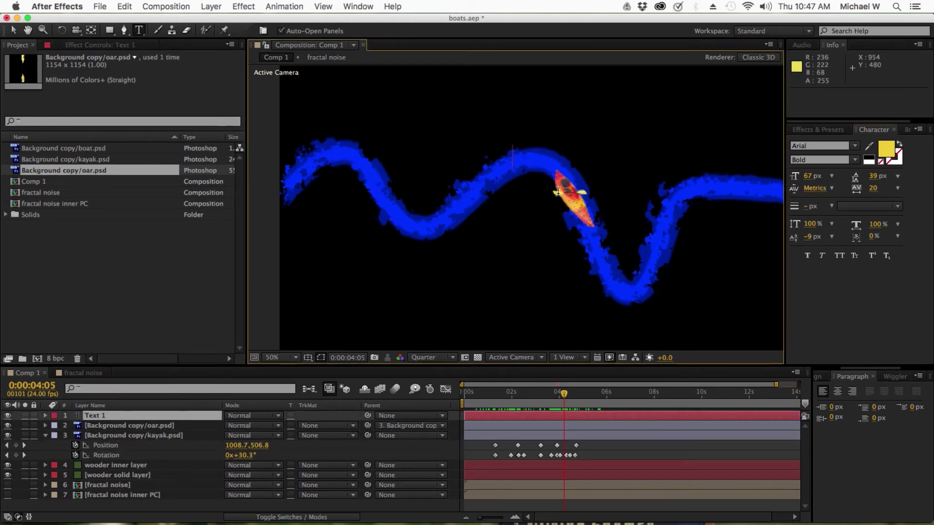
pyautogui.write('logo')
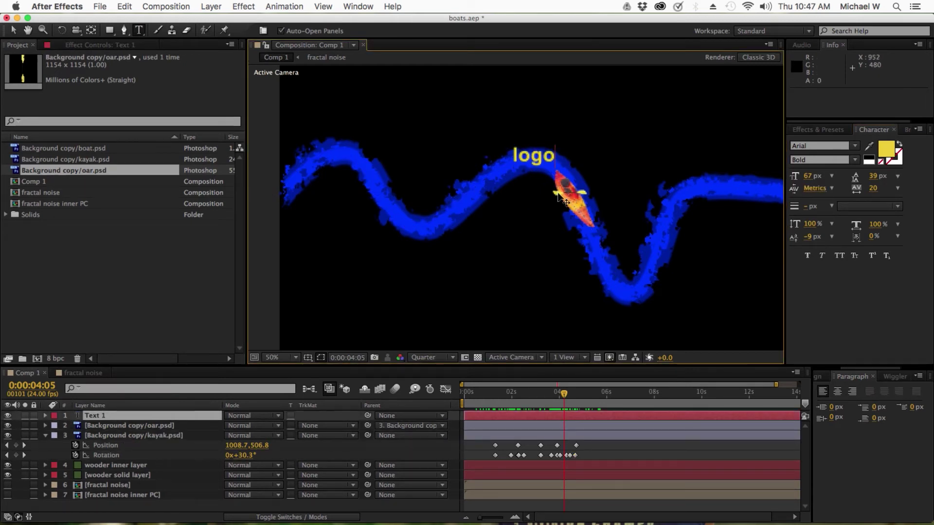
pyautogui.click(14, 30)
pyautogui.moveTo(535, 156); pyautogui.dragTo(536, 159)
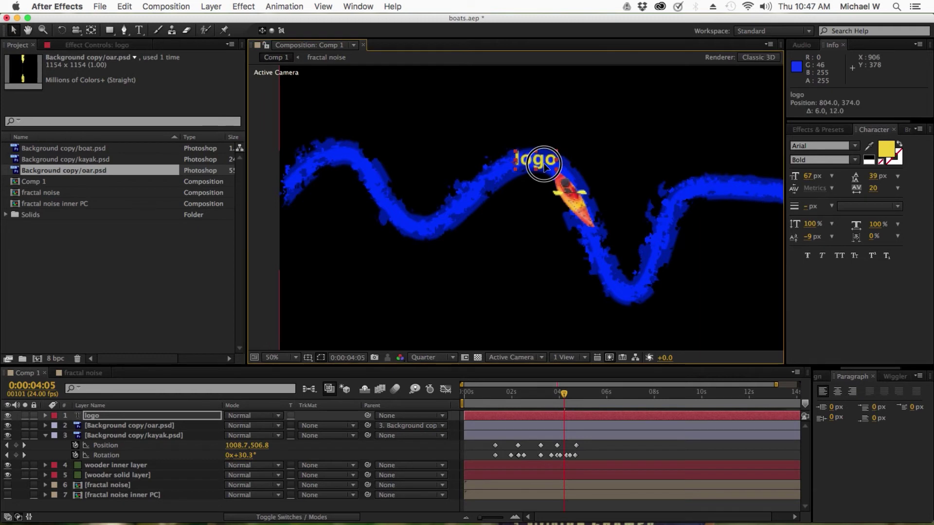
# At 0:00:03:22, draw a large closed Pen shape on a new layer, running from the kayak's nose around the area behind it
pyautogui.moveTo(563, 393)
pyautogui.mouseDown()
pyautogui.moveTo(548, 396)
pyautogui.moveTo(557, 395)
pyautogui.mouseUp()
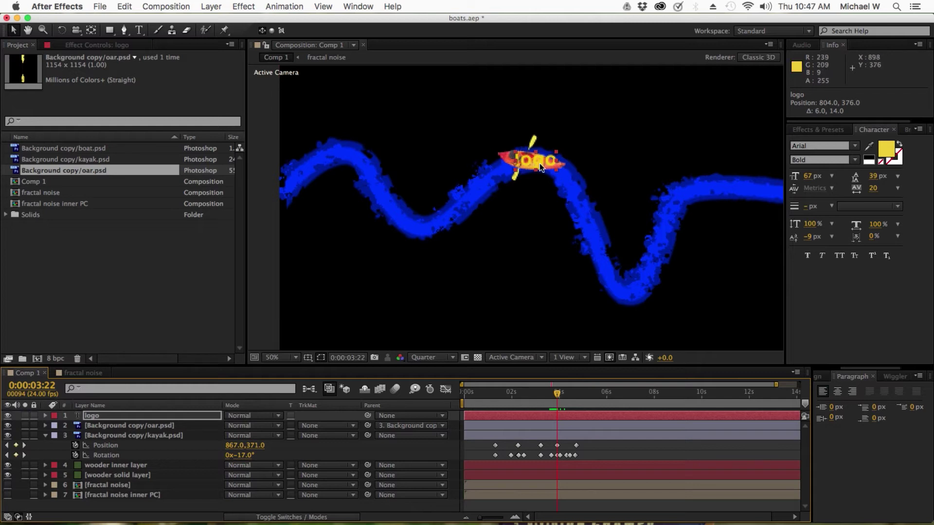
pyautogui.click(128, 435)
pyautogui.click(445, 334)
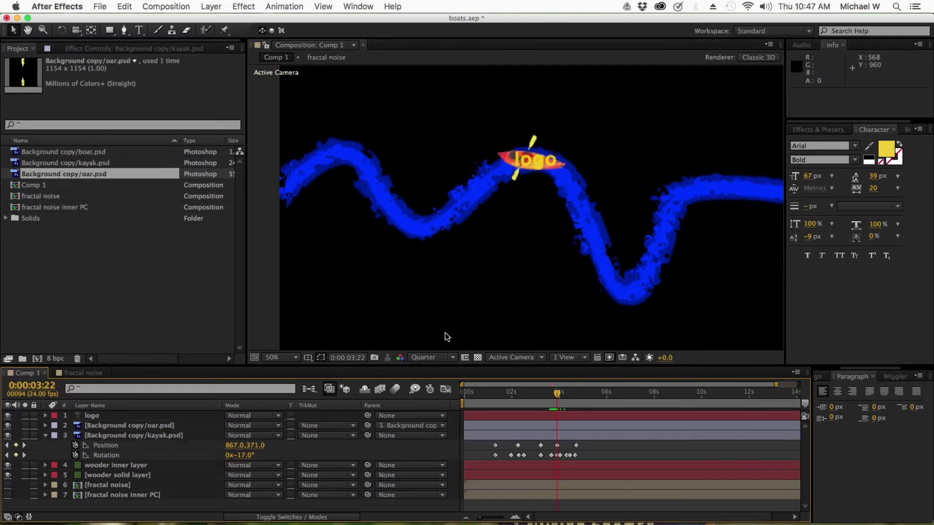
pyautogui.press('g')
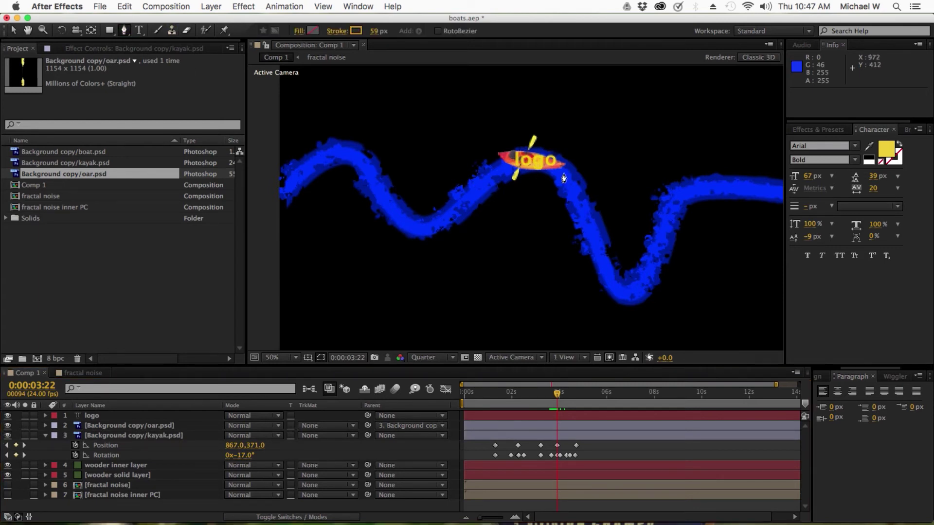
pyautogui.click(565, 165)
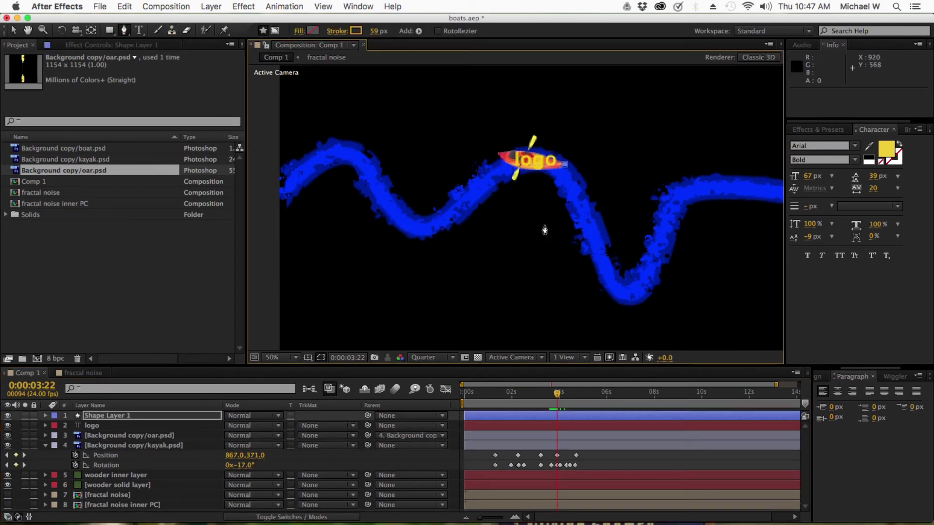
pyautogui.moveTo(531, 242)
pyautogui.mouseDown()
pyautogui.moveTo(506, 252)
pyautogui.moveTo(427, 248)
pyautogui.mouseUp()
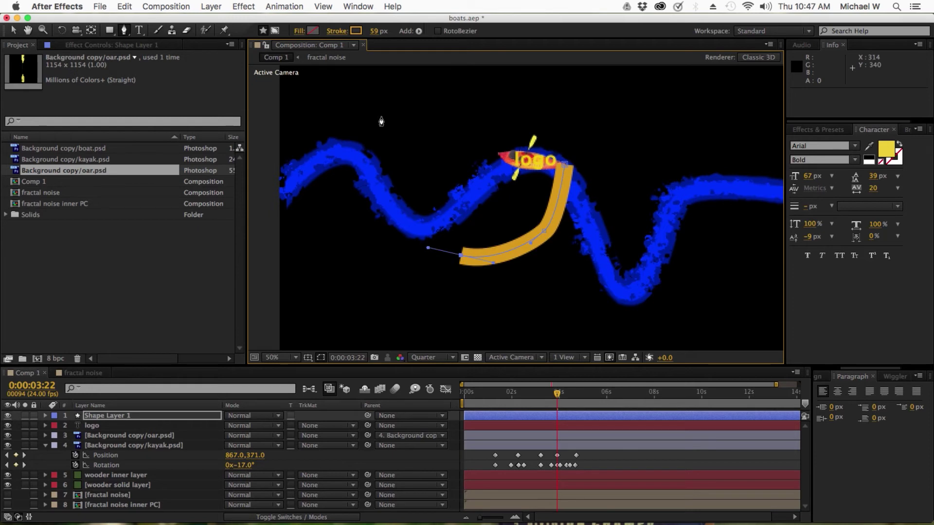
pyautogui.moveTo(376, 184); pyautogui.dragTo(375, 160)
pyautogui.moveTo(380, 105); pyautogui.dragTo(404, 90)
pyautogui.moveTo(550, 69)
pyautogui.mouseDown()
pyautogui.moveTo(564, 72)
pyautogui.moveTo(575, 121)
pyautogui.mouseUp()
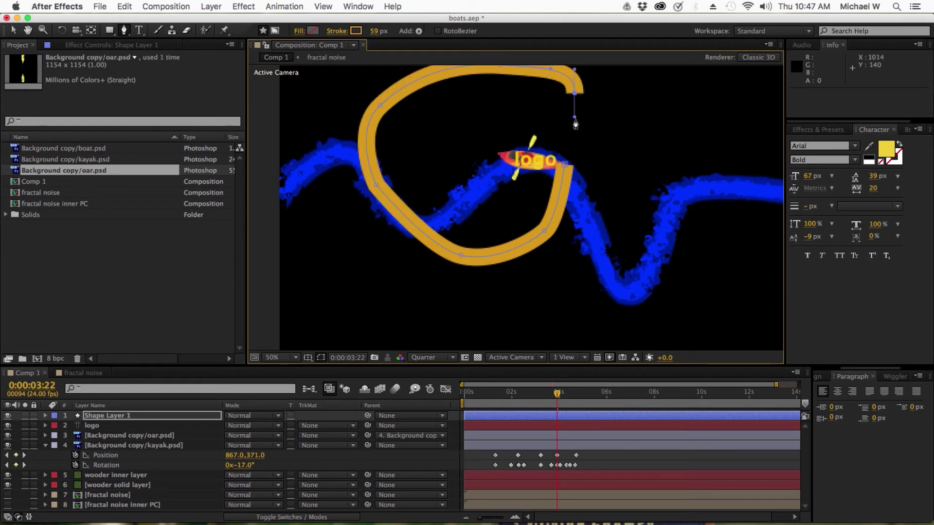
pyautogui.click(569, 170)
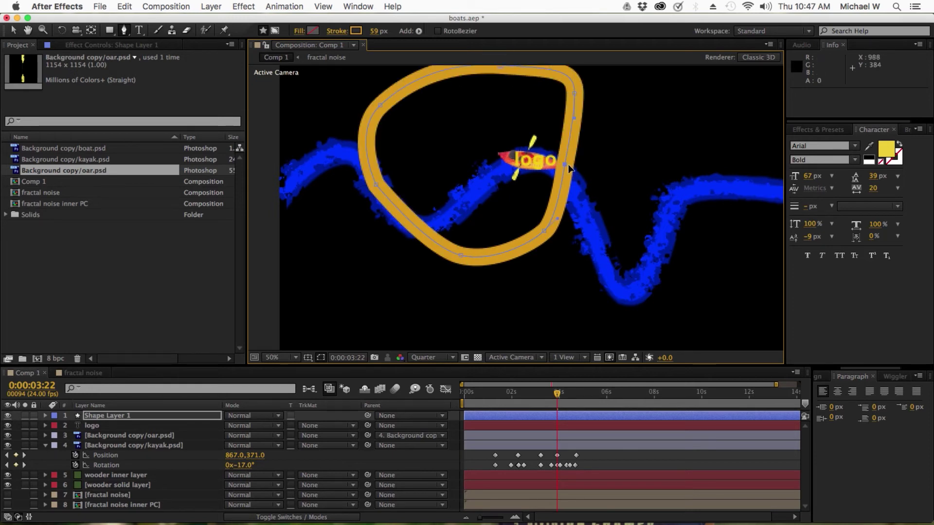
# Give the new shape a solid color fill and set its stroke to None
pyautogui.click(299, 31)
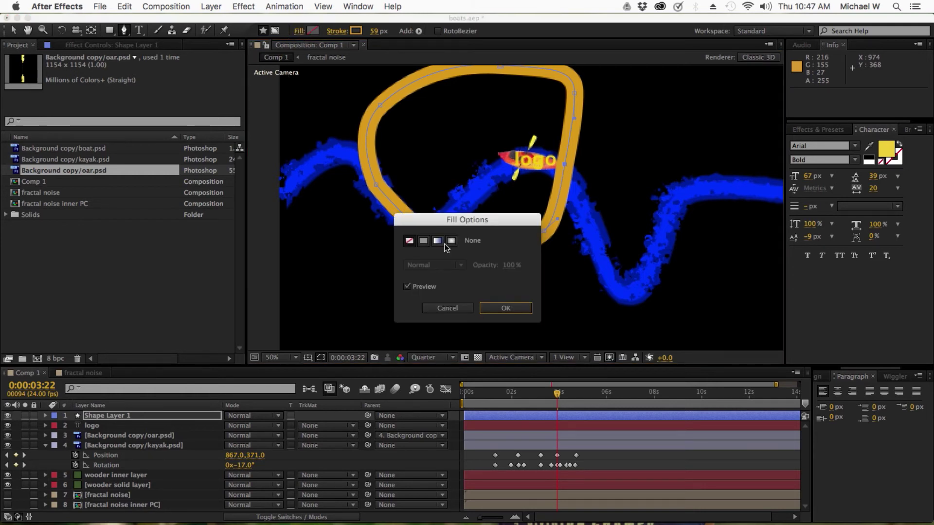
pyautogui.click(423, 241)
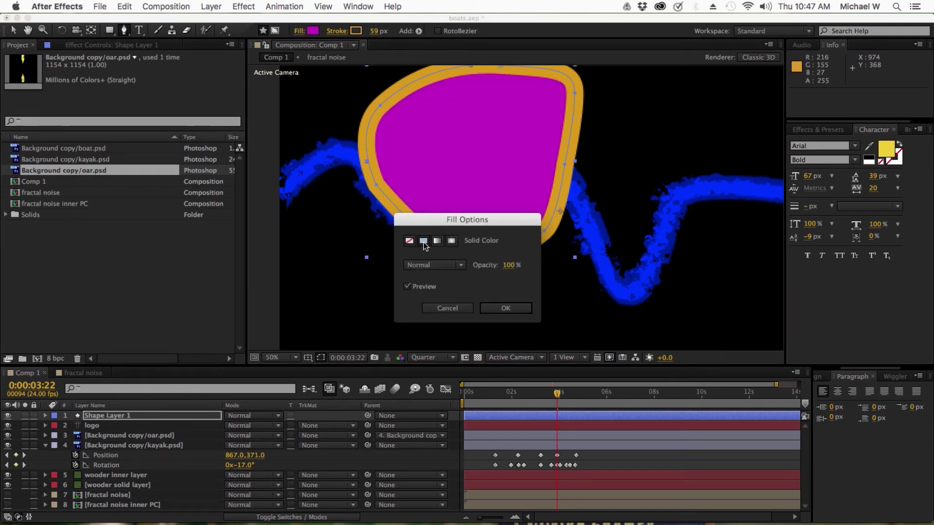
pyautogui.click(513, 308)
pyautogui.click(340, 32)
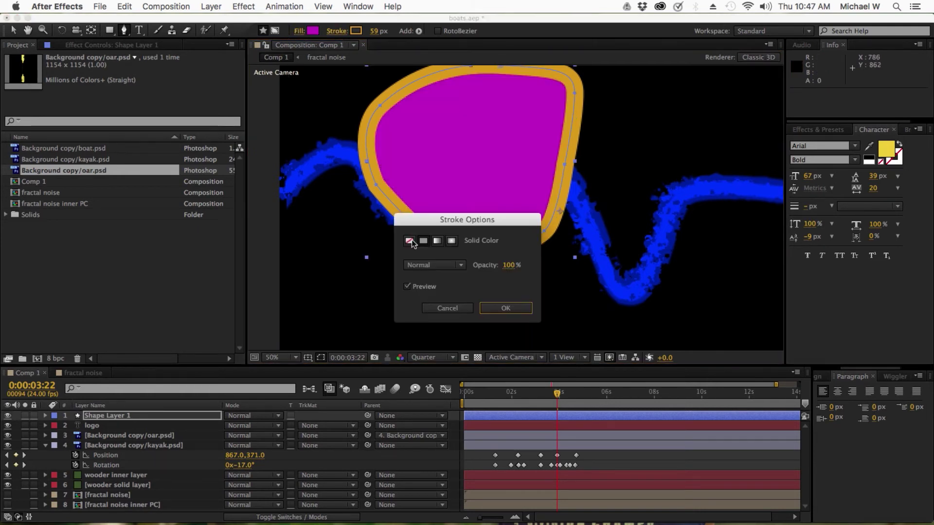
pyautogui.click(409, 241)
pyautogui.click(503, 308)
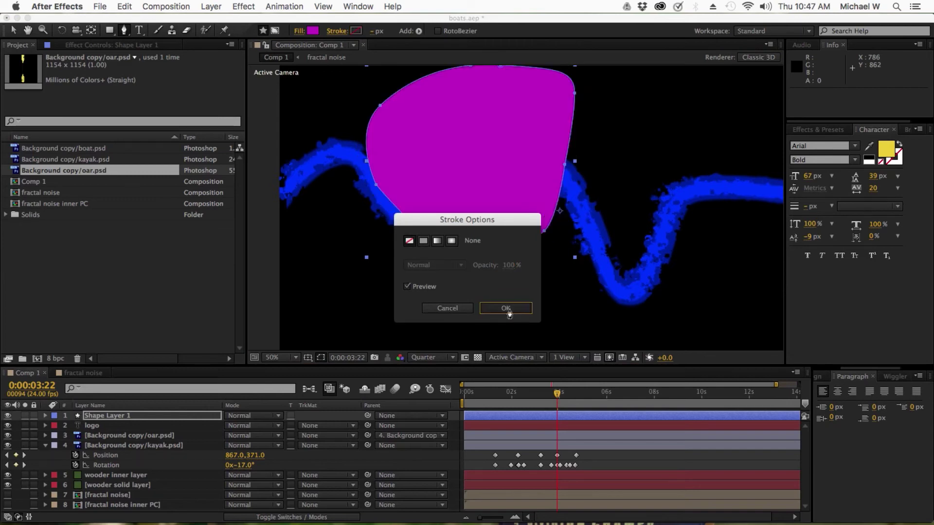
# Rename the shape layer as matte and parent it to the kayak layer
pyautogui.rightClick(112, 421)
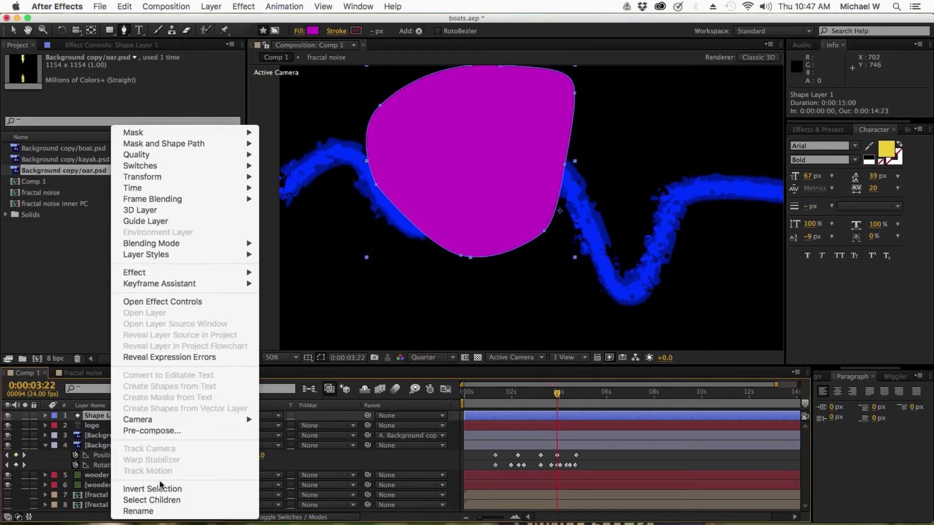
pyautogui.click(152, 511)
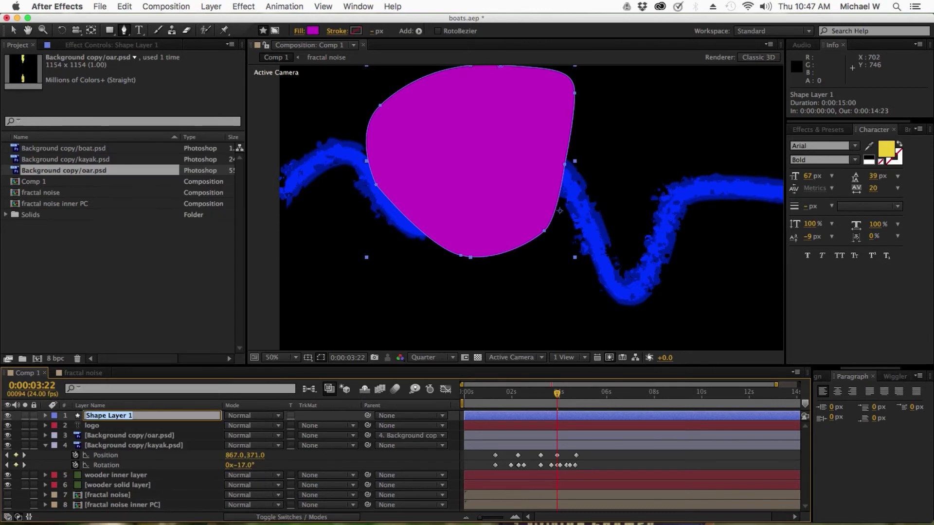
pyautogui.write('matte')
pyautogui.press('Return')
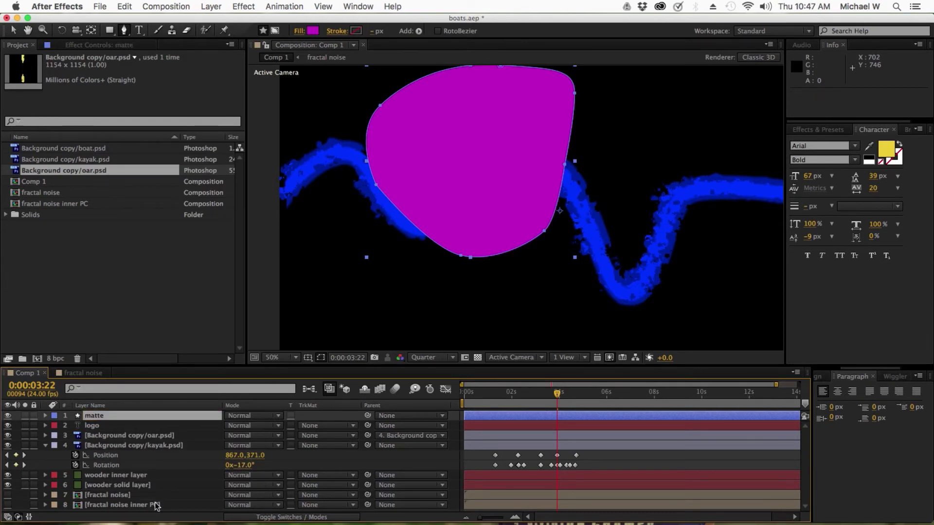
pyautogui.click(94, 417)
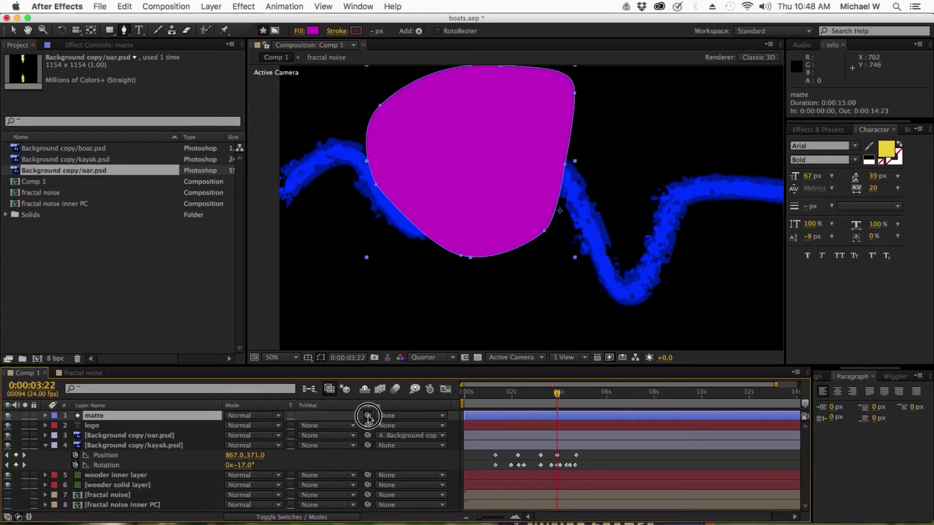
pyautogui.moveTo(367, 416); pyautogui.dragTo(163, 447)
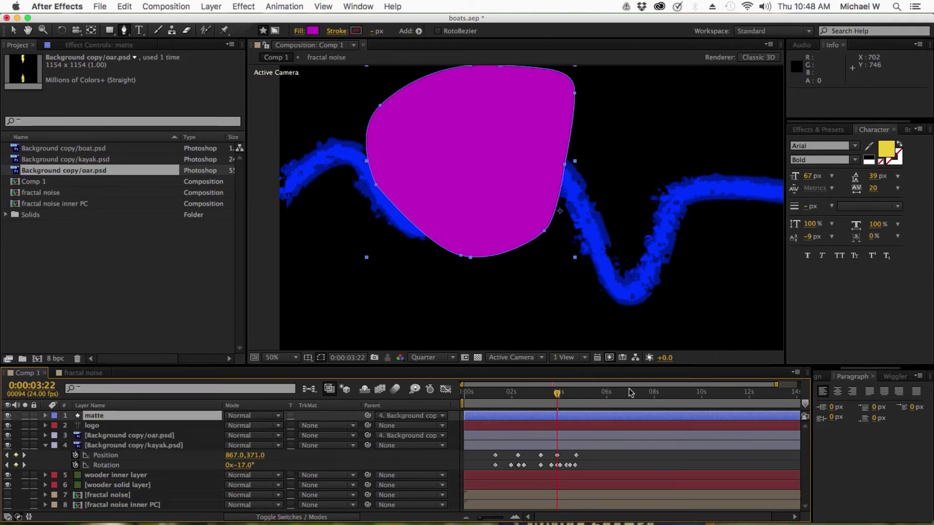
pyautogui.moveTo(557, 398)
pyautogui.mouseDown()
pyautogui.moveTo(521, 400)
pyautogui.moveTo(556, 400)
pyautogui.mouseUp()
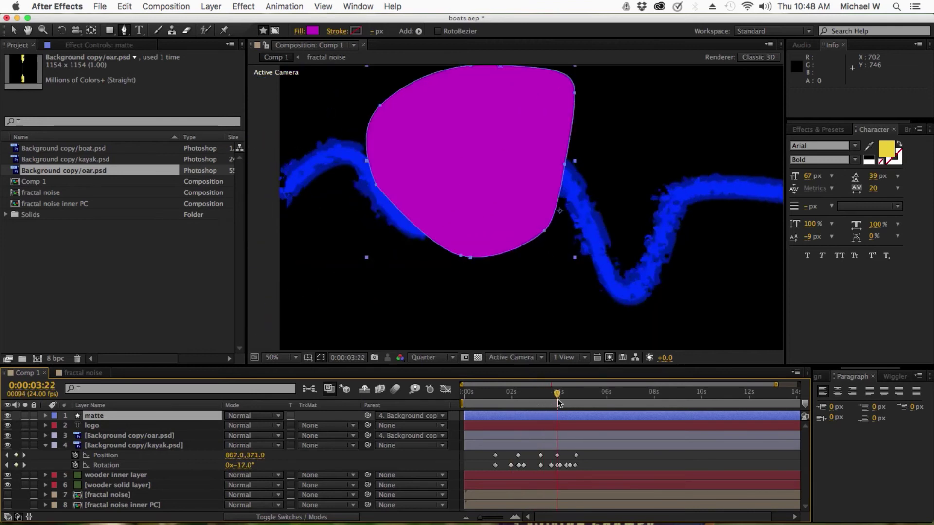
# Set the logo layer's track matte to Alpha Matte "matte" and scrub to check the reveal
pyautogui.click(91, 426)
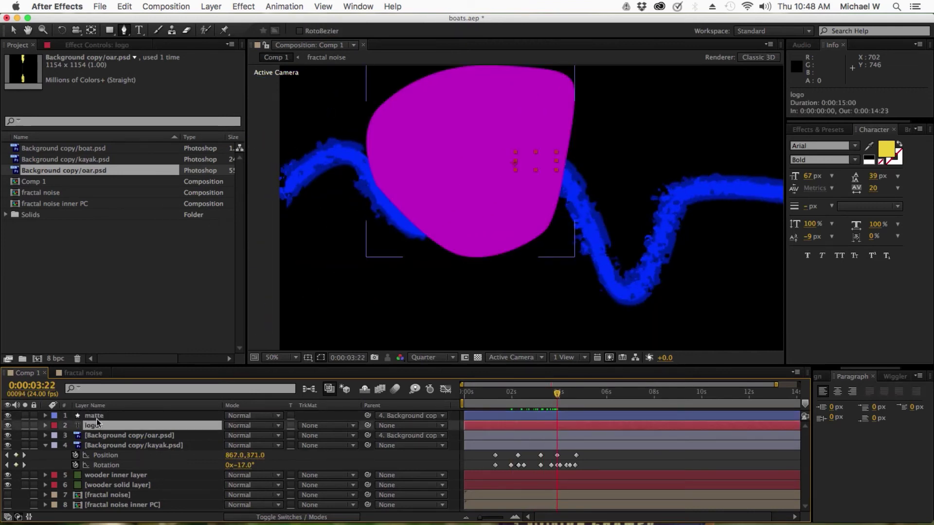
pyautogui.click(319, 426)
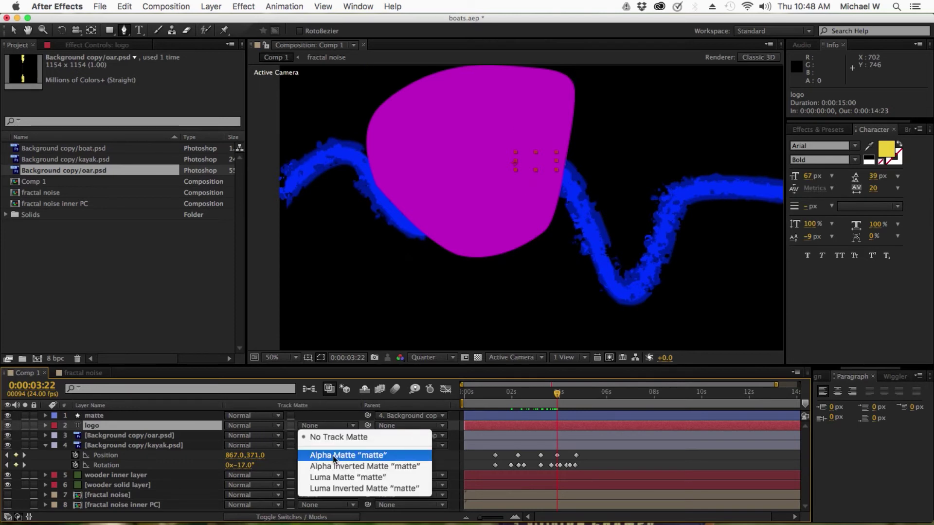
pyautogui.click(328, 436)
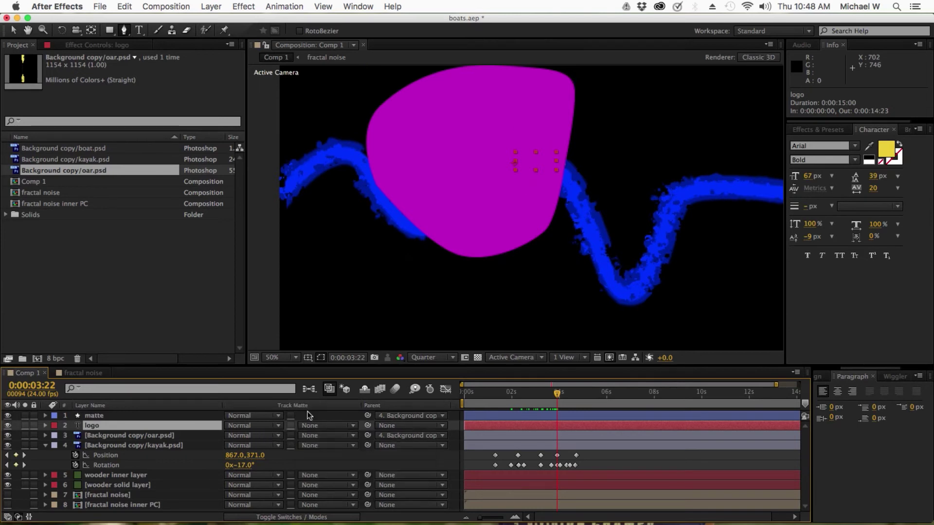
pyautogui.click(317, 517)
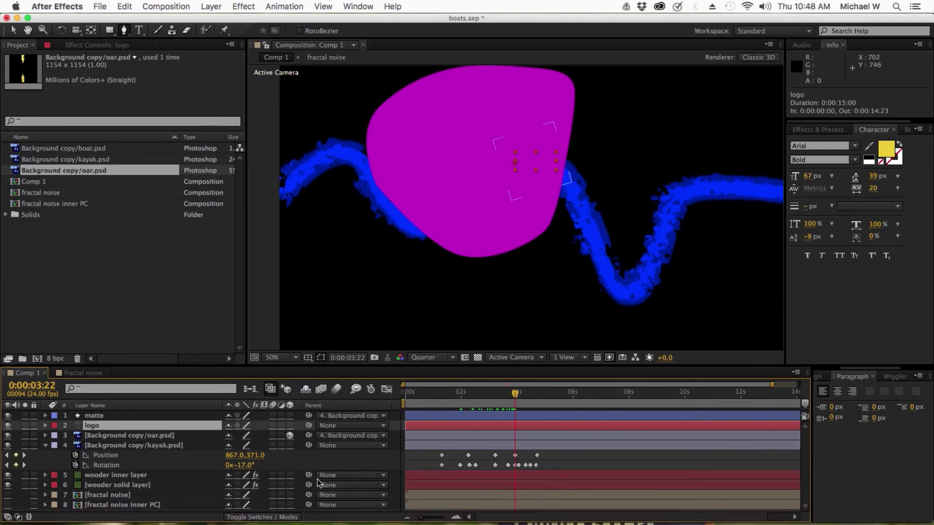
pyautogui.click(272, 517)
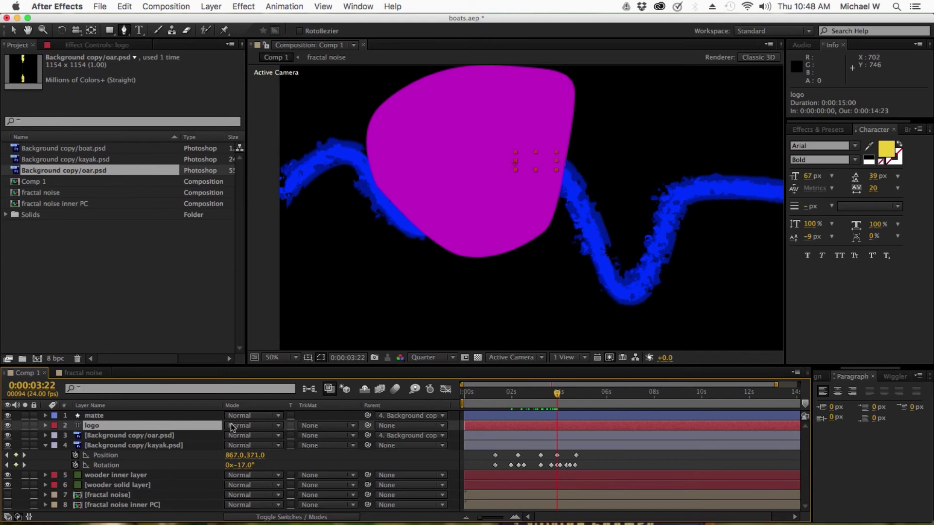
pyautogui.click(316, 426)
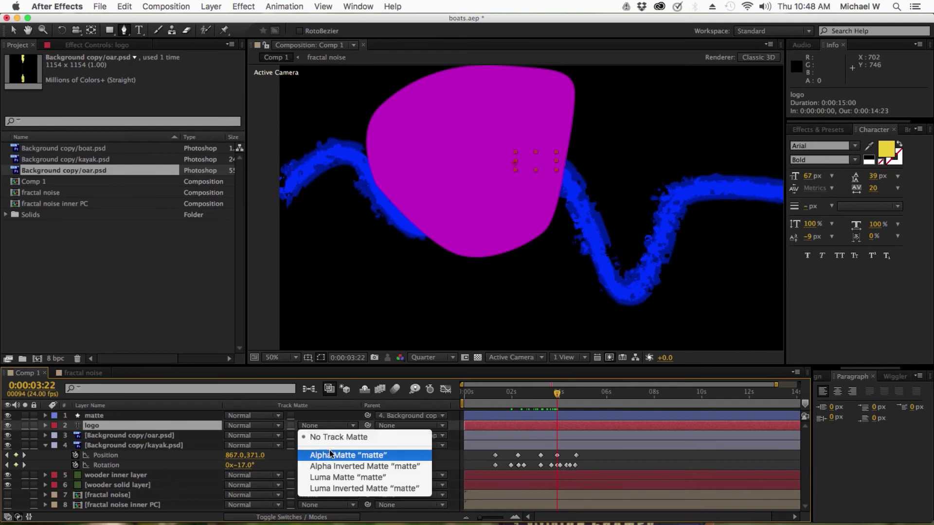
pyautogui.click(334, 455)
pyautogui.moveTo(556, 393); pyautogui.dragTo(558, 396)
# At 0:00:03:21, reshape the matte path's front vertices to sit behind the kayak, hiding the logo, and scrub to 0:00:04:05 to check the reveal
pyautogui.click(516, 415)
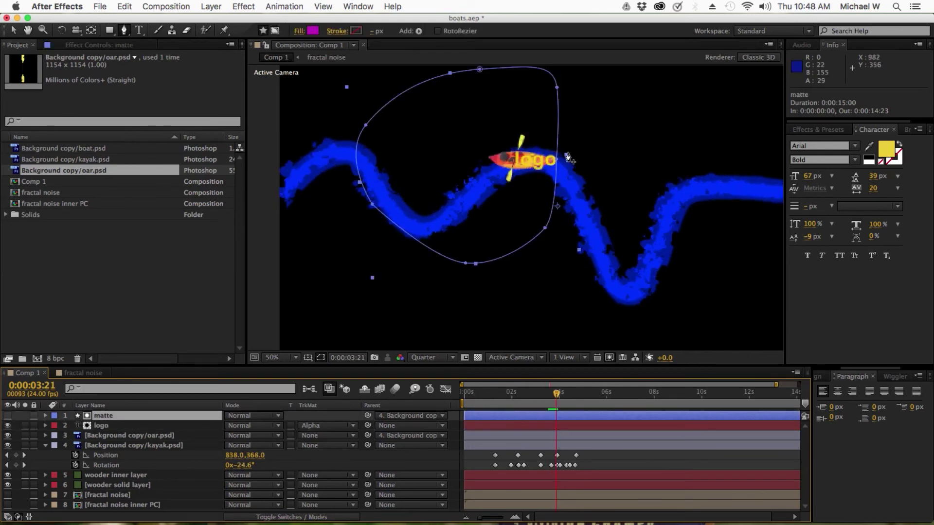
pyautogui.click(122, 31)
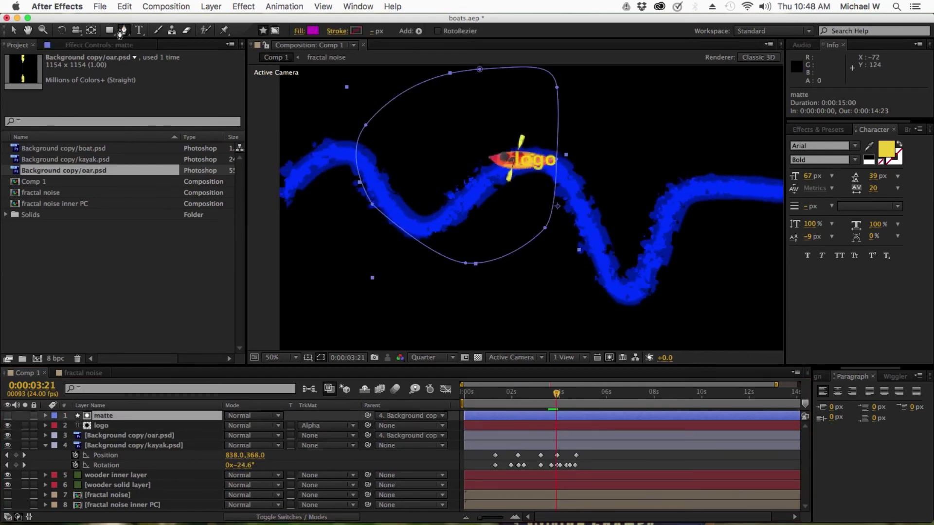
pyautogui.moveTo(558, 89); pyautogui.dragTo(529, 129)
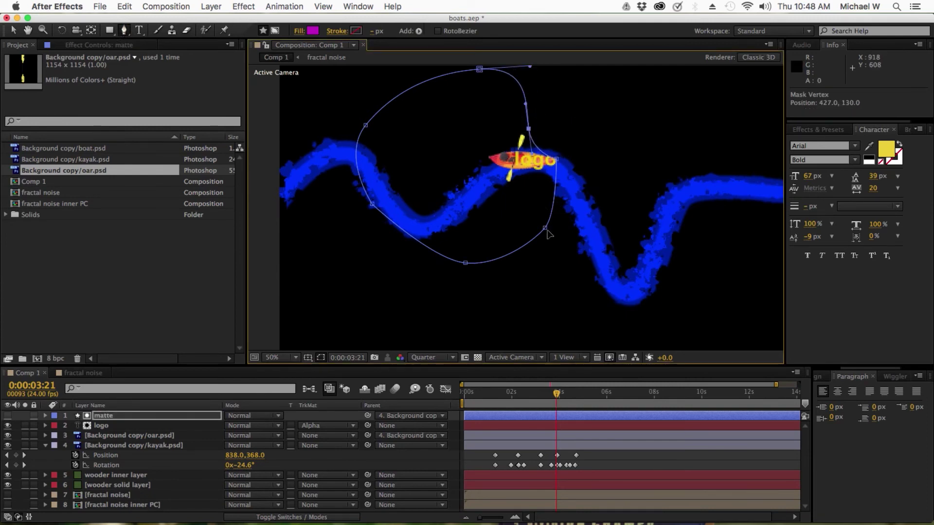
pyautogui.moveTo(546, 228); pyautogui.dragTo(496, 164)
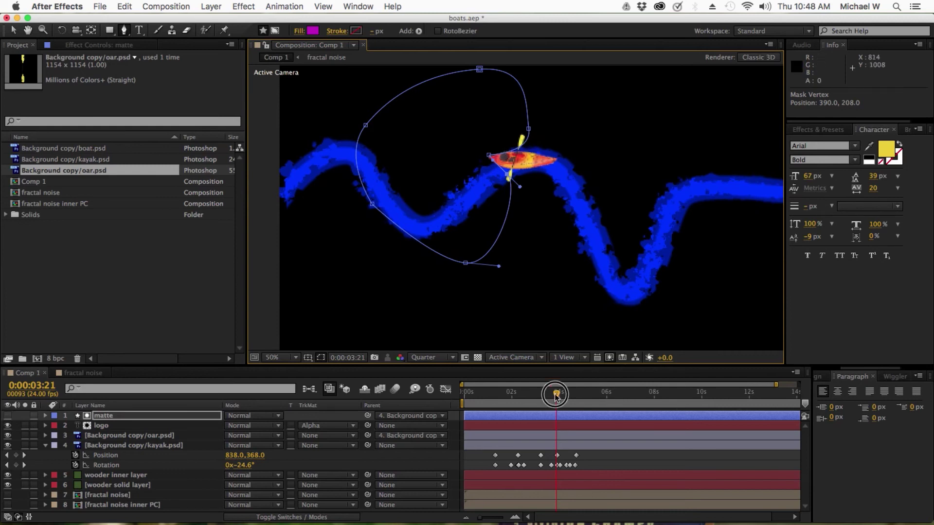
pyautogui.moveTo(556, 394)
pyautogui.mouseDown()
pyautogui.moveTo(549, 396)
pyautogui.moveTo(566, 396)
pyautogui.mouseUp()
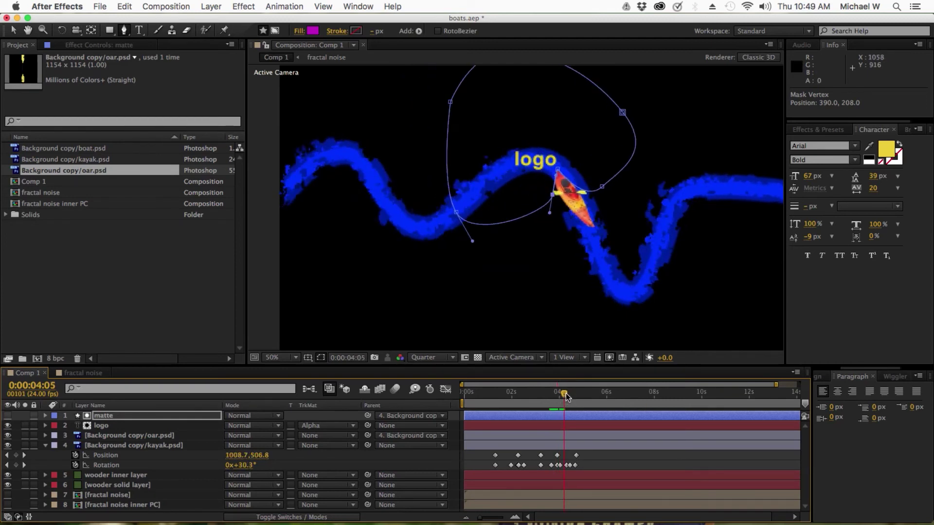
pyautogui.click(614, 455)
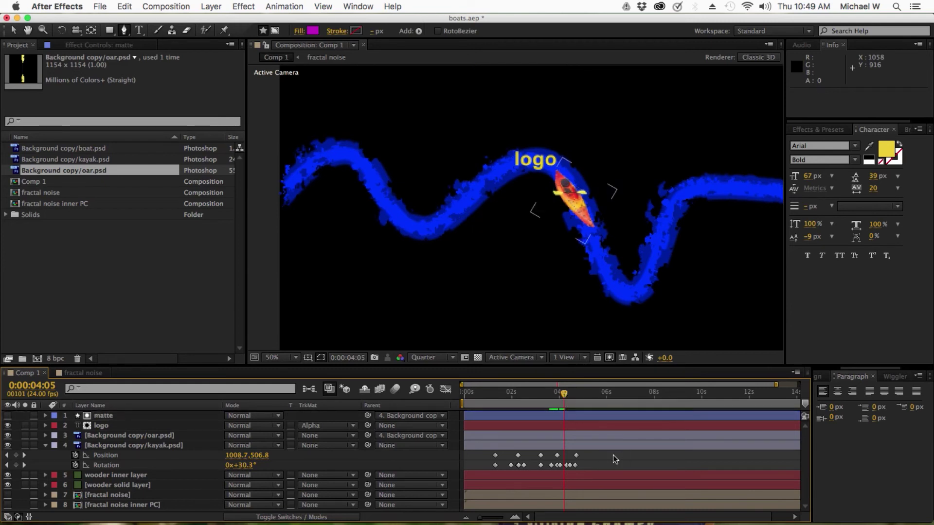
pyautogui.moveTo(564, 395); pyautogui.dragTo(564, 394)
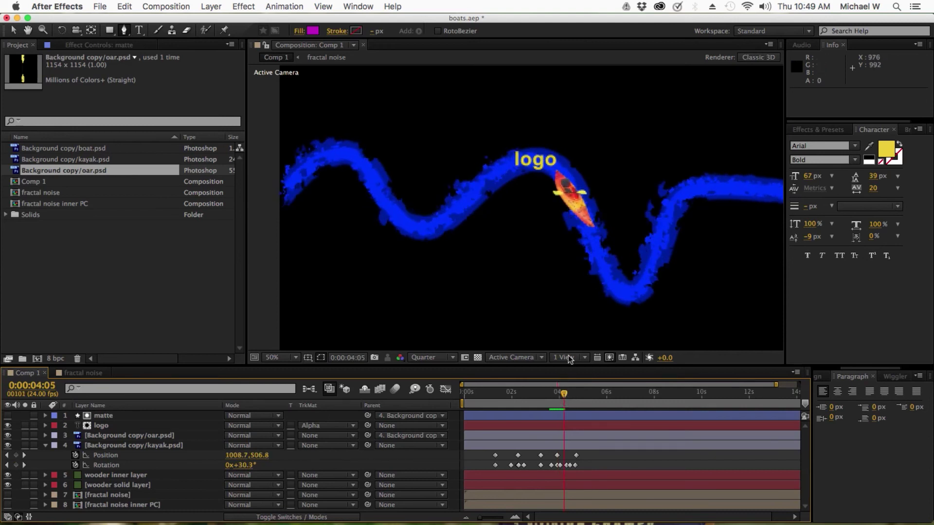
# Move to 0:00:04:06, where the kayak has cleared the logo, and split the logo layer at that frame
pyautogui.press('KP_1')
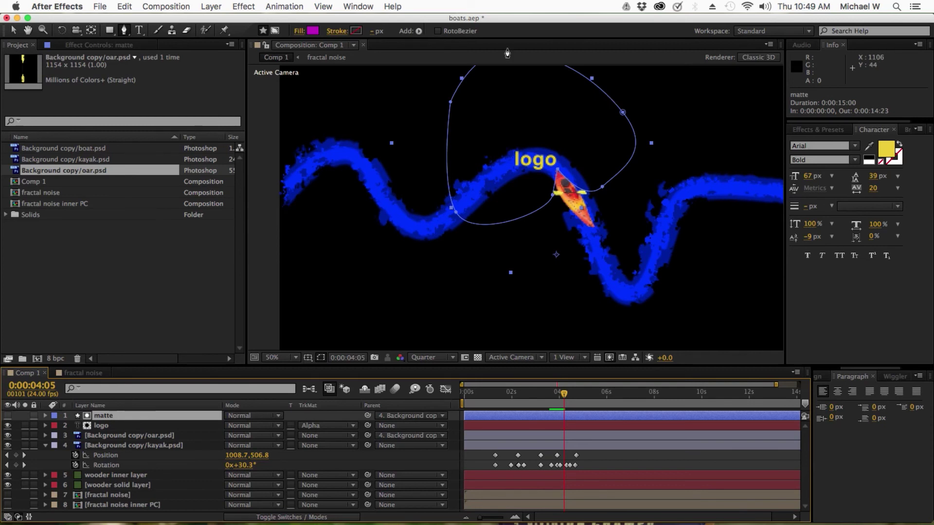
pyautogui.moveTo(564, 394)
pyautogui.mouseDown()
pyautogui.moveTo(578, 402)
pyautogui.moveTo(548, 390)
pyautogui.moveTo(563, 392)
pyautogui.mouseUp()
pyautogui.moveTo(563, 391); pyautogui.dragTo(566, 391)
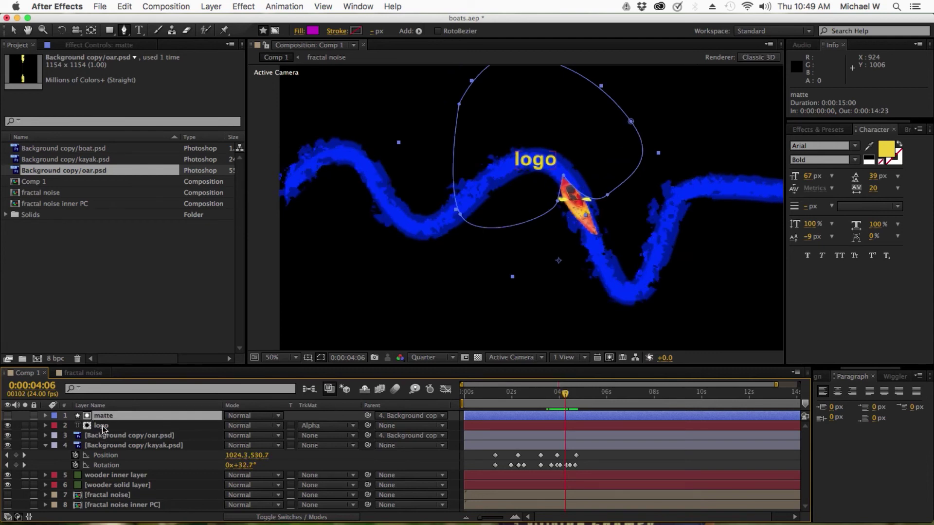
pyautogui.click(163, 425)
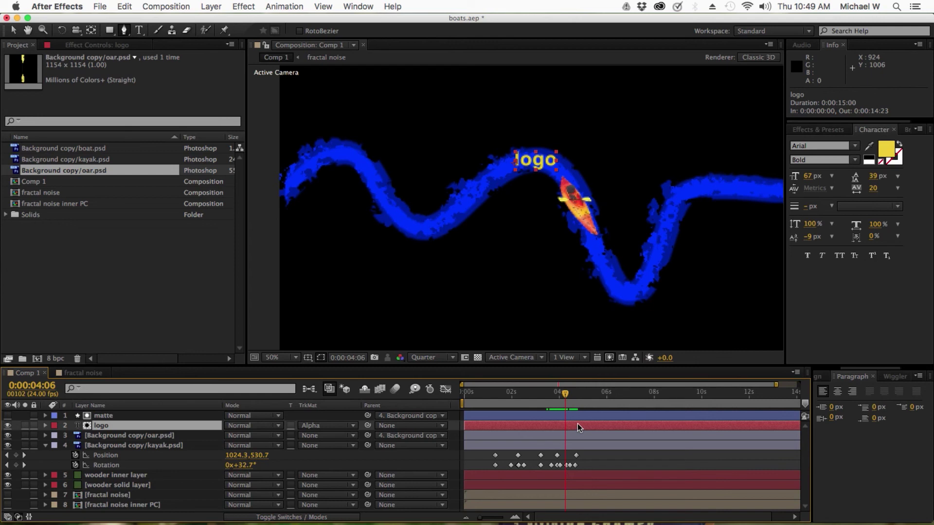
pyautogui.press('super+shift+d')
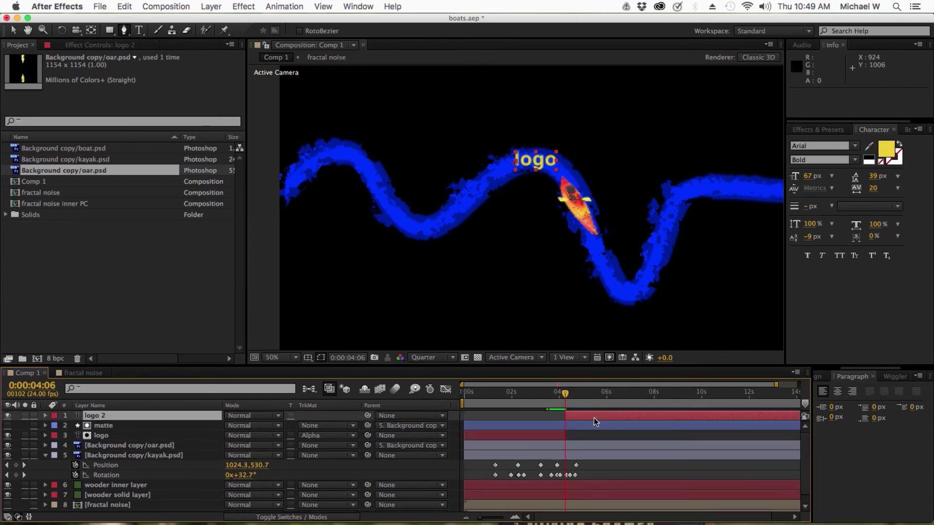
pyautogui.press('super+z')
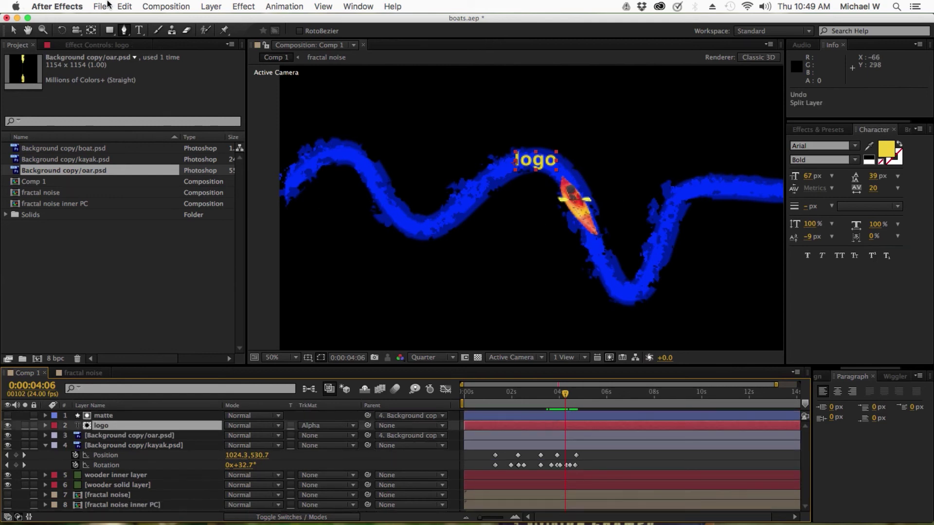
pyautogui.click(125, 6)
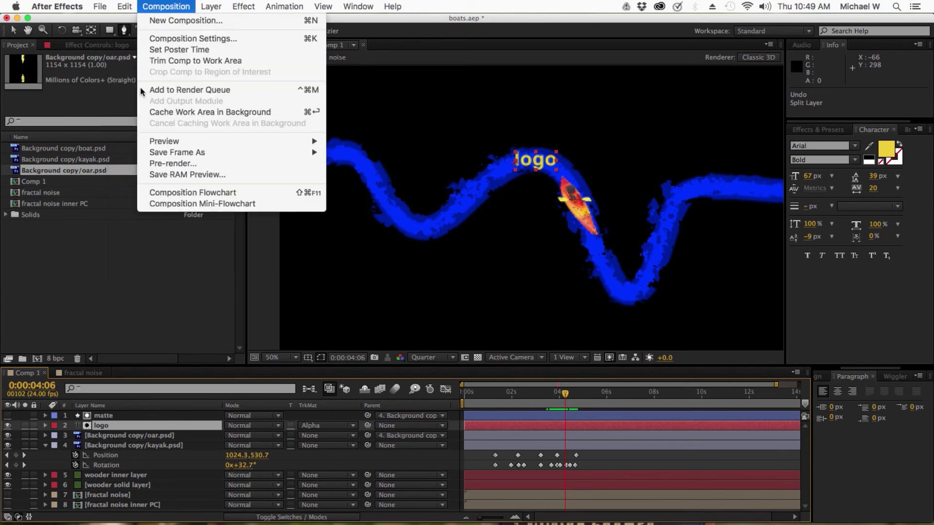
pyautogui.click(142, 134)
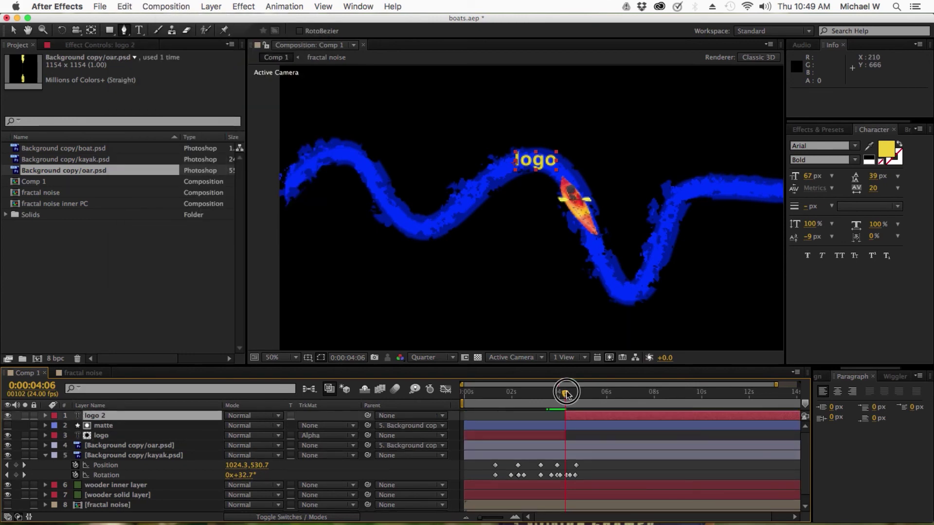
# Scrub to 0:00:05:06 and back to 0:00:04:13 to check the matte against the split logo, and save the project
pyautogui.moveTo(566, 393); pyautogui.dragTo(589, 403)
pyautogui.click(582, 425)
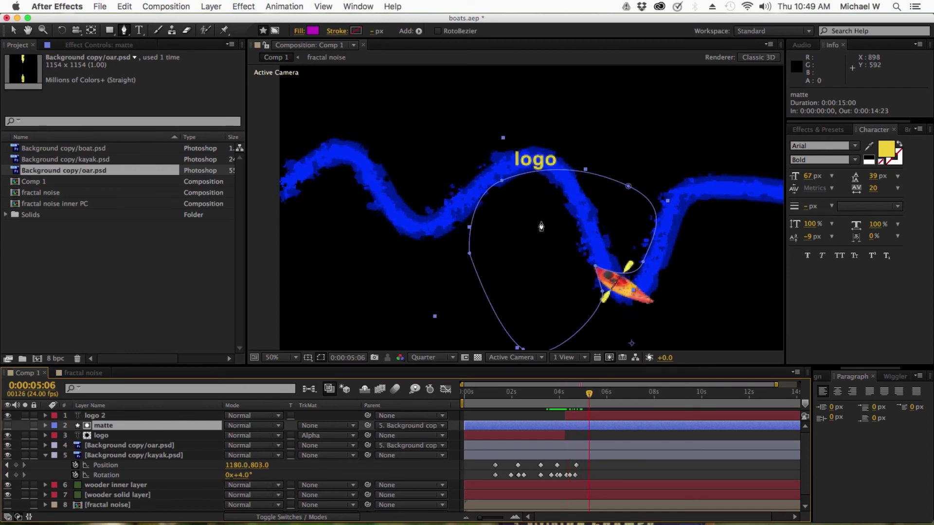
pyautogui.moveTo(589, 393)
pyautogui.mouseDown()
pyautogui.moveTo(556, 394)
pyautogui.moveTo(572, 395)
pyautogui.mouseUp()
pyautogui.click(605, 462)
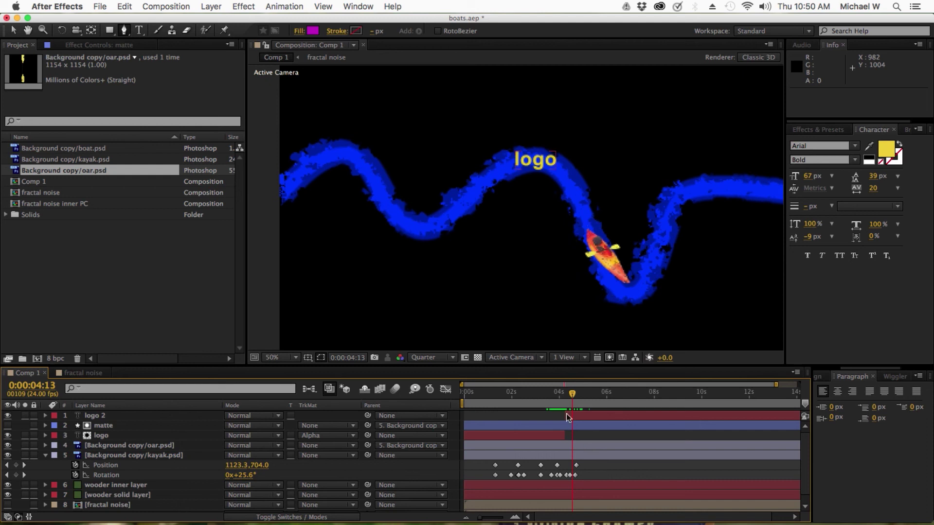
pyautogui.press('super+s')
# Rename the composition Comp 1 as "Water solid layer logo"
pyautogui.click(34, 185)
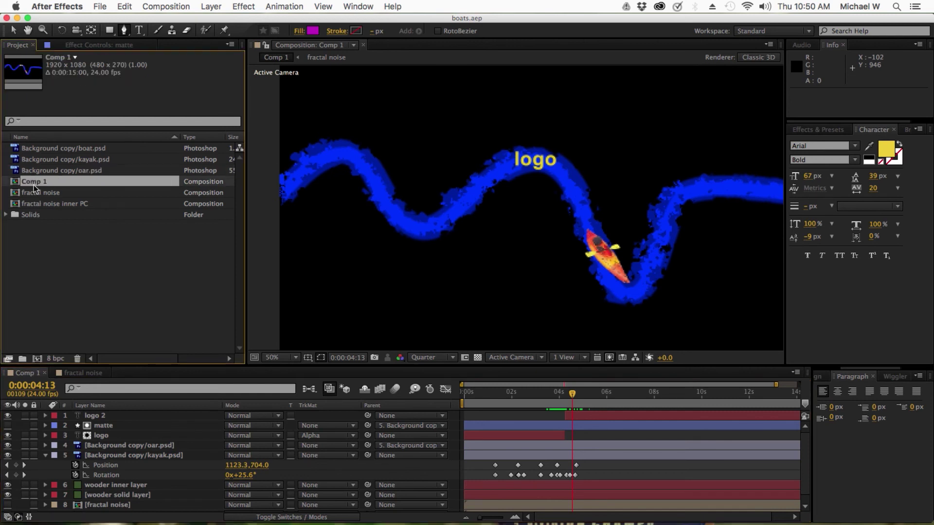
pyautogui.rightClick(34, 185)
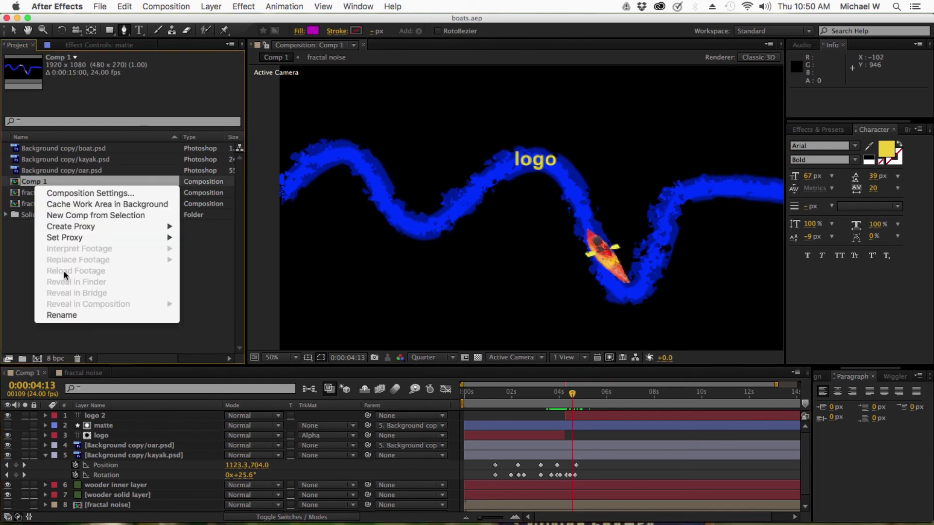
pyautogui.click(61, 315)
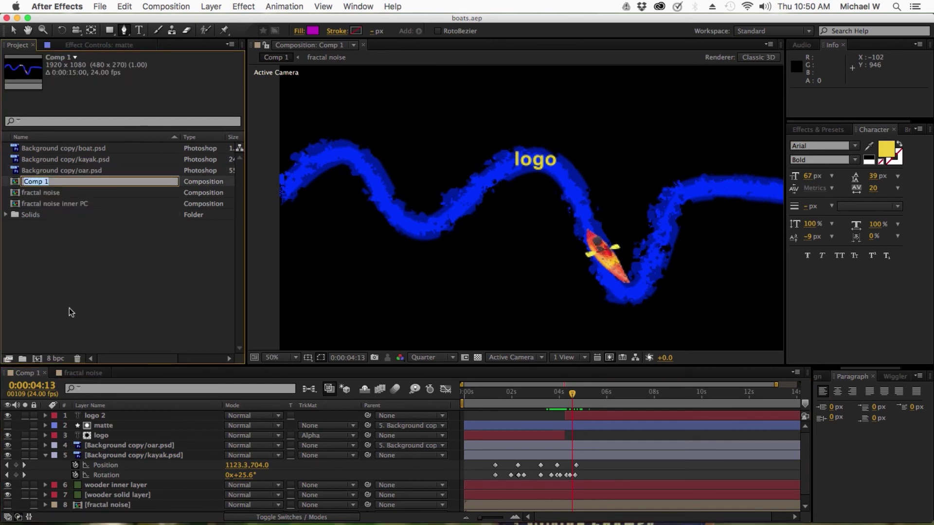
pyautogui.write('Water solid layer logo')
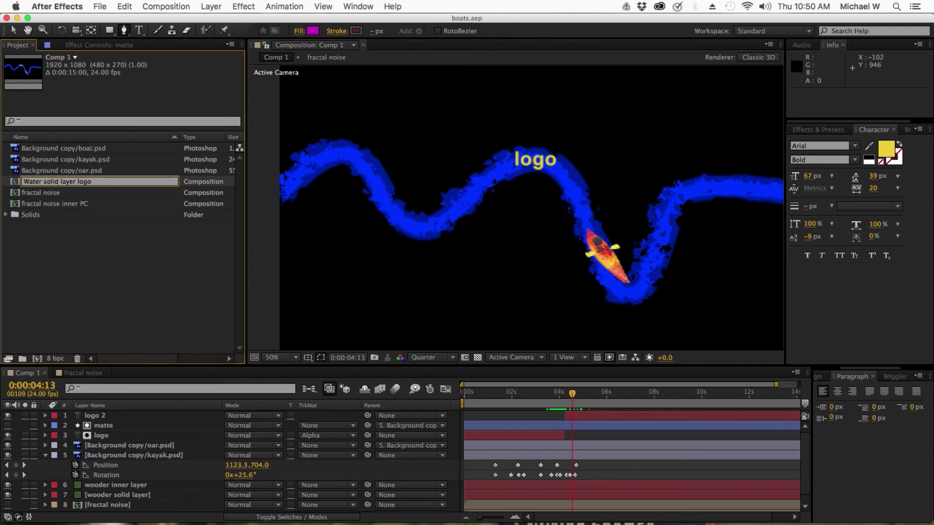
pyautogui.press('Return')
pyautogui.click(111, 264)
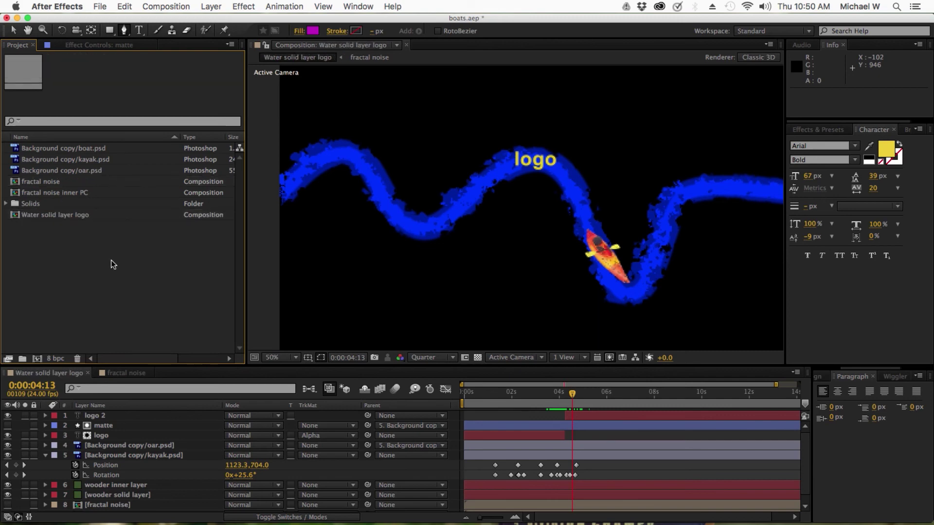